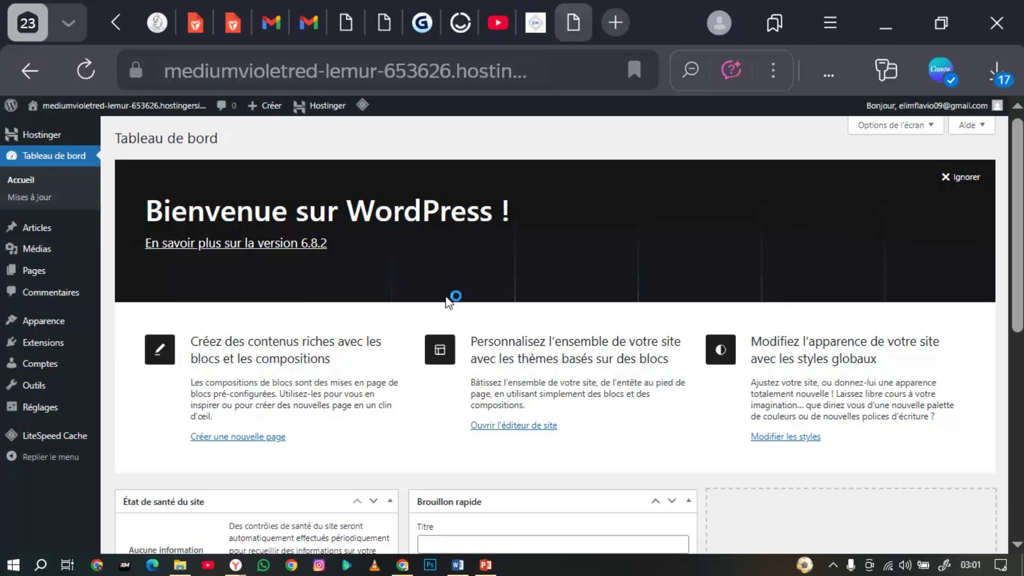
- Find the Elementor Website Builder extension by searching for "elementor", and install and activate it on the site
{"action": "left_click", "coordinate": [35, 347]}
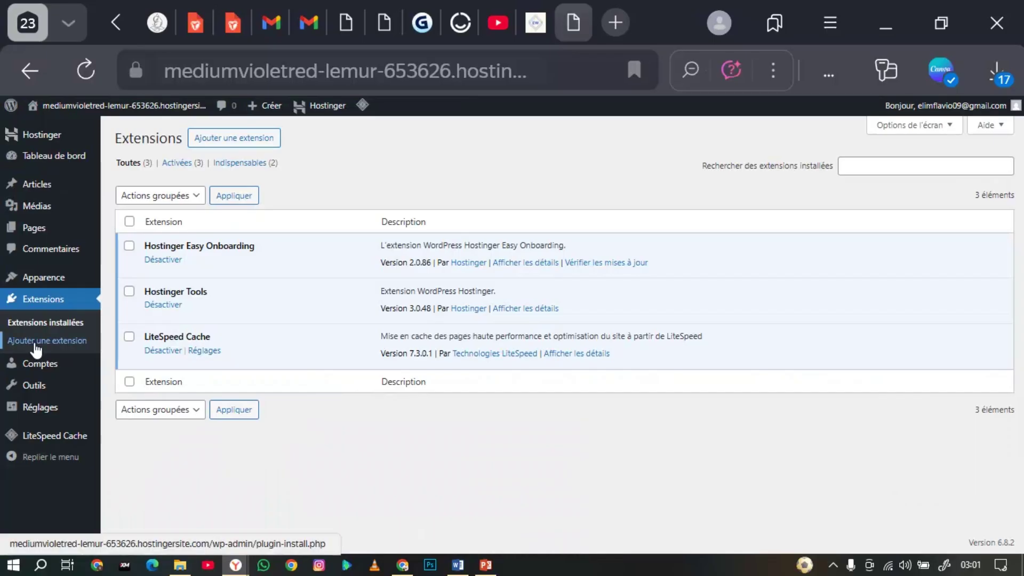
{"action": "left_click", "coordinate": [225, 144]}
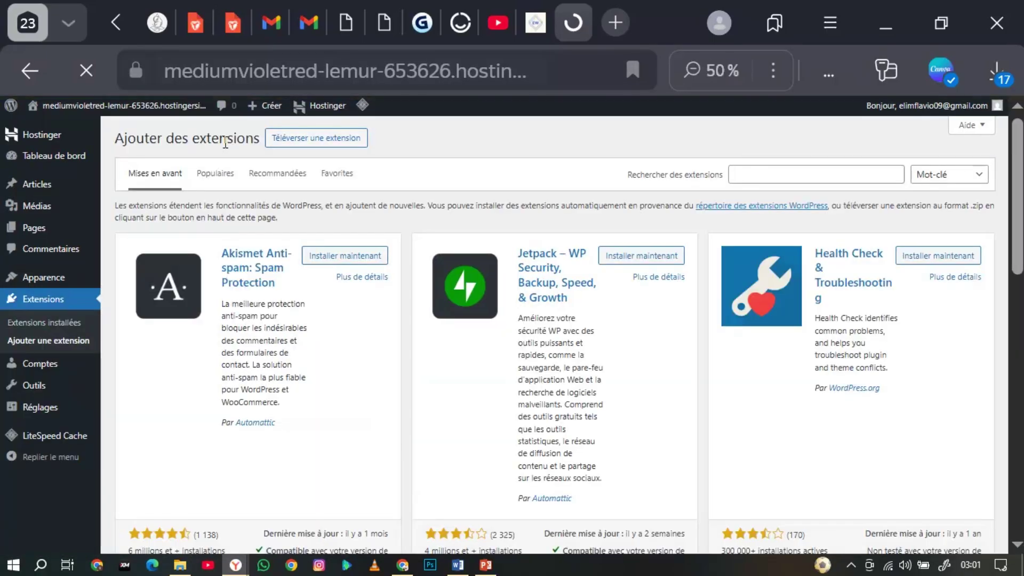
{"action": "left_click", "coordinate": [742, 179]}
{"action": "type", "text": "elementor"}
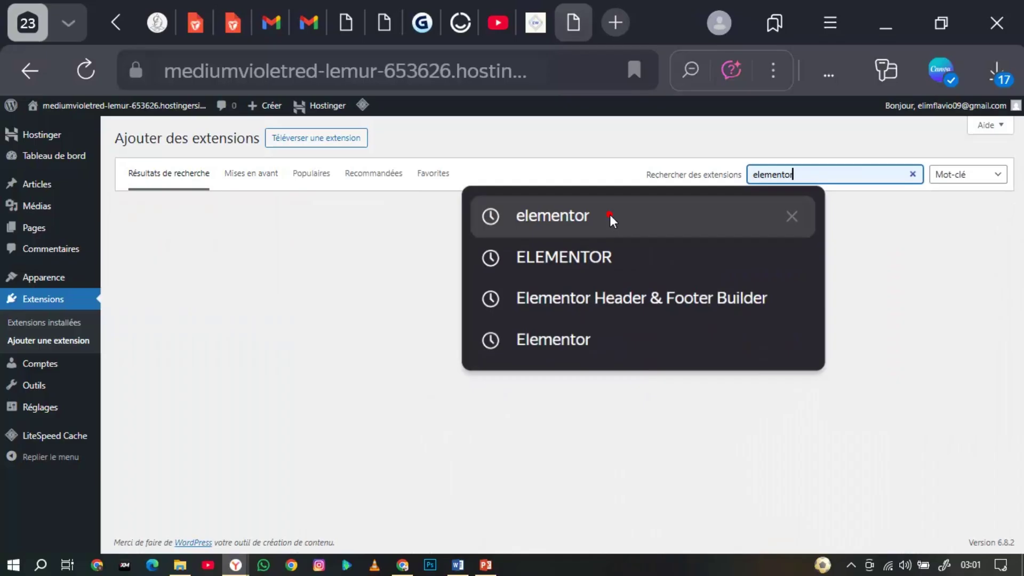
{"action": "left_click", "coordinate": [610, 216]}
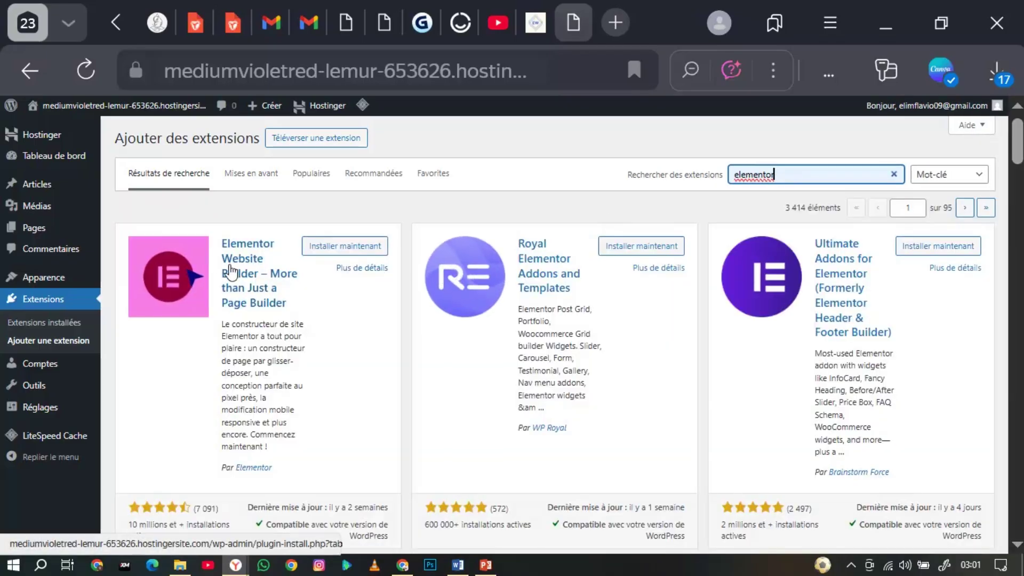
{"action": "left_click", "coordinate": [340, 250]}
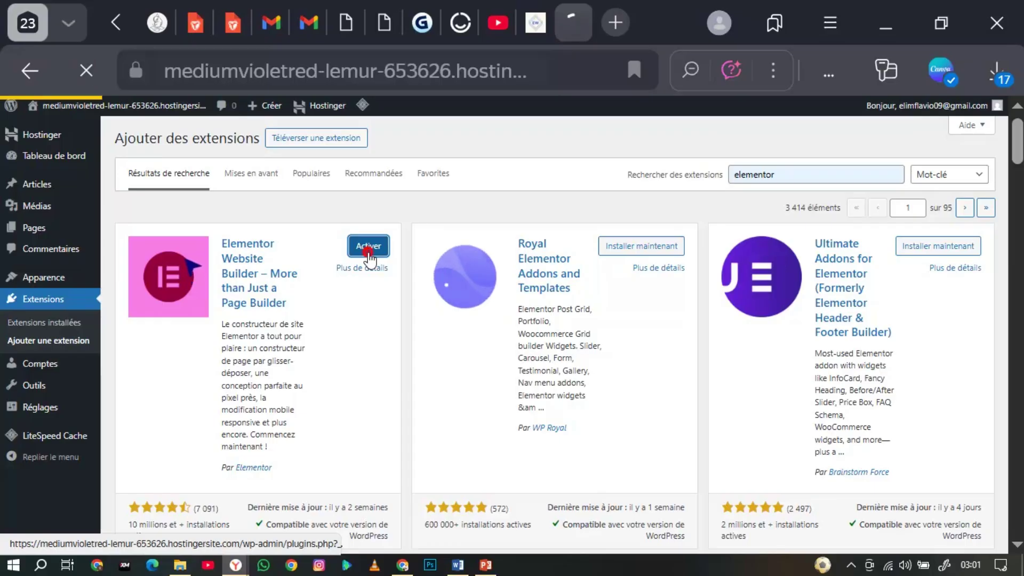
{"action": "left_click", "coordinate": [369, 246]}
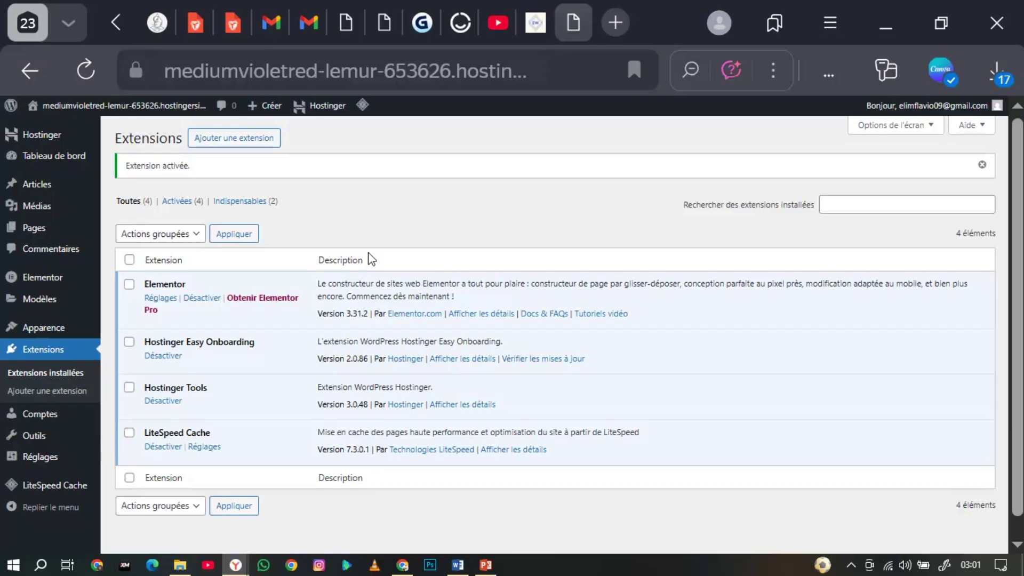
- Create a new page without a starter pattern and title it "Accueil"
{"action": "mouse_move", "coordinate": [56, 231]}
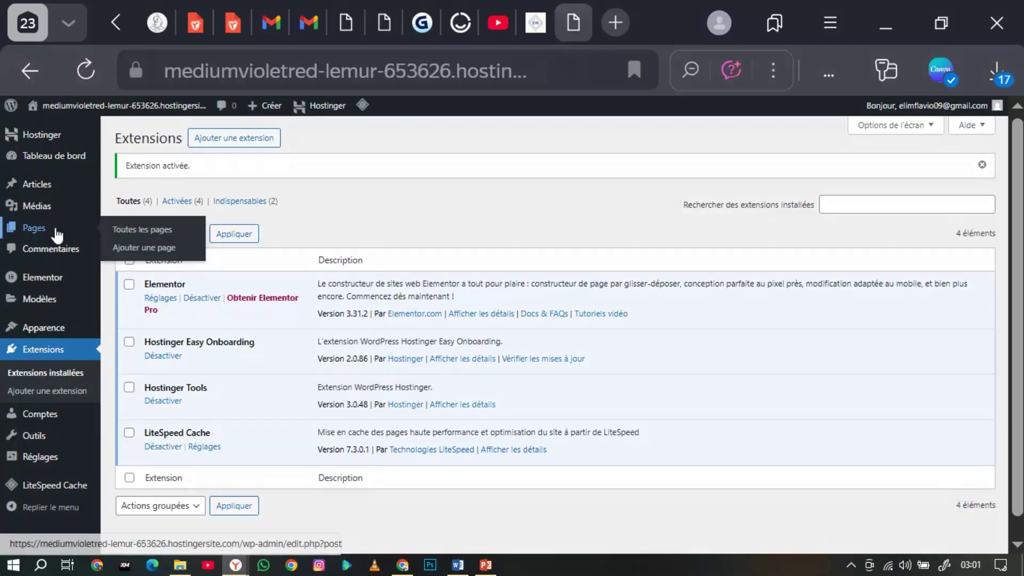
{"action": "left_click", "coordinate": [130, 233]}
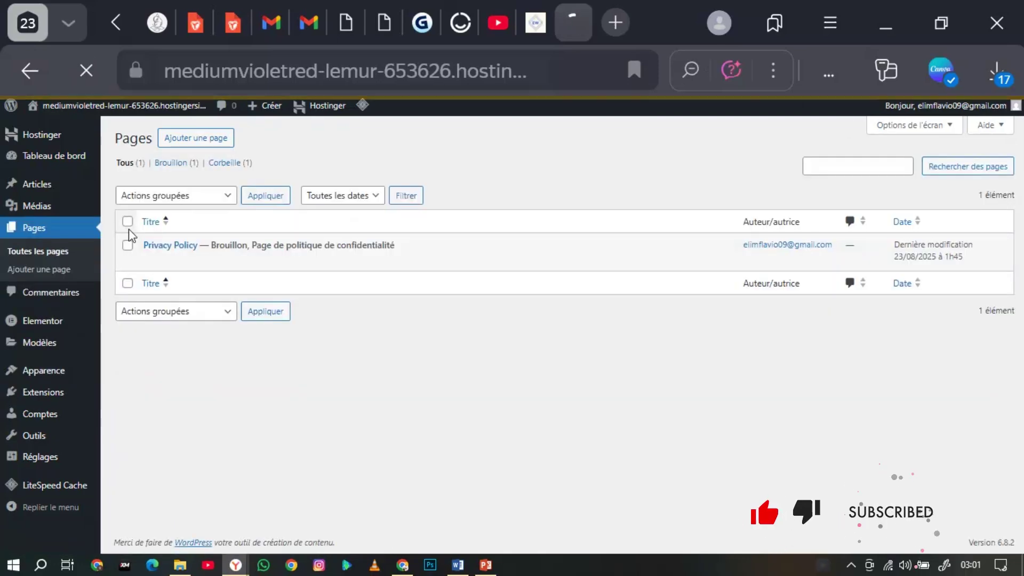
{"action": "left_click", "coordinate": [186, 143]}
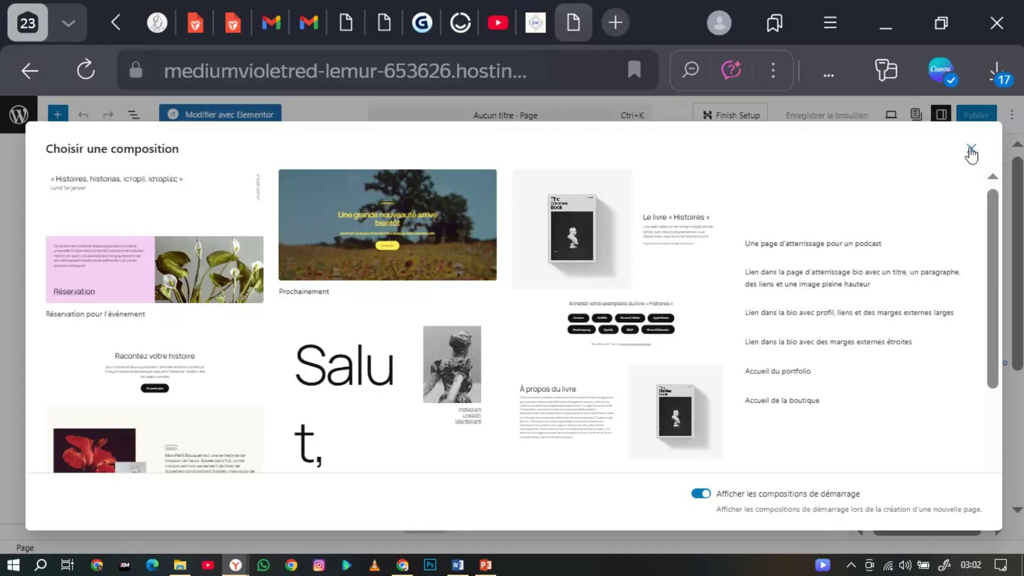
{"action": "left_click", "coordinate": [970, 150]}
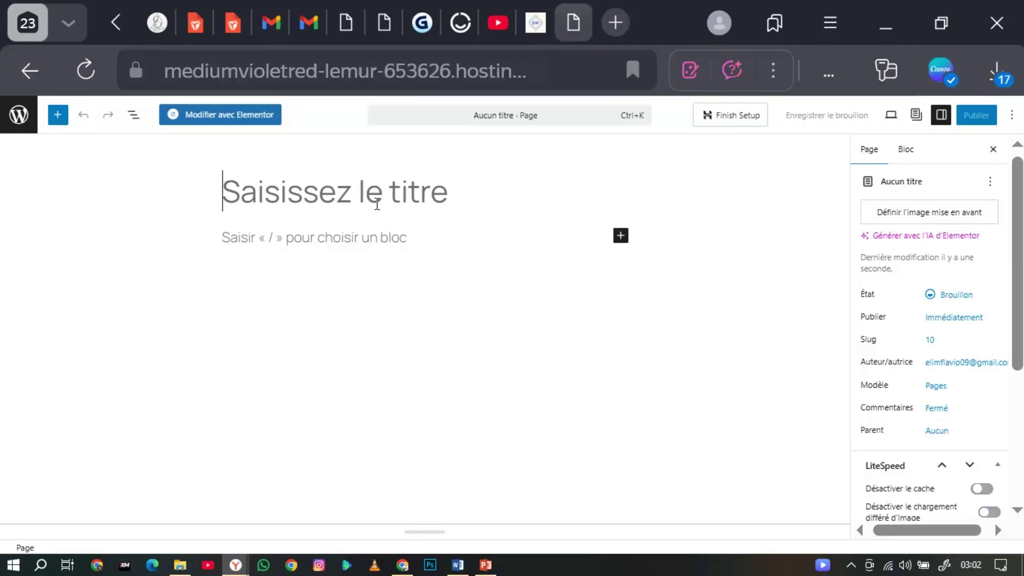
{"action": "type", "text": "Acc"}
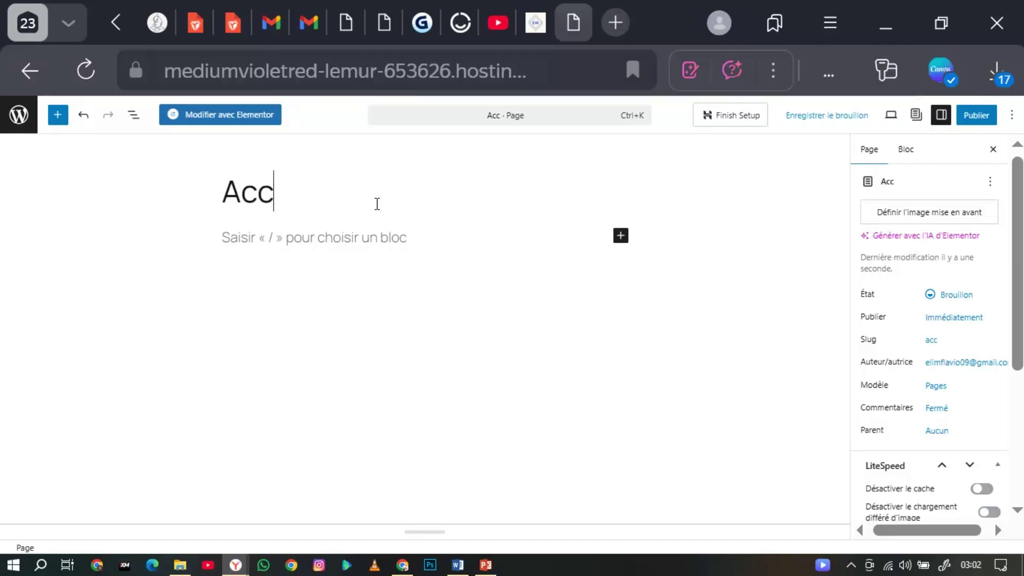
{"action": "type", "text": "ueil"}
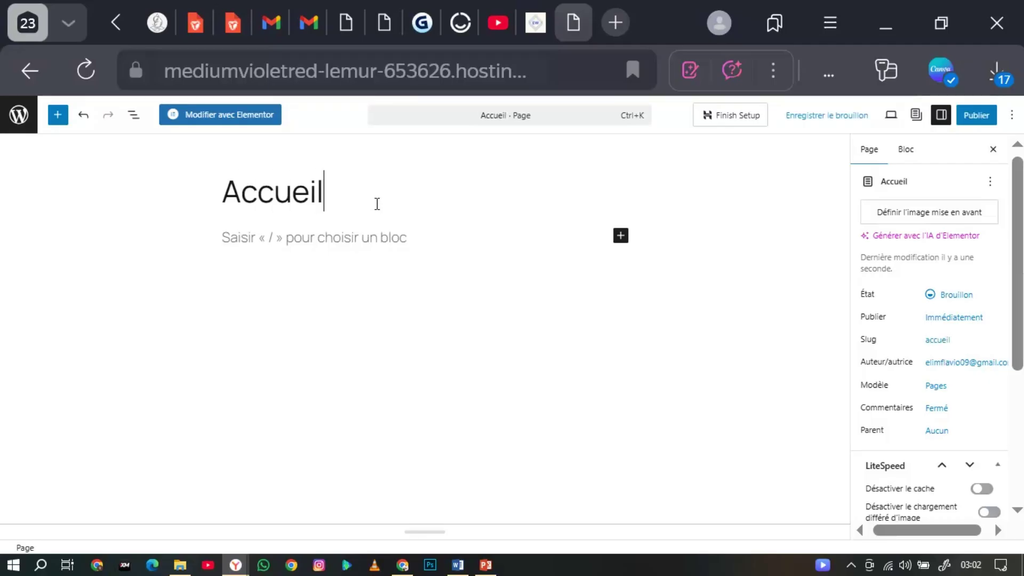
- Open the Accueil page in the Elementor editor and dismiss the productivity checklist and the Launchpad tip
{"action": "left_click", "coordinate": [224, 123]}
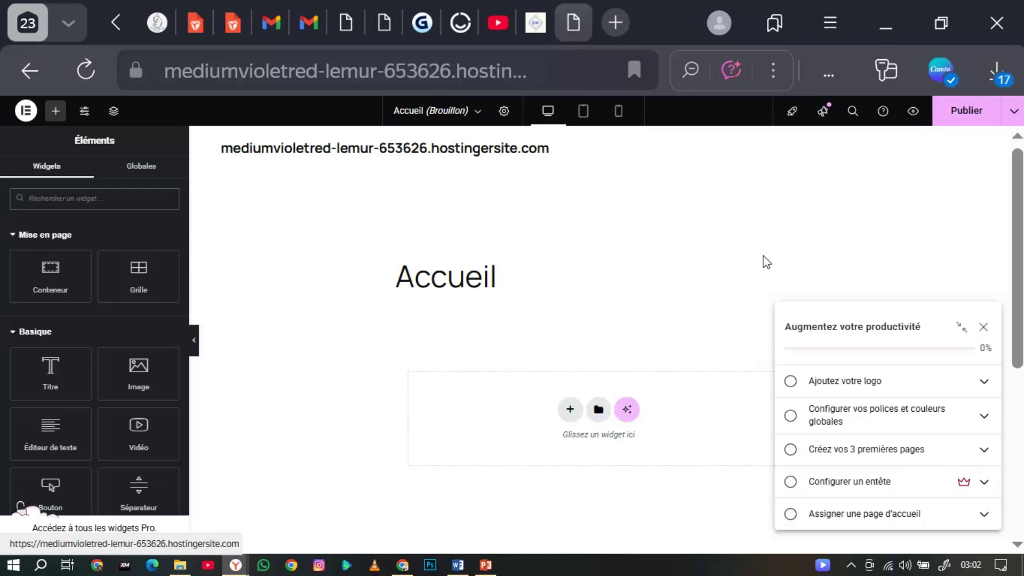
{"action": "left_click", "coordinate": [984, 328]}
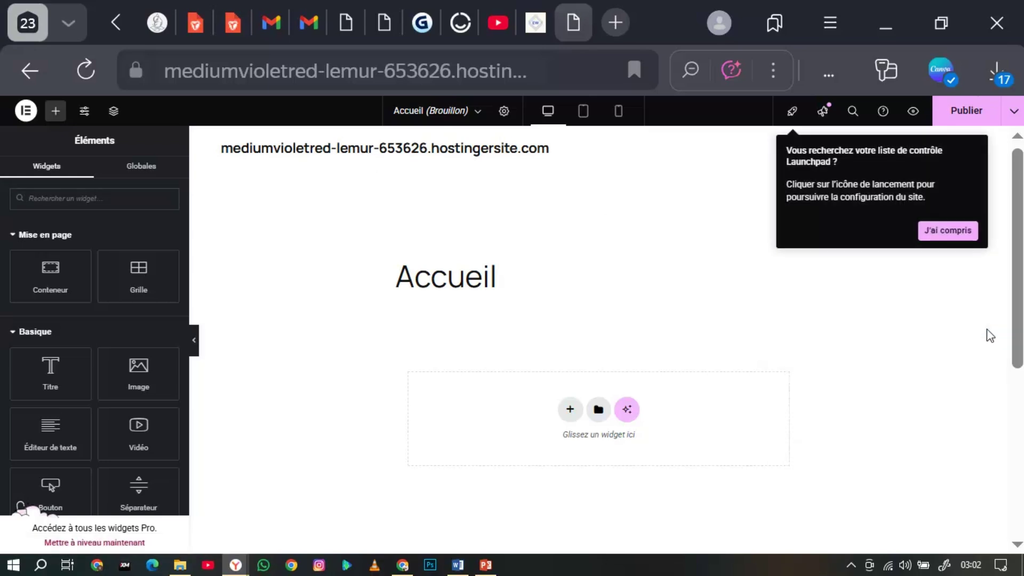
{"action": "left_click", "coordinate": [955, 231]}
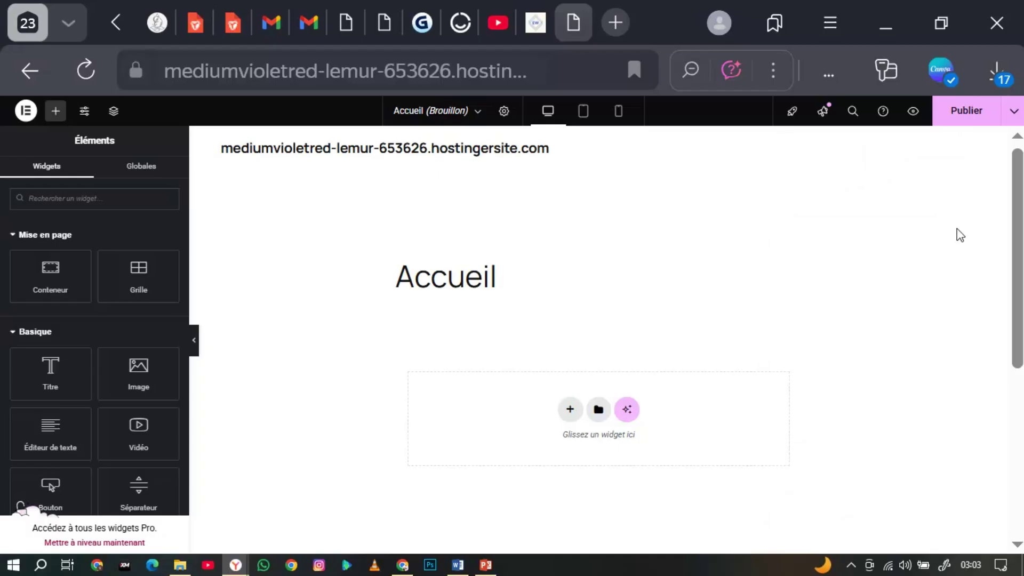
{"action": "scroll", "coordinate": [960, 235], "scroll_direction": "down", "scroll_amount": 10}
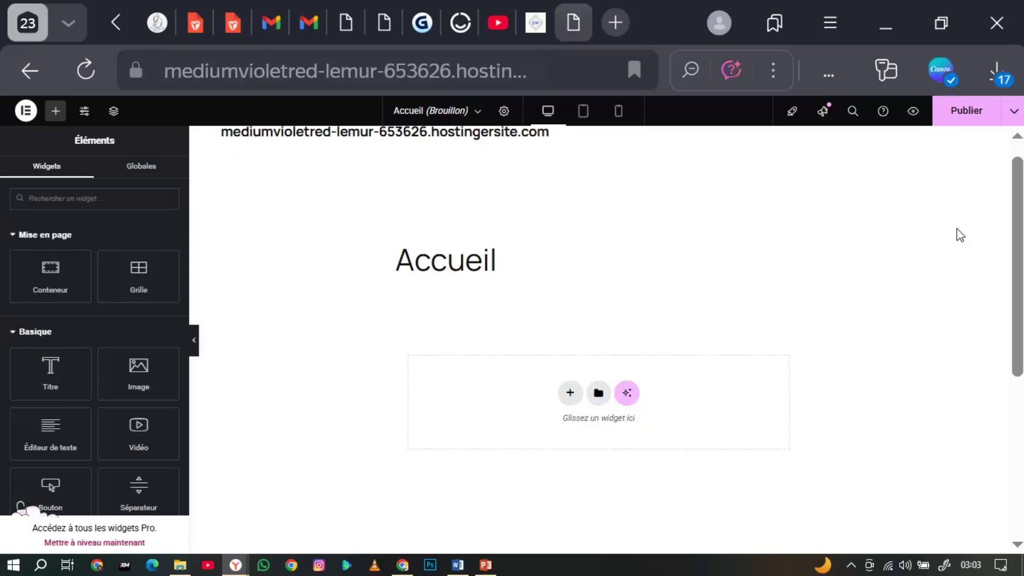
{"action": "scroll", "coordinate": [960, 235], "scroll_direction": "up", "scroll_amount": 10}
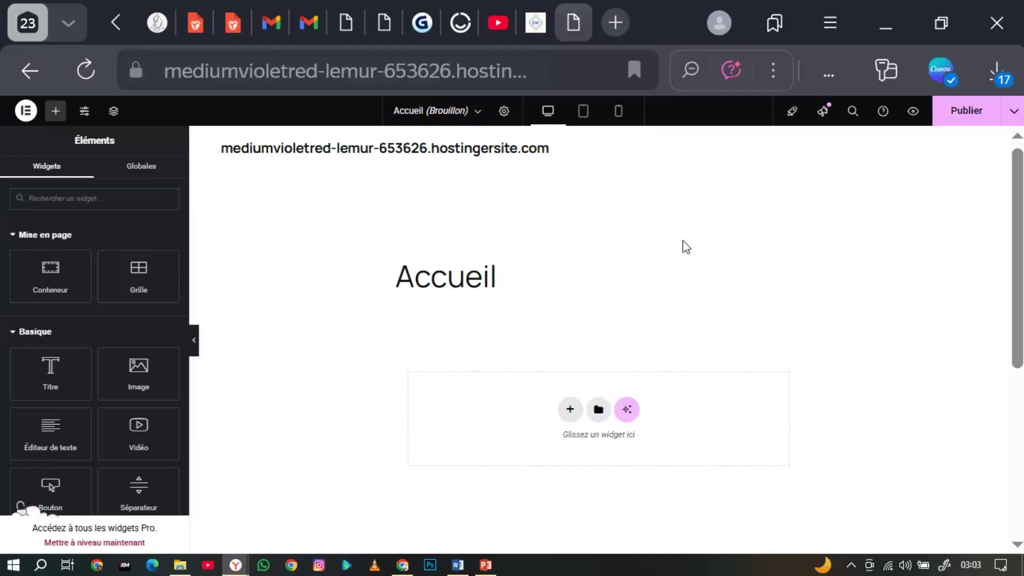
- In the page settings, hide the page title and set the page template to Elementor pleine largeur
{"action": "left_click", "coordinate": [504, 112]}
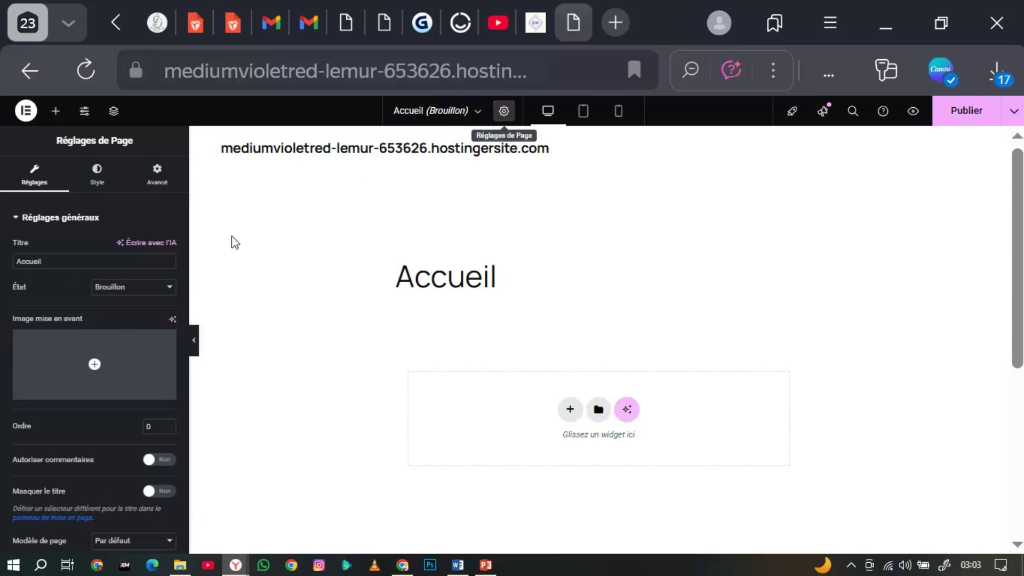
{"action": "scroll", "coordinate": [88, 361], "scroll_direction": "down", "scroll_amount": 1}
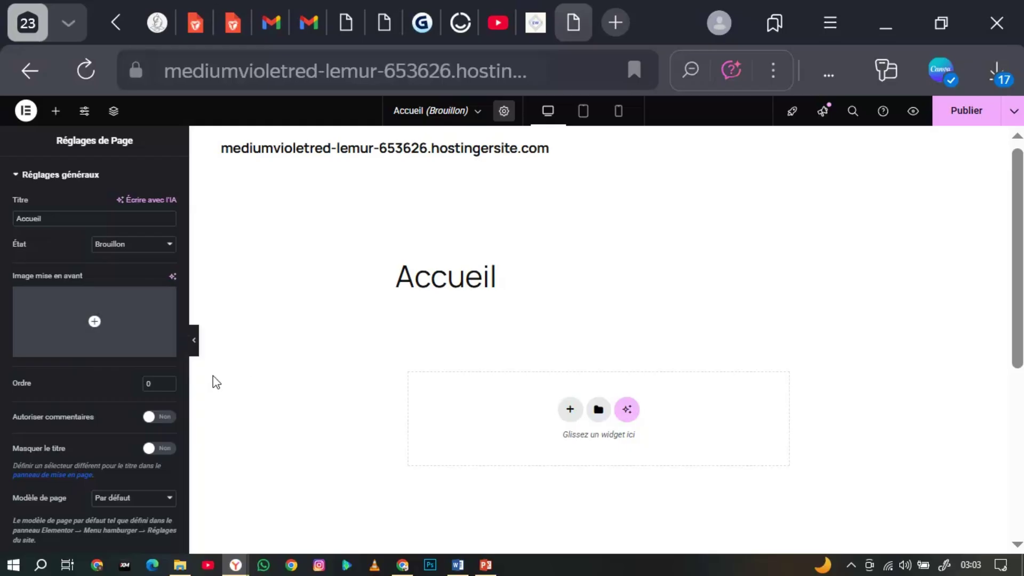
{"action": "left_click", "coordinate": [163, 449]}
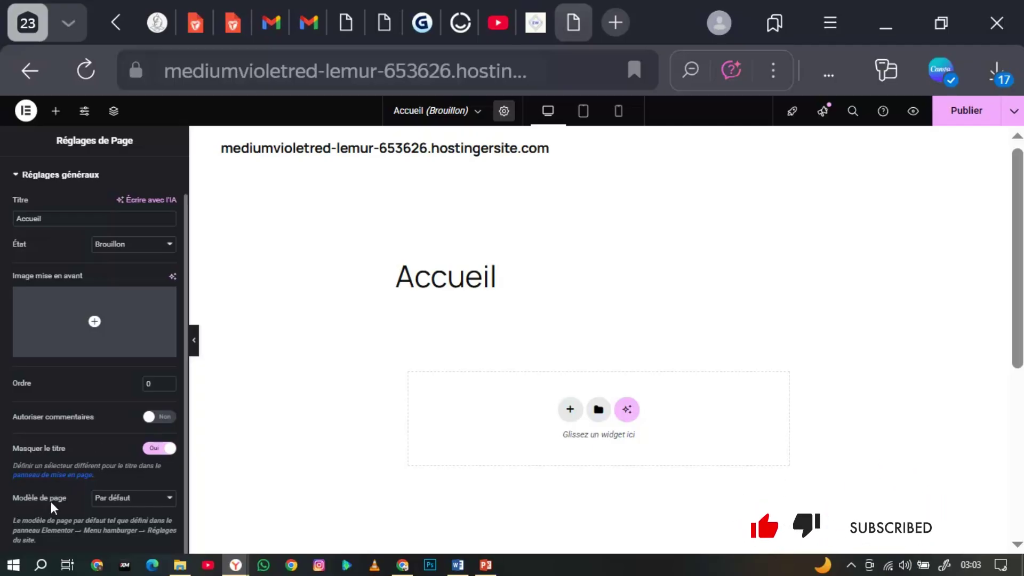
{"action": "left_click", "coordinate": [126, 504]}
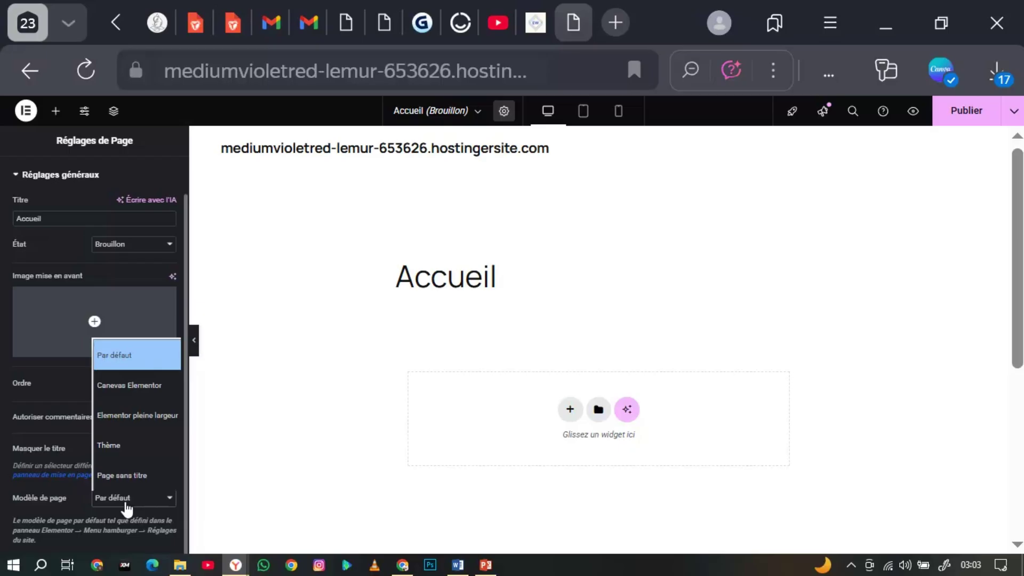
{"action": "left_click", "coordinate": [133, 421]}
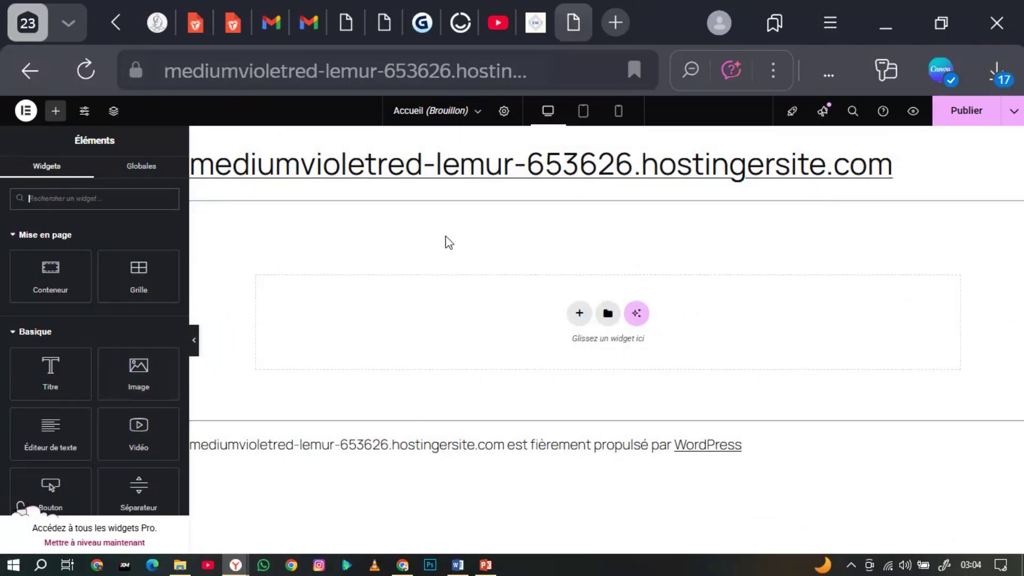
- In the page settings, set the status to Publié and the page template to Canevas Elementor
{"action": "left_click", "coordinate": [504, 111]}
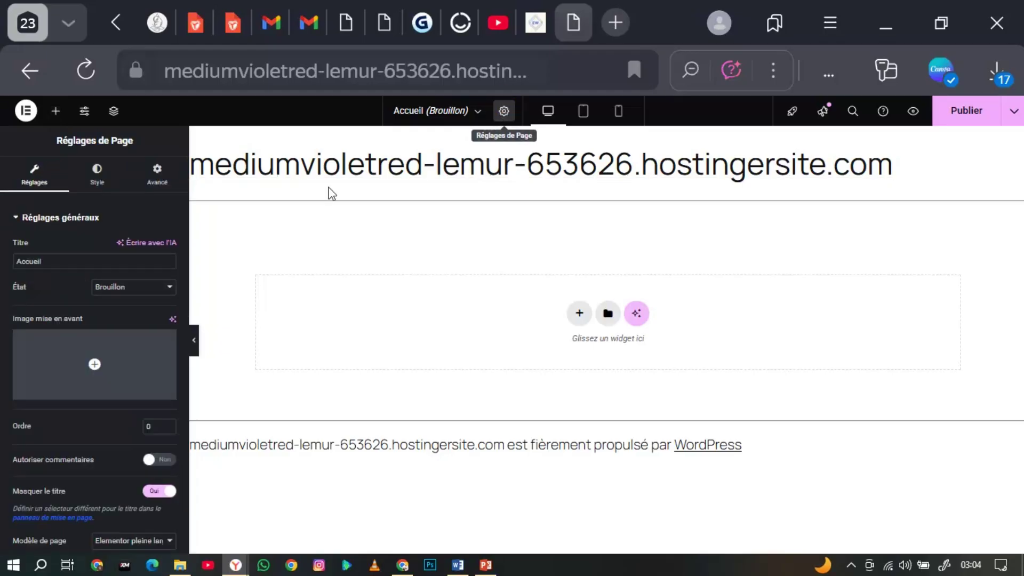
{"action": "scroll", "coordinate": [107, 425], "scroll_direction": "down", "scroll_amount": 1}
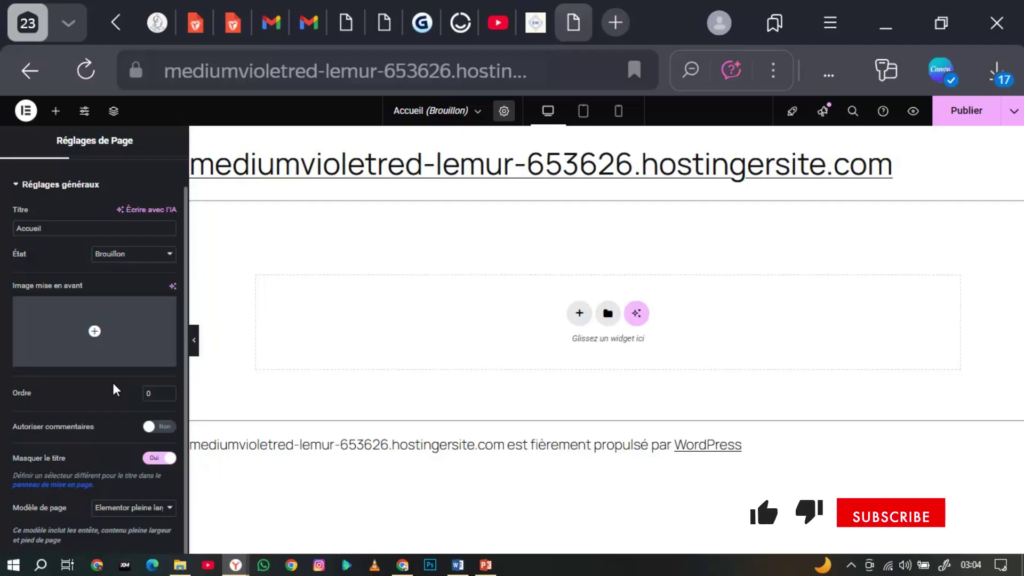
{"action": "scroll", "coordinate": [112, 380], "scroll_direction": "up", "scroll_amount": 1}
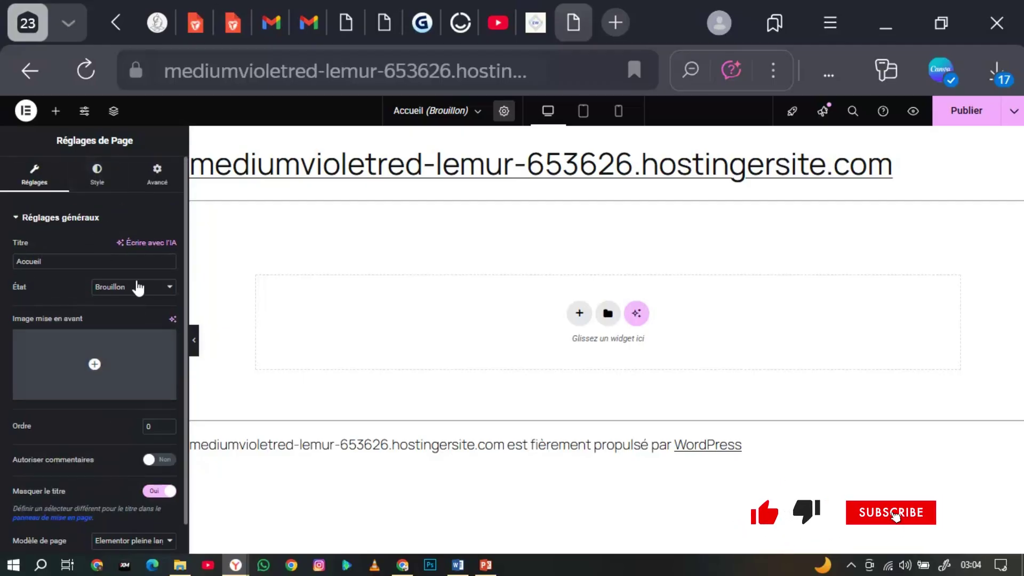
{"action": "left_click", "coordinate": [139, 292]}
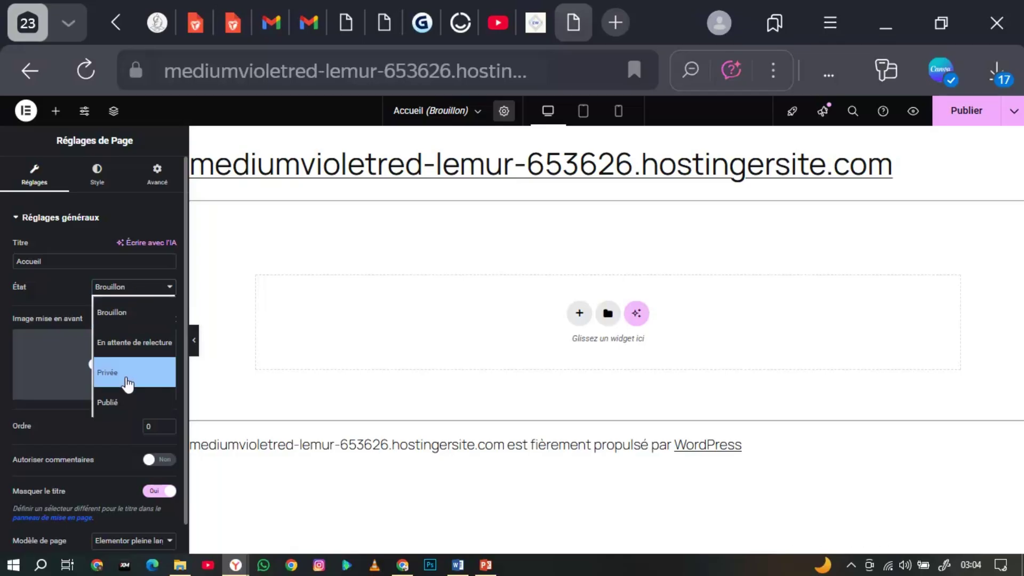
{"action": "left_click", "coordinate": [126, 401]}
{"action": "scroll", "coordinate": [103, 441], "scroll_direction": "down", "scroll_amount": 1}
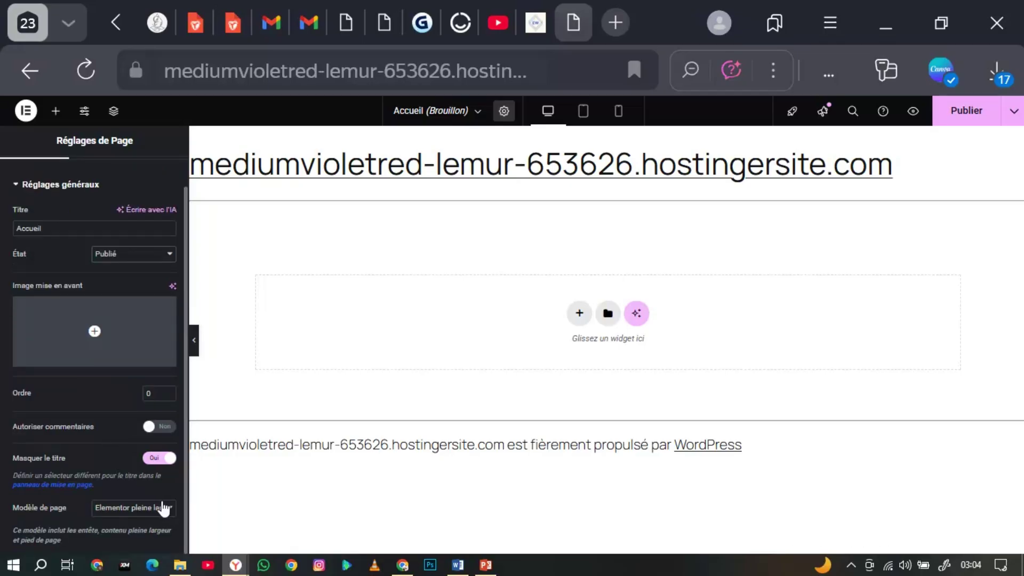
{"action": "left_click", "coordinate": [172, 512]}
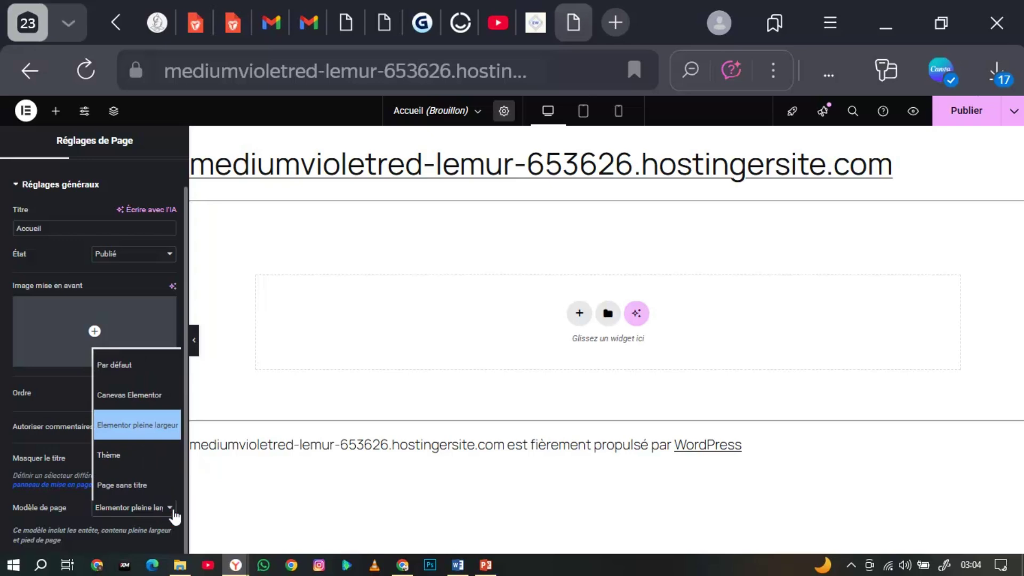
{"action": "left_click", "coordinate": [149, 403]}
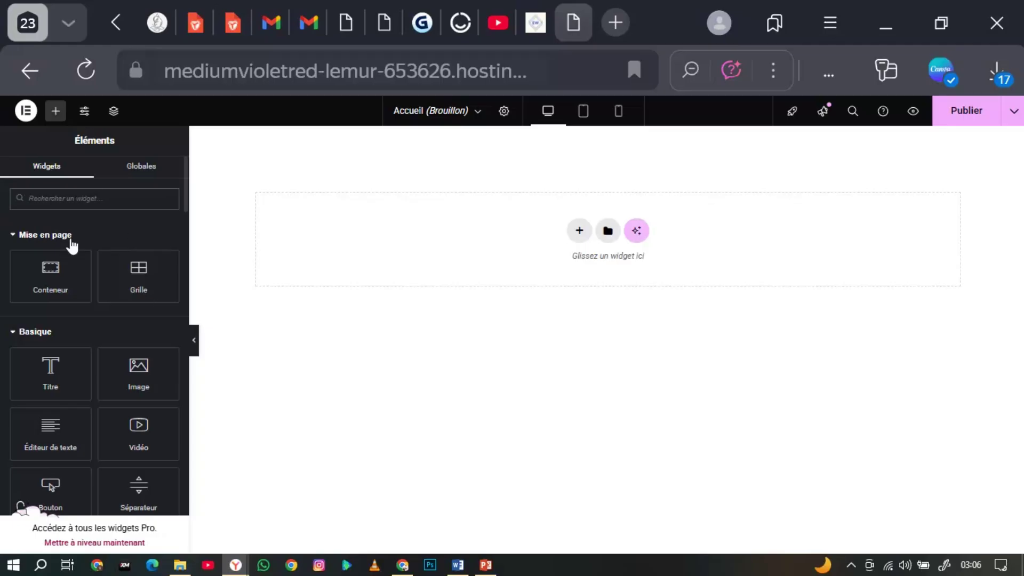
- Examine the available Elementor widgets, including the layout, basic and Pro categories
{"action": "scroll", "coordinate": [69, 250], "scroll_direction": "down", "scroll_amount": 8}
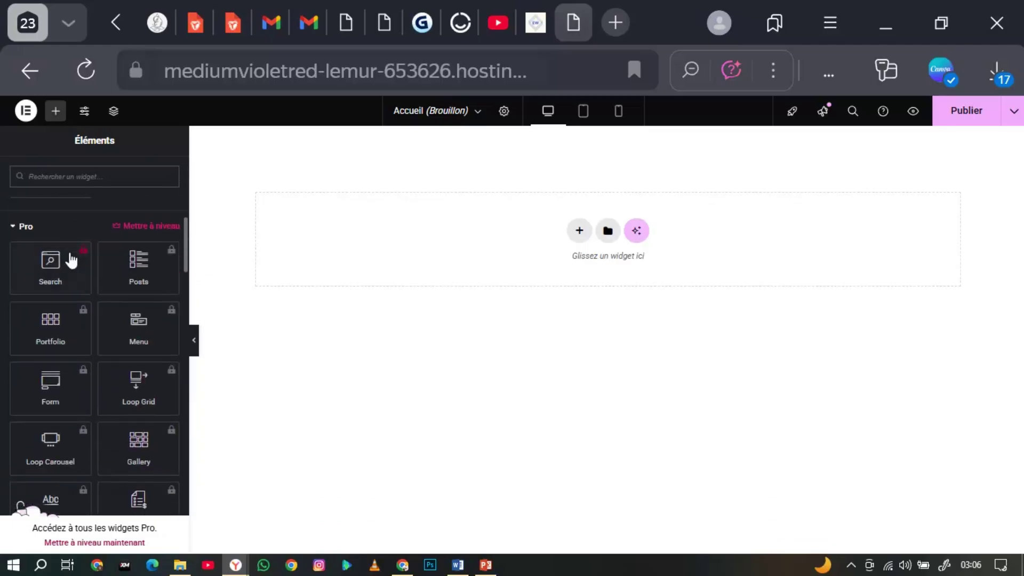
{"action": "scroll", "coordinate": [71, 261], "scroll_direction": "down", "scroll_amount": 2}
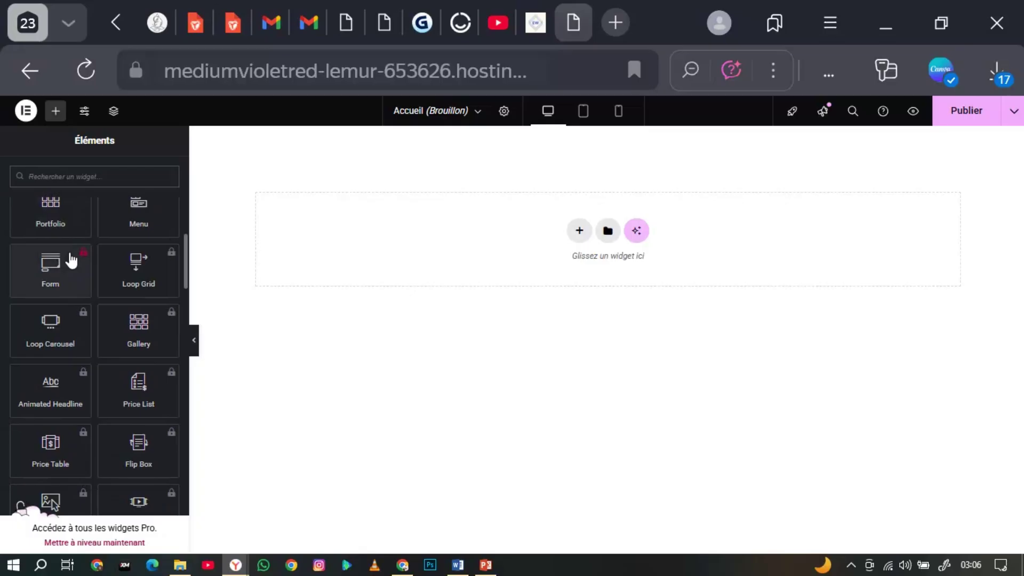
{"action": "scroll", "coordinate": [71, 260], "scroll_direction": "down", "scroll_amount": 5}
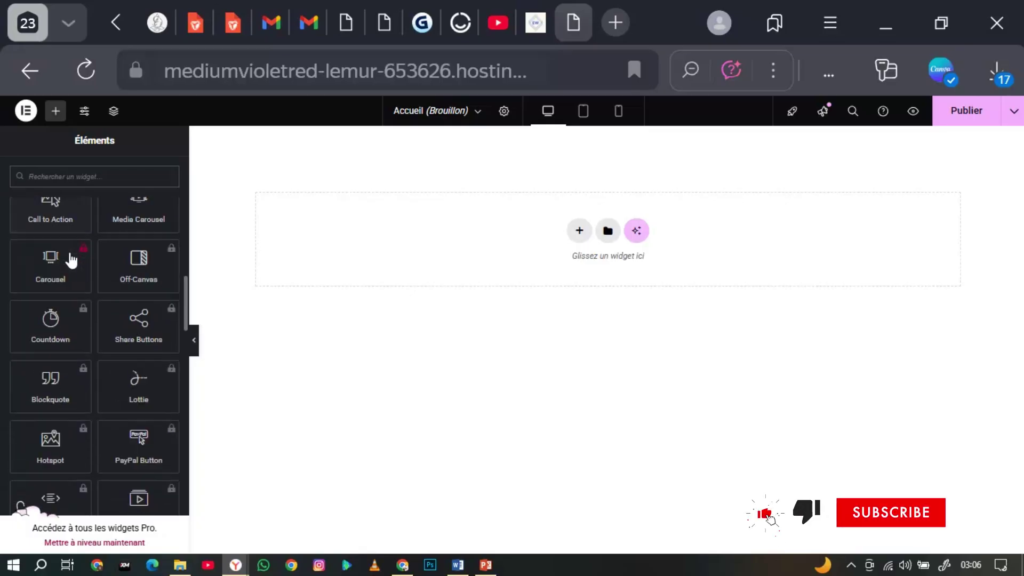
{"action": "scroll", "coordinate": [71, 260], "scroll_direction": "down", "scroll_amount": 7}
{"action": "scroll", "coordinate": [71, 260], "scroll_direction": "up", "scroll_amount": 6}
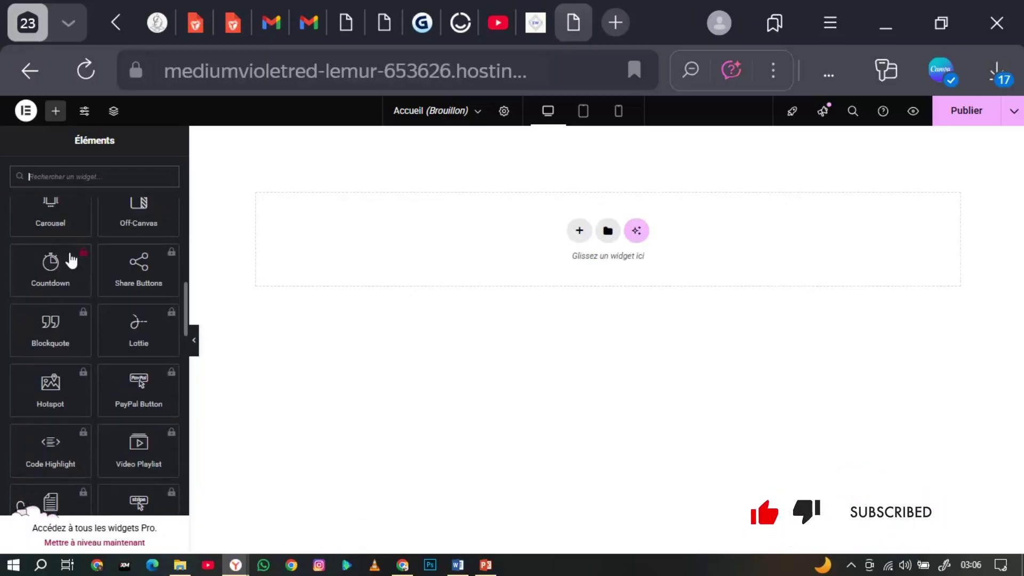
{"action": "scroll", "coordinate": [71, 260], "scroll_direction": "up", "scroll_amount": 10}
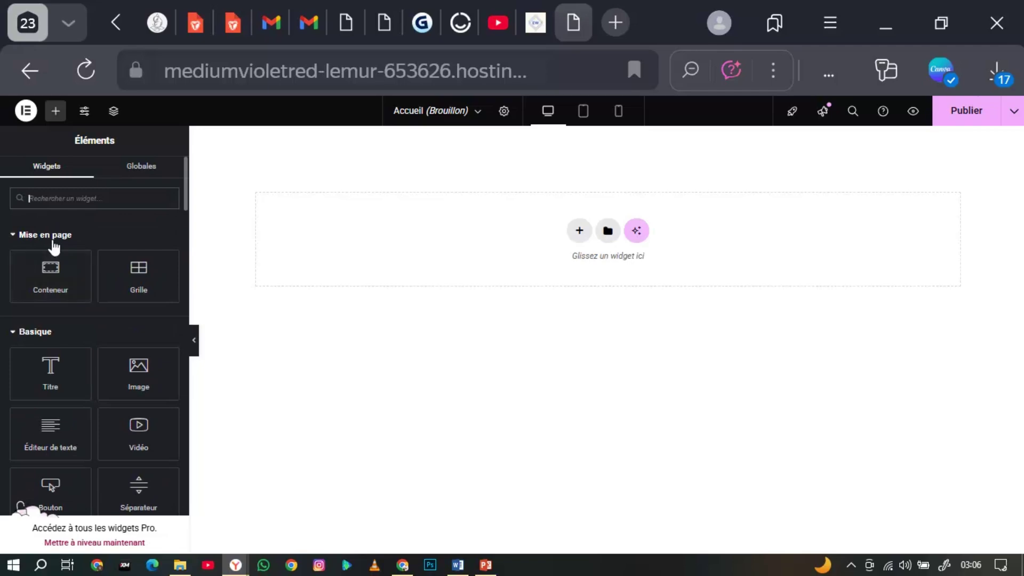
{"action": "scroll", "coordinate": [39, 324], "scroll_direction": "down", "scroll_amount": 2}
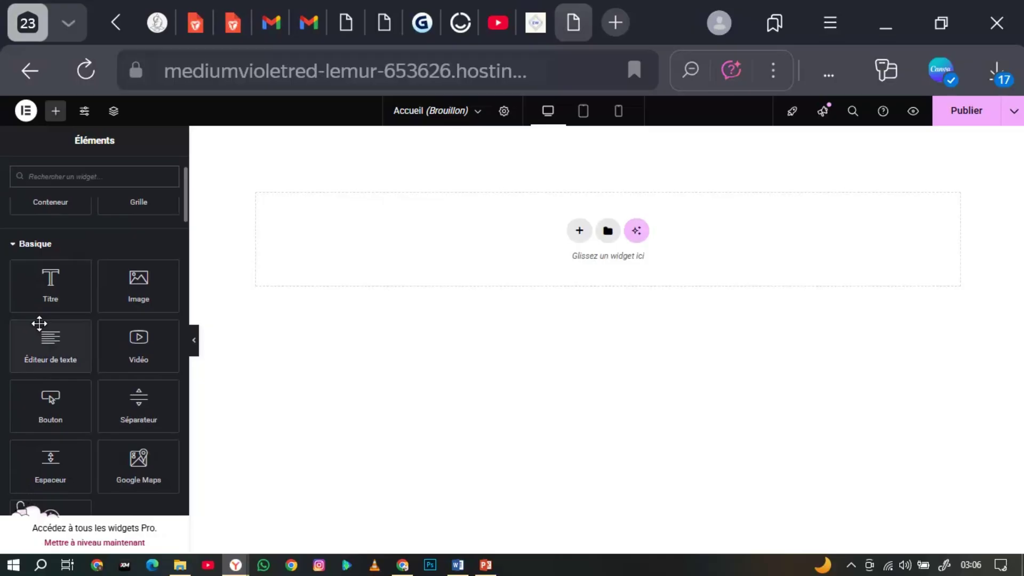
- Collapse the Pro widgets and examine the Général, Lien en bio, Site, Unique, WooCommerce and WordPress widget categories
{"action": "scroll", "coordinate": [40, 325], "scroll_direction": "down", "scroll_amount": 8}
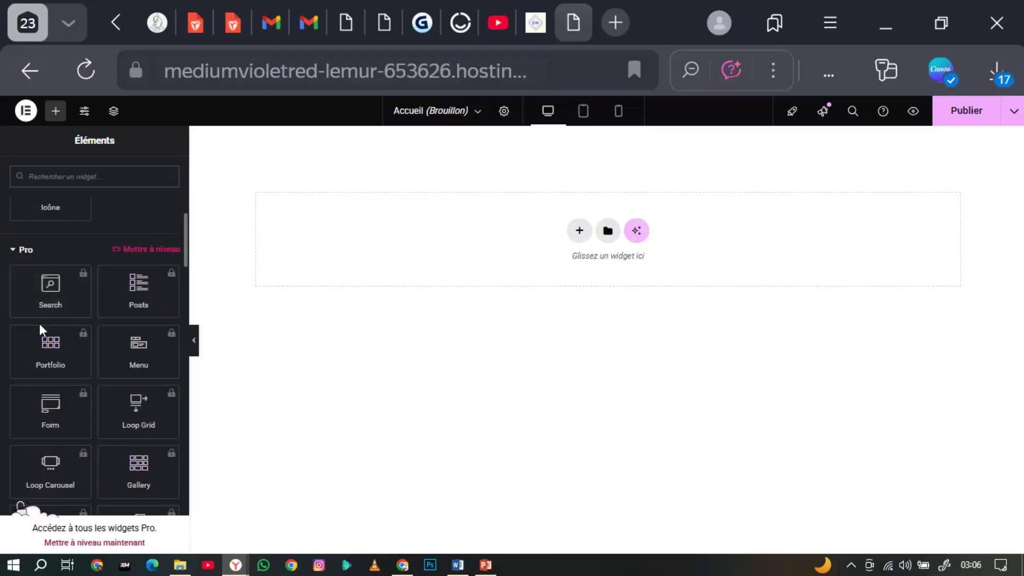
{"action": "left_click", "coordinate": [13, 249]}
{"action": "scroll", "coordinate": [45, 281], "scroll_direction": "down", "scroll_amount": 2}
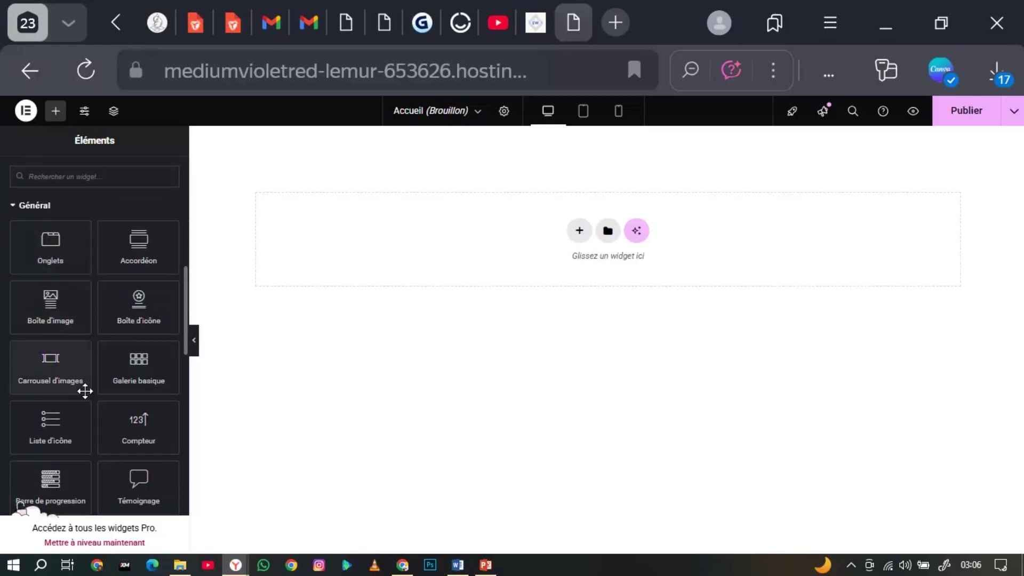
{"action": "scroll", "coordinate": [84, 391], "scroll_direction": "down", "scroll_amount": 8}
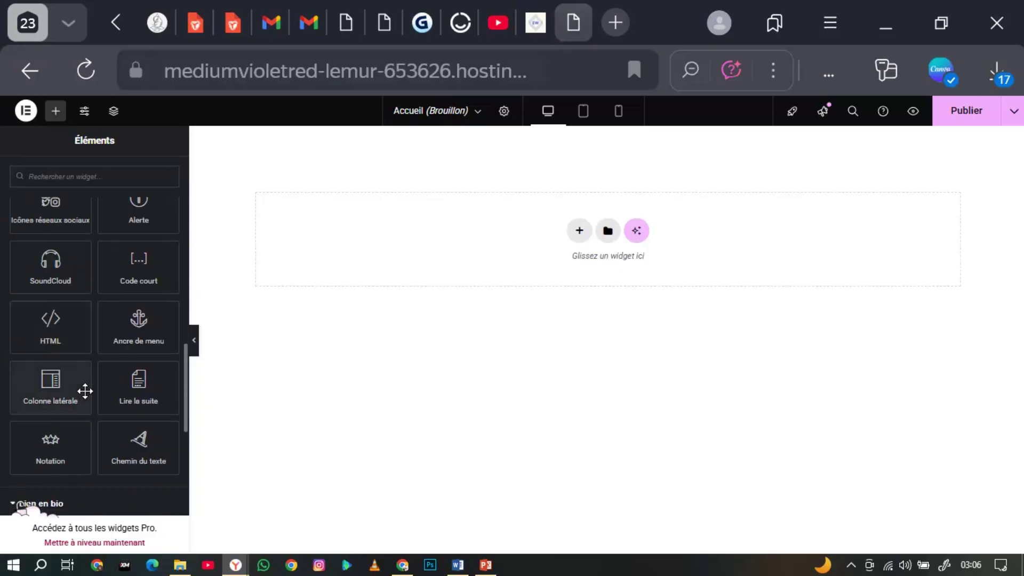
{"action": "scroll", "coordinate": [86, 392], "scroll_direction": "down", "scroll_amount": 2}
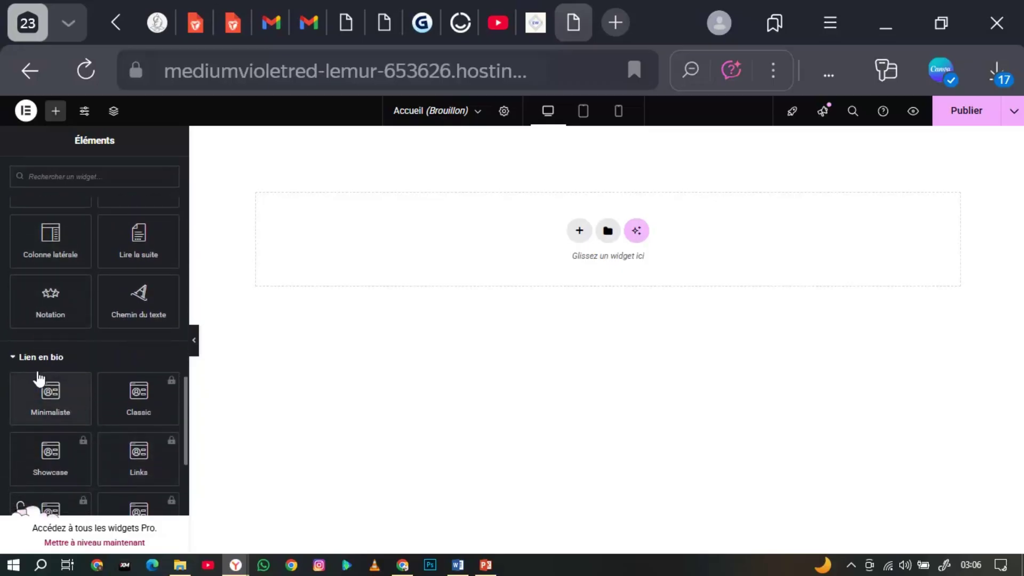
{"action": "scroll", "coordinate": [99, 469], "scroll_direction": "down", "scroll_amount": 4}
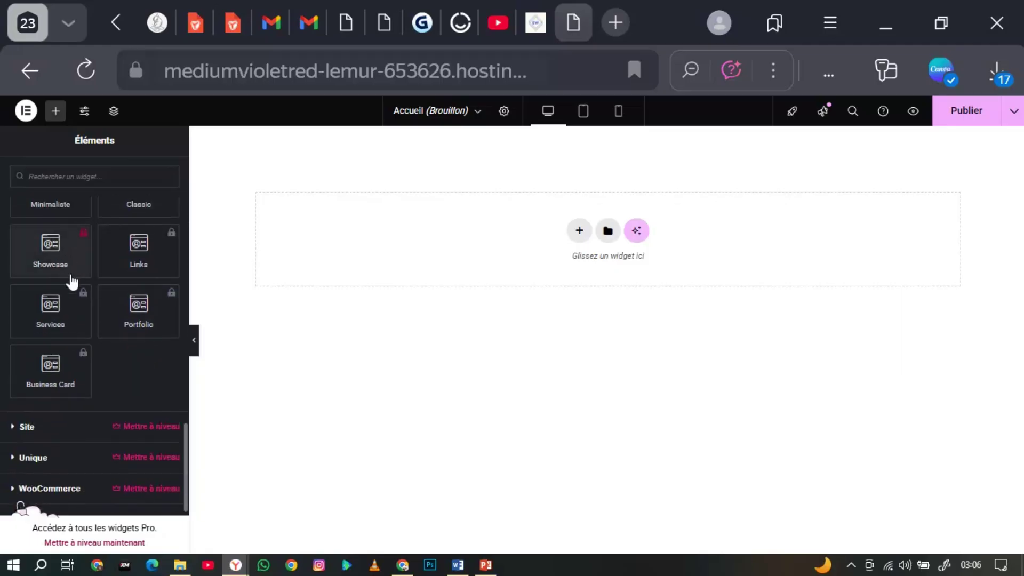
{"action": "scroll", "coordinate": [70, 274], "scroll_direction": "up", "scroll_amount": 4}
{"action": "scroll", "coordinate": [70, 277], "scroll_direction": "up", "scroll_amount": 3}
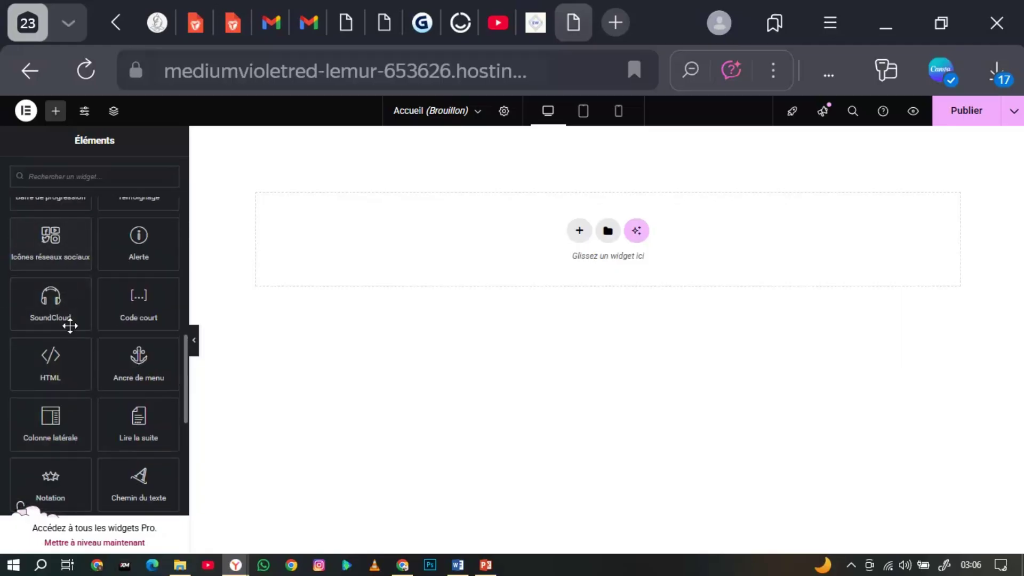
{"action": "scroll", "coordinate": [74, 368], "scroll_direction": "down", "scroll_amount": 3}
{"action": "scroll", "coordinate": [73, 373], "scroll_direction": "down", "scroll_amount": 8}
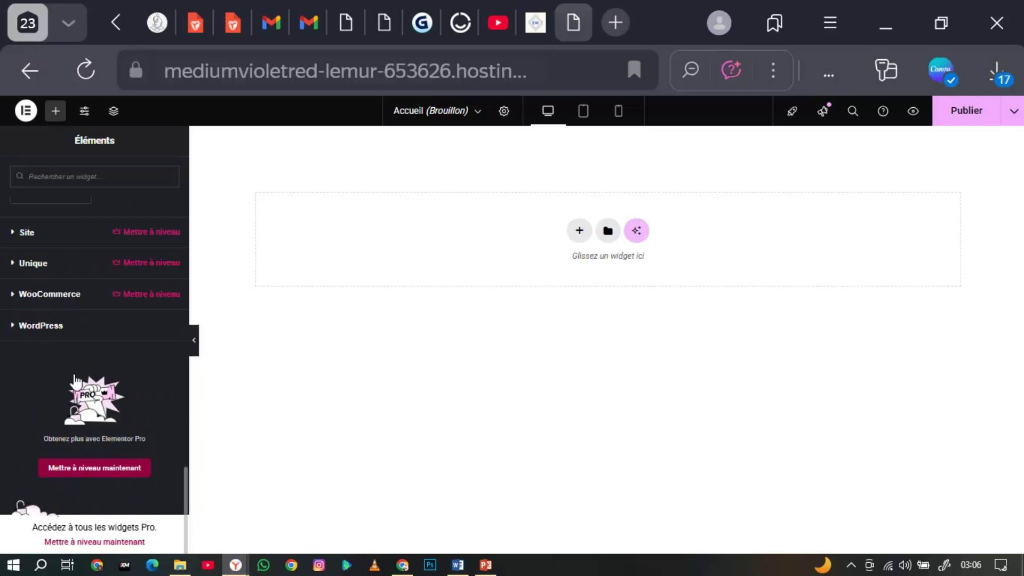
{"action": "scroll", "coordinate": [73, 373], "scroll_direction": "up", "scroll_amount": 10}
{"action": "scroll", "coordinate": [73, 373], "scroll_direction": "up", "scroll_amount": 10}
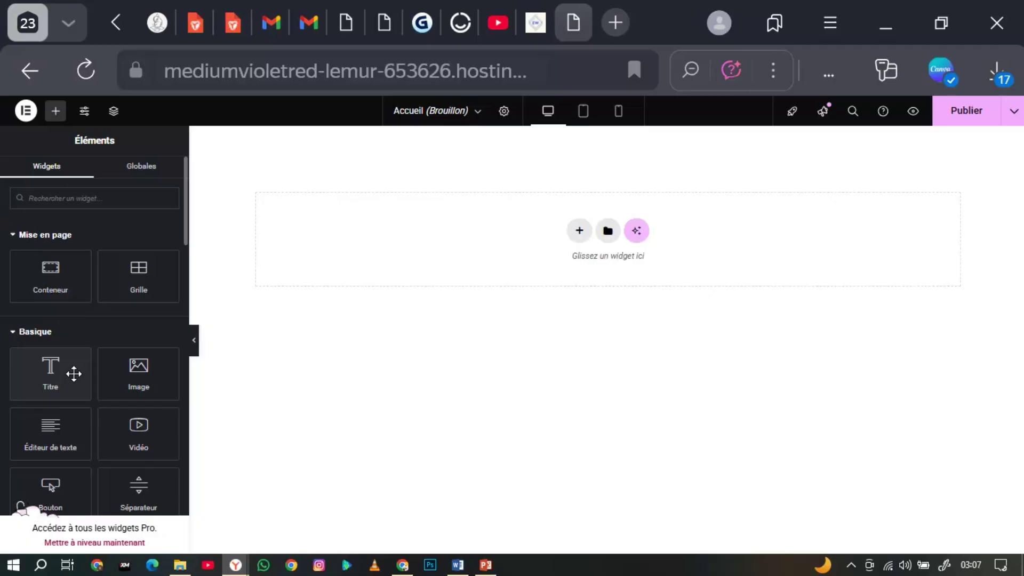
- Add a Titre widget from the Basique category to the empty page canvas
{"action": "scroll", "coordinate": [73, 373], "scroll_direction": "down", "scroll_amount": 2}
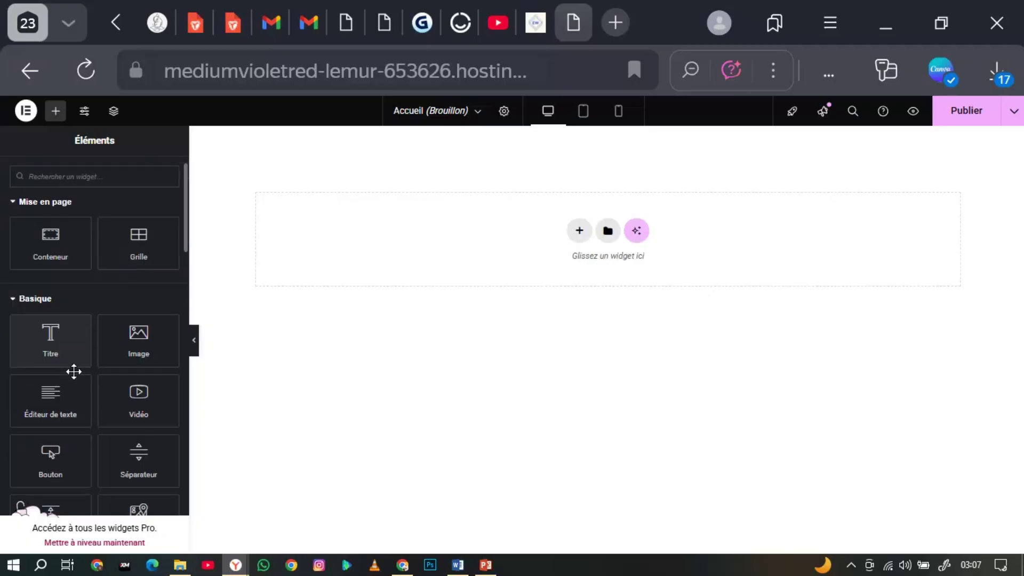
{"action": "scroll", "coordinate": [74, 372], "scroll_direction": "up", "scroll_amount": 2}
{"action": "scroll", "coordinate": [73, 372], "scroll_direction": "down", "scroll_amount": 3}
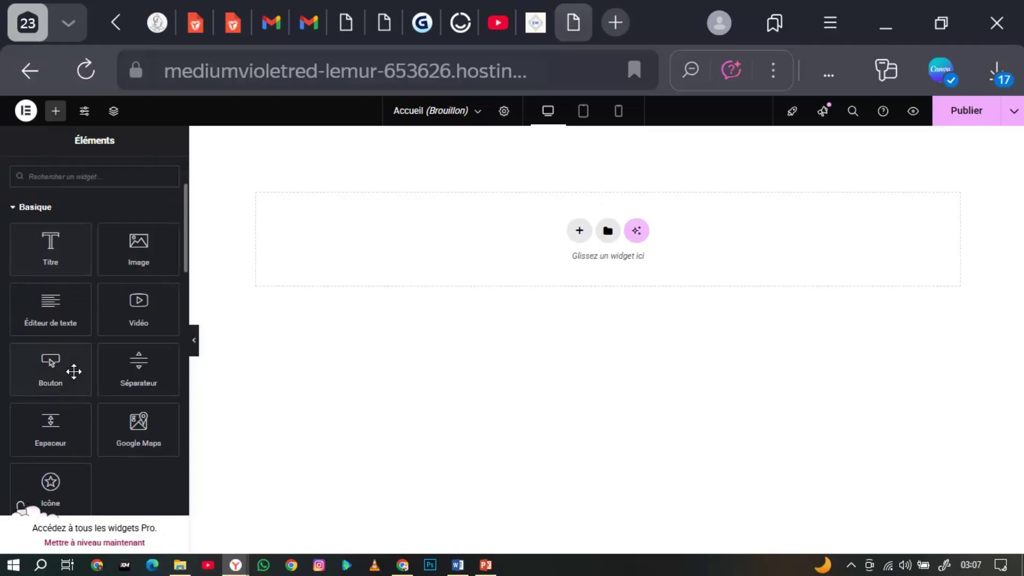
{"action": "scroll", "coordinate": [94, 323], "scroll_direction": "up", "scroll_amount": 1}
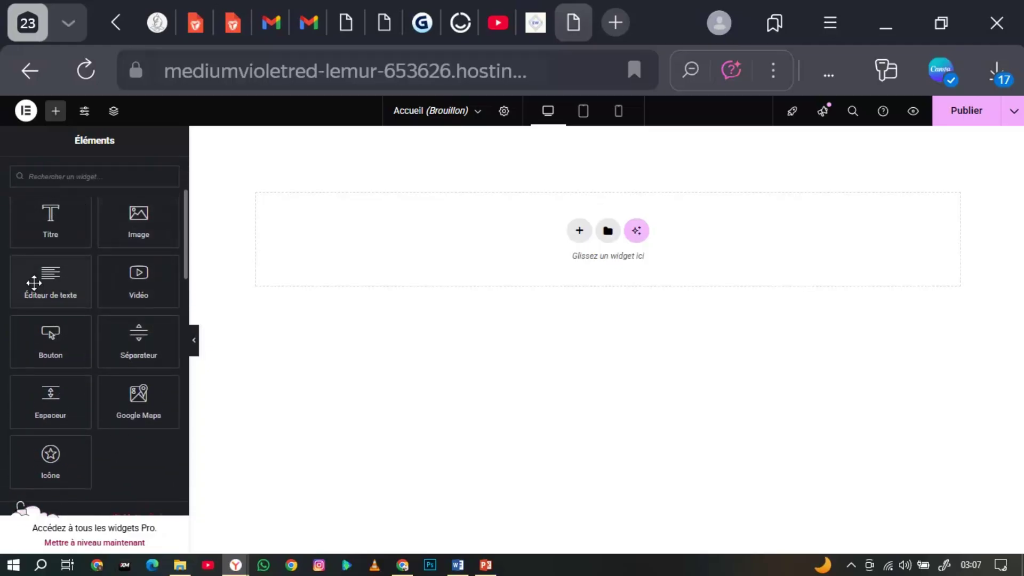
{"action": "scroll", "coordinate": [54, 450], "scroll_direction": "up", "scroll_amount": 3}
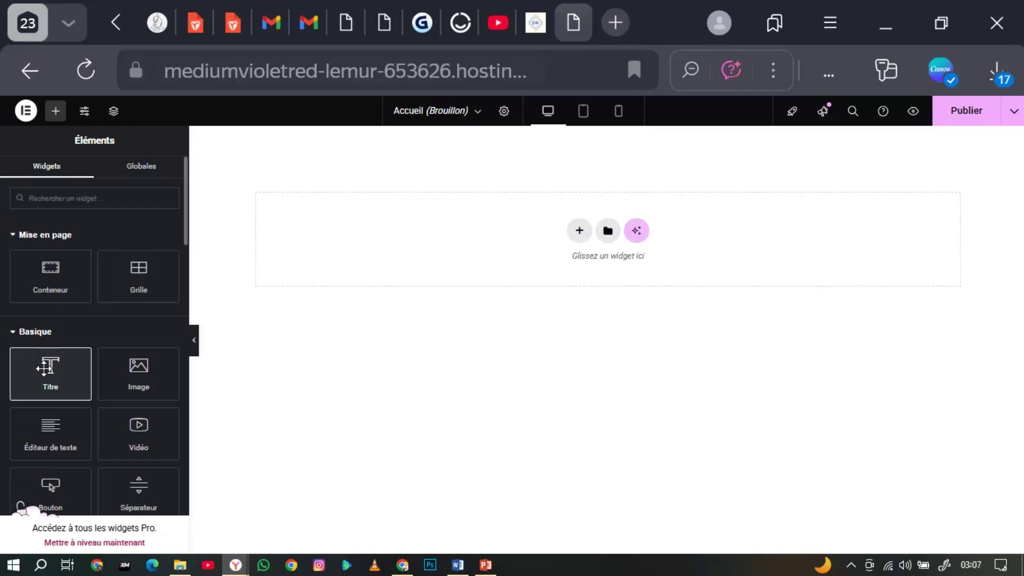
{"action": "left_click_drag", "start_coordinate": [44, 368], "coordinate": [532, 194]}
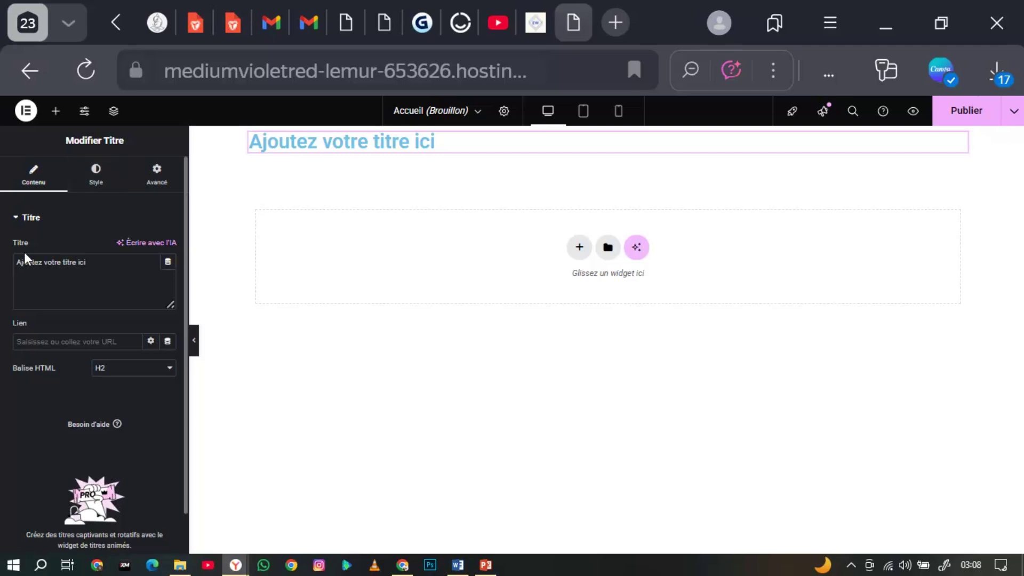
- Replace the heading's placeholder text with "Formation sur Elementor"
{"action": "triple_click", "coordinate": [53, 268]}
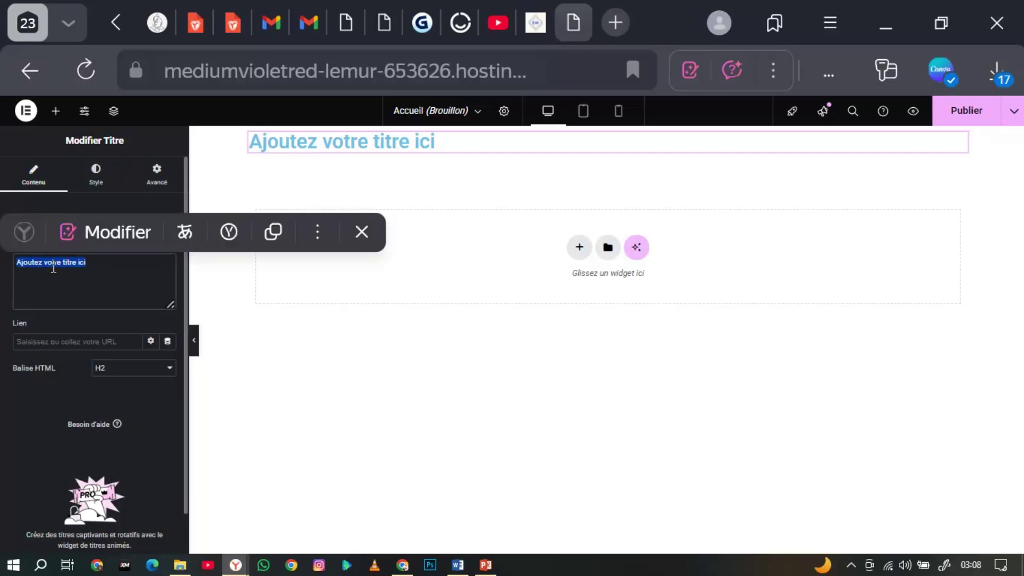
{"action": "key", "text": "BackSpace"}
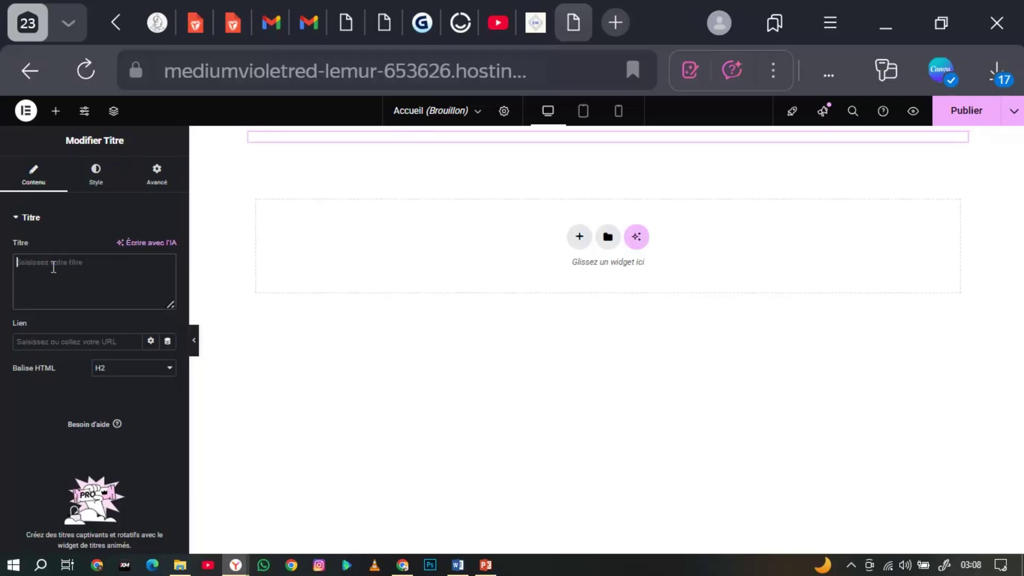
{"action": "type", "text": "F"}
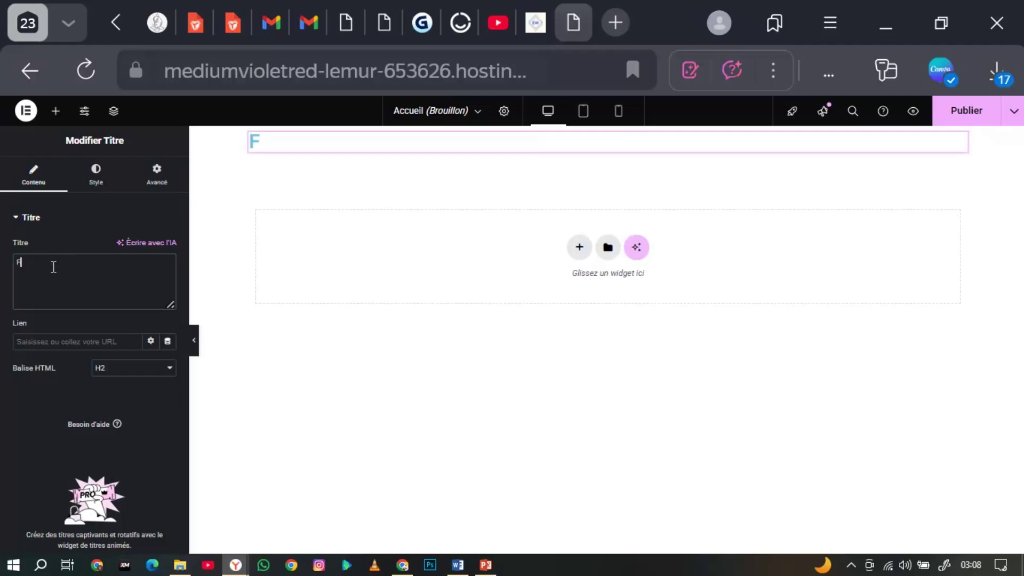
{"action": "type", "text": "ormatio"}
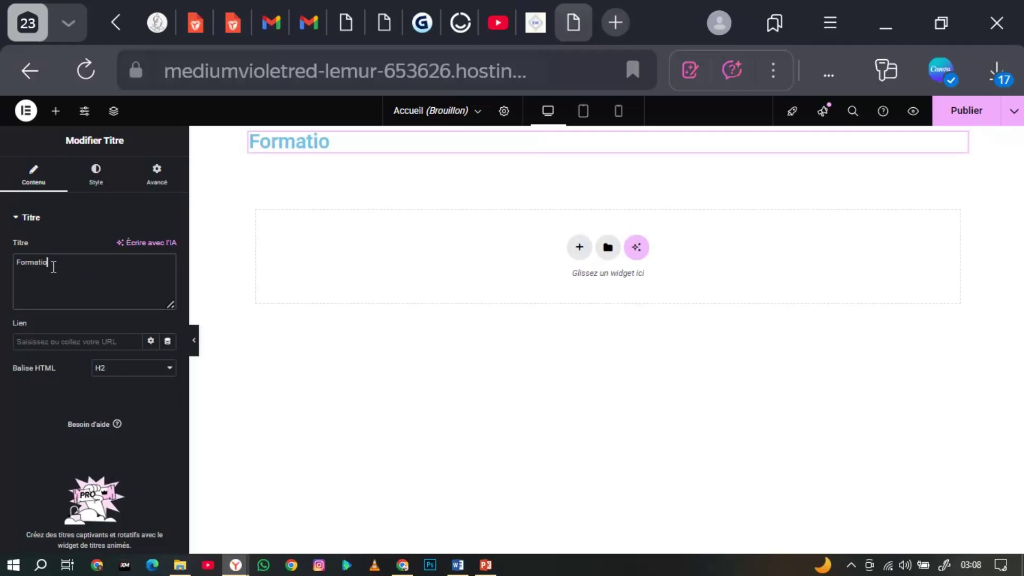
{"action": "type", "text": "n sur"}
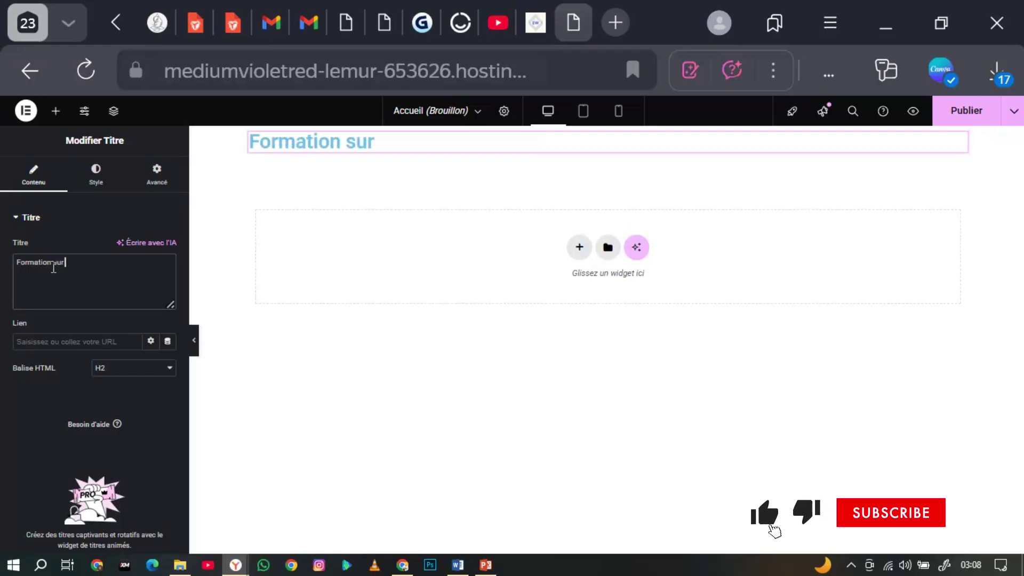
{"action": "type", "text": " Elem"}
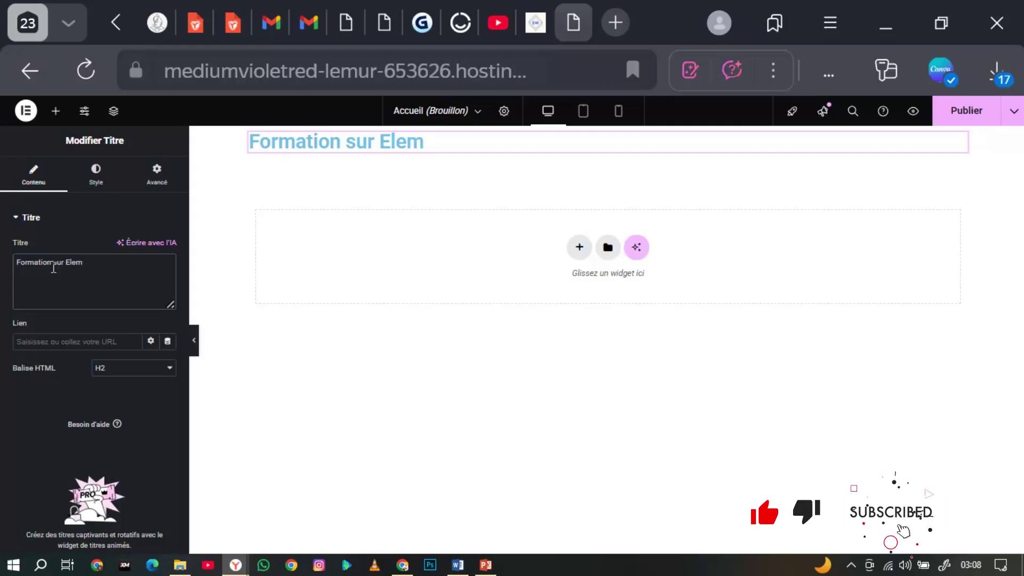
{"action": "type", "text": "entoo"}
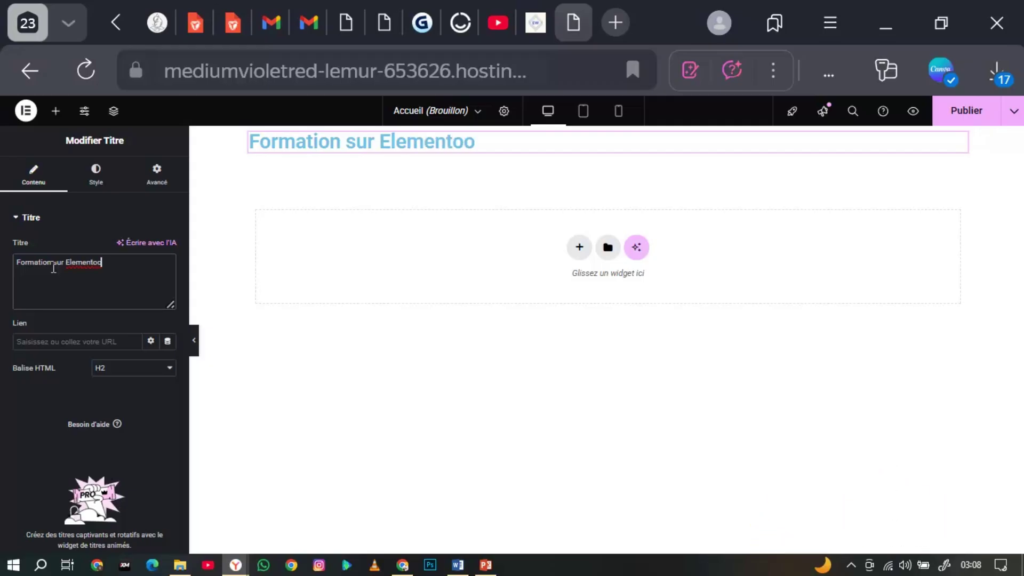
{"action": "type", "text": "r=="}
{"action": "key", "text": "BackSpace"}
{"action": "key", "text": "BackSpace"}
{"action": "key", "text": "BackSpace"}
{"action": "key", "text": "BackSpace"}
{"action": "type", "text": "r"}
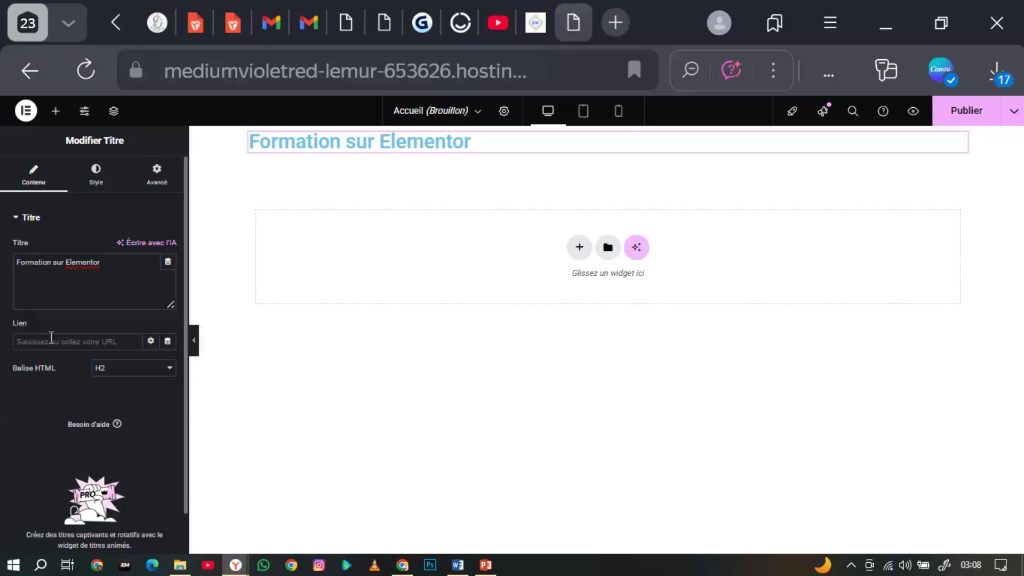
- Set the heading's HTML tag to H1
{"action": "left_click", "coordinate": [48, 343]}
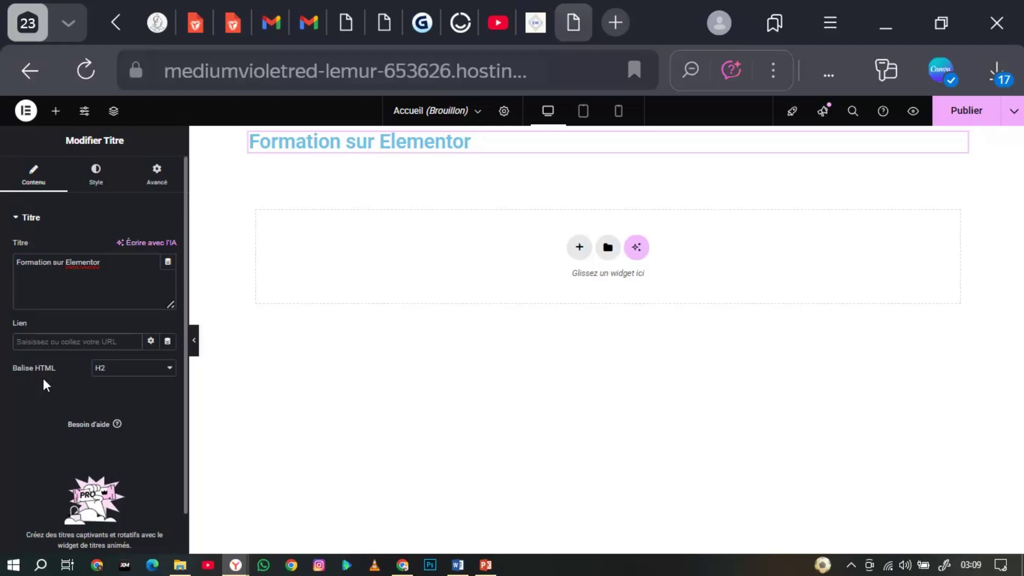
{"action": "left_click", "coordinate": [104, 368]}
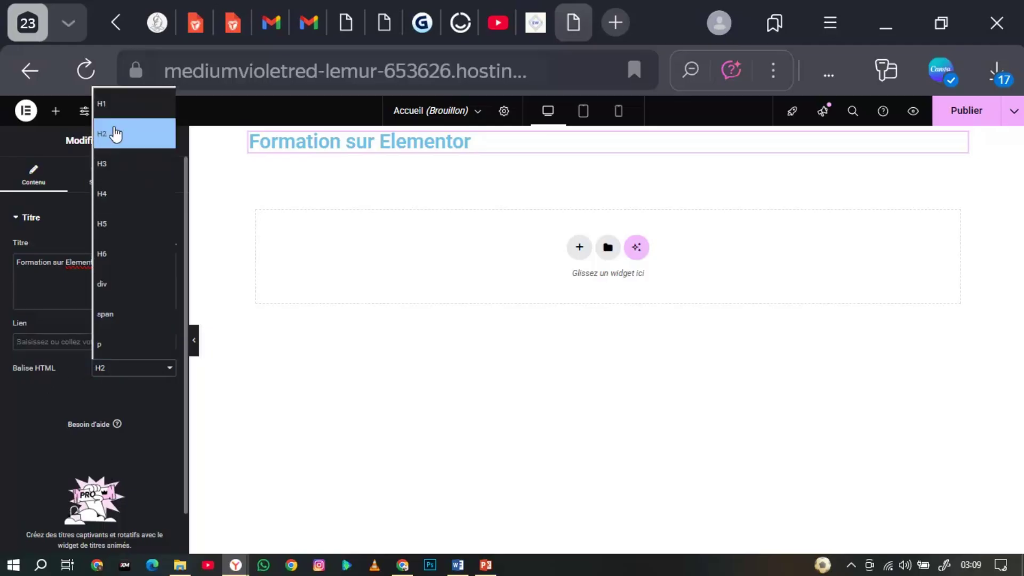
{"action": "left_click", "coordinate": [114, 108]}
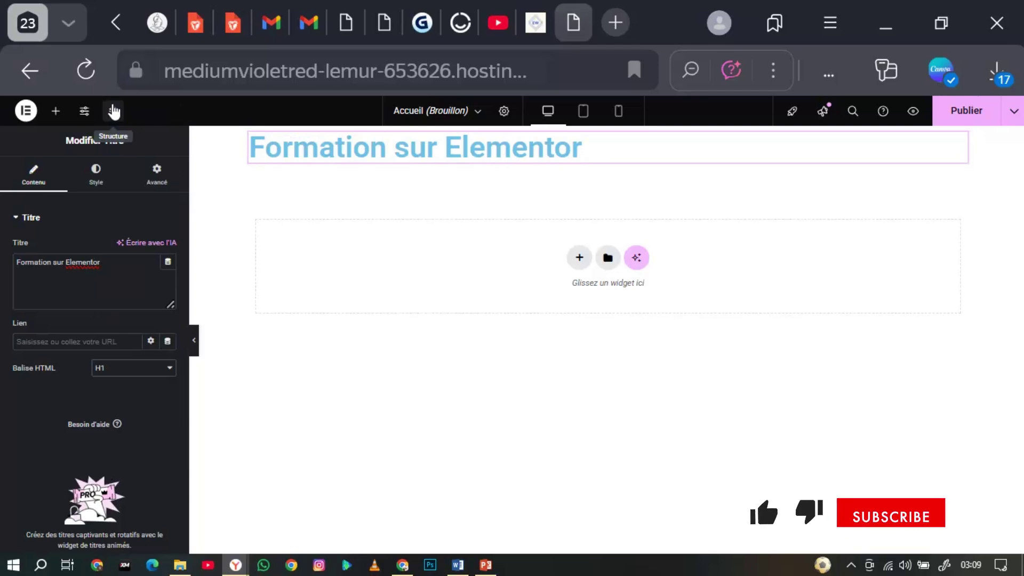
- Try the left, centre, right and justified alignments on the heading, and settle on centred
{"action": "left_click", "coordinate": [96, 176]}
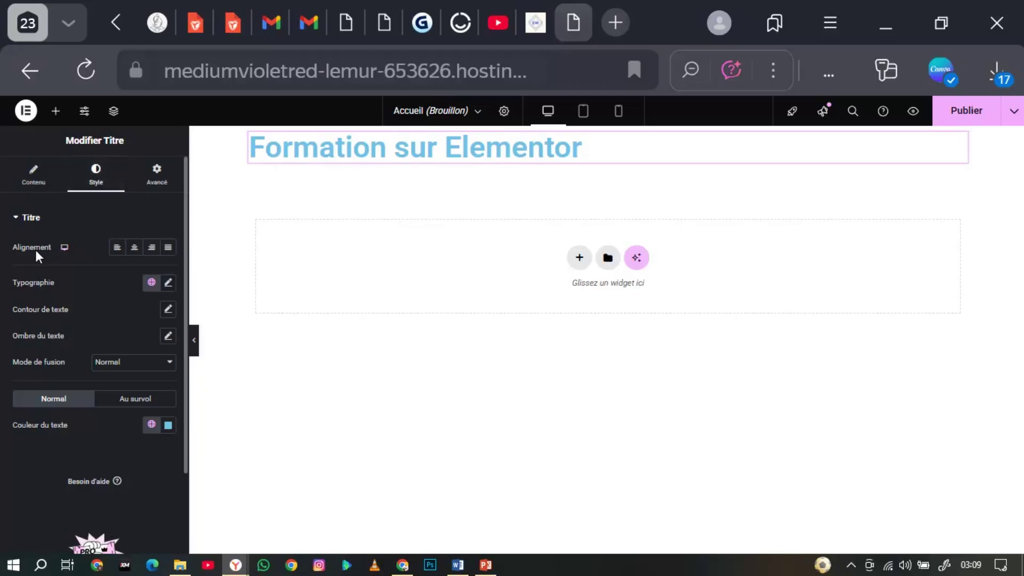
{"action": "left_click", "coordinate": [117, 249]}
{"action": "left_click", "coordinate": [135, 249]}
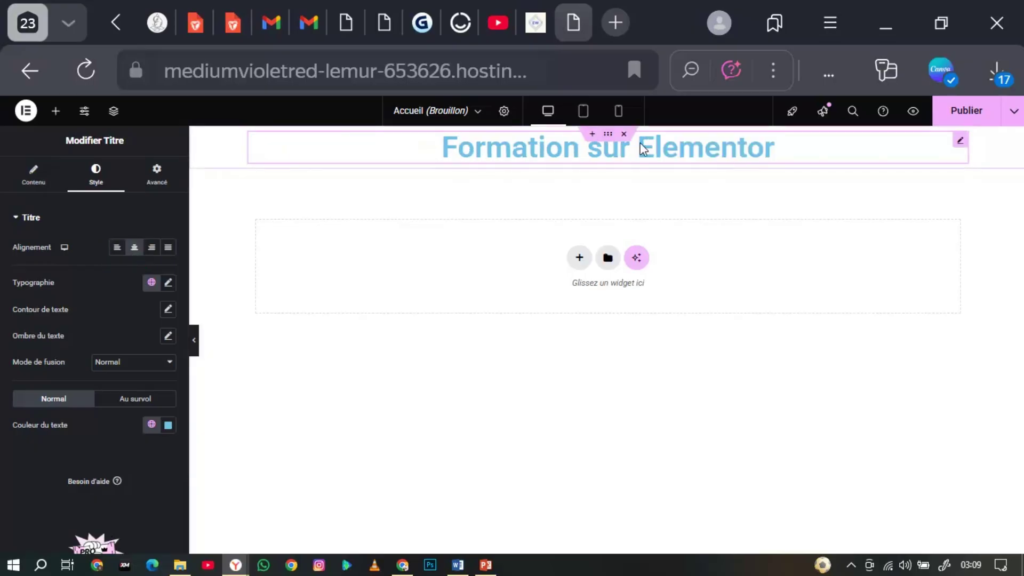
{"action": "left_click", "coordinate": [152, 248]}
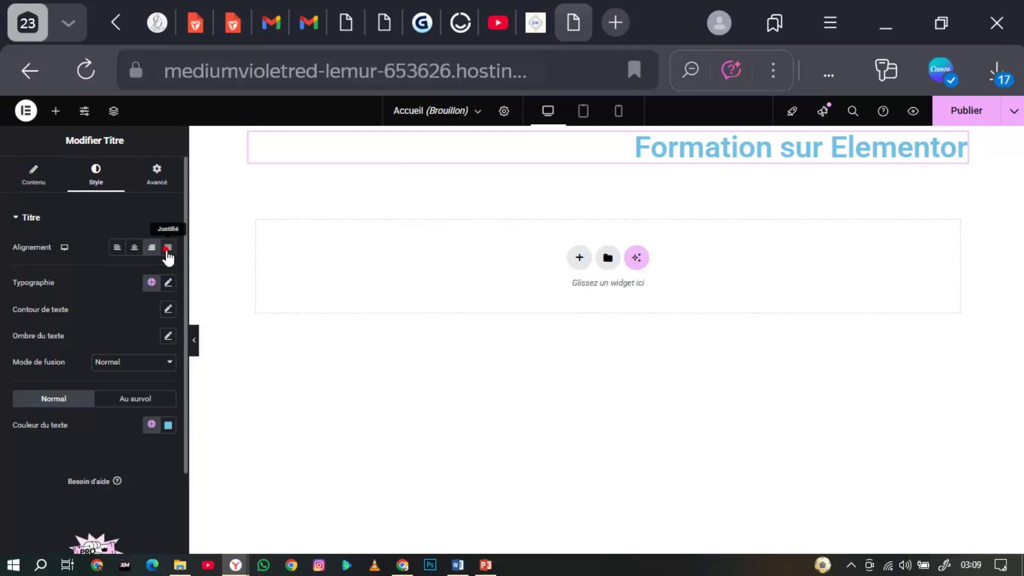
{"action": "left_click", "coordinate": [167, 248]}
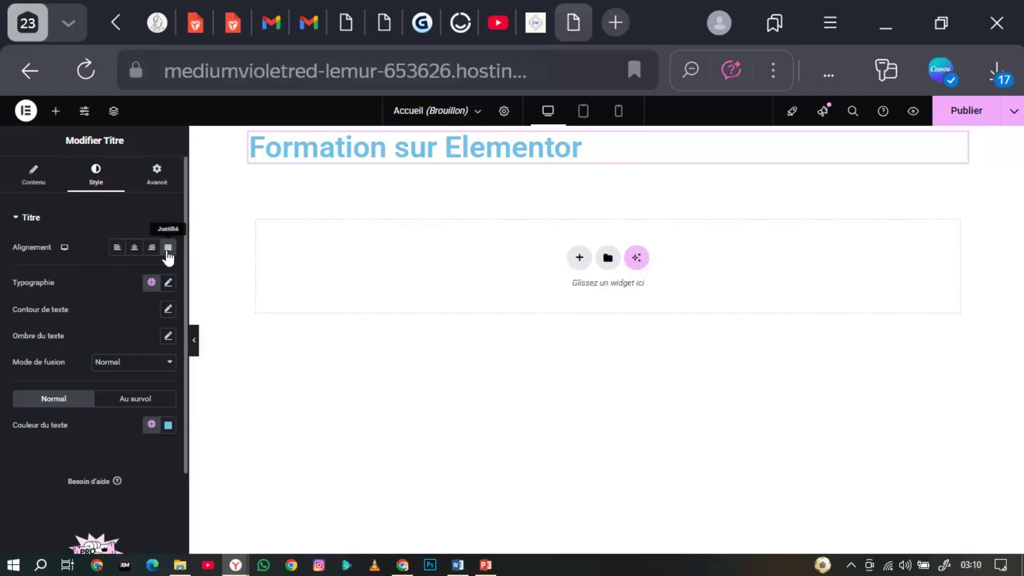
{"action": "left_click", "coordinate": [134, 247]}
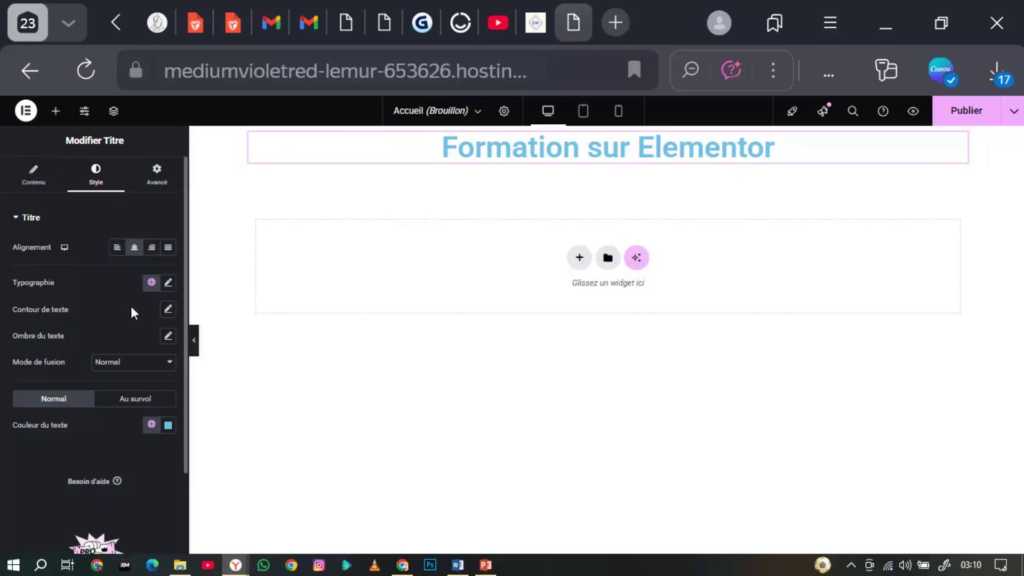
- Customise the heading's typography by setting the font size to 46 px
{"action": "left_click", "coordinate": [169, 285]}
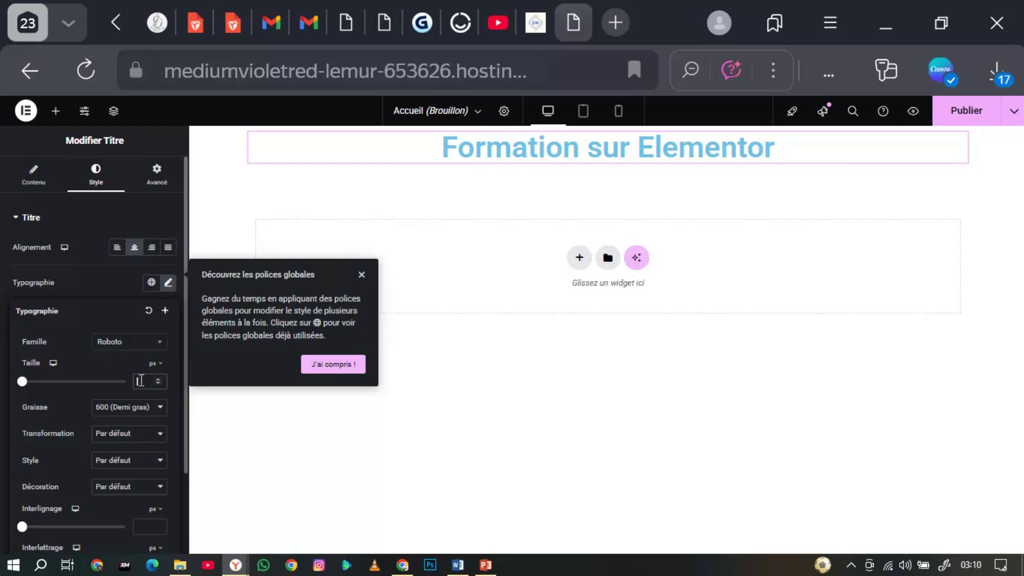
{"action": "type", "text": "30"}
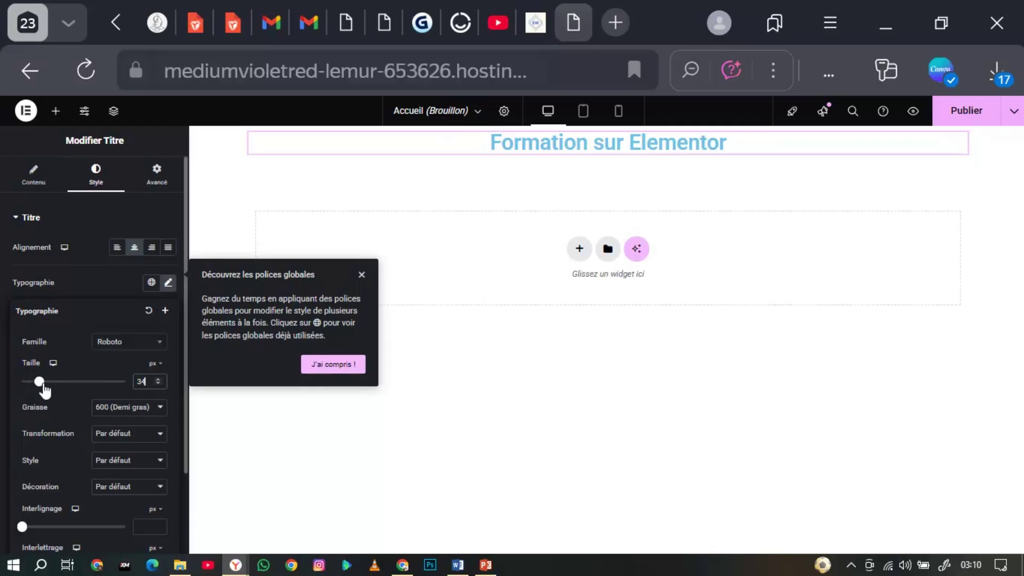
{"action": "mouse_move", "coordinate": [38, 383]}
{"action": "left_mouse_down"}
{"action": "mouse_move", "coordinate": [104, 384]}
{"action": "mouse_move", "coordinate": [44, 383]}
{"action": "left_mouse_up"}
{"action": "left_click_drag", "start_coordinate": [58, 382], "coordinate": [47, 384]}
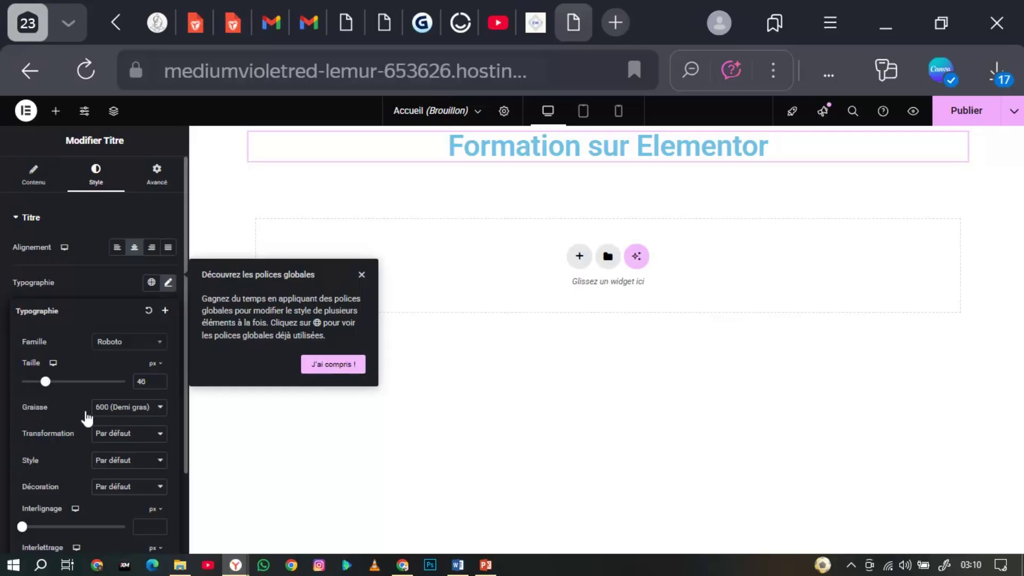
- Try the Gras font weight on the heading, and settle on Normal
{"action": "left_click", "coordinate": [135, 410]}
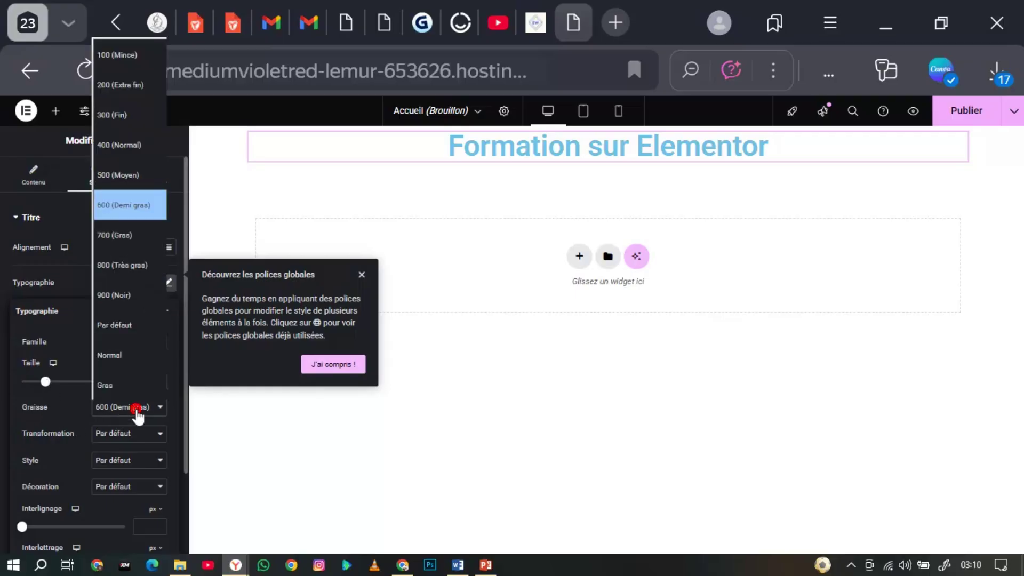
{"action": "left_click", "coordinate": [133, 379]}
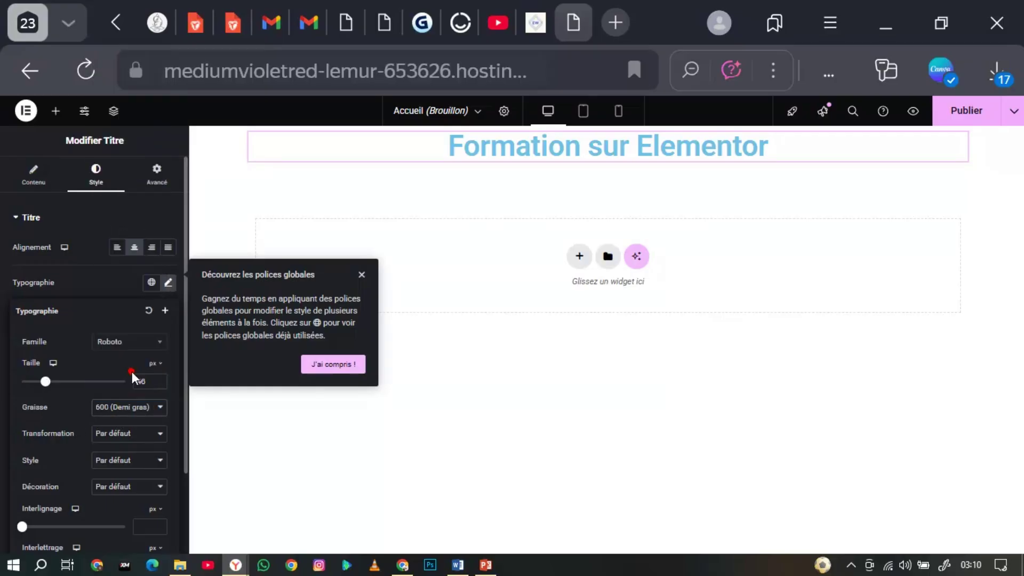
{"action": "left_click", "coordinate": [135, 411]}
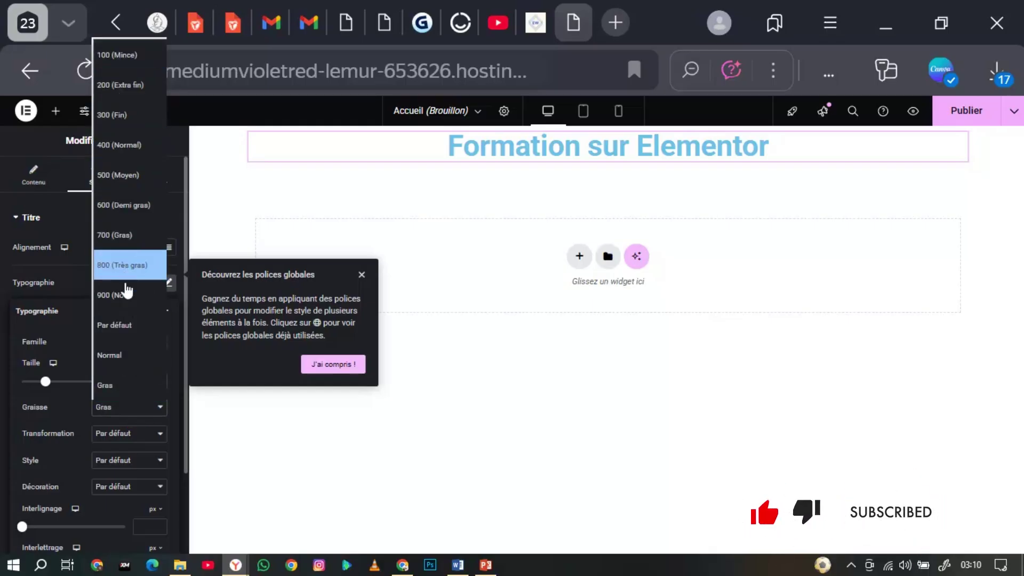
{"action": "left_click", "coordinate": [121, 361]}
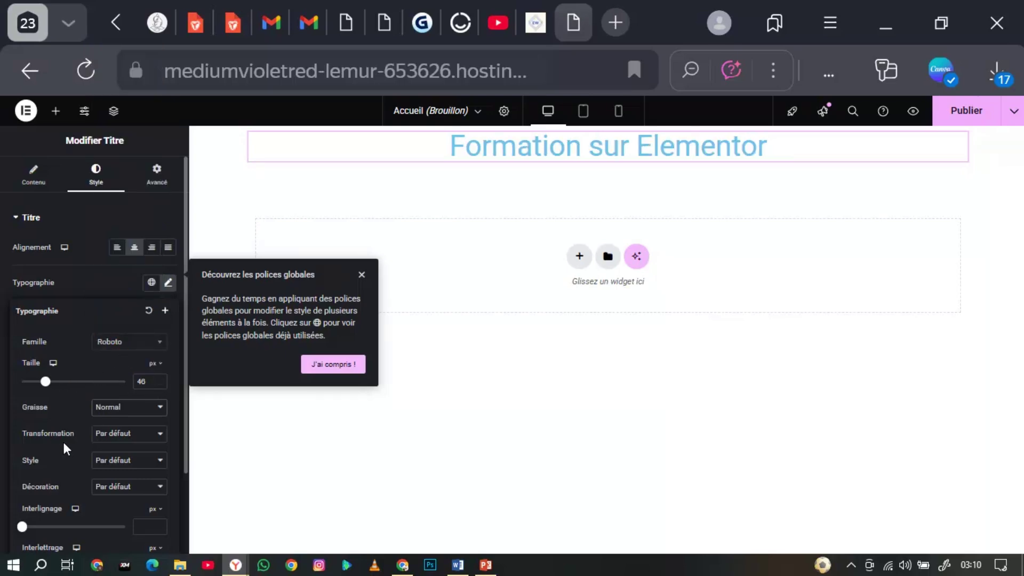
- Try the Majuscule, Minuscule and Capitaliser text transformations on the heading, and settle on Normal
{"action": "left_click", "coordinate": [102, 441]}
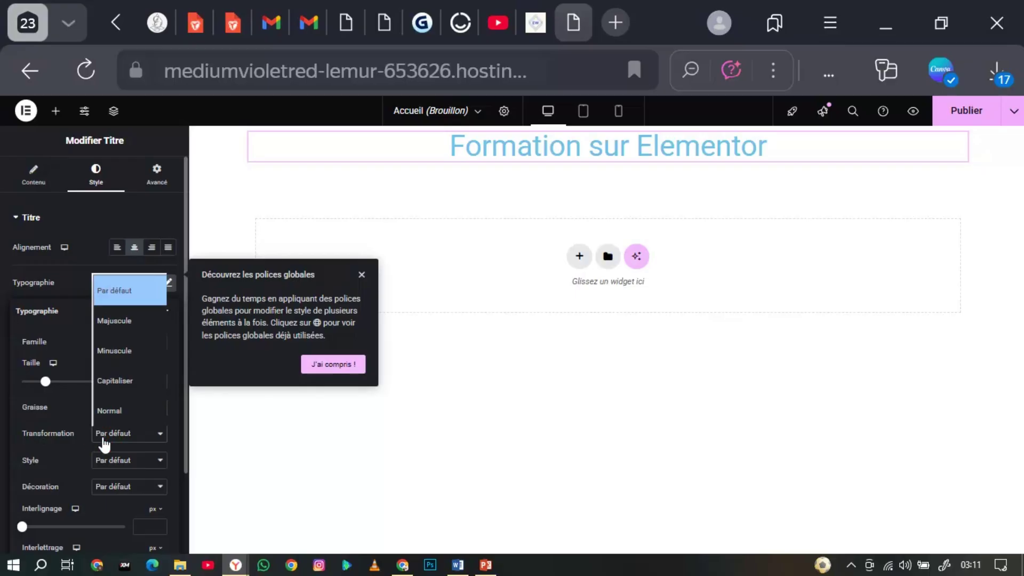
{"action": "left_click", "coordinate": [120, 319]}
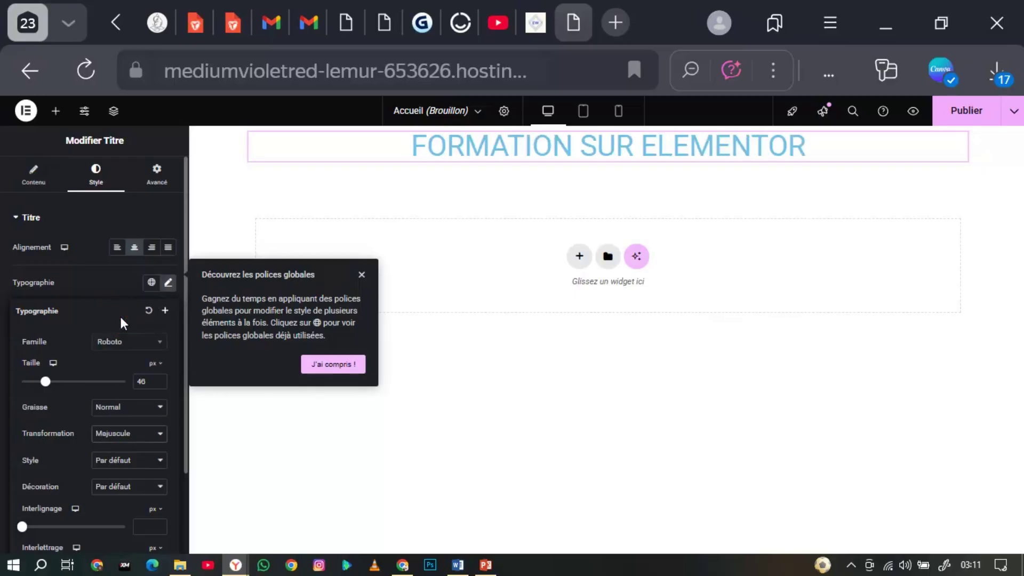
{"action": "left_click", "coordinate": [117, 441]}
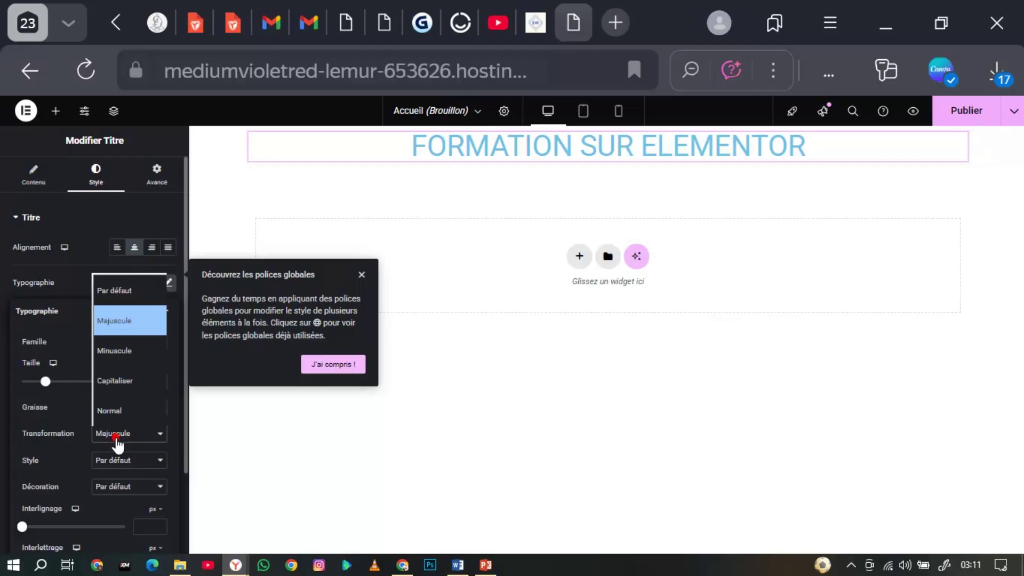
{"action": "left_click", "coordinate": [132, 357]}
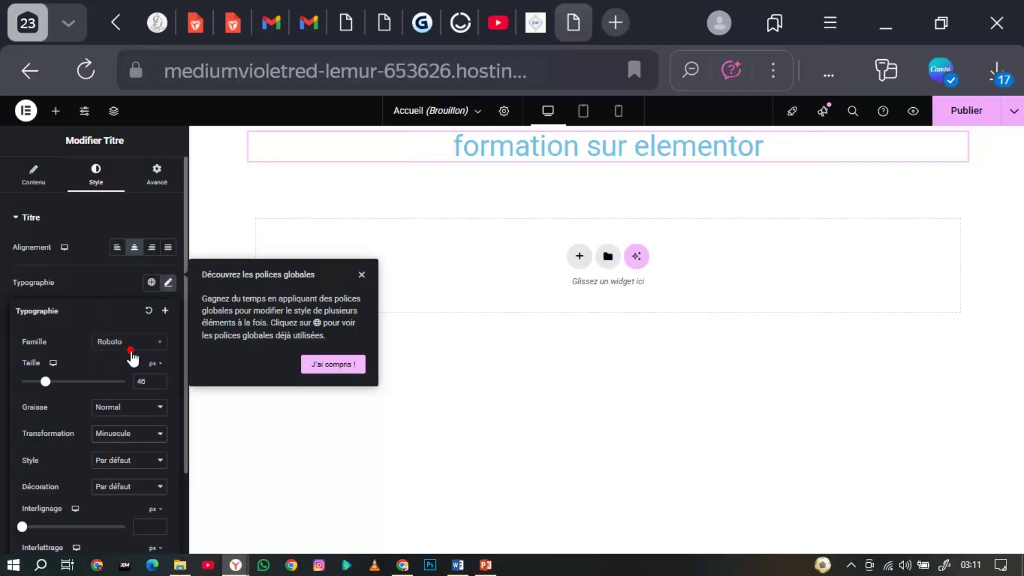
{"action": "left_click", "coordinate": [129, 448]}
{"action": "left_click", "coordinate": [118, 386]}
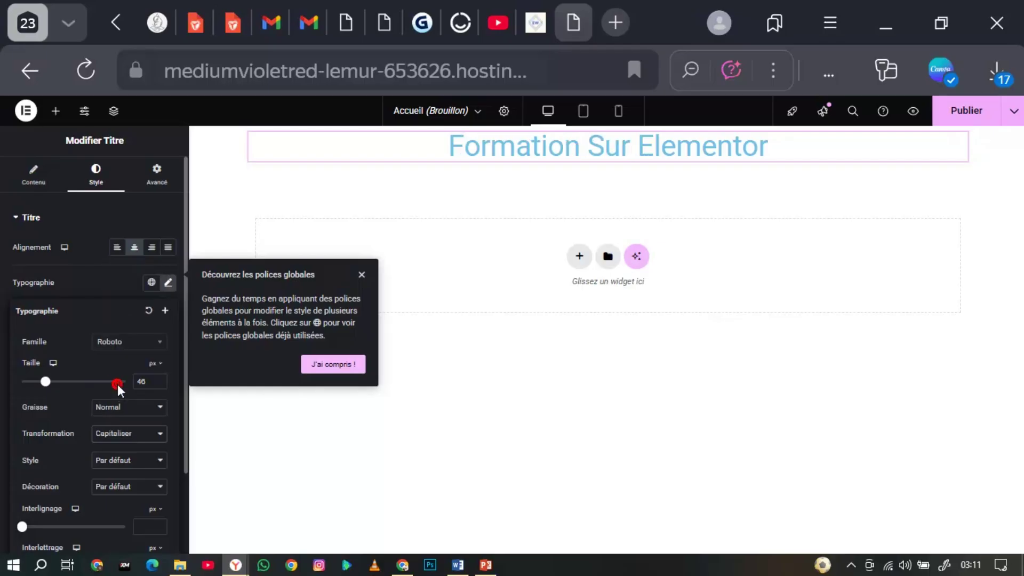
{"action": "left_click", "coordinate": [124, 440]}
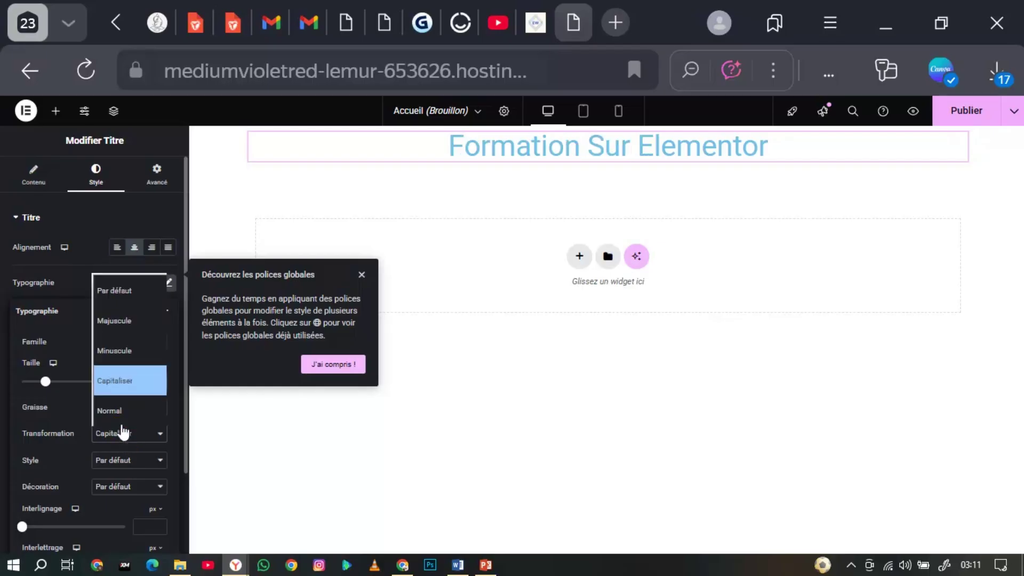
{"action": "left_click", "coordinate": [120, 415]}
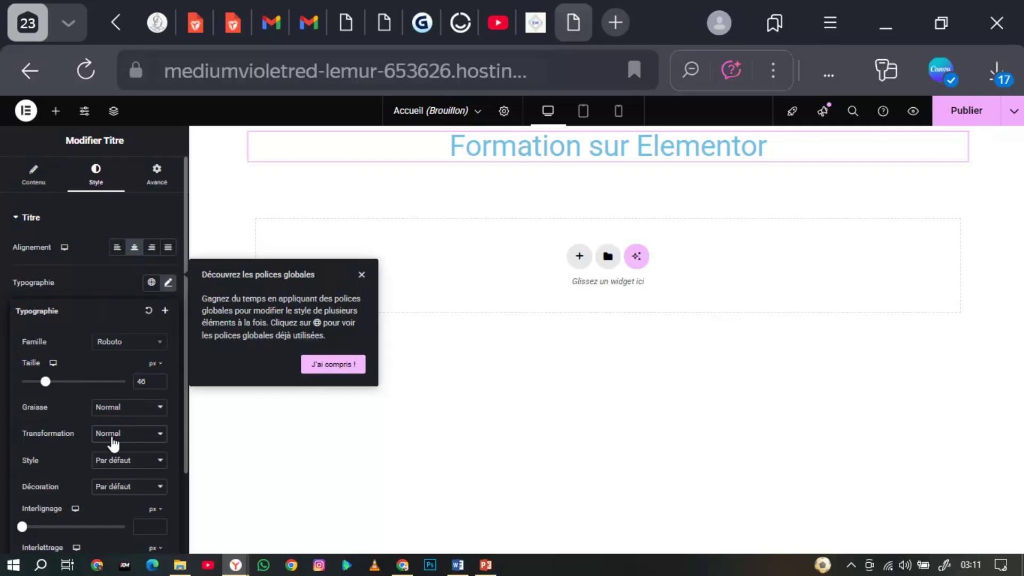
- Try the Italique and Oblique font styles on the heading, and settle on Normal
{"action": "scroll", "coordinate": [113, 458], "scroll_direction": "down", "scroll_amount": 1}
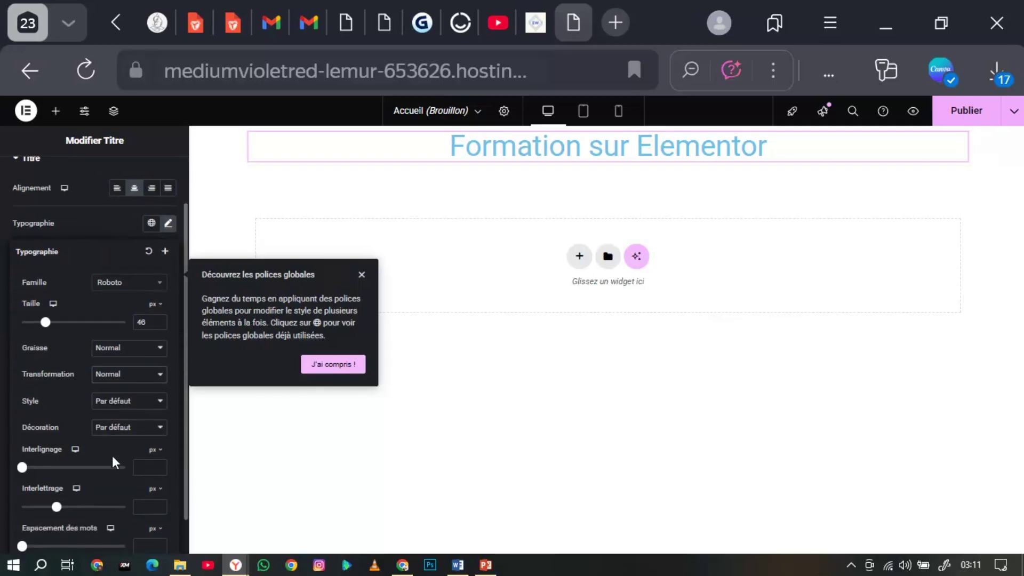
{"action": "left_click", "coordinate": [106, 404]}
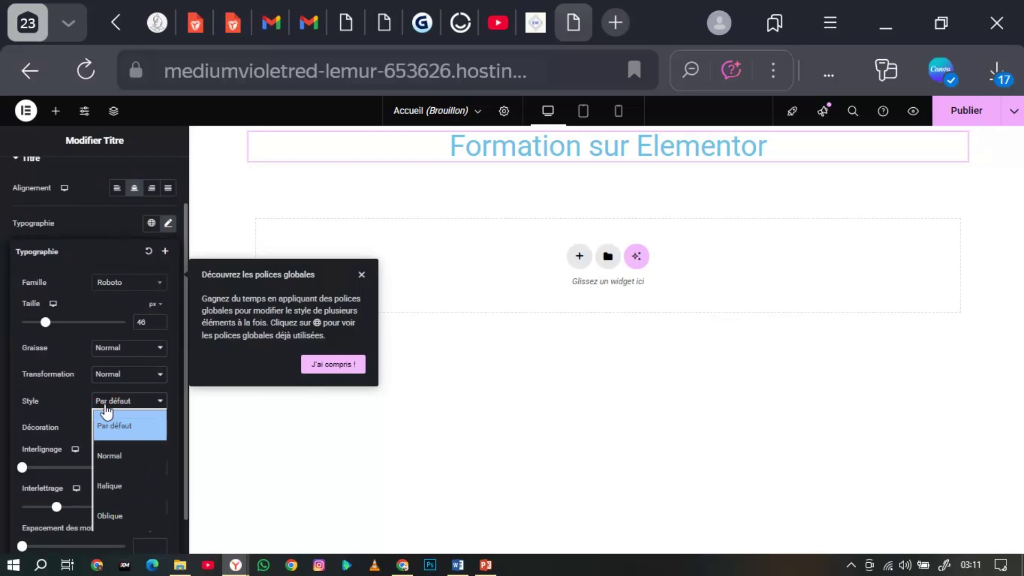
{"action": "left_click", "coordinate": [122, 482]}
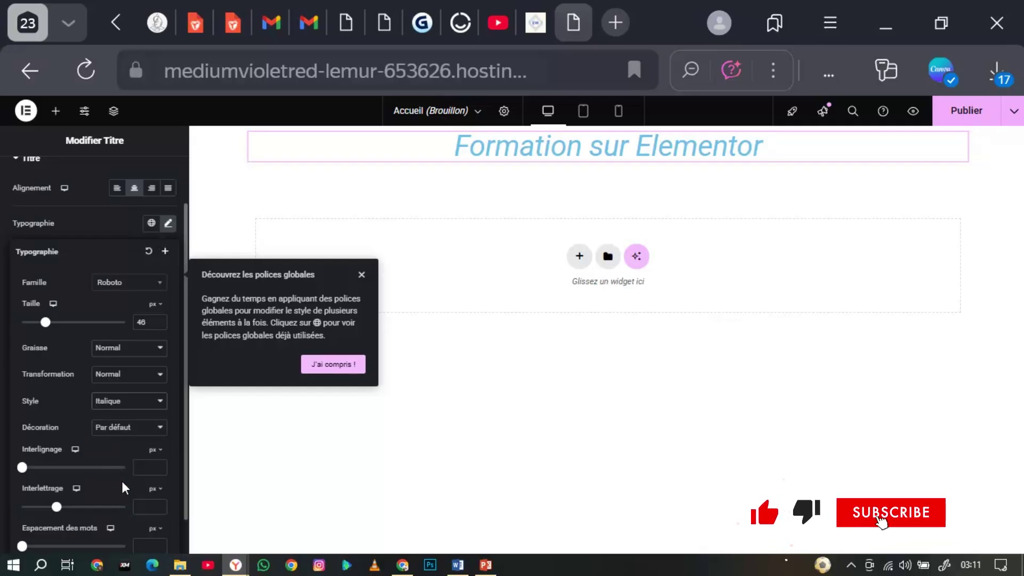
{"action": "left_click", "coordinate": [134, 410]}
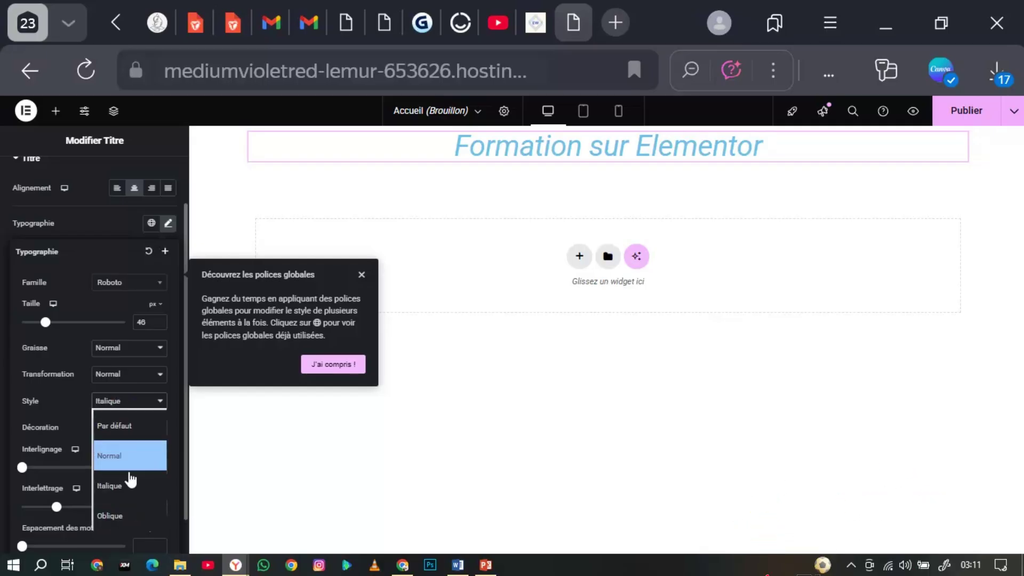
{"action": "left_click", "coordinate": [122, 515]}
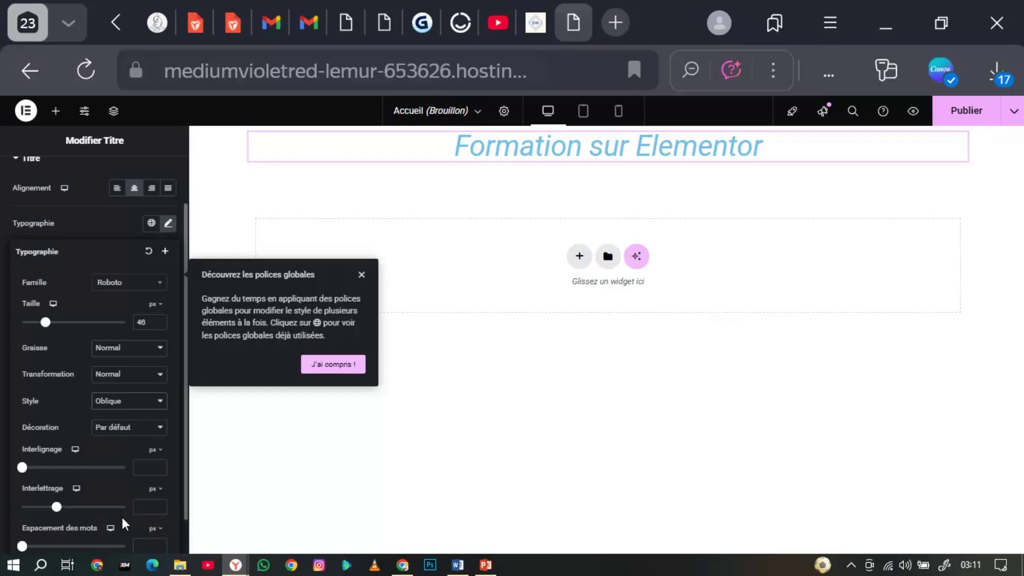
{"action": "scroll", "coordinate": [148, 402], "scroll_direction": "down", "scroll_amount": 1}
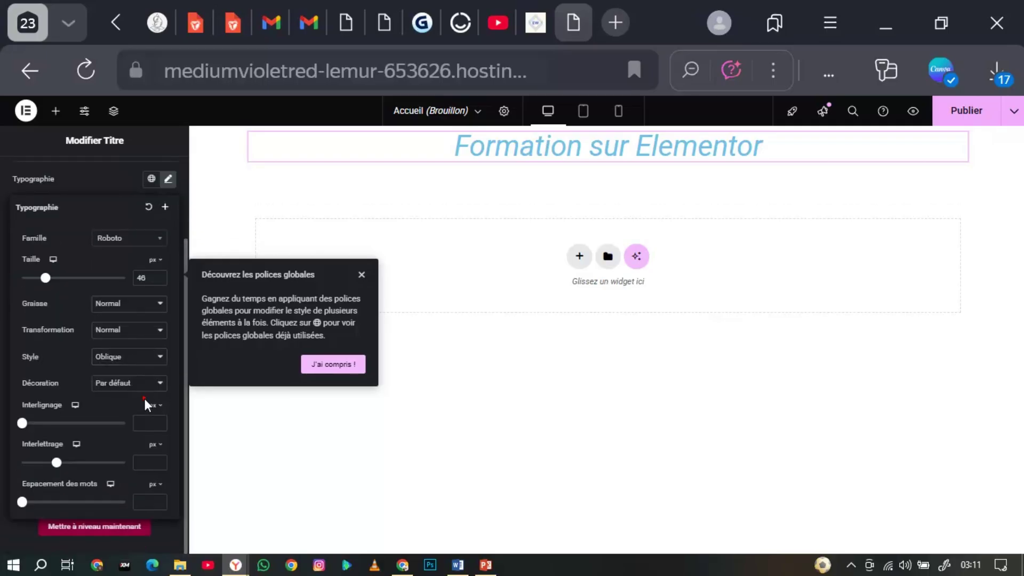
{"action": "left_click", "coordinate": [124, 361]}
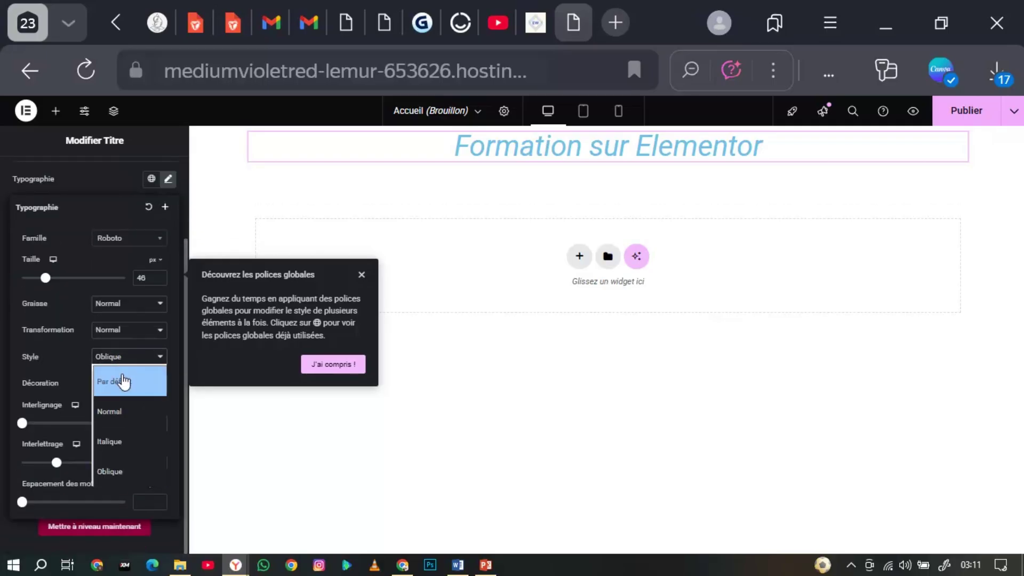
{"action": "left_click", "coordinate": [121, 406]}
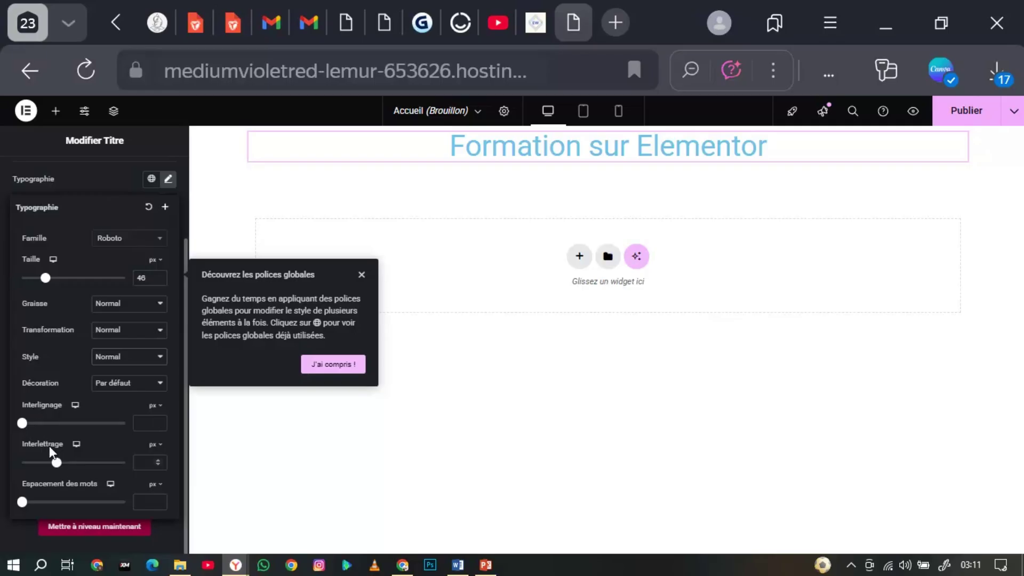
- Try a line height of 11 px on the heading and clear the value again
{"action": "left_click", "coordinate": [21, 422]}
{"action": "left_click_drag", "start_coordinate": [32, 425], "coordinate": [32, 423]}
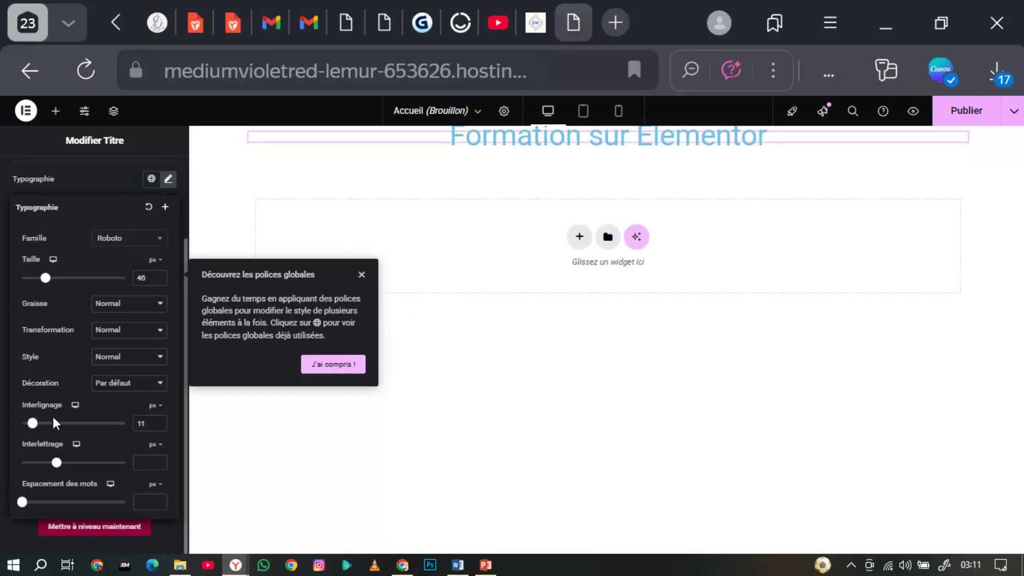
{"action": "double_click", "coordinate": [146, 423]}
{"action": "key", "text": "BackSpace"}
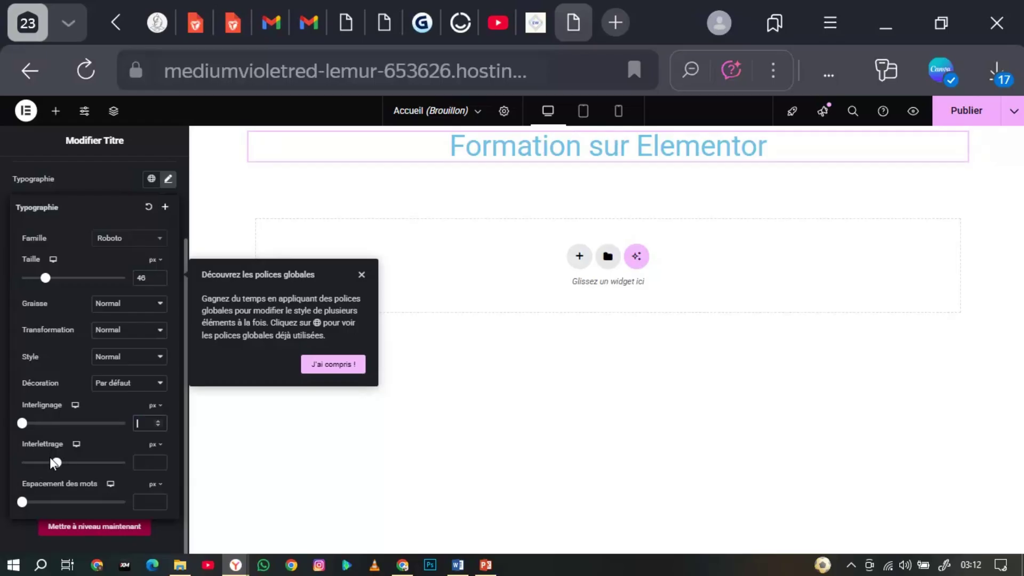
- Try a letter spacing of 1.1 px on the heading and clear the value again
{"action": "mouse_move", "coordinate": [57, 465]}
{"action": "left_mouse_down"}
{"action": "mouse_move", "coordinate": [119, 466]}
{"action": "mouse_move", "coordinate": [63, 465]}
{"action": "left_mouse_up"}
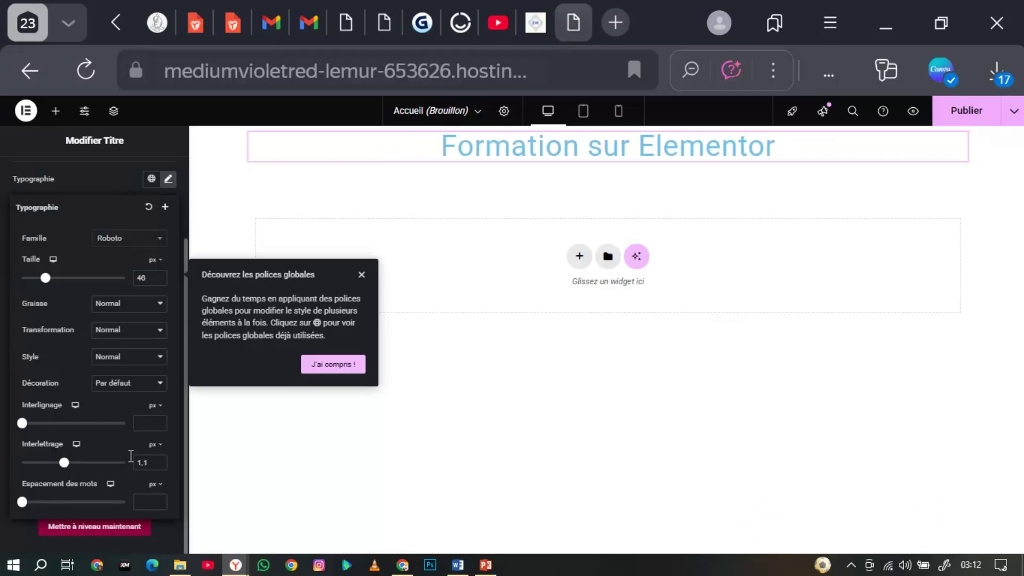
{"action": "double_click", "coordinate": [138, 459]}
{"action": "key", "text": "BackSpace"}
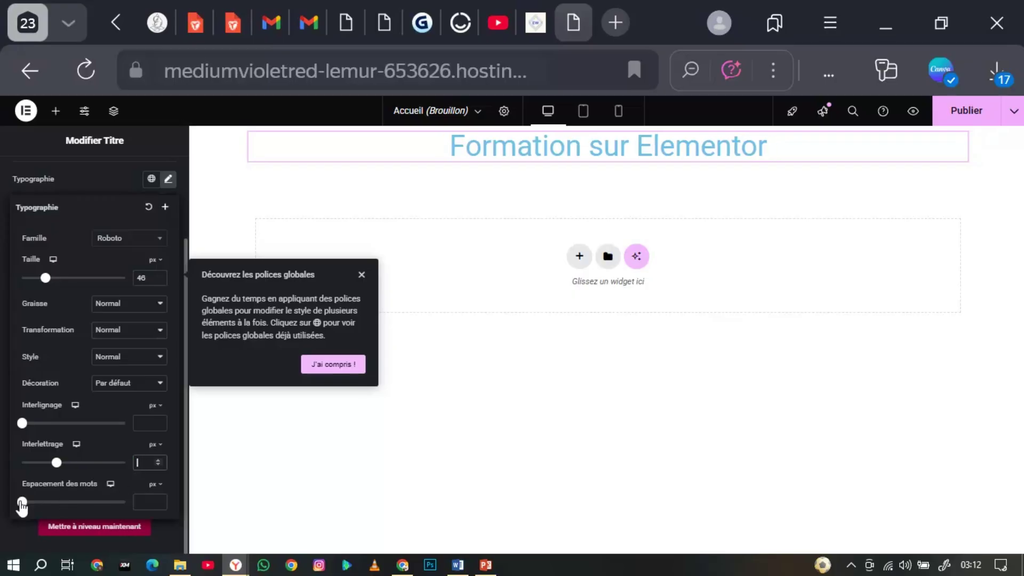
- Try a wider word spacing on the heading, clear the value again and close the typography settings
{"action": "left_click_drag", "start_coordinate": [21, 504], "coordinate": [159, 504]}
{"action": "key", "text": "BackSpace"}
{"action": "key", "text": "BackSpace"}
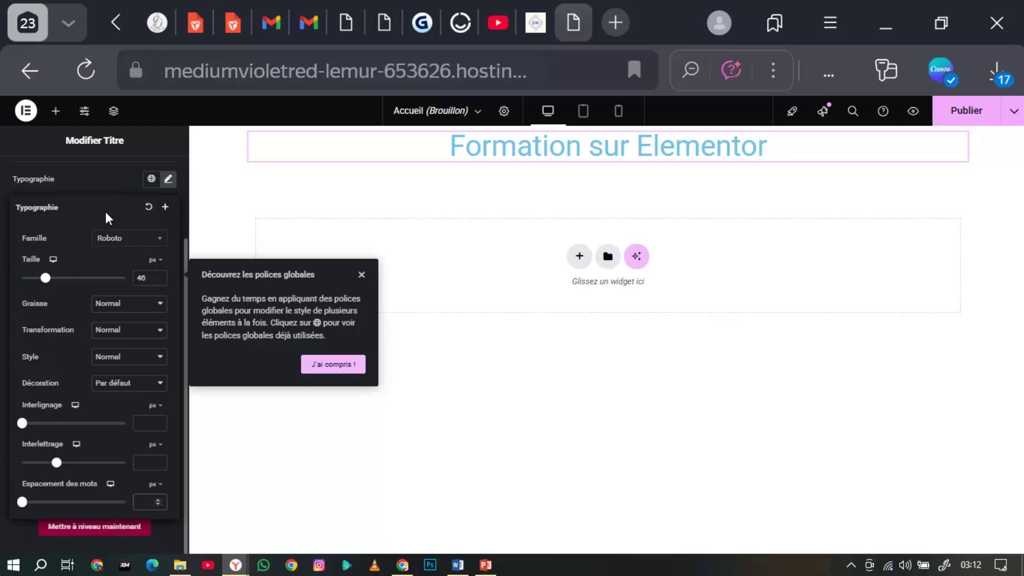
{"action": "left_click", "coordinate": [98, 181]}
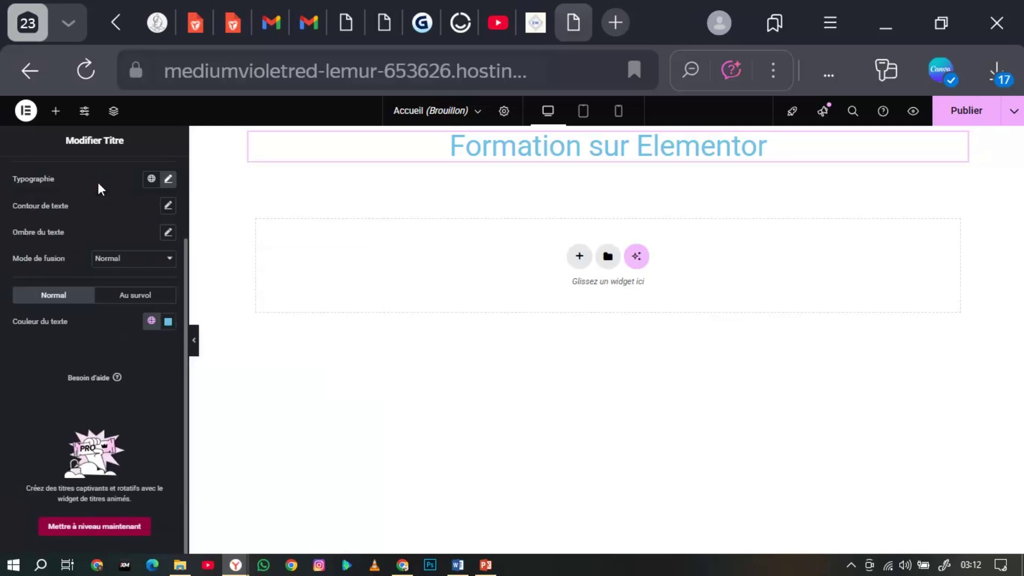
- Try out the text outline width on the heading, bring it back to no outline and close its settings
{"action": "scroll", "coordinate": [97, 182], "scroll_direction": "up", "scroll_amount": 2}
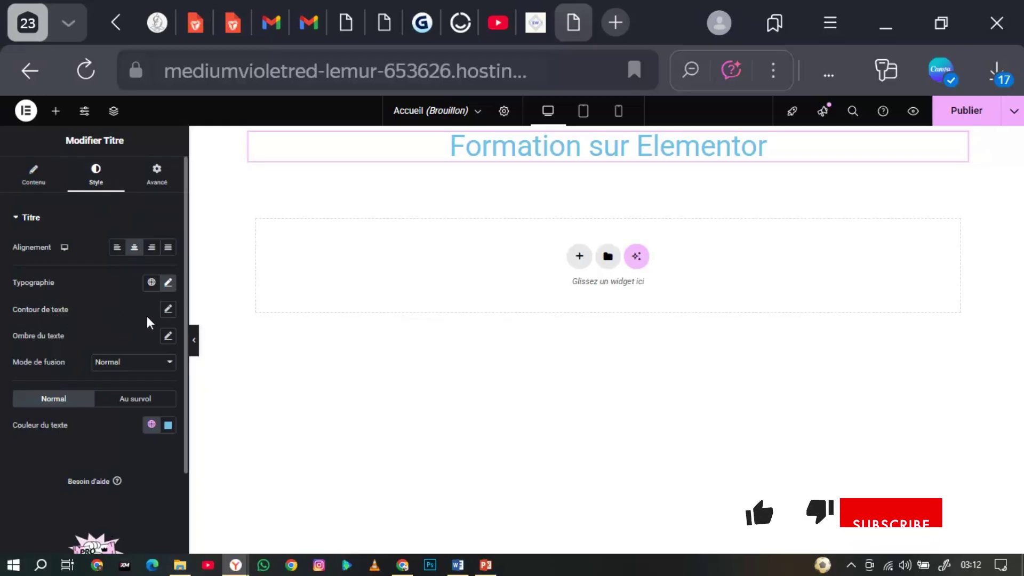
{"action": "left_click", "coordinate": [168, 310]}
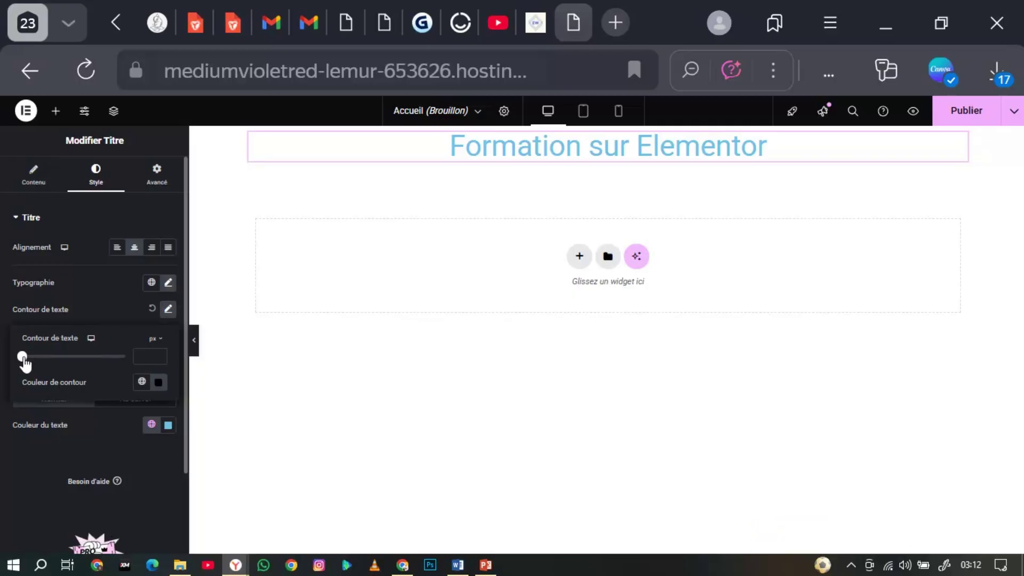
{"action": "mouse_move", "coordinate": [23, 358]}
{"action": "left_mouse_down"}
{"action": "mouse_move", "coordinate": [118, 361]}
{"action": "mouse_move", "coordinate": [22, 364]}
{"action": "left_mouse_up"}
{"action": "left_click", "coordinate": [92, 297]}
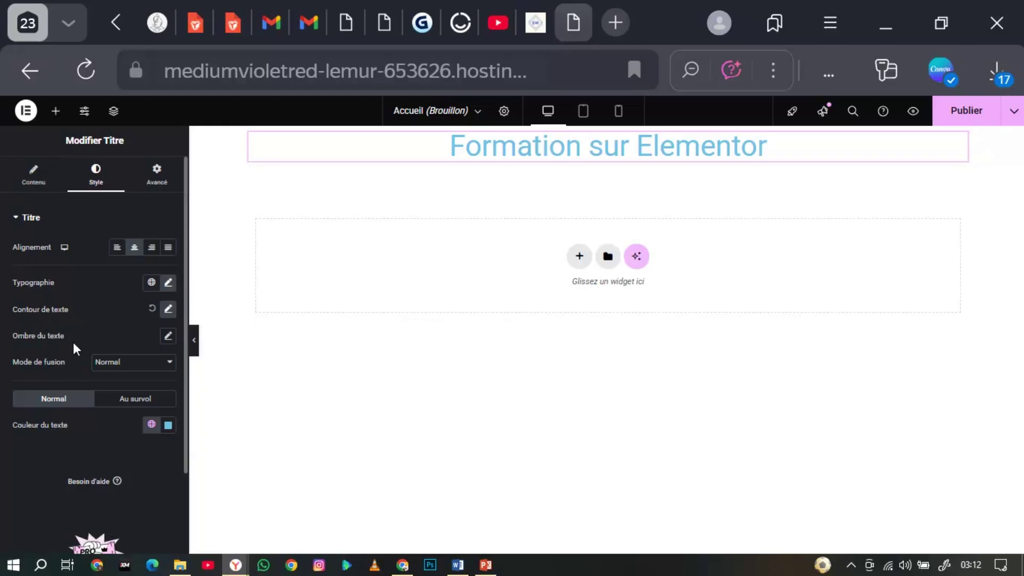
- Try a blurred text shadow on the heading and reset the shadow to its default
{"action": "left_click", "coordinate": [167, 337]}
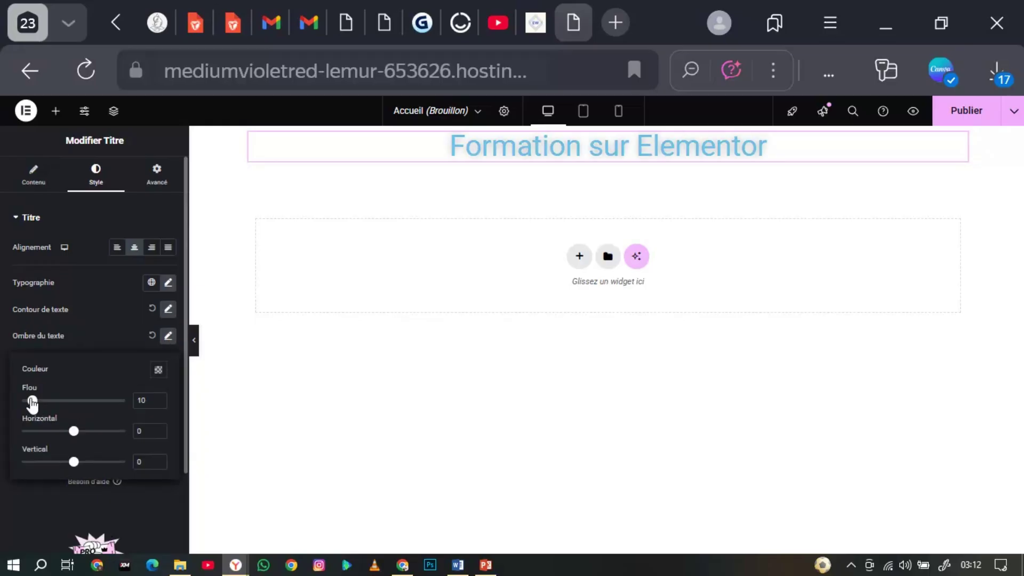
{"action": "mouse_move", "coordinate": [32, 401]}
{"action": "left_mouse_down"}
{"action": "mouse_move", "coordinate": [103, 409]}
{"action": "mouse_move", "coordinate": [31, 404]}
{"action": "left_mouse_up"}
{"action": "left_click", "coordinate": [152, 336]}
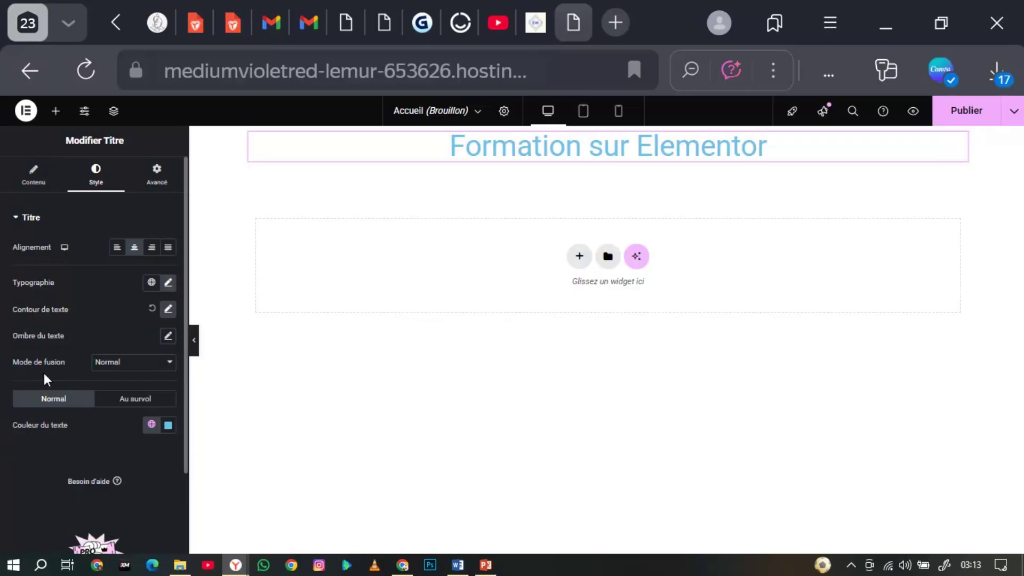
- Try the Éclaircir and Multiplier blend modes on the heading and return the blend mode to Normal
{"action": "left_click", "coordinate": [114, 367]}
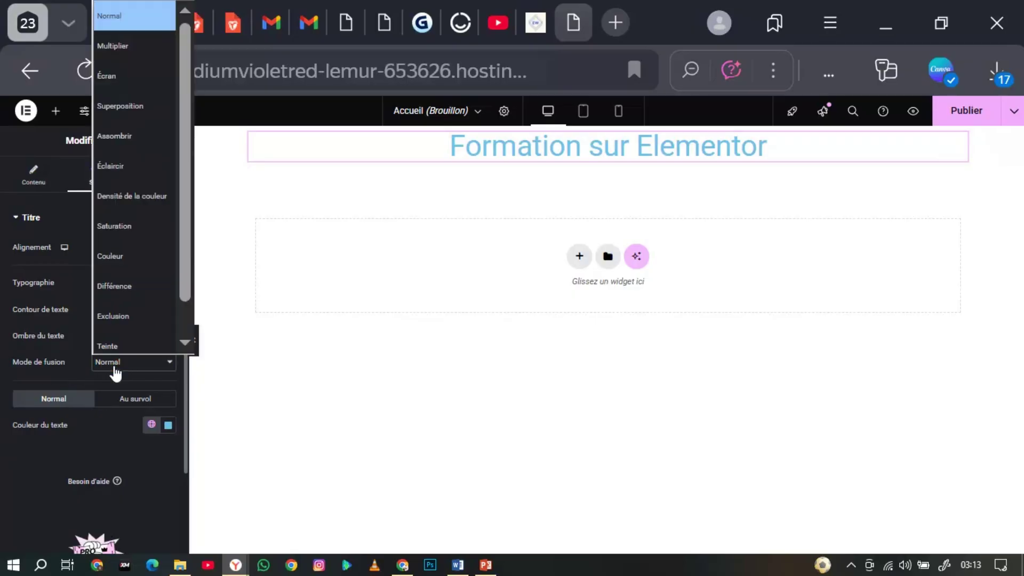
{"action": "left_click", "coordinate": [112, 170]}
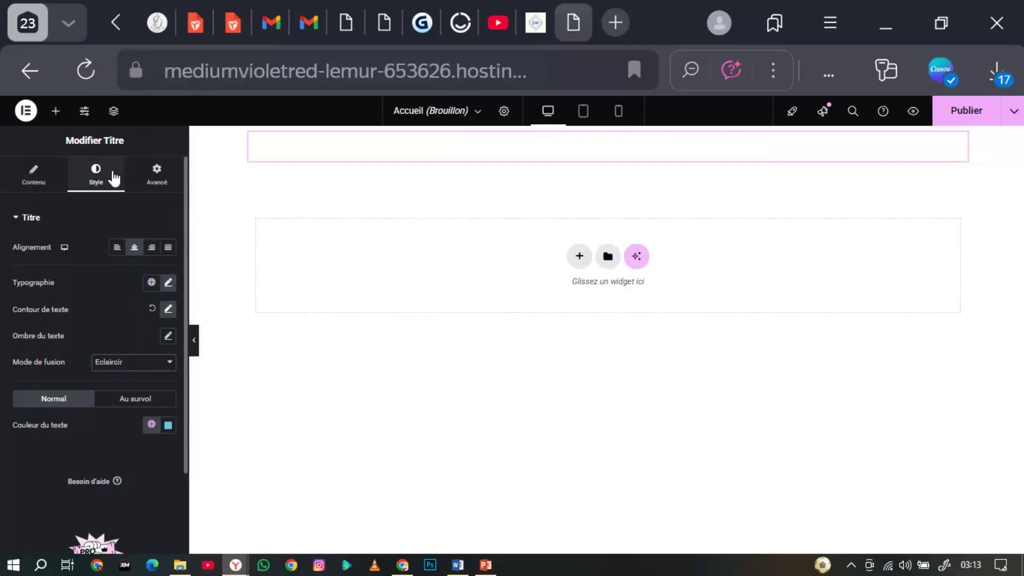
{"action": "left_click", "coordinate": [133, 364]}
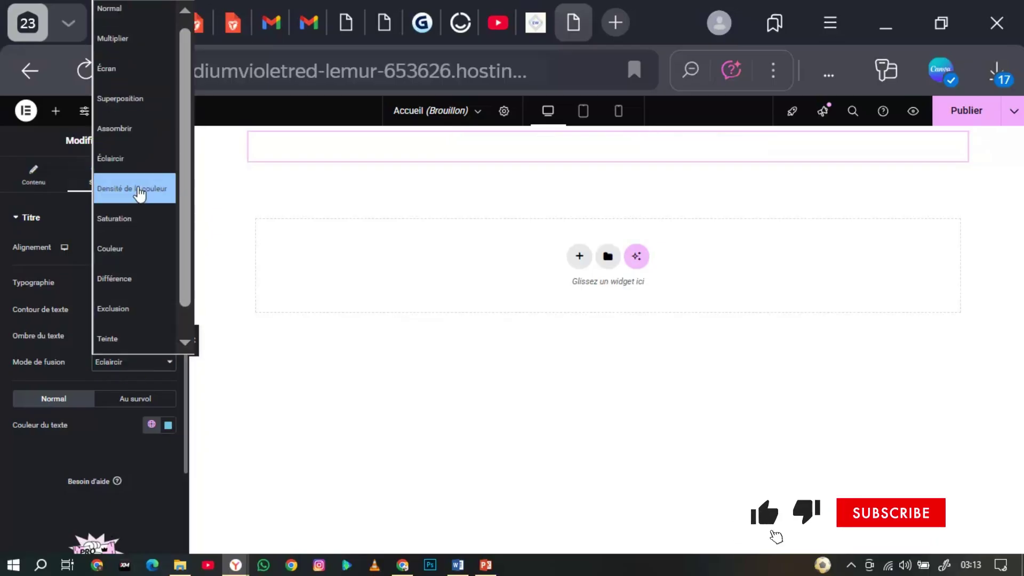
{"action": "left_click", "coordinate": [126, 38]}
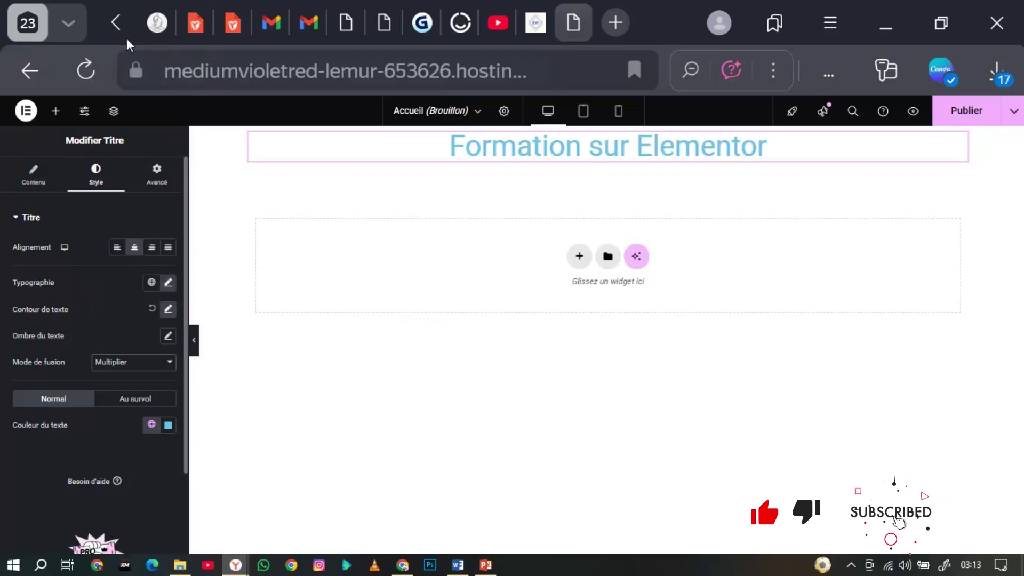
{"action": "left_click", "coordinate": [134, 362]}
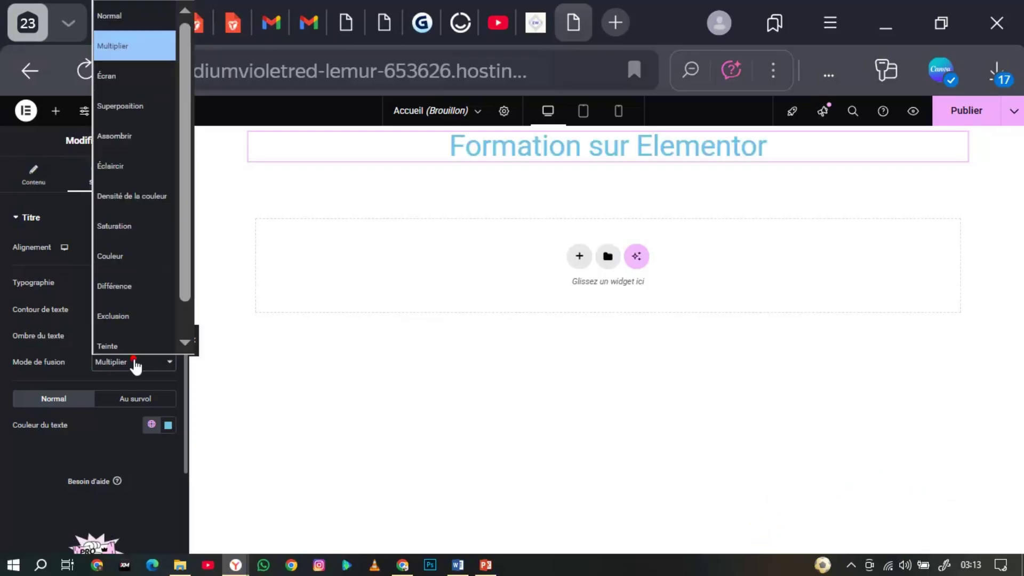
{"action": "left_click", "coordinate": [127, 14]}
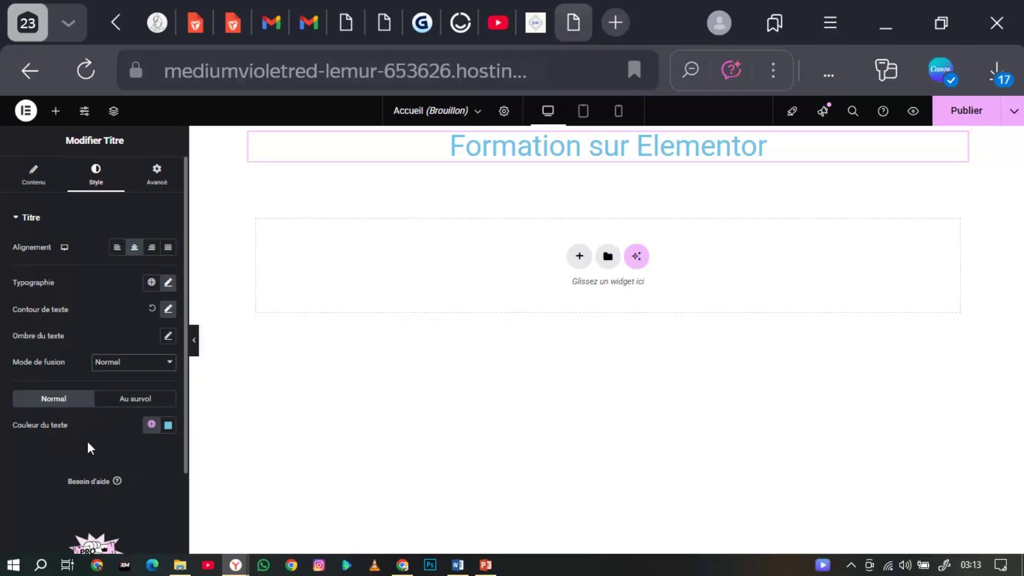
- Set the heading's normal text colour to black (#000000) and close the colour picker
{"action": "left_click", "coordinate": [168, 425]}
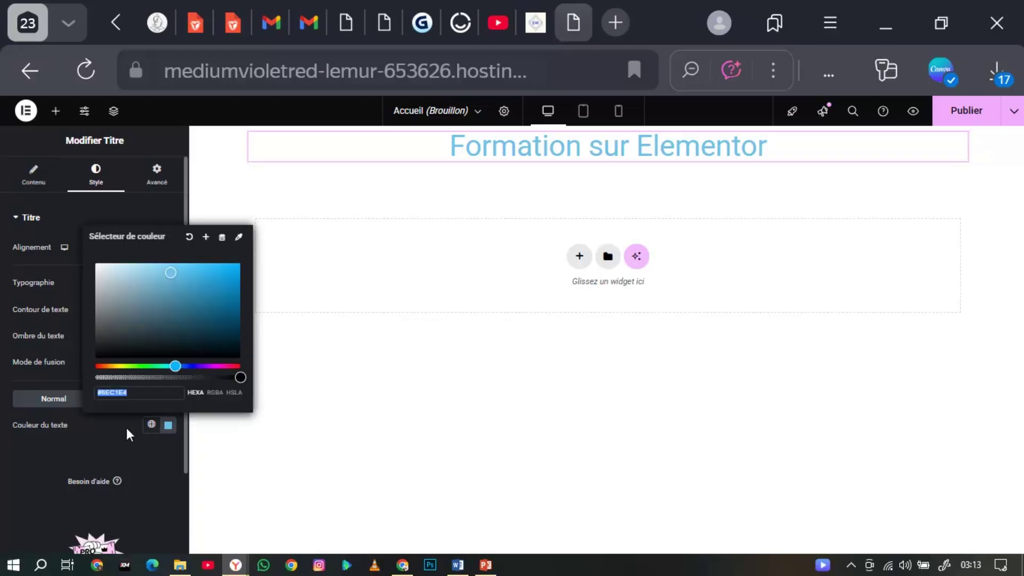
{"action": "left_click_drag", "start_coordinate": [157, 280], "coordinate": [93, 359]}
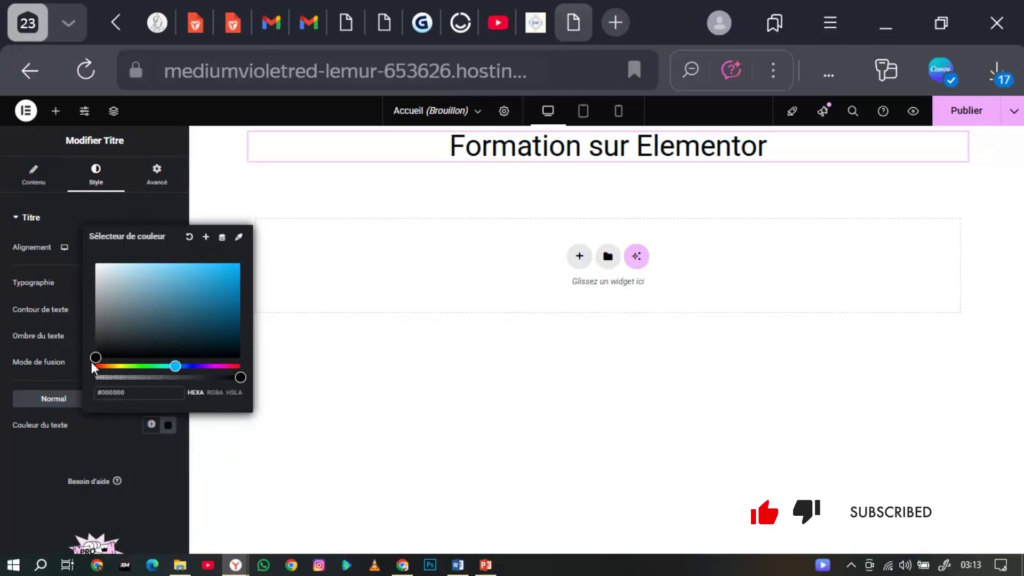
{"action": "left_click", "coordinate": [49, 445]}
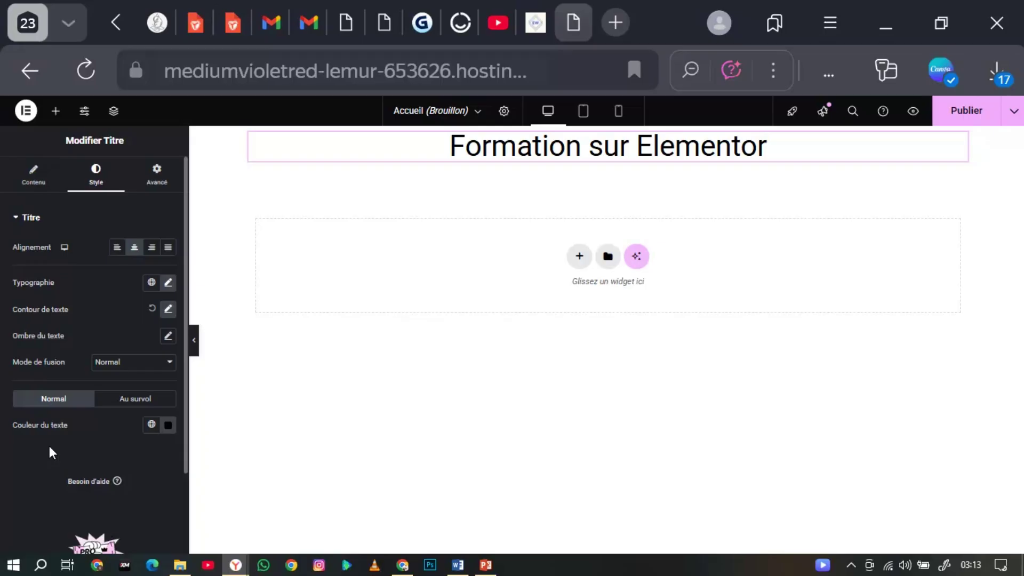
- Set the heading's link colour on hover to red (#FF0000)
{"action": "left_click", "coordinate": [108, 401]}
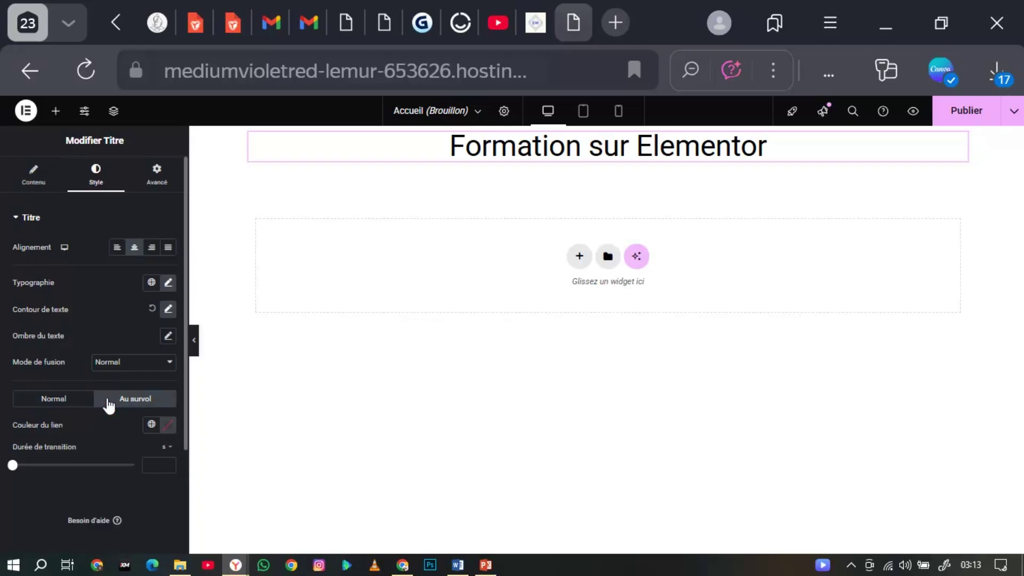
{"action": "left_click", "coordinate": [167, 426]}
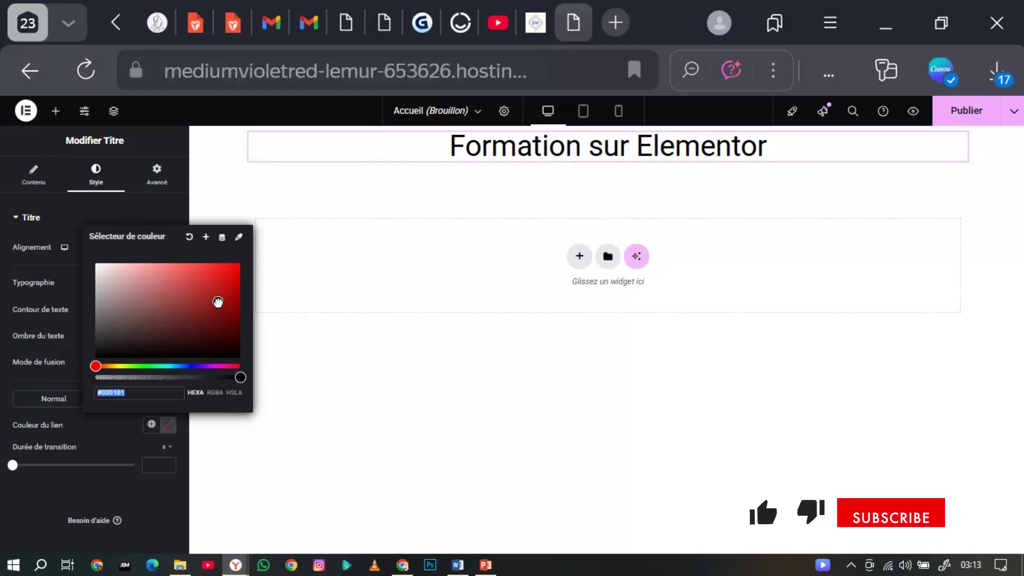
{"action": "type", "text": "#FF0000"}
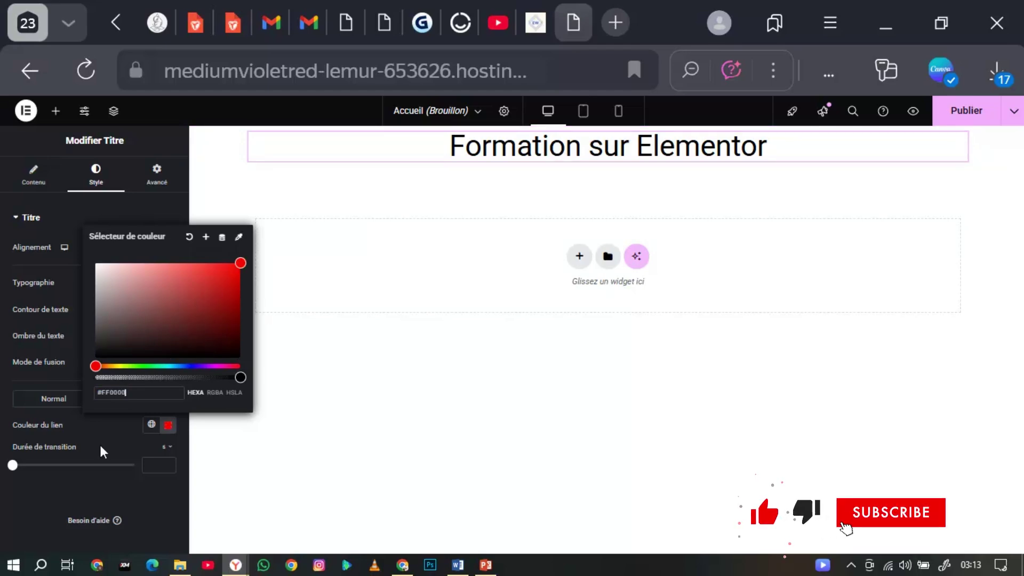
{"action": "left_click", "coordinate": [61, 490]}
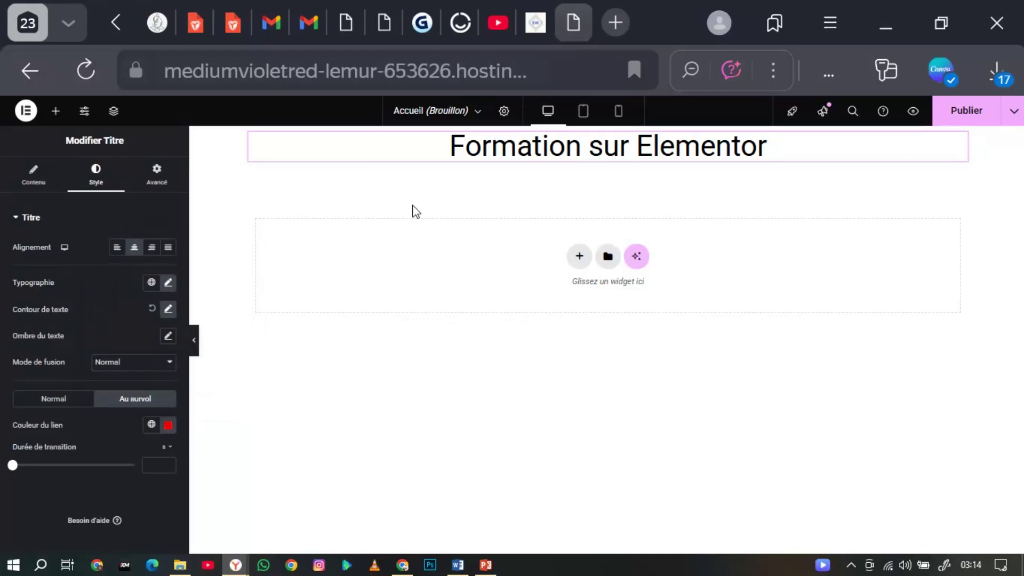
- Return to the heading's normal-state colour settings and preview the page with the editing panel hidden, then restore the panel
{"action": "left_click", "coordinate": [75, 399]}
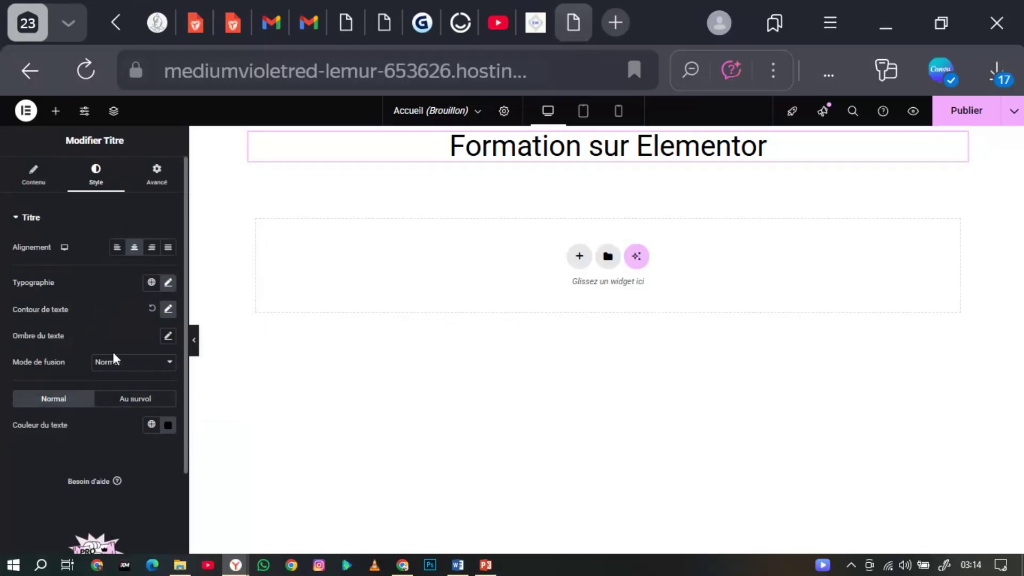
{"action": "left_click", "coordinate": [194, 346]}
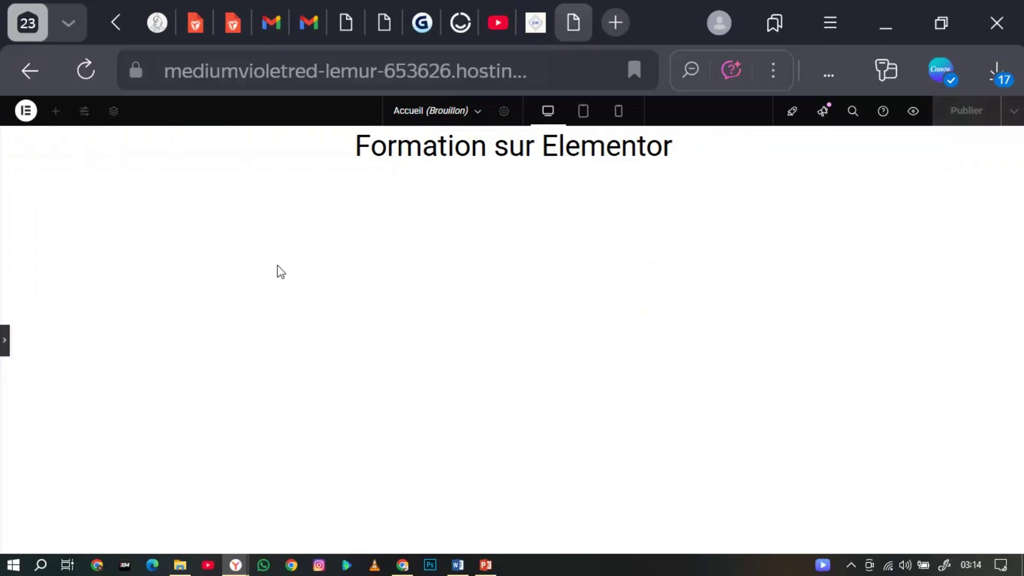
{"action": "left_click", "coordinate": [4, 344]}
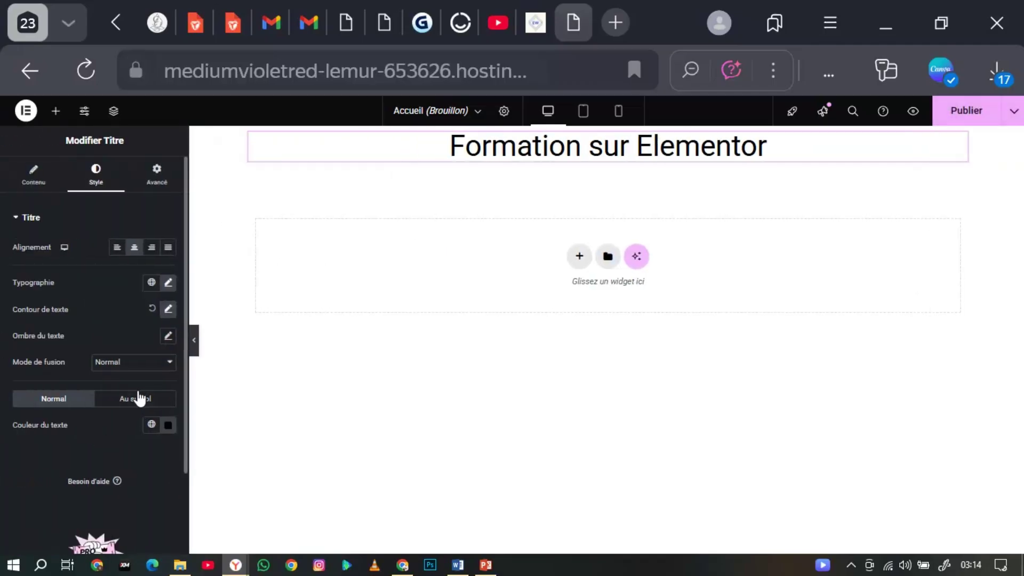
- Set the heading's hover transition duration to 0.2 s and publish the Accueil page
{"action": "left_click", "coordinate": [137, 401]}
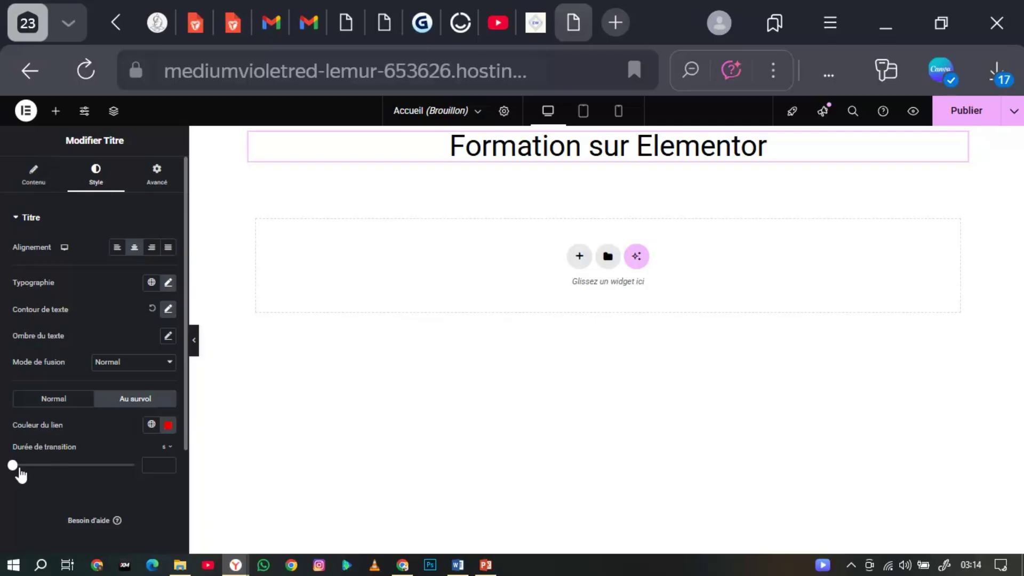
{"action": "left_click_drag", "start_coordinate": [12, 466], "coordinate": [21, 466]}
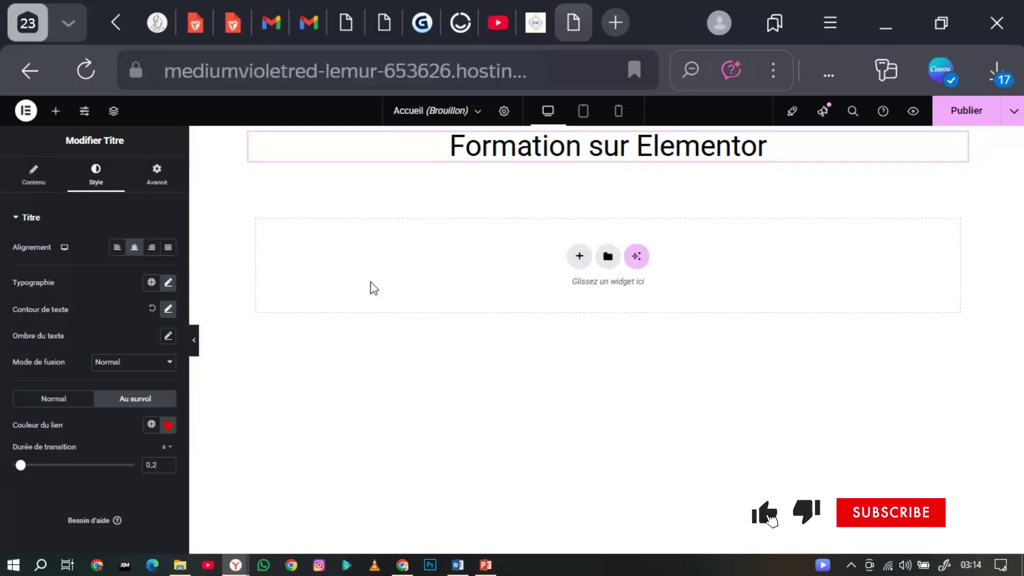
{"action": "left_click", "coordinate": [954, 114]}
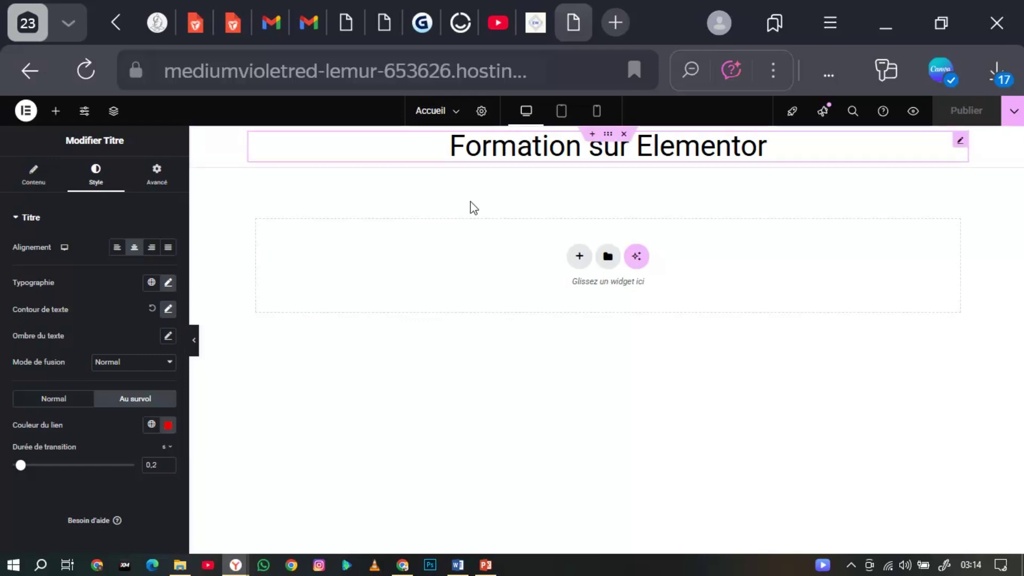
- Reset the heading's hover link colour to its default and clear the transition duration
{"action": "left_click", "coordinate": [168, 425]}
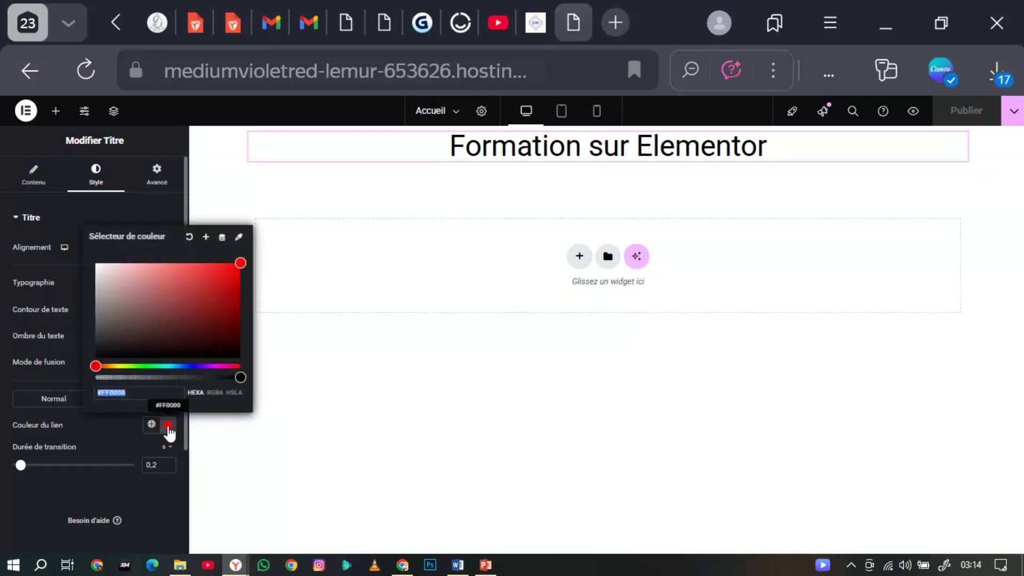
{"action": "left_click", "coordinate": [189, 238]}
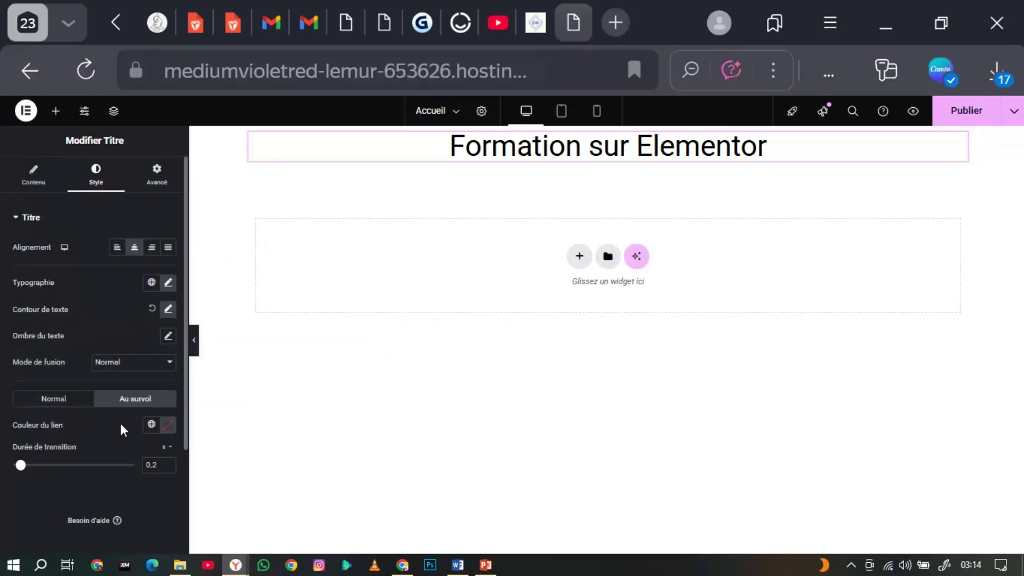
{"action": "left_click", "coordinate": [156, 468]}
{"action": "double_click", "coordinate": [157, 468]}
{"action": "key", "text": "BackSpace"}
- Try start and centre self-alignment in the heading's advanced layout settings, and clear the alignment again
{"action": "left_click", "coordinate": [170, 180]}
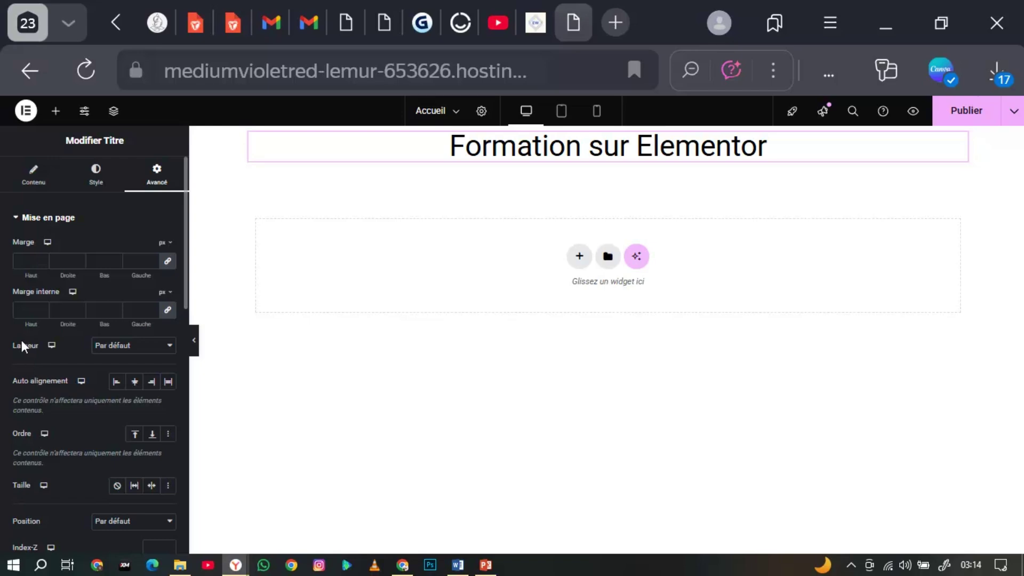
{"action": "scroll", "coordinate": [62, 358], "scroll_direction": "down", "scroll_amount": 2}
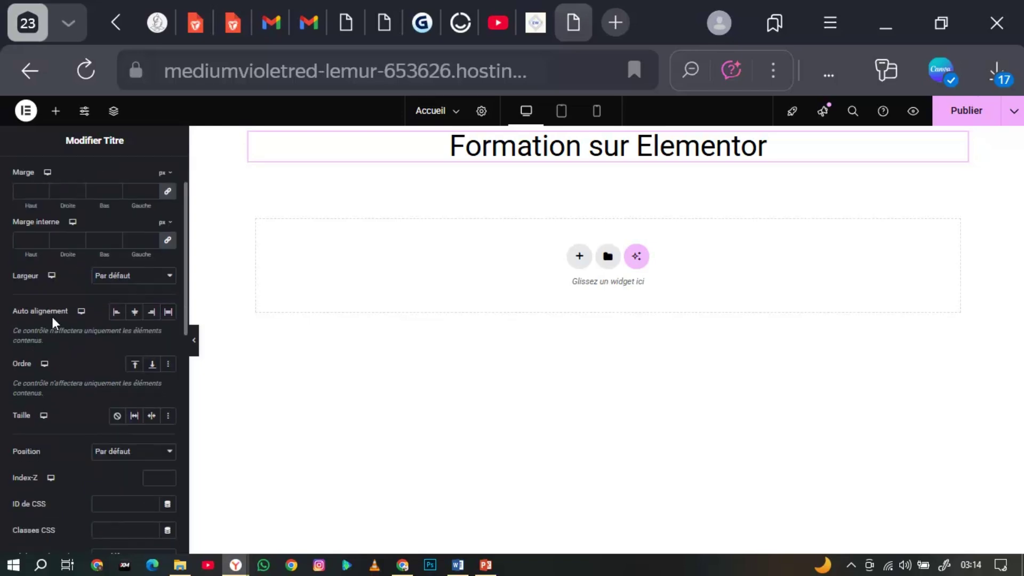
{"action": "left_click", "coordinate": [116, 312]}
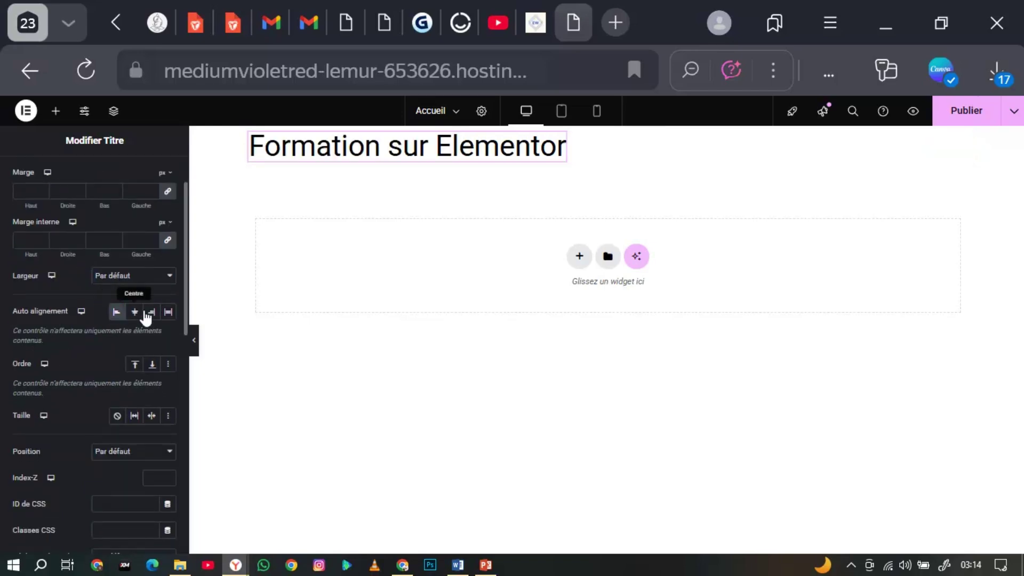
{"action": "left_click", "coordinate": [134, 313]}
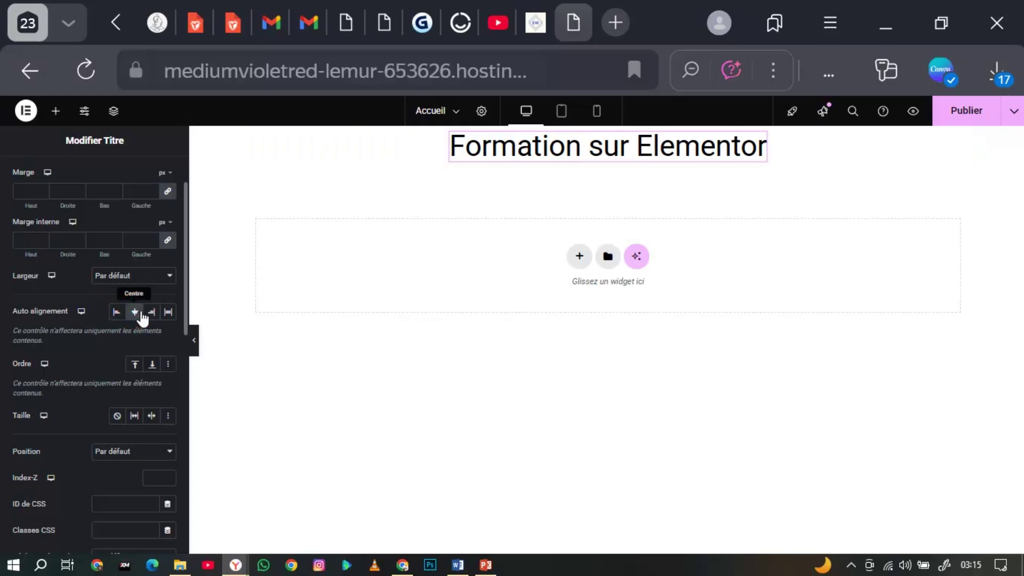
{"action": "left_click", "coordinate": [134, 313]}
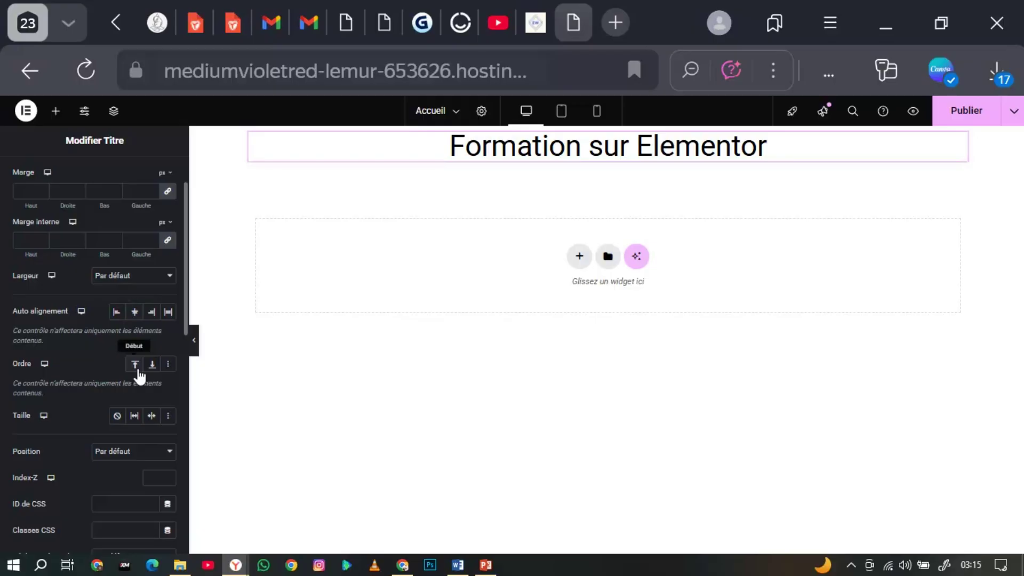
- Give the heading a Fade In Up entrance animation in its advanced motion effects
{"action": "scroll", "coordinate": [53, 417], "scroll_direction": "down", "scroll_amount": 2}
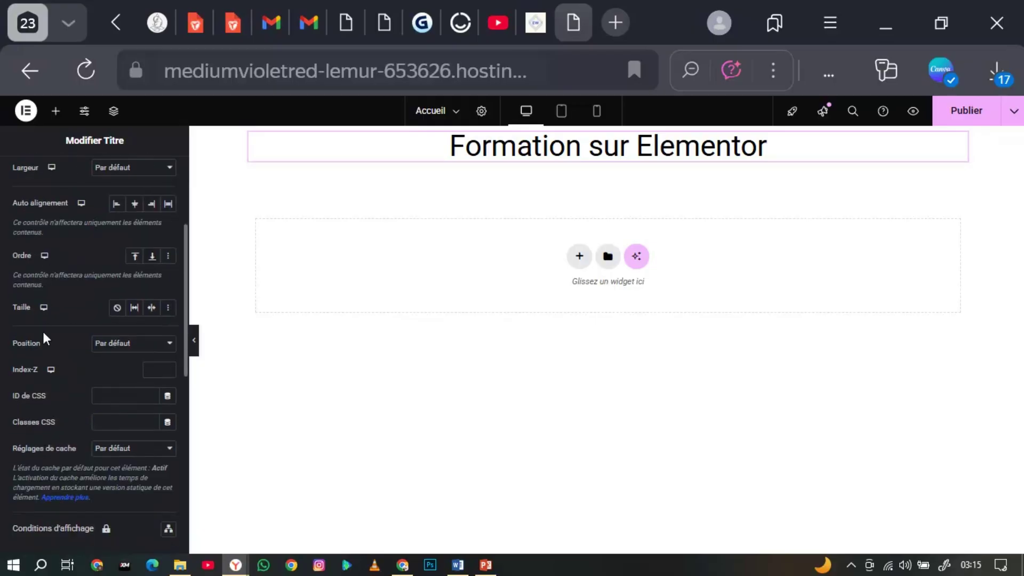
{"action": "scroll", "coordinate": [75, 368], "scroll_direction": "down", "scroll_amount": 2}
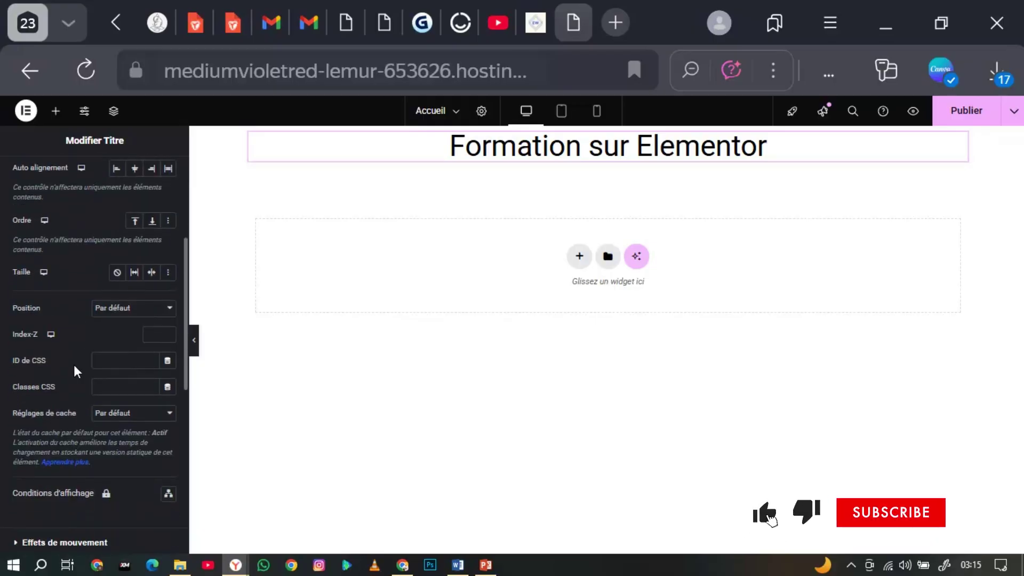
{"action": "scroll", "coordinate": [74, 367], "scroll_direction": "down", "scroll_amount": 5}
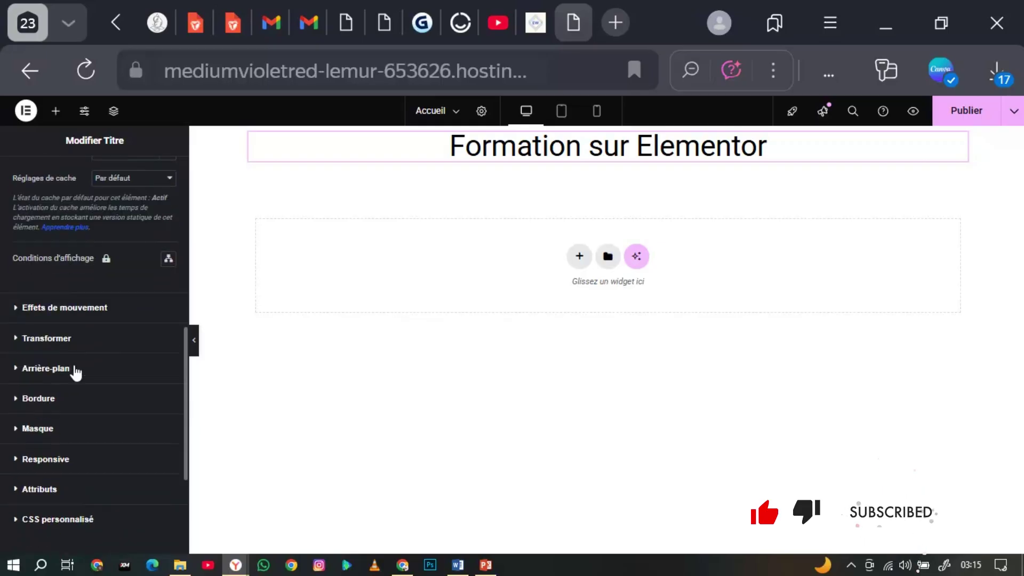
{"action": "scroll", "coordinate": [75, 370], "scroll_direction": "up", "scroll_amount": 1}
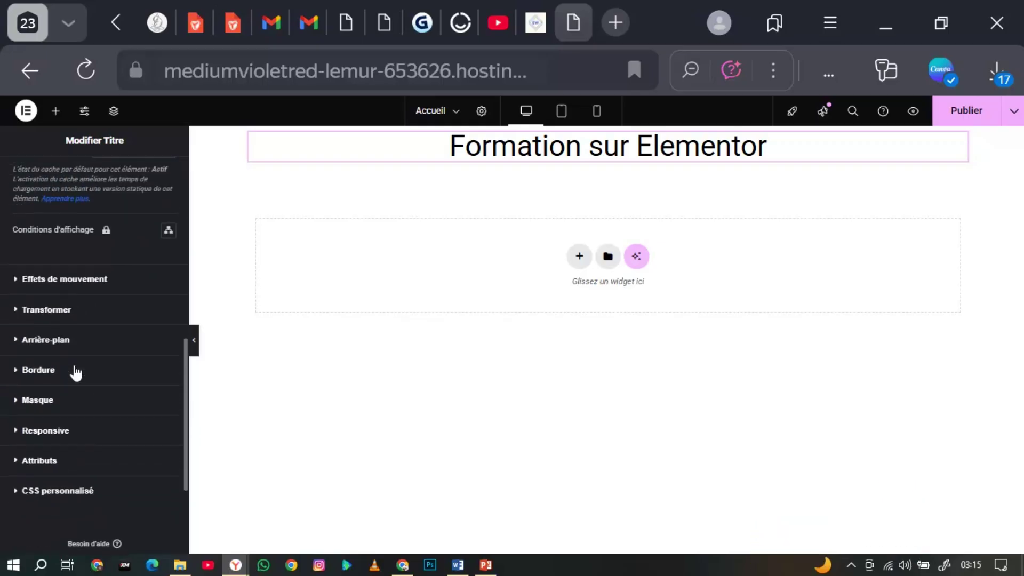
{"action": "left_click", "coordinate": [53, 281]}
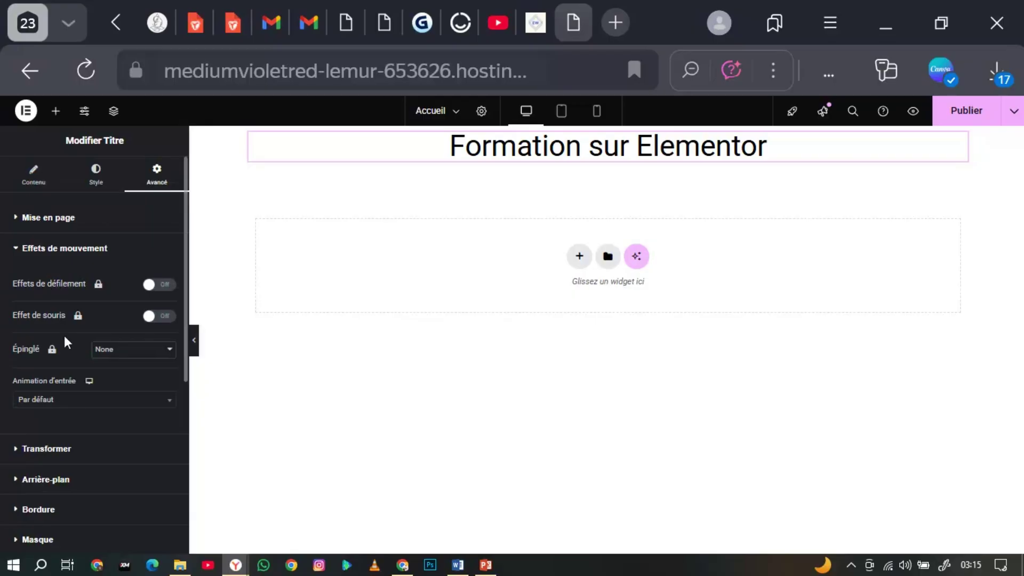
{"action": "left_click", "coordinate": [74, 407]}
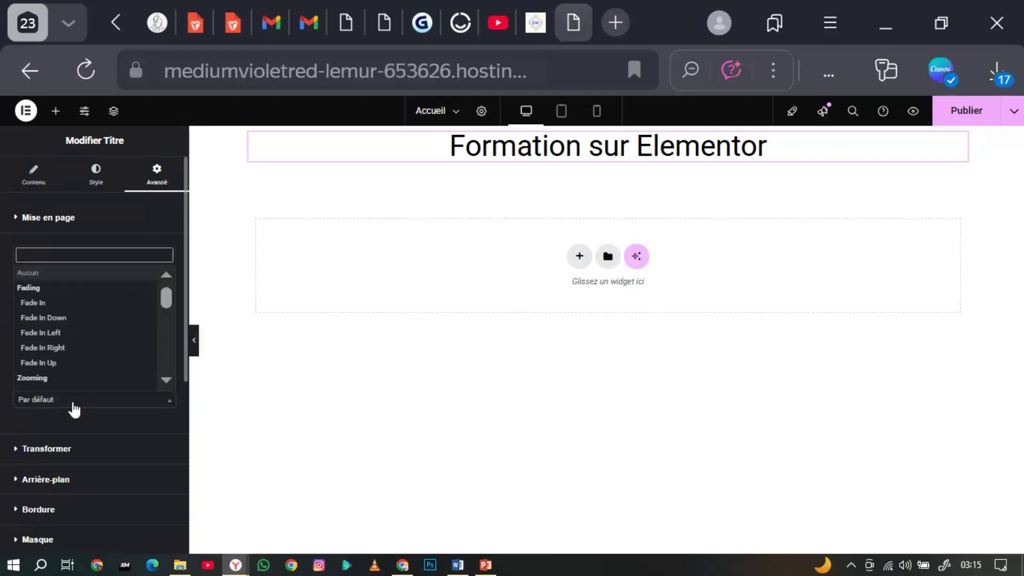
{"action": "left_click", "coordinate": [62, 364]}
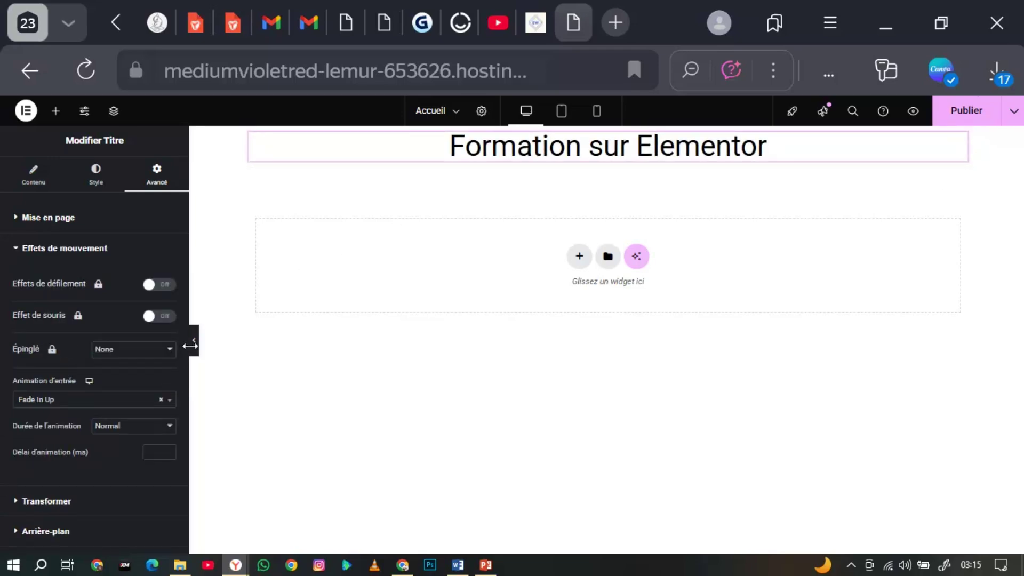
- Try the Rapide duration for the heading's entrance animation, and set the duration to Lent
{"action": "left_click", "coordinate": [85, 404]}
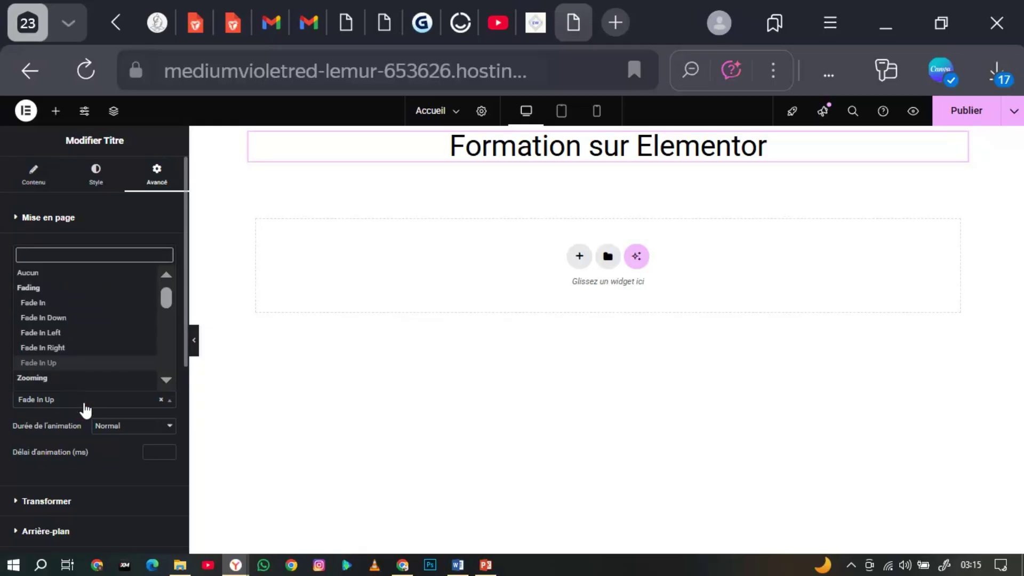
{"action": "left_click", "coordinate": [84, 404]}
{"action": "left_click", "coordinate": [110, 426]}
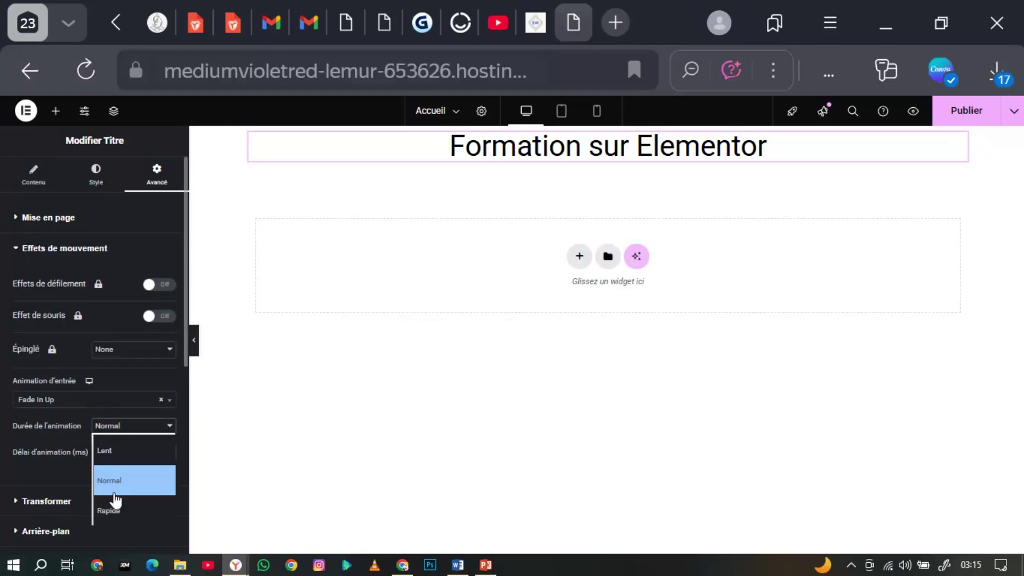
{"action": "left_click", "coordinate": [116, 512]}
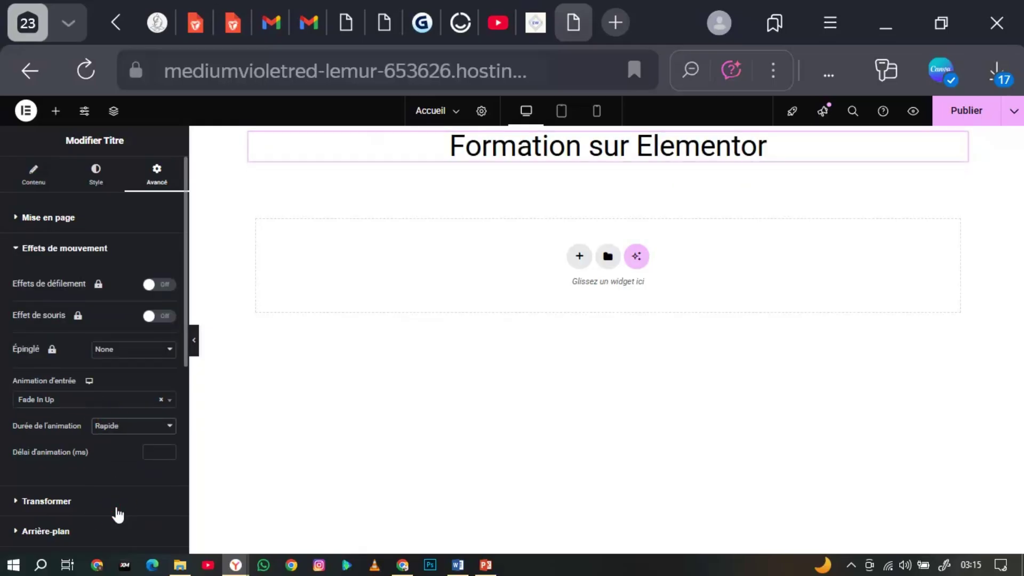
{"action": "left_click", "coordinate": [109, 427]}
{"action": "left_click", "coordinate": [113, 447]}
- Set the heading's entrance animation to Aucun in its motion effects
{"action": "left_click", "coordinate": [56, 403]}
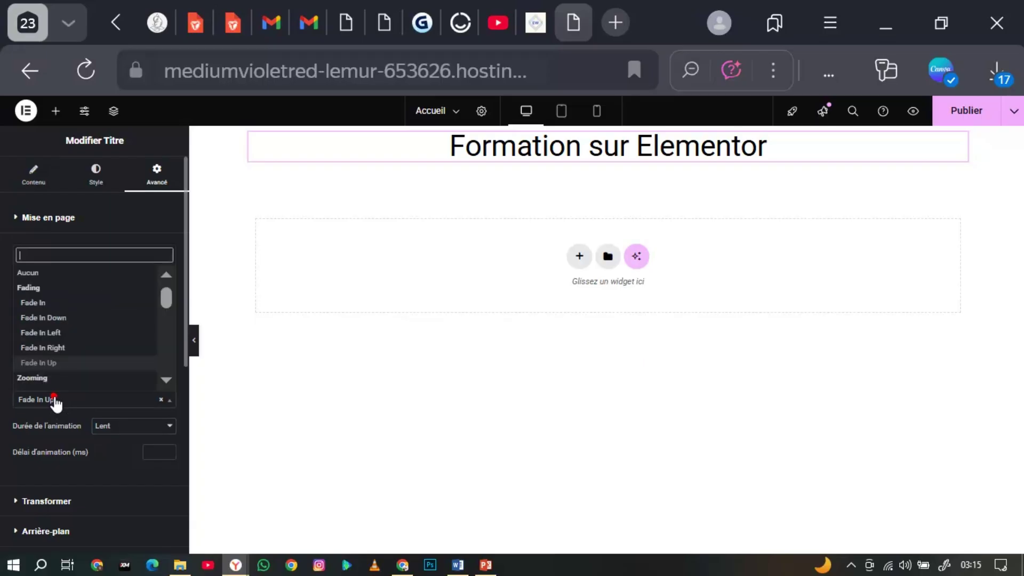
{"action": "left_click", "coordinate": [65, 274]}
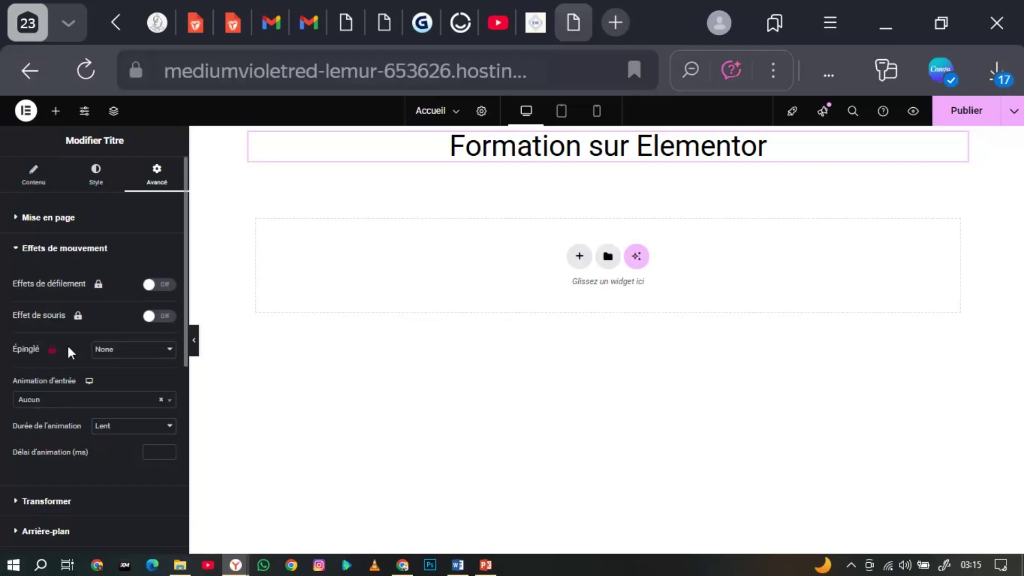
{"action": "scroll", "coordinate": [69, 346], "scroll_direction": "down", "scroll_amount": 5}
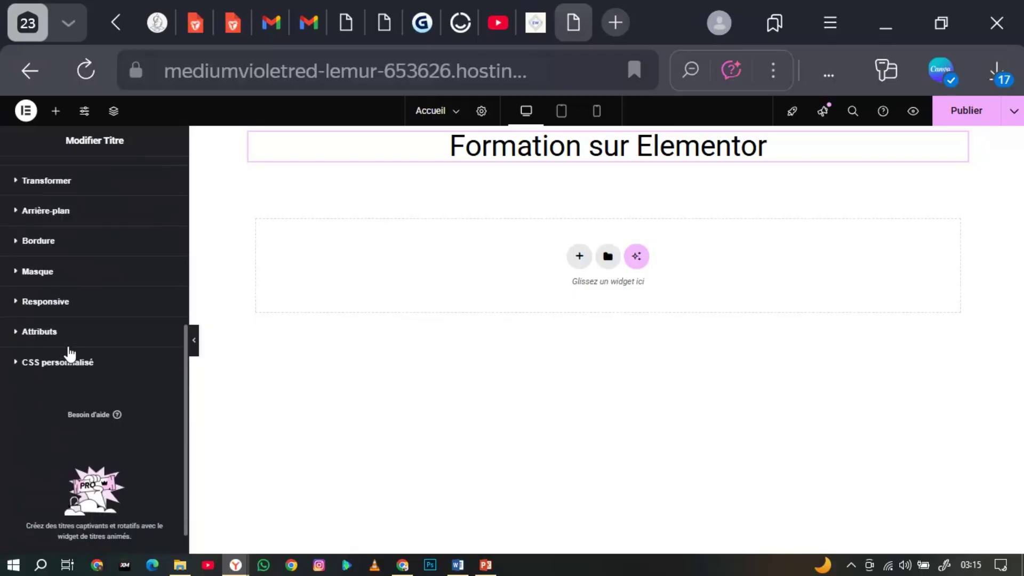
{"action": "scroll", "coordinate": [68, 346], "scroll_direction": "up", "scroll_amount": 5}
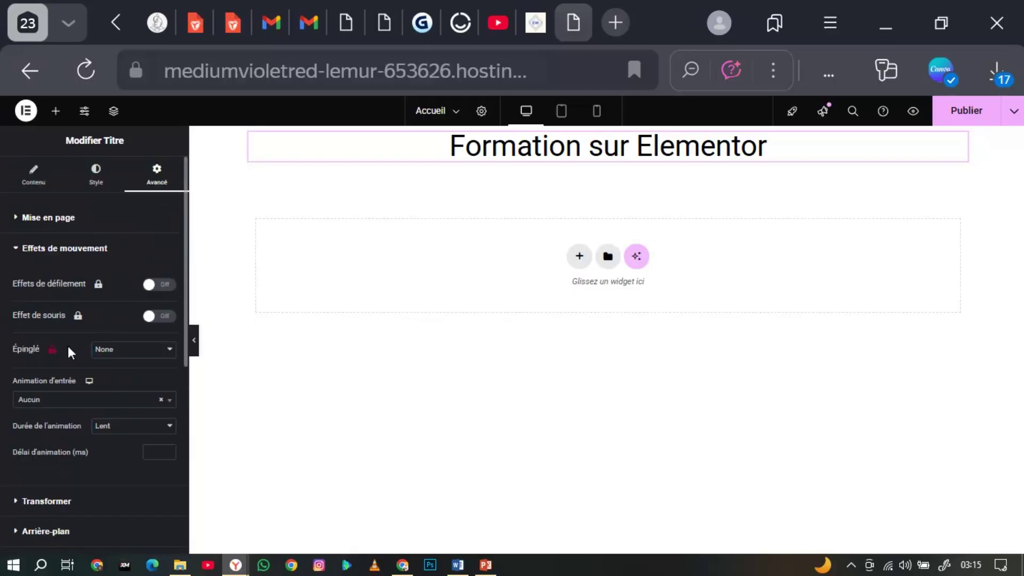
- Add a text editor widget directly below the "Formation sur Elementor" heading
{"action": "left_click", "coordinate": [35, 183]}
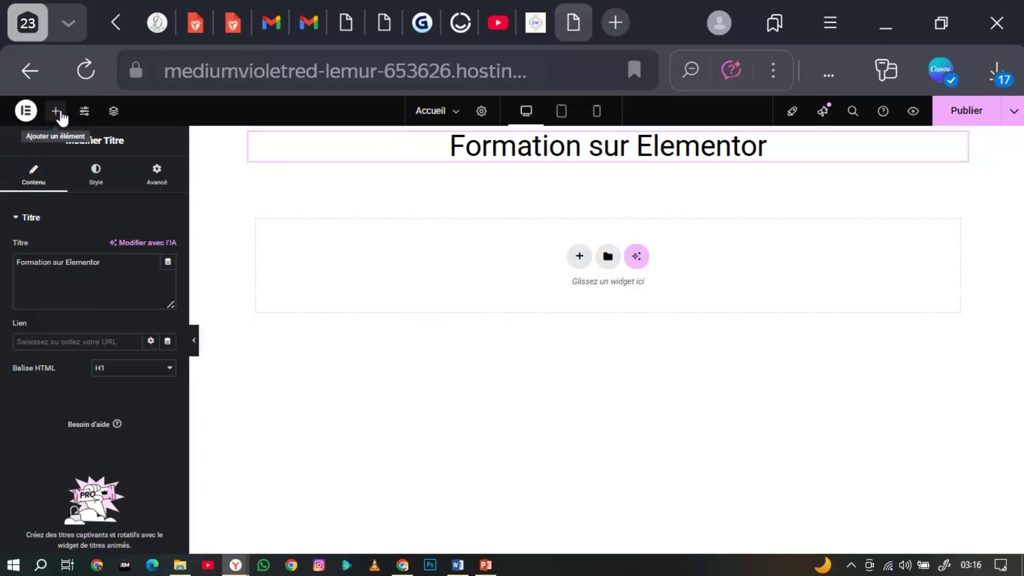
{"action": "left_click", "coordinate": [56, 112]}
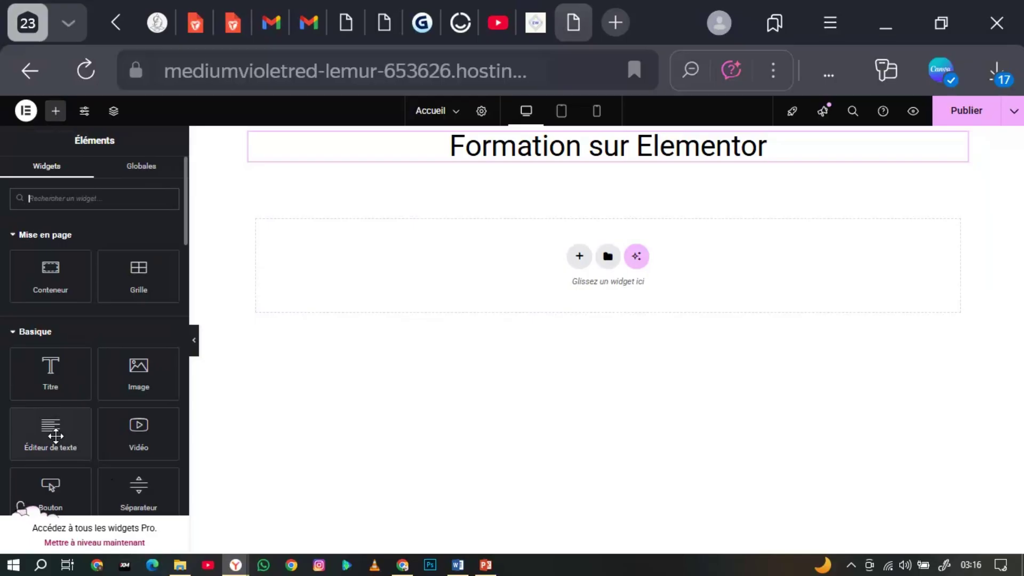
{"action": "left_click_drag", "start_coordinate": [56, 436], "coordinate": [582, 169]}
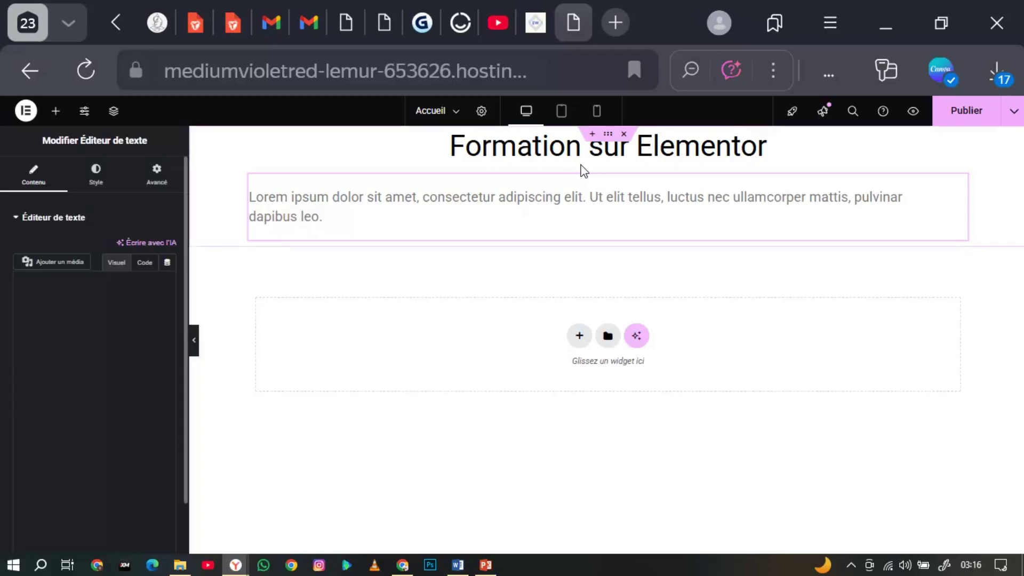
- Switch between the heading's and the text editor widget's settings from the canvas, ending on the text editor's content
{"action": "left_click_drag", "start_coordinate": [21, 330], "coordinate": [154, 374]}
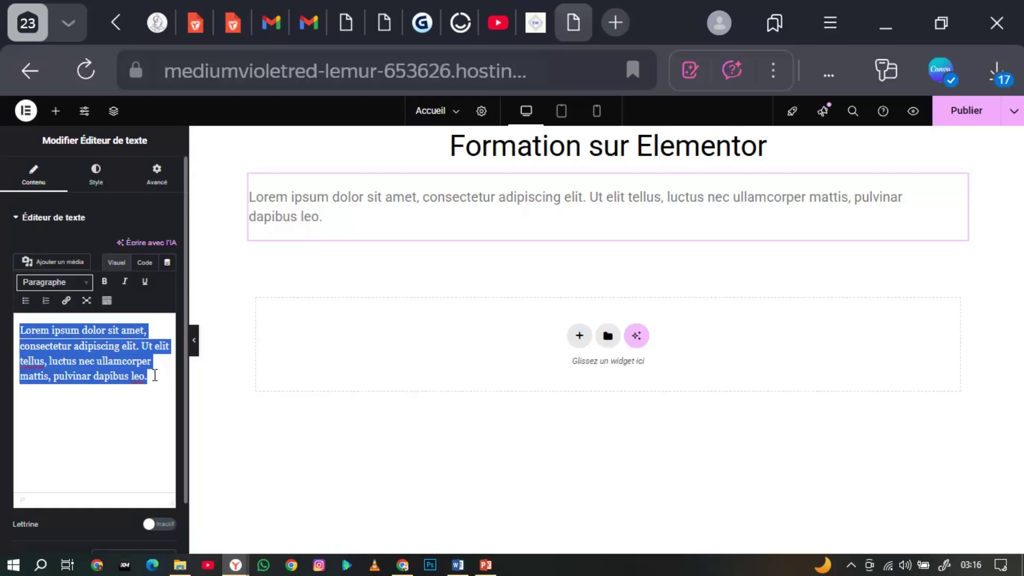
{"action": "left_click", "coordinate": [74, 224]}
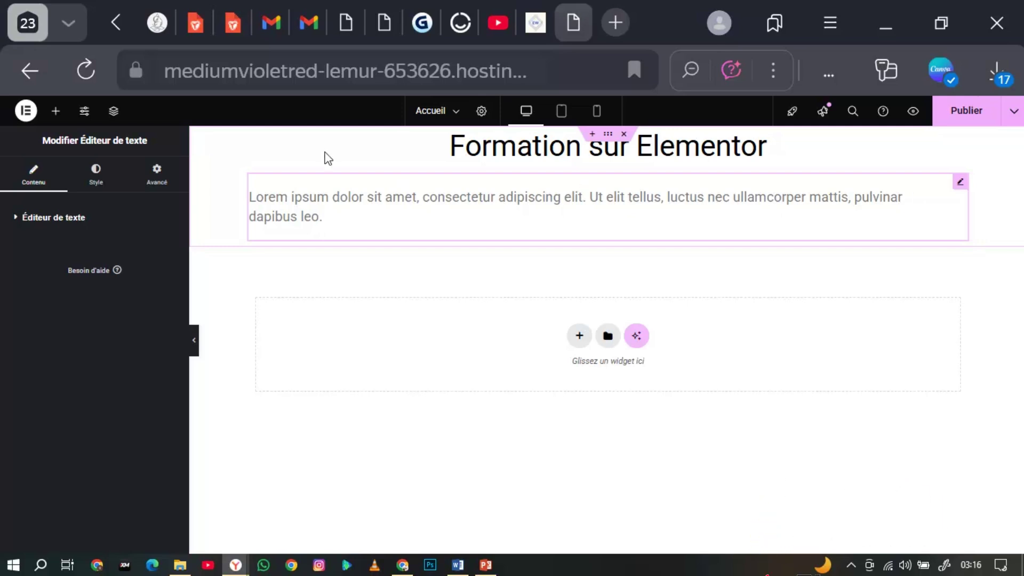
{"action": "left_click", "coordinate": [53, 112]}
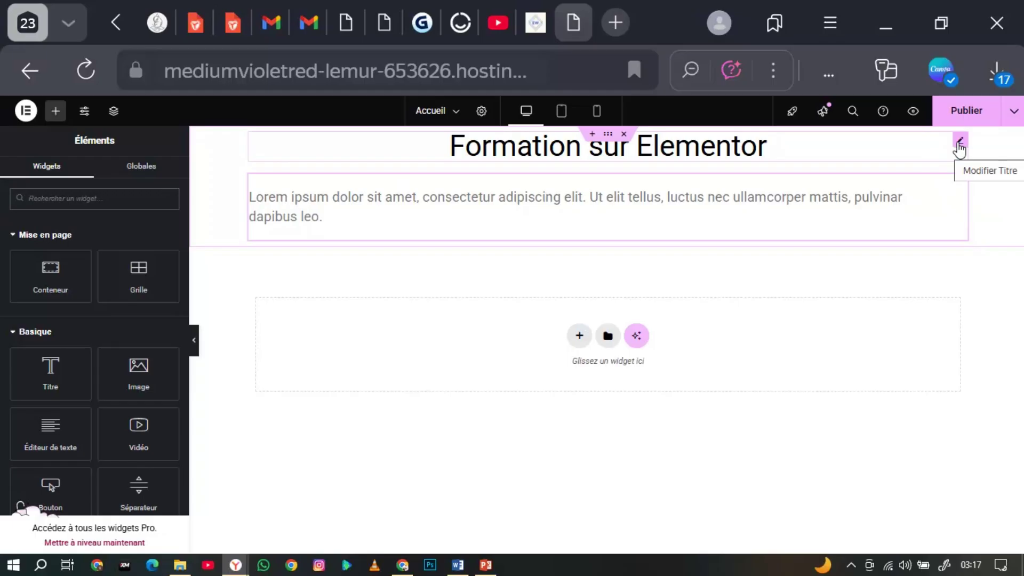
{"action": "left_click", "coordinate": [960, 142]}
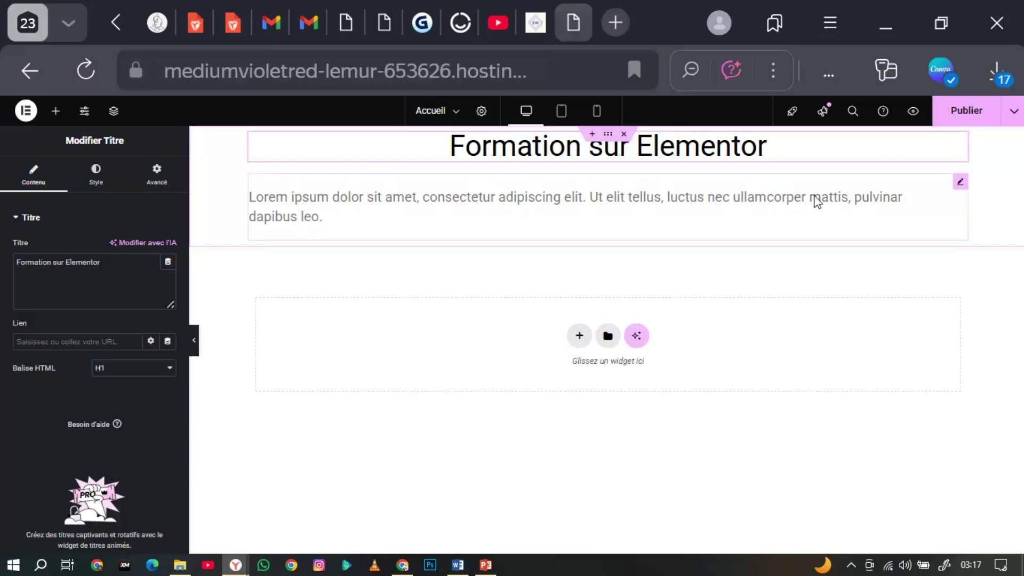
{"action": "left_click", "coordinate": [960, 185]}
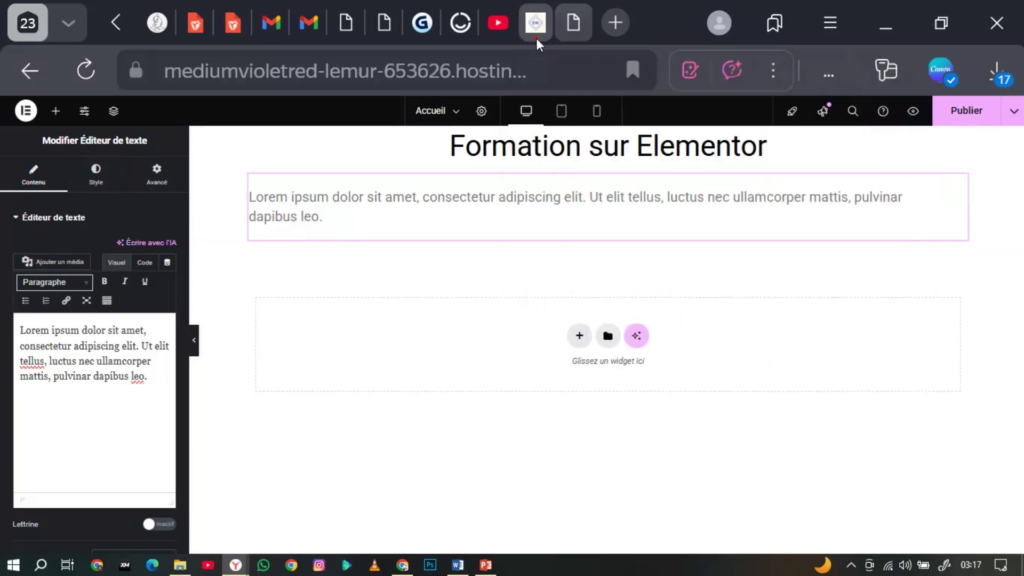
- Switch to the Easy WordPress website and copy the two introductory paragraphs below its main headline
{"action": "left_click", "coordinate": [535, 33]}
{"action": "scroll", "coordinate": [213, 333], "scroll_direction": "down", "scroll_amount": 7}
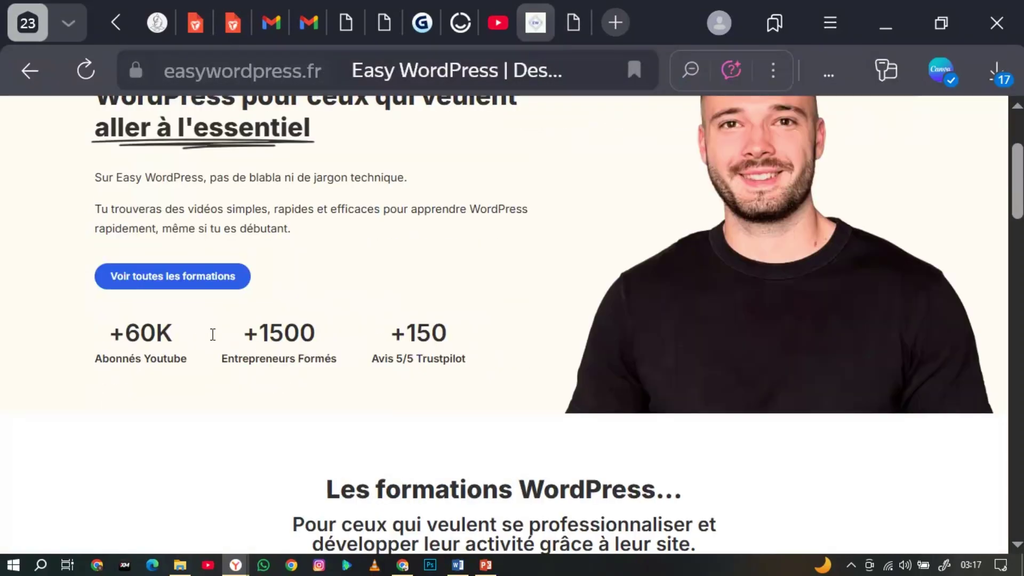
{"action": "scroll", "coordinate": [213, 335], "scroll_direction": "up", "scroll_amount": 7}
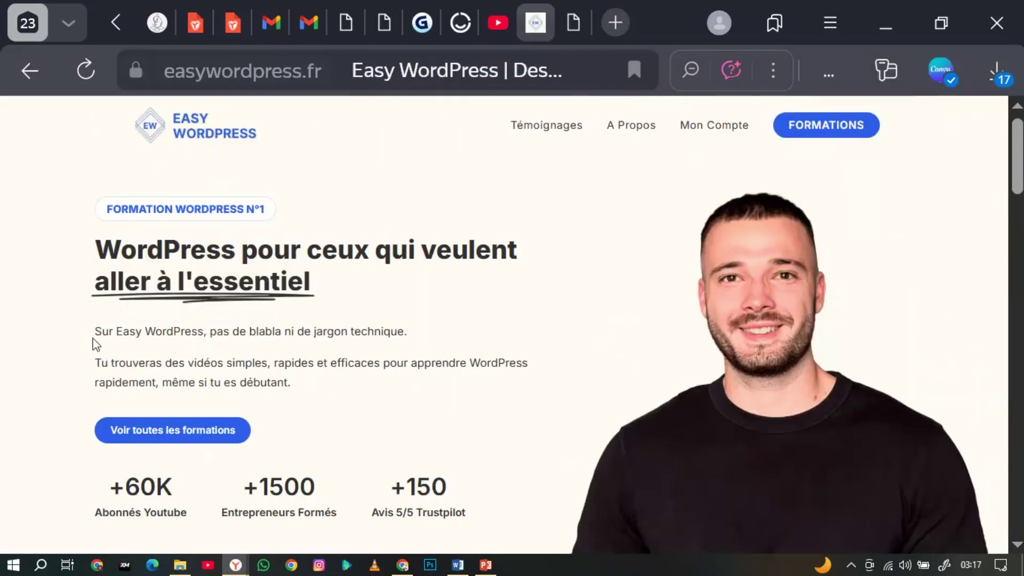
{"action": "left_click_drag", "start_coordinate": [94, 333], "coordinate": [304, 391]}
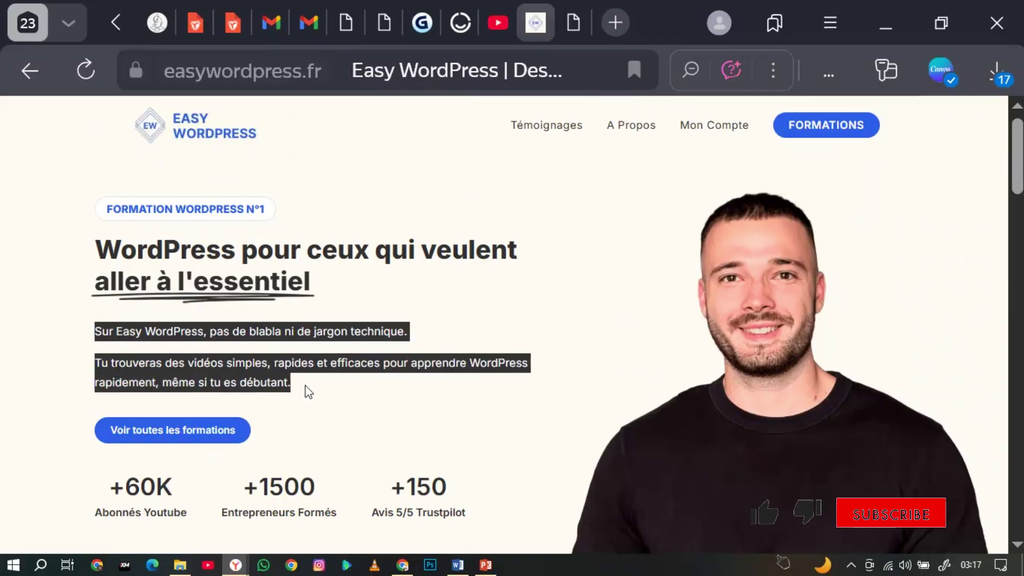
{"action": "right_click", "coordinate": [271, 353]}
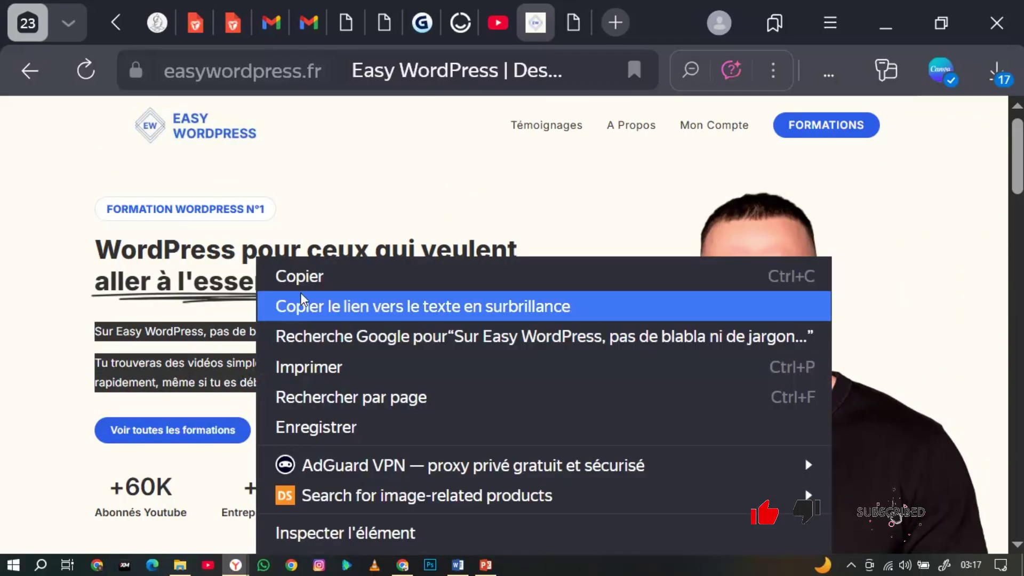
{"action": "left_click", "coordinate": [297, 274]}
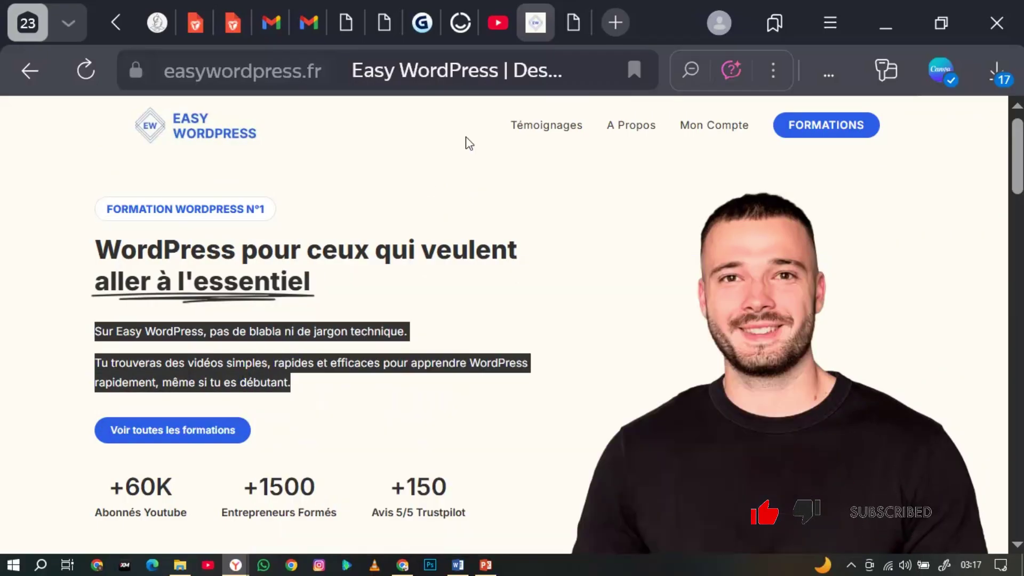
- Return to the Elementor page and replace the text editor's Lorem ipsum placeholder with the copied paragraphs
{"action": "left_click", "coordinate": [575, 33]}
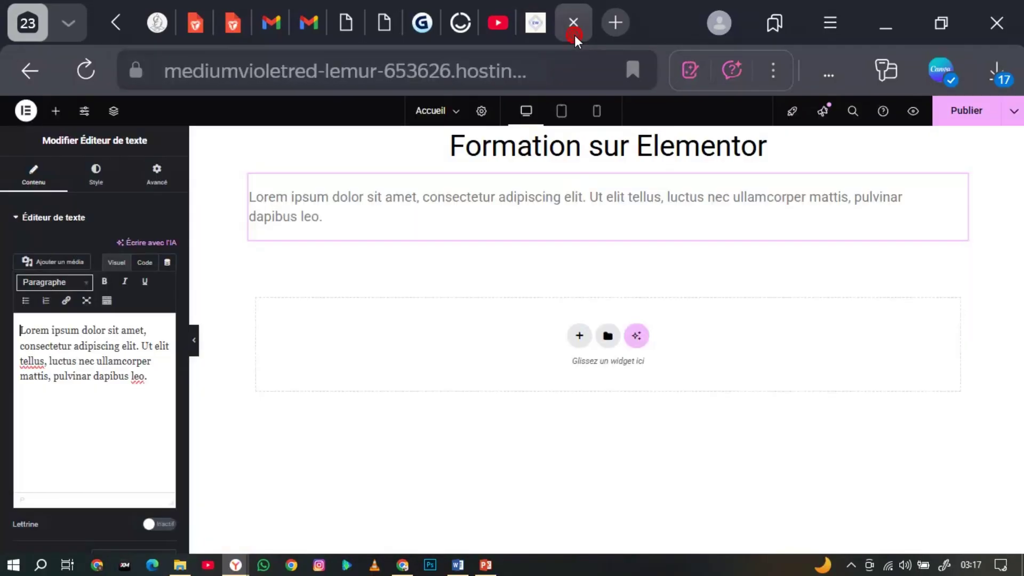
{"action": "triple_click", "coordinate": [154, 379]}
{"action": "key", "text": "BackSpace"}
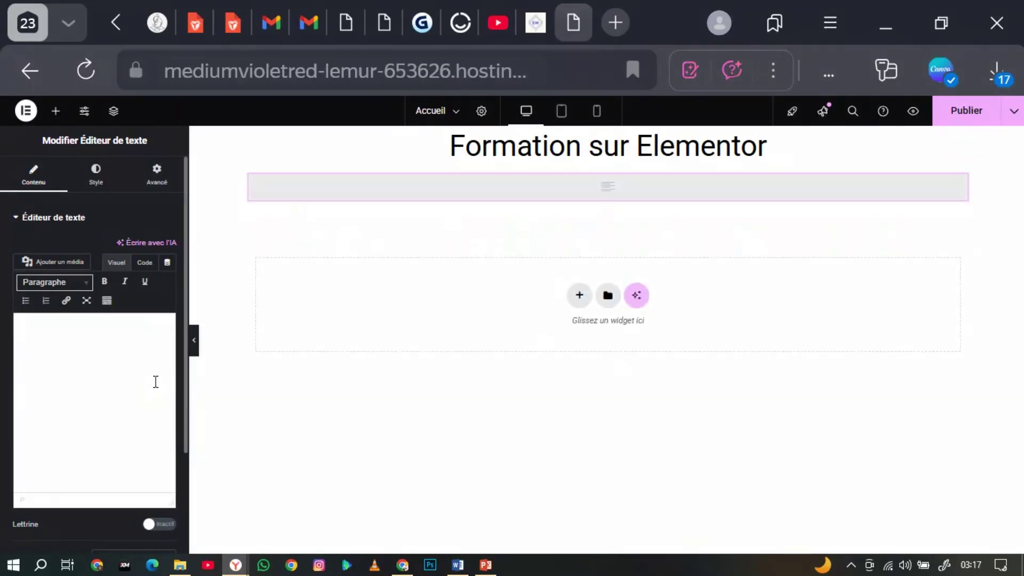
{"action": "key", "text": "ctrl+v"}
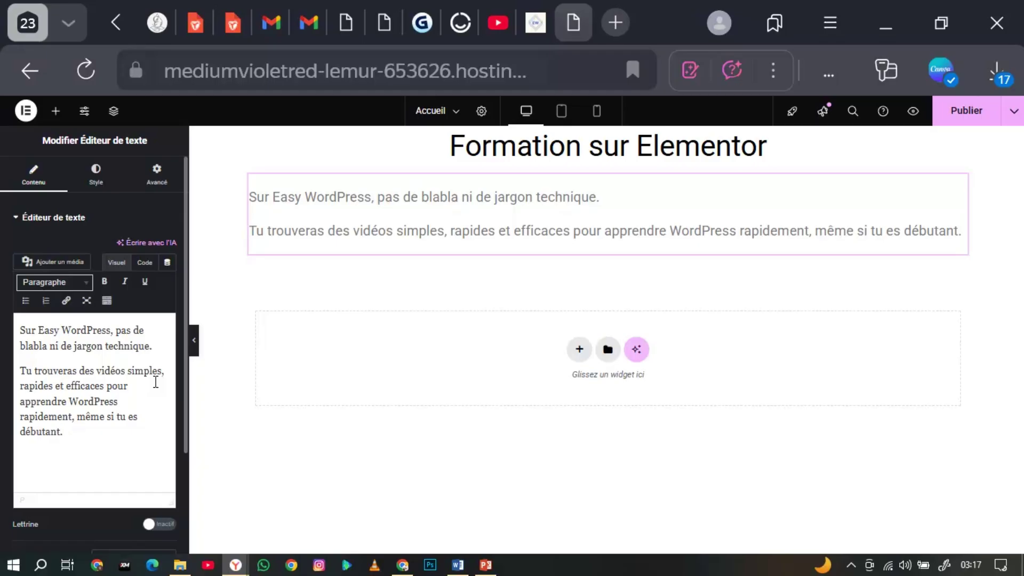
{"action": "left_click", "coordinate": [89, 370]}
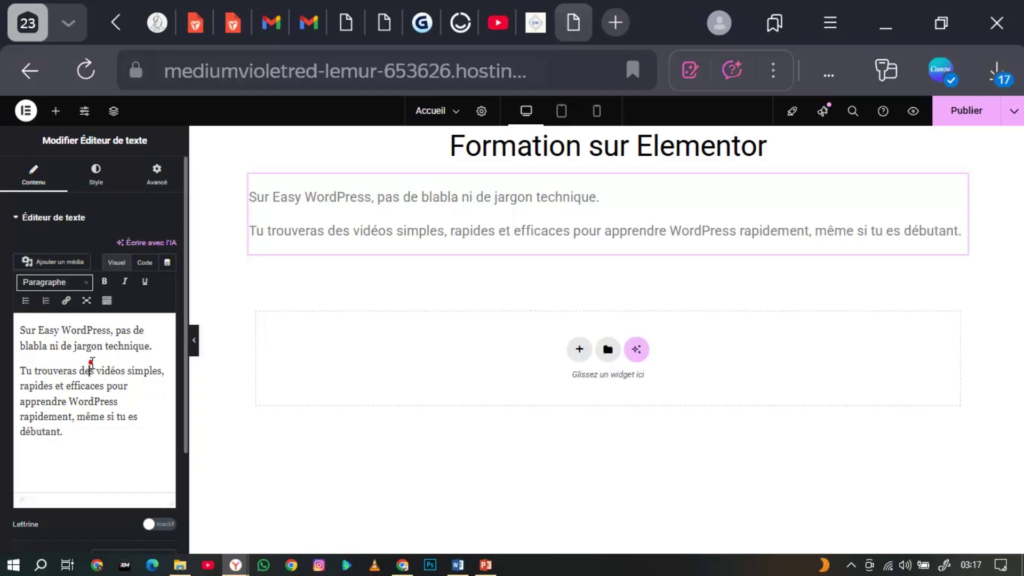
{"action": "left_click", "coordinate": [72, 458]}
- Try justified alignment on the text editor's paragraphs, and set their alignment to centred in the style settings
{"action": "left_click", "coordinate": [96, 193]}
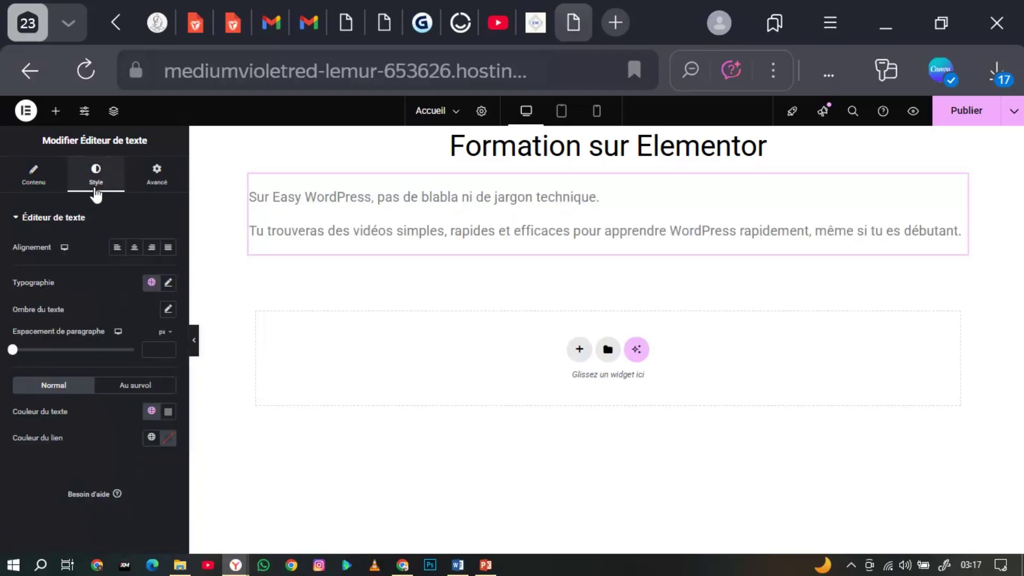
{"action": "left_click", "coordinate": [134, 248]}
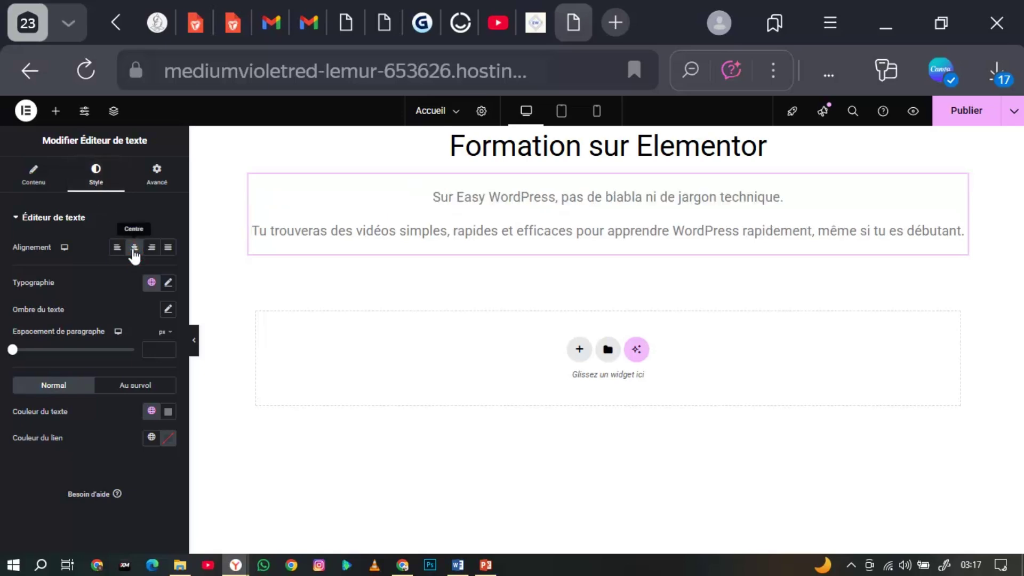
{"action": "left_click", "coordinate": [168, 248]}
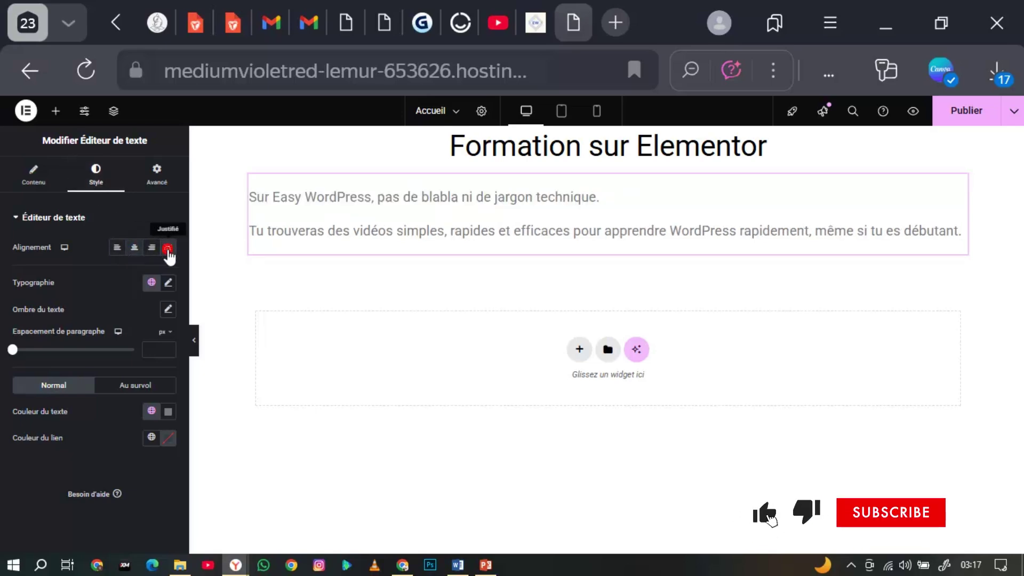
{"action": "left_click", "coordinate": [133, 251]}
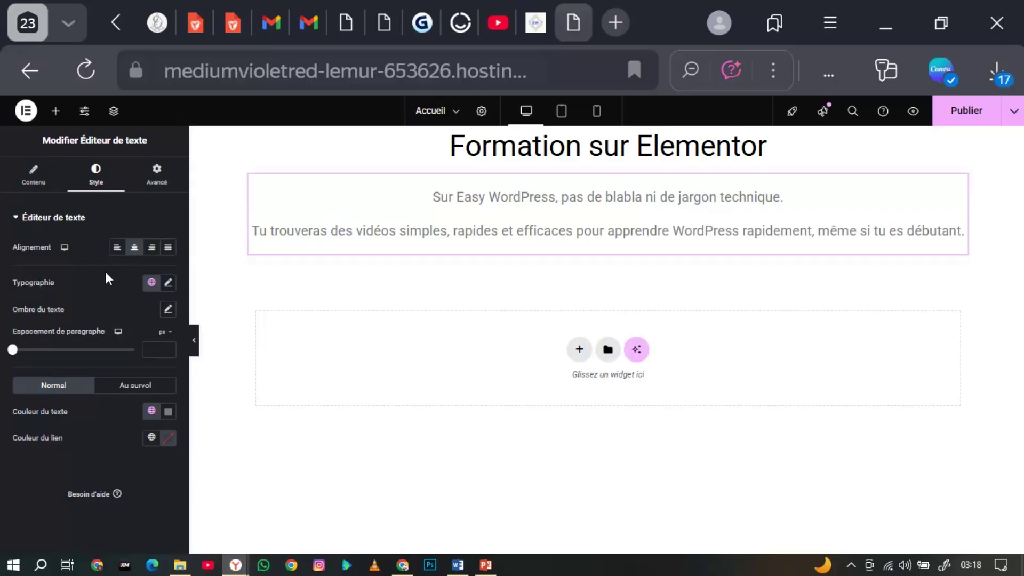
- Browse the font families in the text editor's typography settings without changing Roboto, and set the font size to 30 px
{"action": "left_click", "coordinate": [168, 283]}
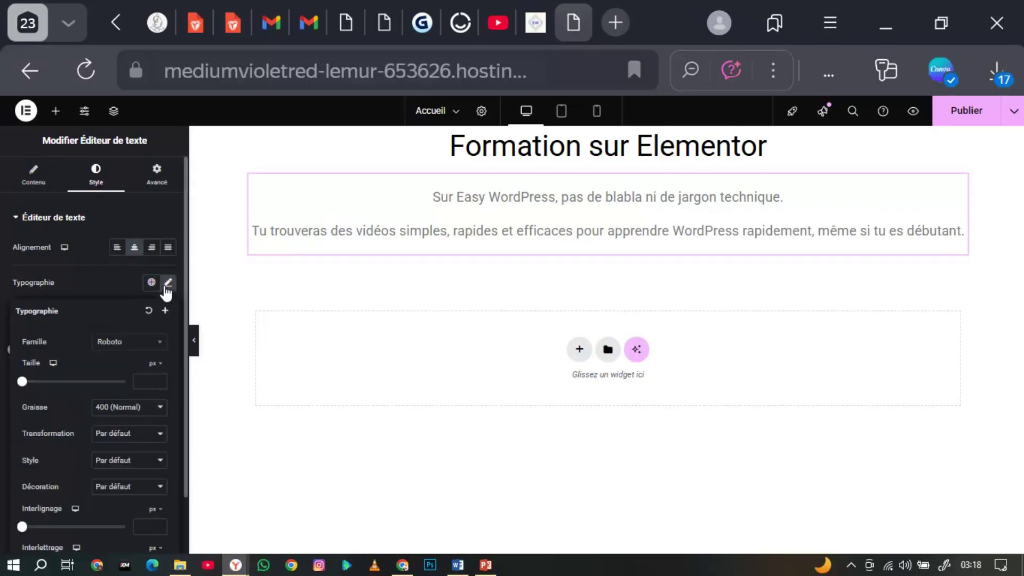
{"action": "left_click", "coordinate": [121, 346]}
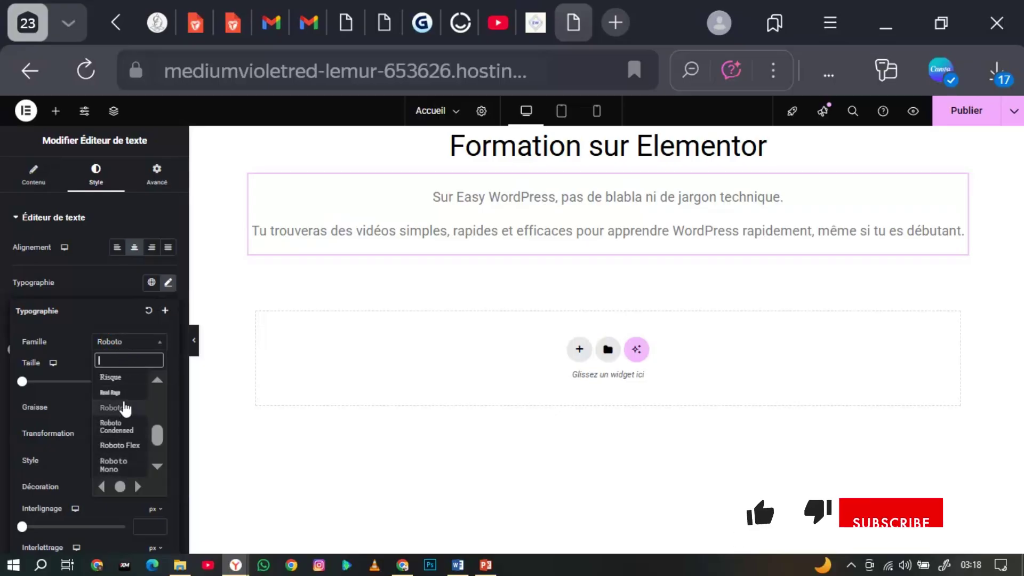
{"action": "left_click", "coordinate": [70, 324]}
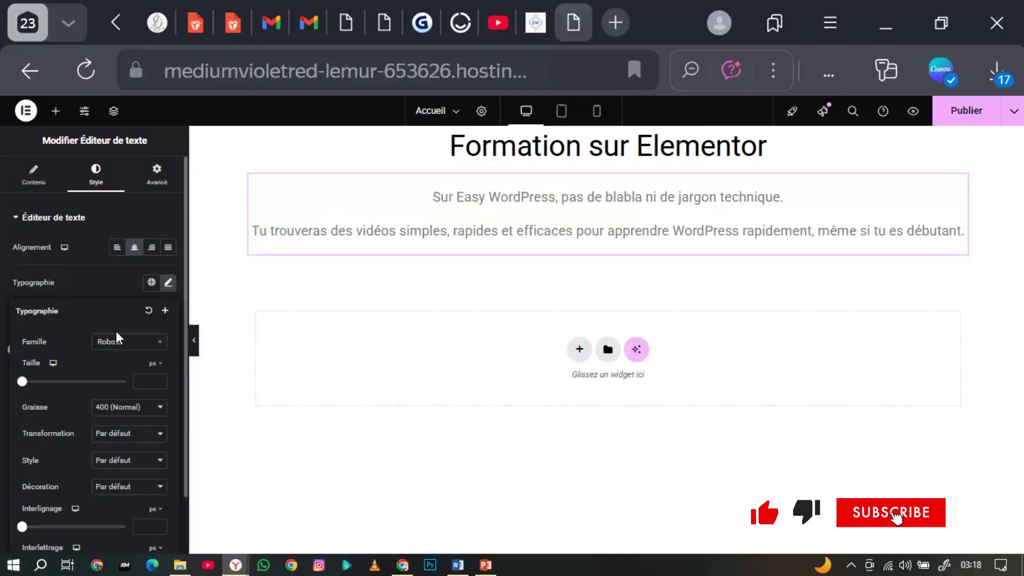
{"action": "left_click", "coordinate": [113, 345]}
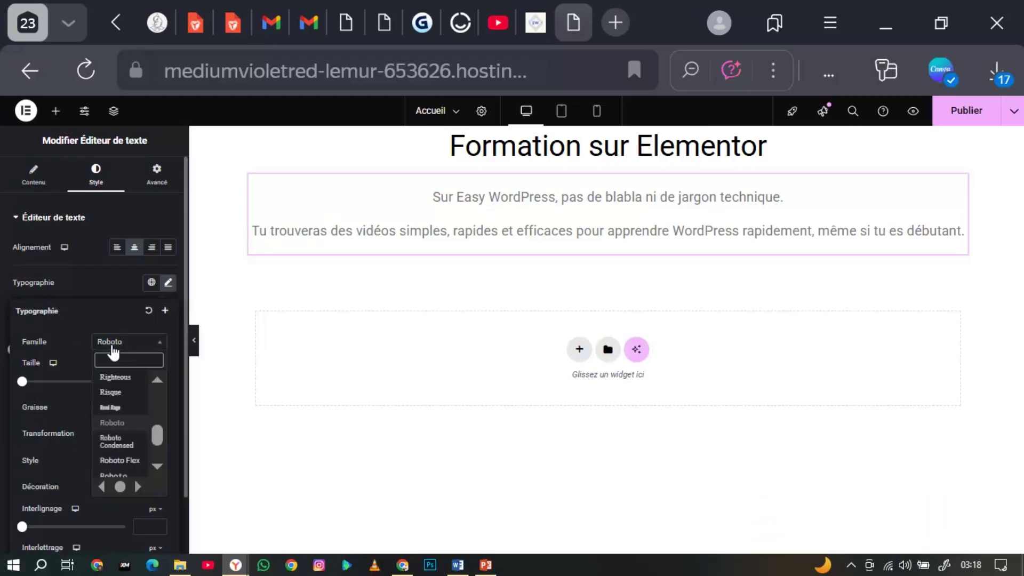
{"action": "left_click", "coordinate": [78, 342]}
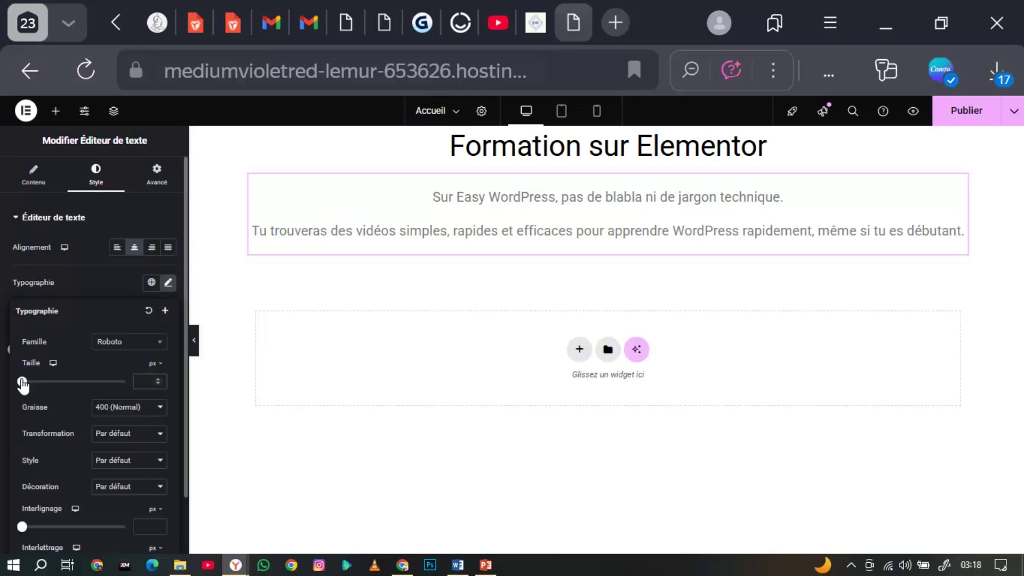
{"action": "mouse_move", "coordinate": [22, 381]}
{"action": "left_mouse_down"}
{"action": "mouse_move", "coordinate": [48, 383]}
{"action": "mouse_move", "coordinate": [7, 378]}
{"action": "mouse_move", "coordinate": [51, 382]}
{"action": "mouse_move", "coordinate": [35, 381]}
{"action": "left_mouse_up"}
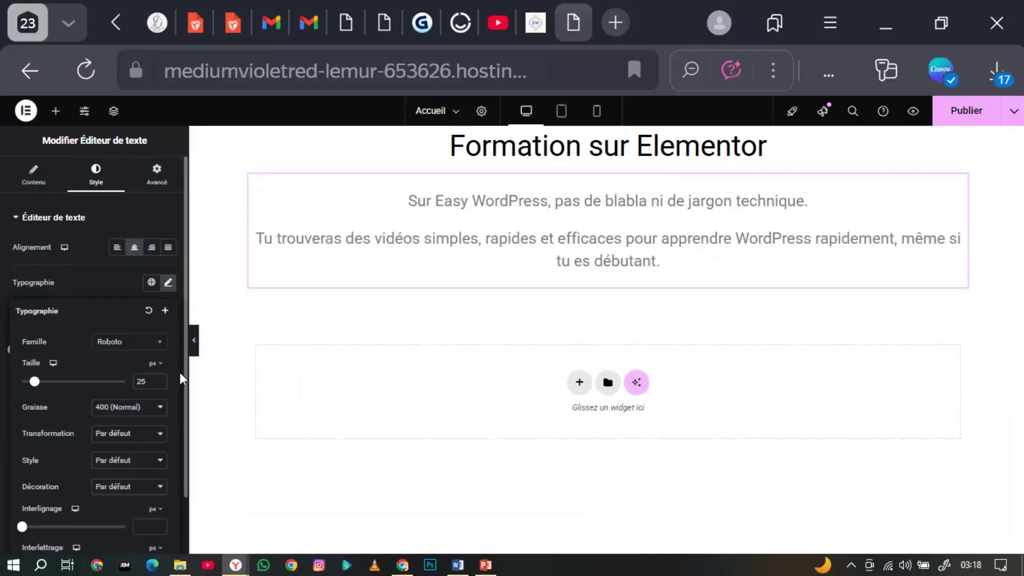
{"action": "double_click", "coordinate": [139, 388]}
{"action": "type", "text": "30"}
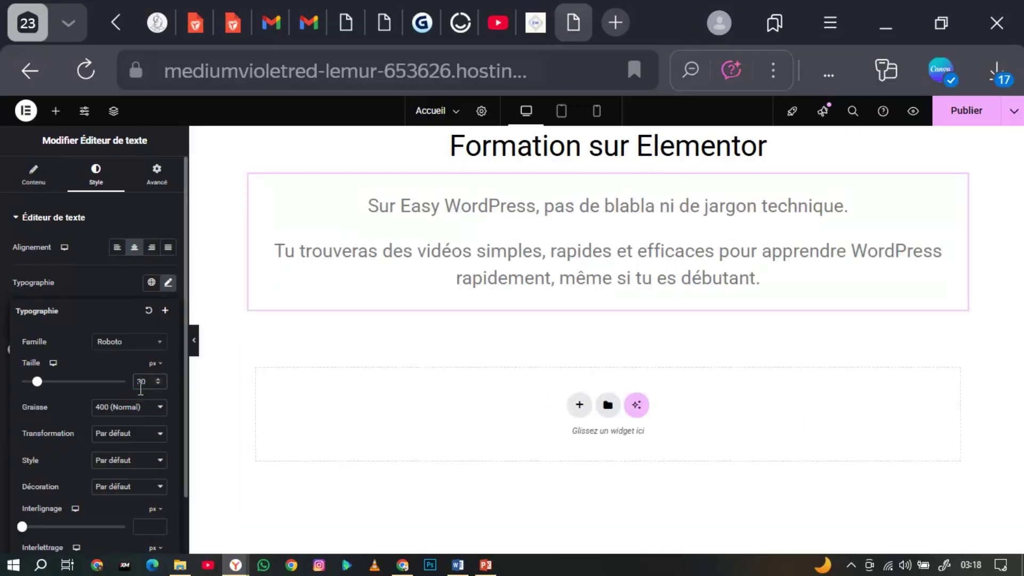
- Set the text editor's font weight to 800 (Très gras), and check the Transformation and Style options without changing them
{"action": "left_click", "coordinate": [57, 407]}
{"action": "left_click", "coordinate": [104, 408]}
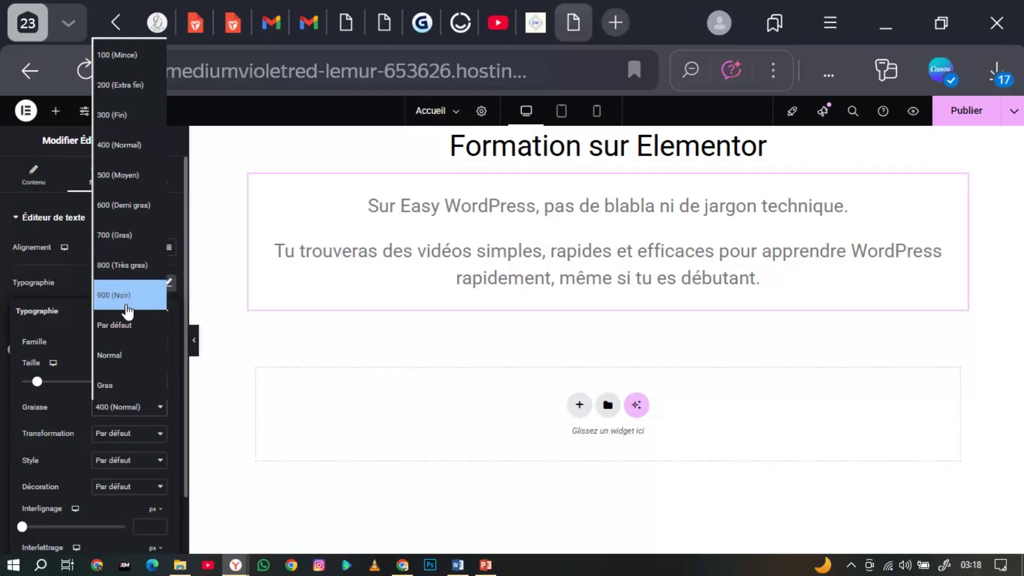
{"action": "left_click", "coordinate": [126, 270]}
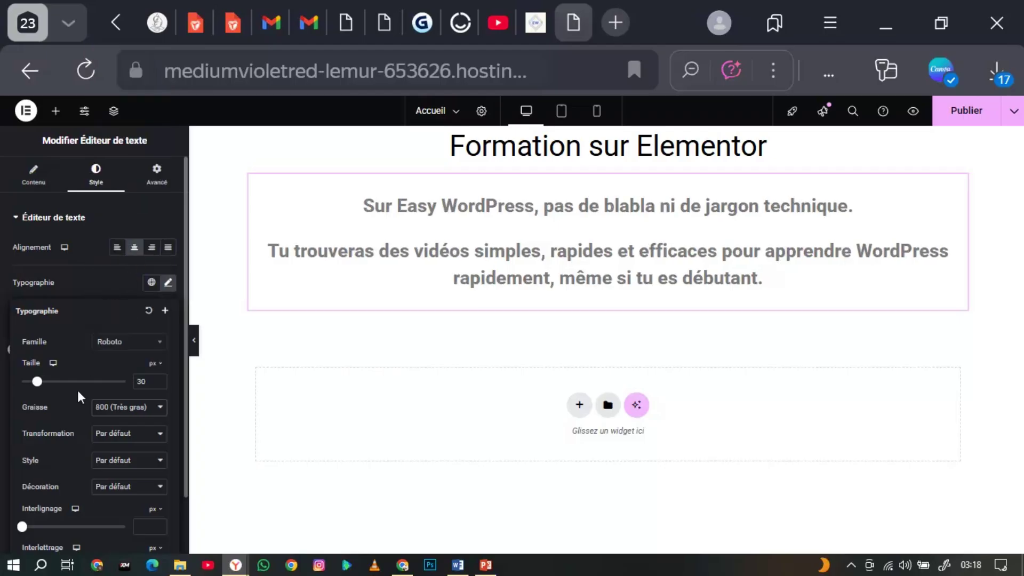
{"action": "left_click", "coordinate": [122, 437]}
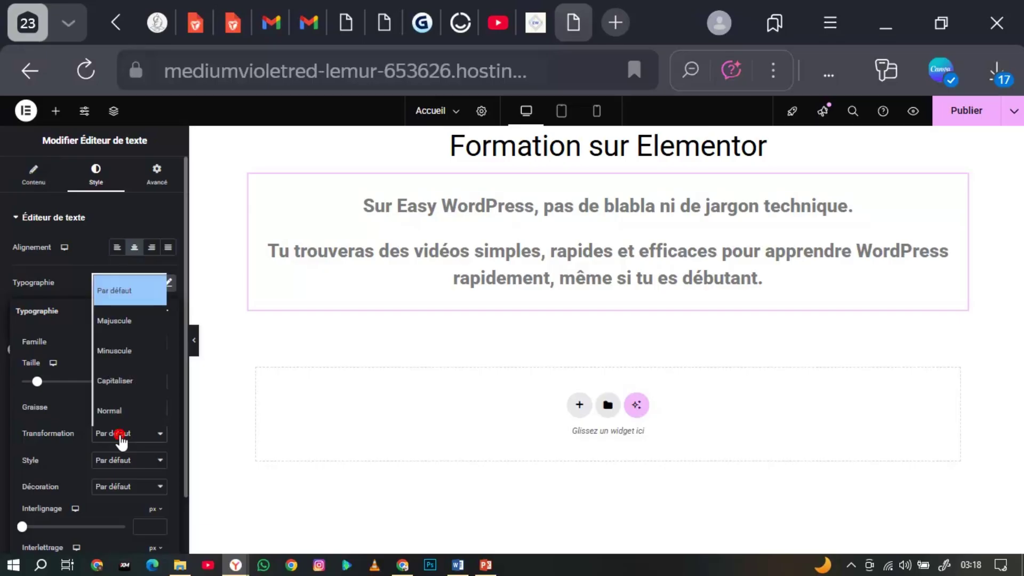
{"action": "left_click", "coordinate": [53, 445]}
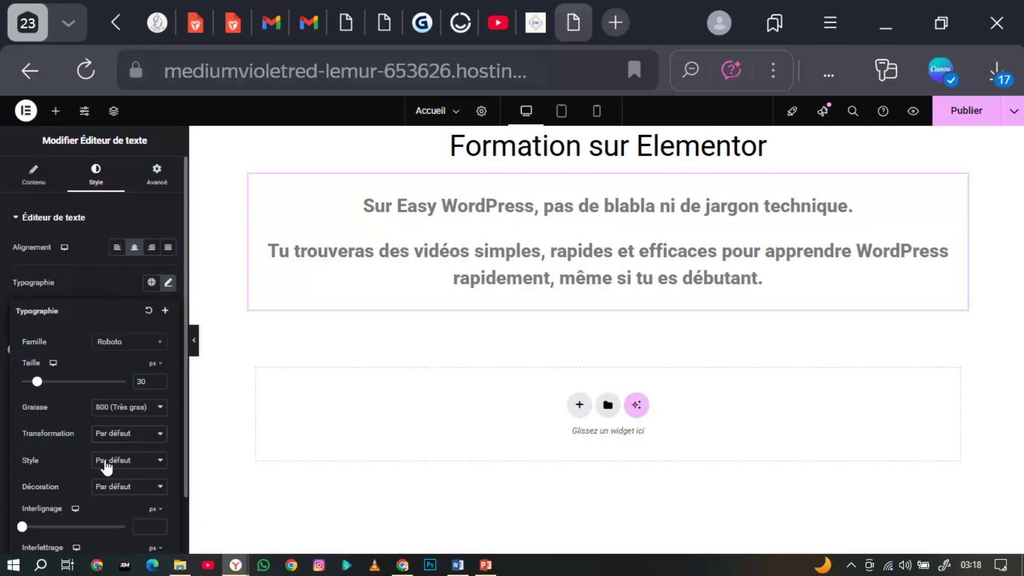
{"action": "left_click", "coordinate": [107, 464]}
{"action": "left_click", "coordinate": [56, 446]}
- Try a line height of 23 px on the text editor's paragraphs, then clear the value and close the typography settings
{"action": "scroll", "coordinate": [66, 483], "scroll_direction": "down", "scroll_amount": 1}
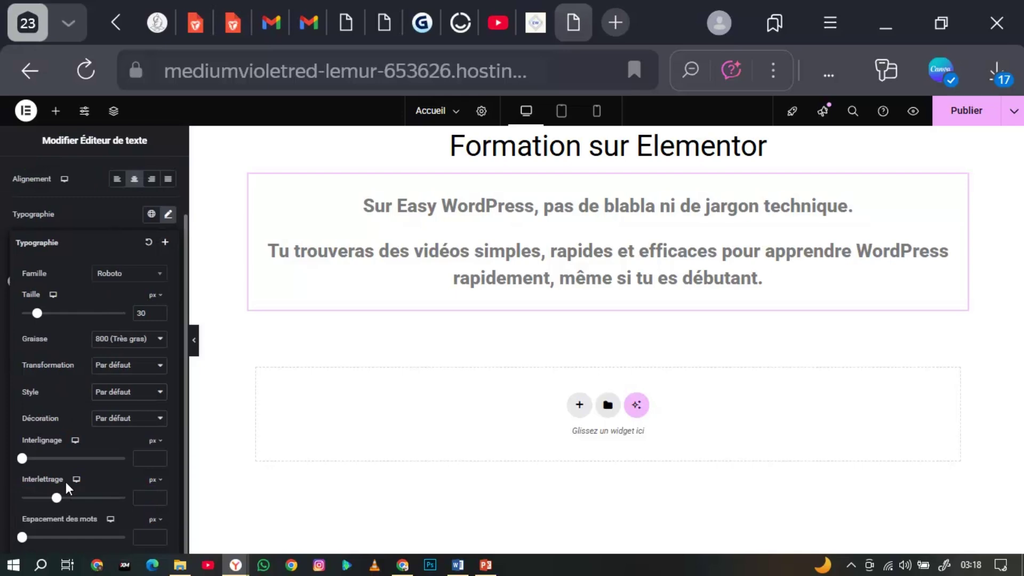
{"action": "left_click", "coordinate": [21, 457]}
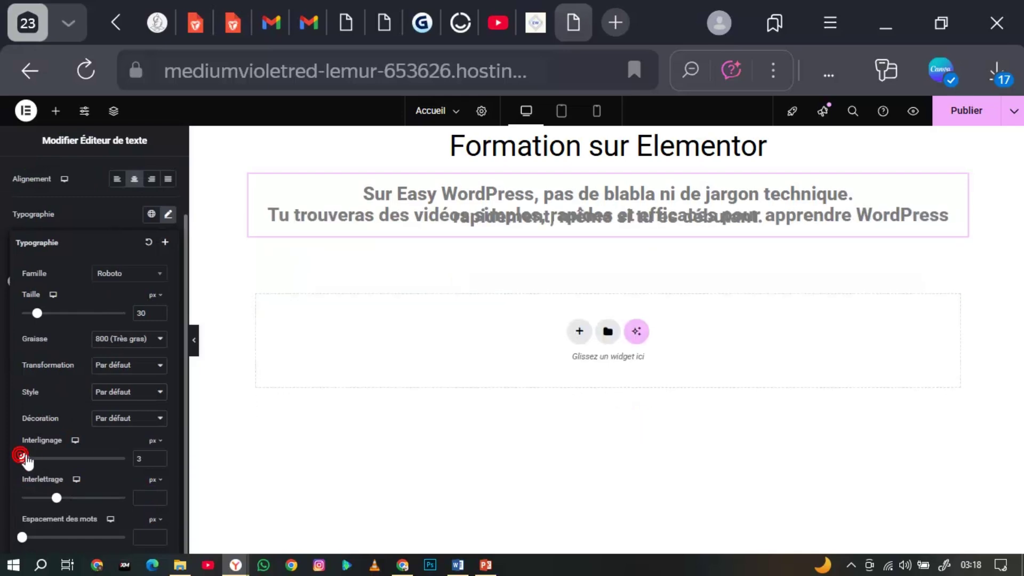
{"action": "left_click_drag", "start_coordinate": [24, 457], "coordinate": [44, 459]}
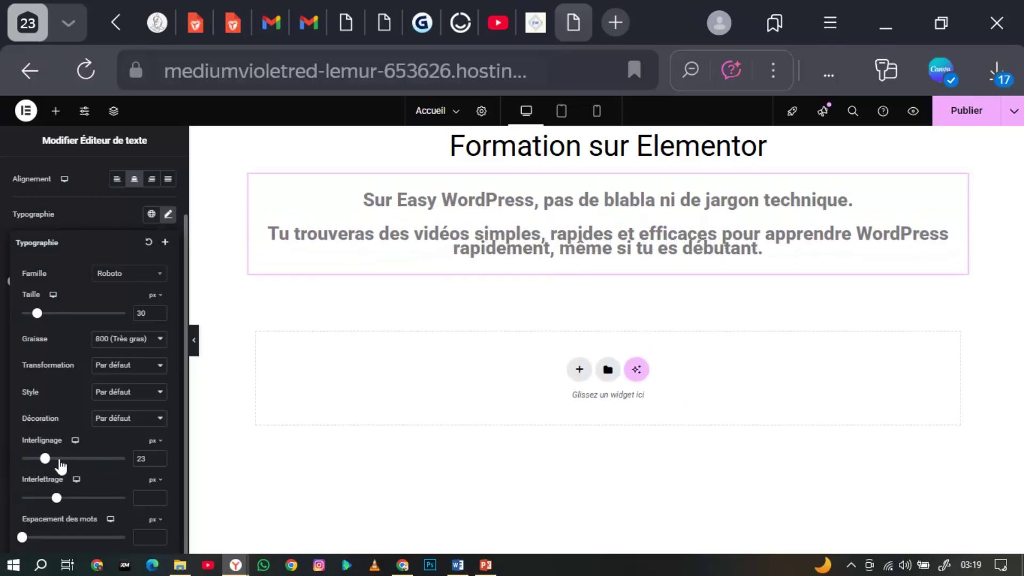
{"action": "key", "text": "ctrl+z"}
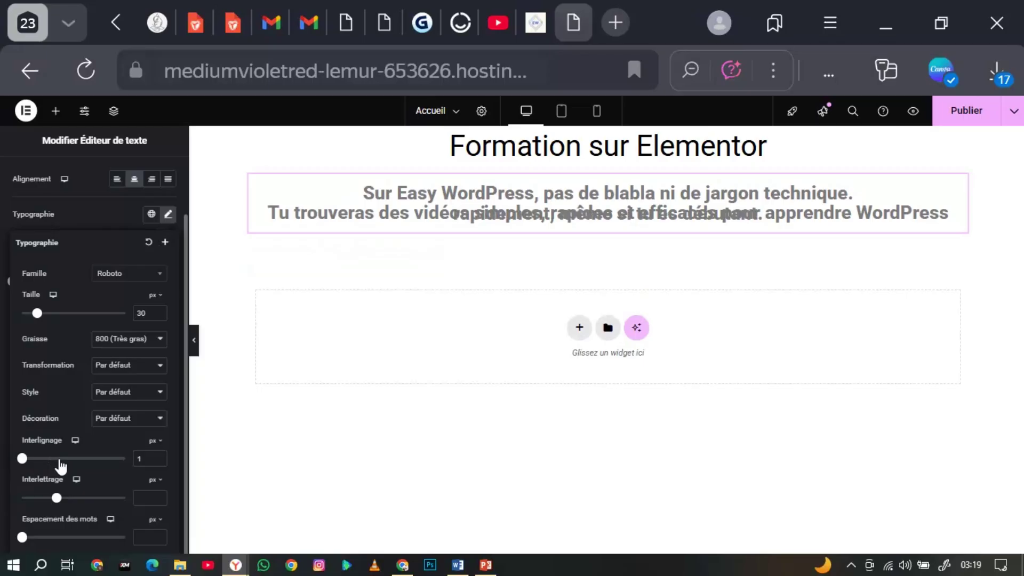
{"action": "left_click", "coordinate": [147, 457]}
{"action": "key", "text": "BackSpace"}
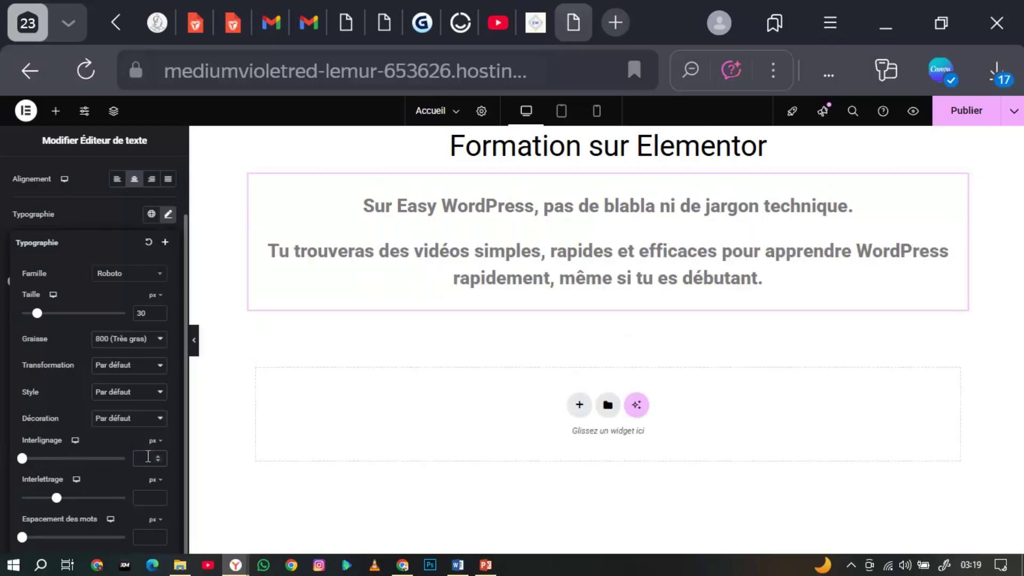
{"action": "left_click", "coordinate": [107, 468]}
{"action": "mouse_move", "coordinate": [56, 500]}
{"action": "left_mouse_down"}
{"action": "mouse_move", "coordinate": [43, 500]}
{"action": "mouse_move", "coordinate": [64, 500]}
{"action": "mouse_move", "coordinate": [56, 497]}
{"action": "left_mouse_up"}
{"action": "left_click", "coordinate": [103, 212]}
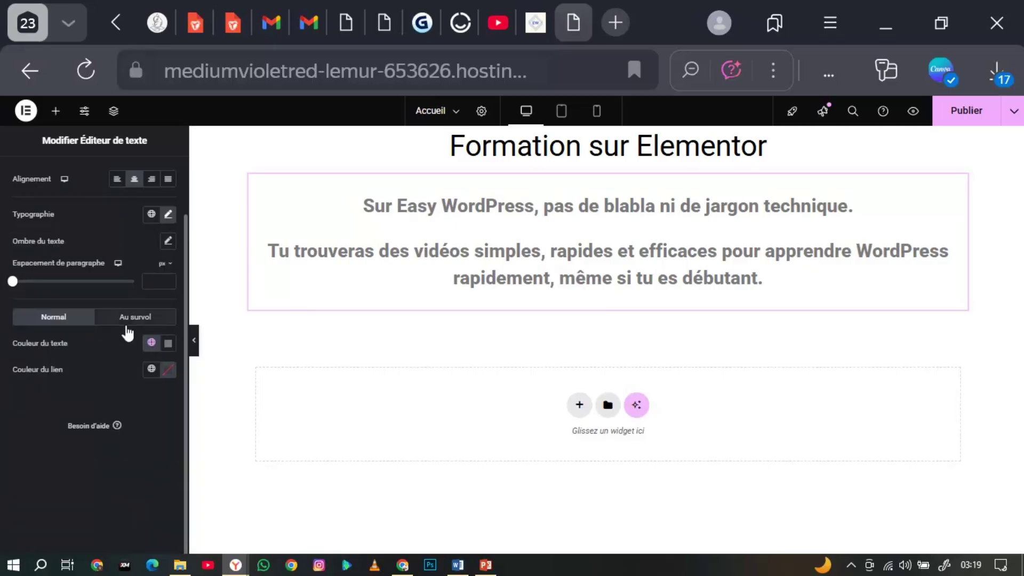
- Set the text editor's paragraph spacing to 0 px and its text colour to black
{"action": "scroll", "coordinate": [21, 288], "scroll_direction": "up", "scroll_amount": 2}
{"action": "left_click_drag", "start_coordinate": [12, 281], "coordinate": [11, 310]}
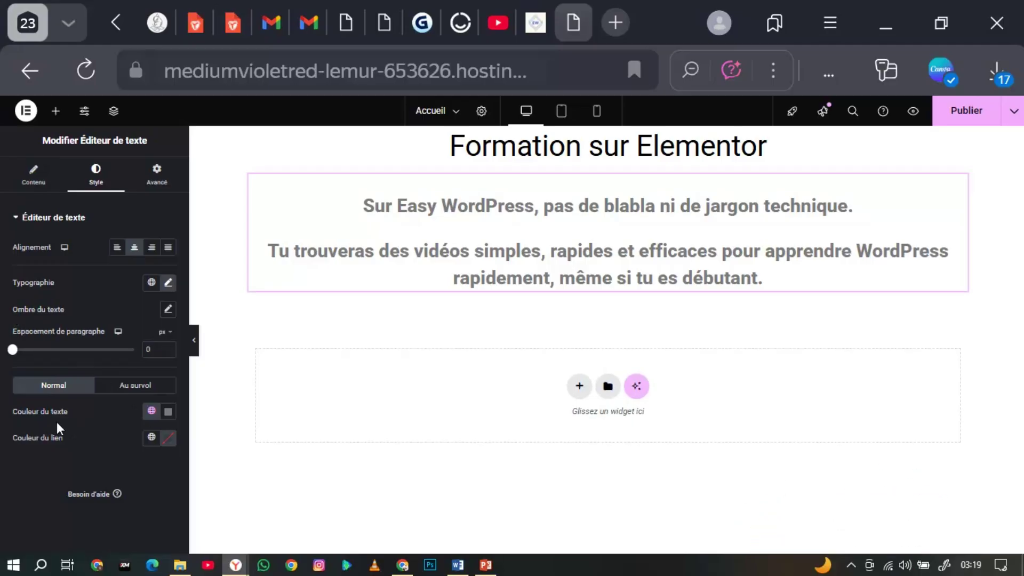
{"action": "left_click", "coordinate": [168, 414]}
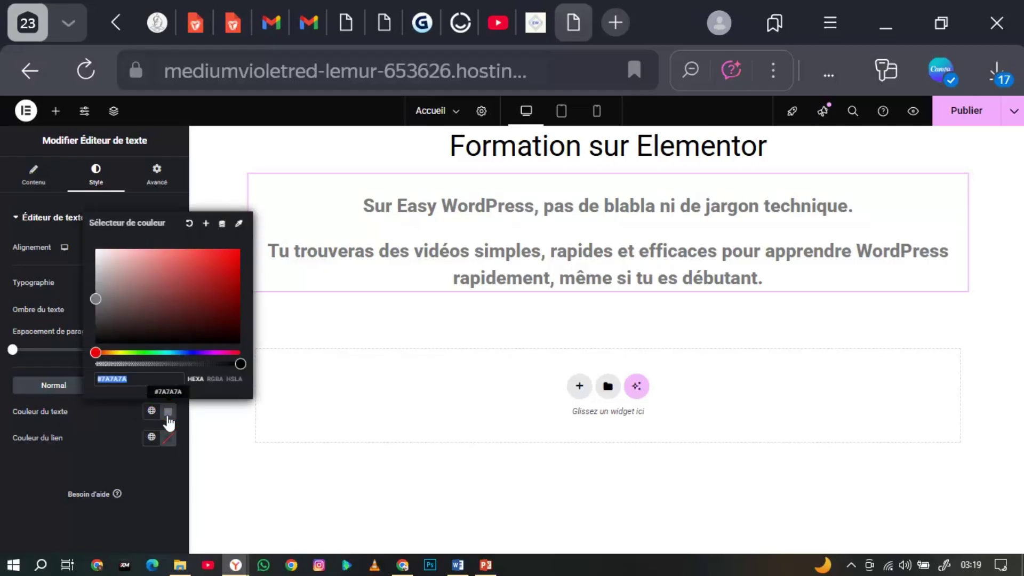
{"action": "left_click_drag", "start_coordinate": [137, 279], "coordinate": [99, 344]}
{"action": "left_click", "coordinate": [80, 389]}
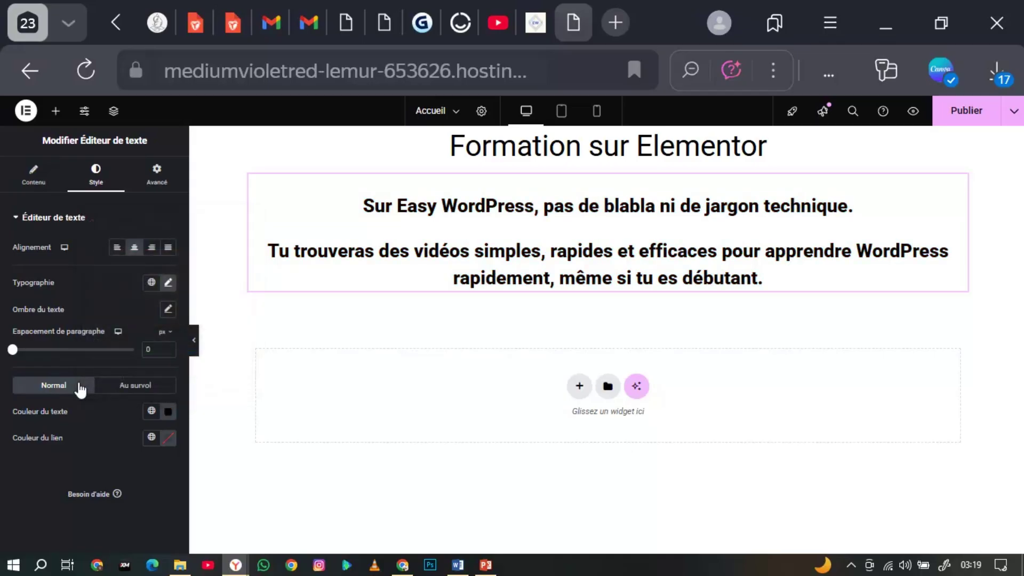
- In the text editor's advanced layout settings, try the Début order, set the order to Fin, and look through the remaining sections
{"action": "left_click", "coordinate": [157, 177]}
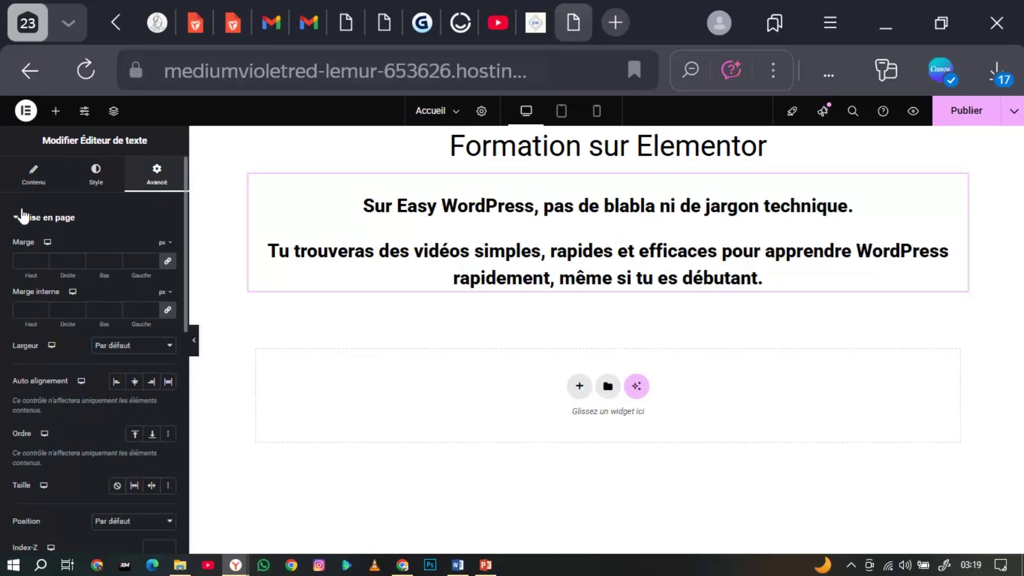
{"action": "left_click", "coordinate": [135, 384]}
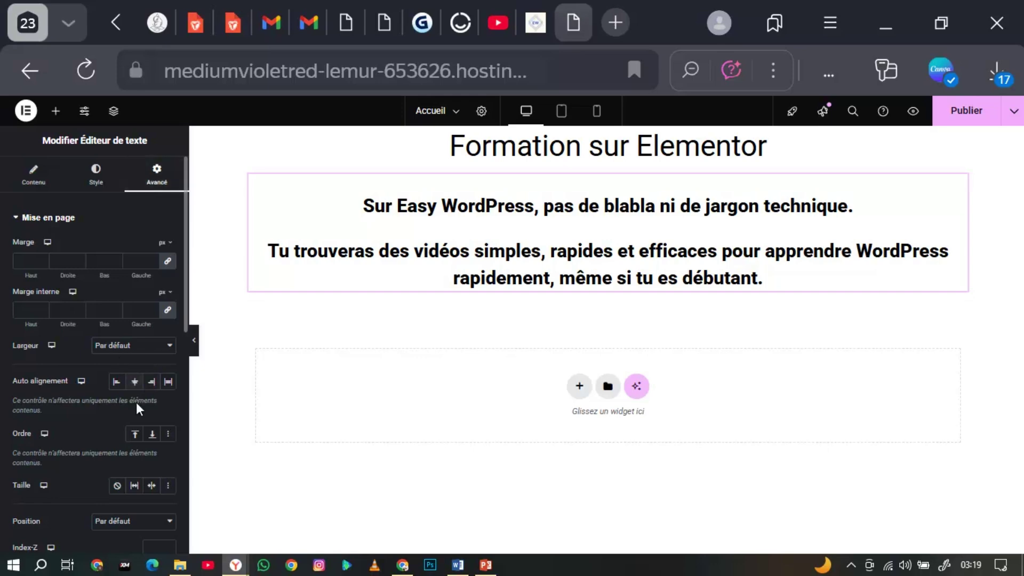
{"action": "left_click", "coordinate": [136, 434]}
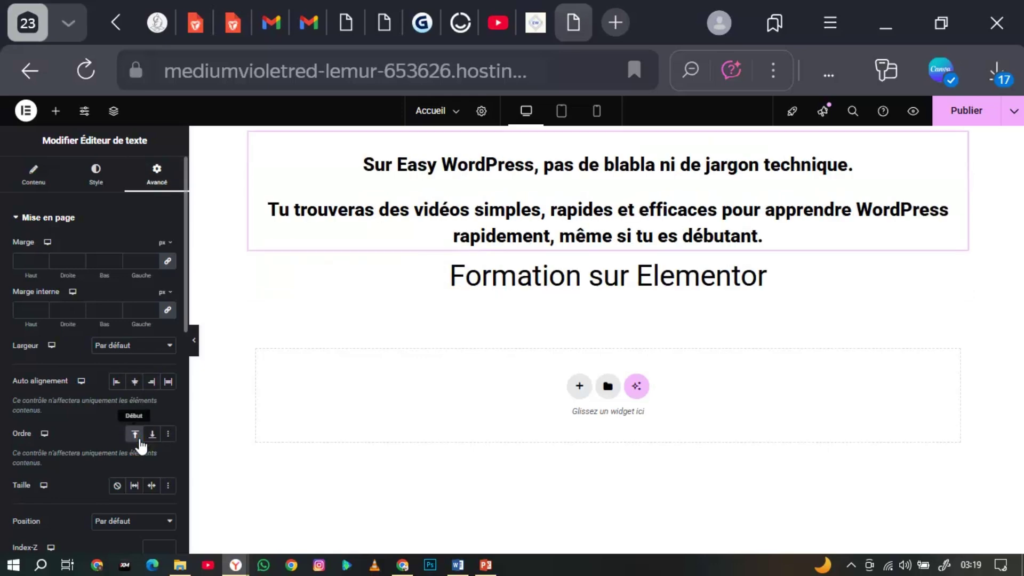
{"action": "left_click", "coordinate": [152, 434]}
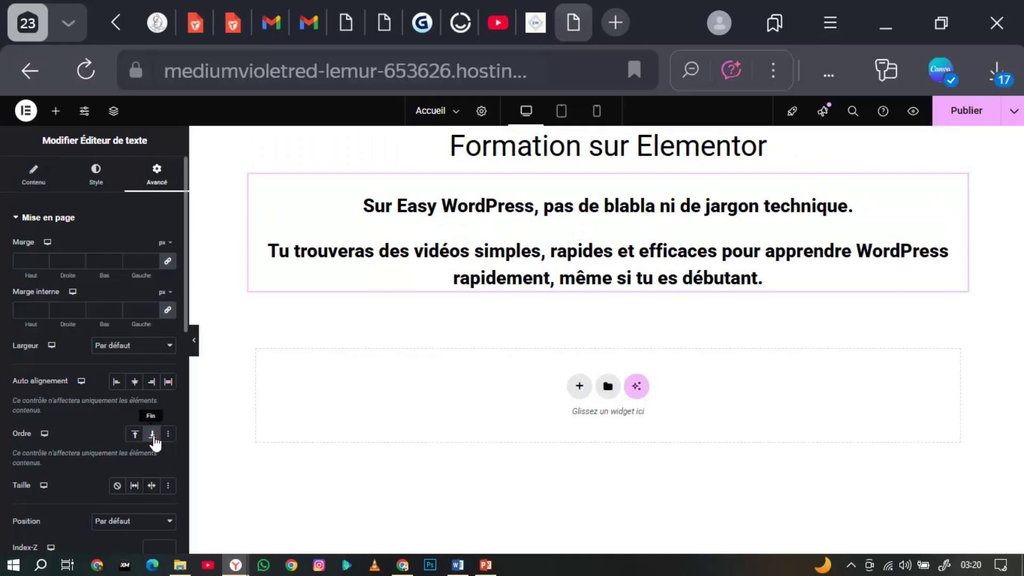
{"action": "scroll", "coordinate": [154, 442], "scroll_direction": "down", "scroll_amount": 1}
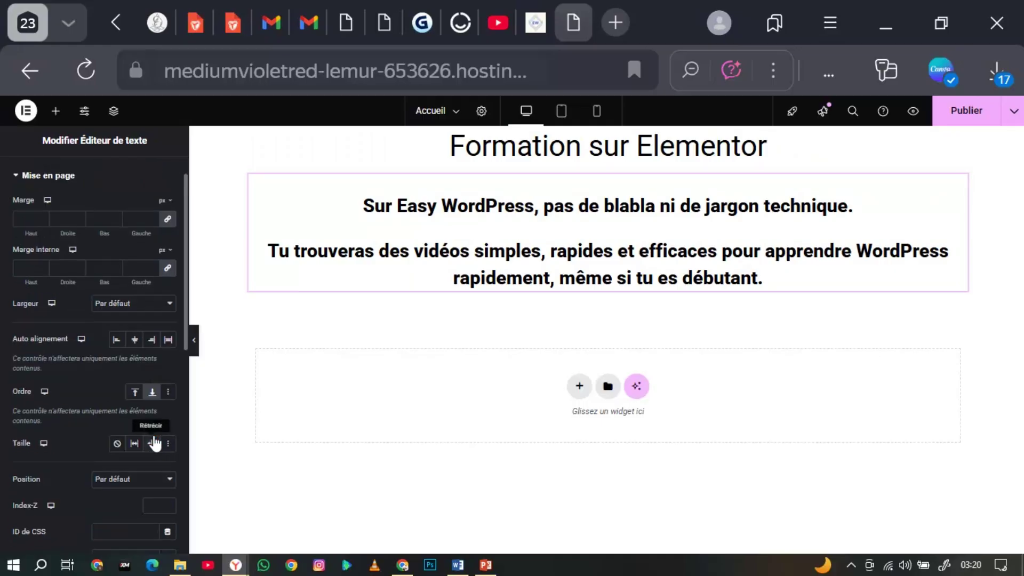
{"action": "scroll", "coordinate": [79, 474], "scroll_direction": "down", "scroll_amount": 10}
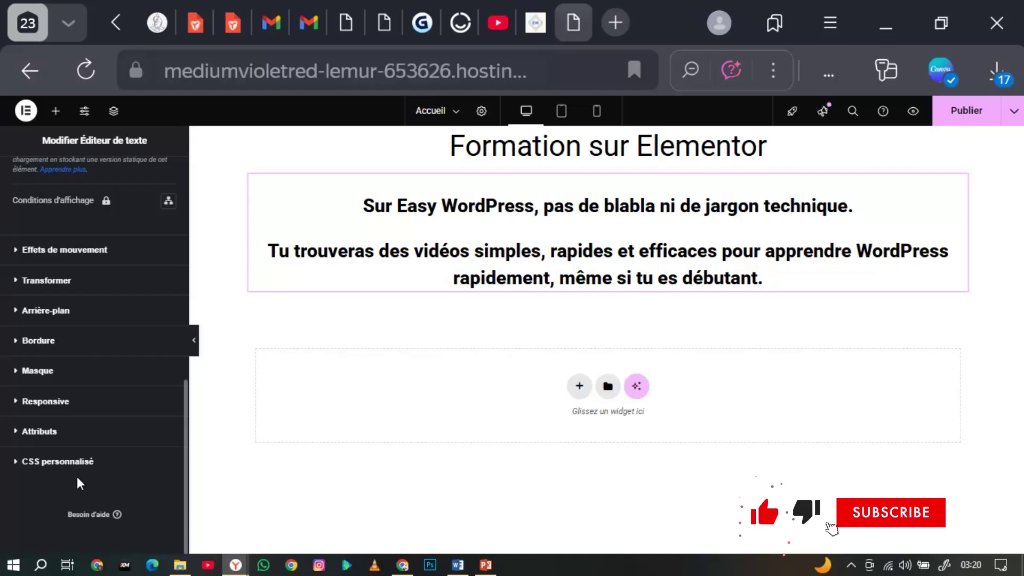
{"action": "scroll", "coordinate": [47, 447], "scroll_direction": "up", "scroll_amount": 10}
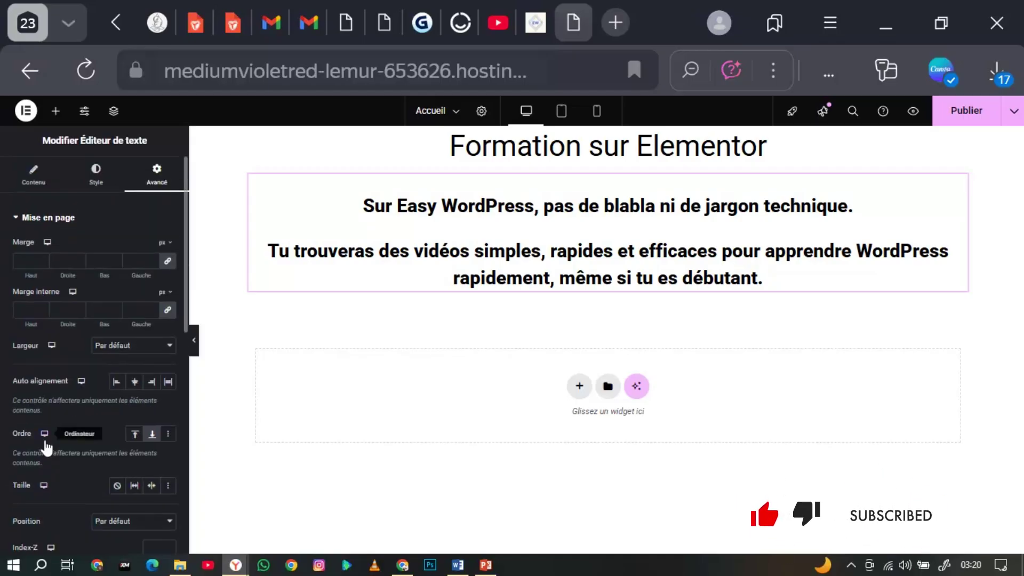
- Add an Image widget between the Formation sur Elementor heading and the text editor
{"action": "left_click", "coordinate": [56, 112]}
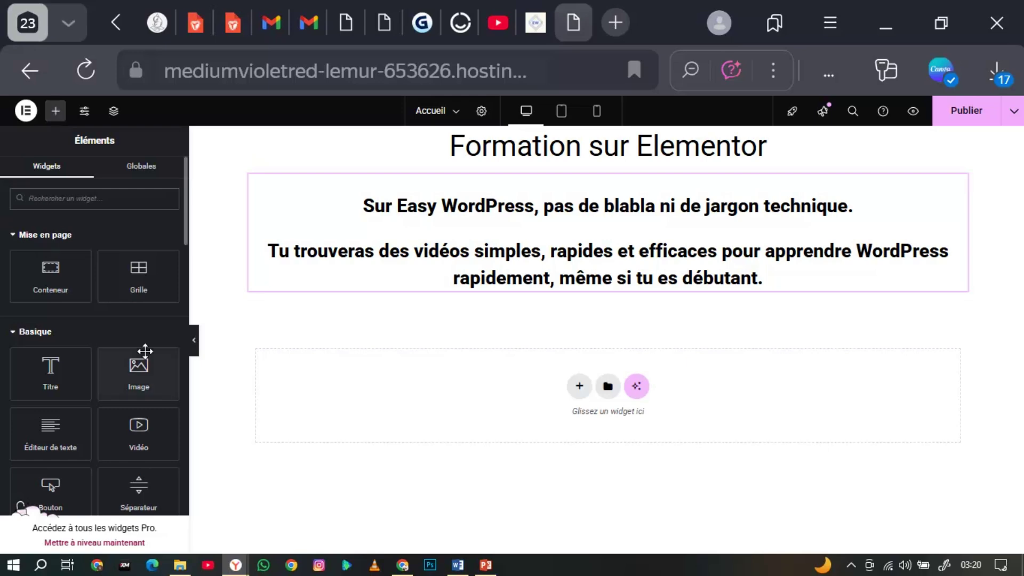
{"action": "scroll", "coordinate": [149, 354], "scroll_direction": "down", "scroll_amount": 1}
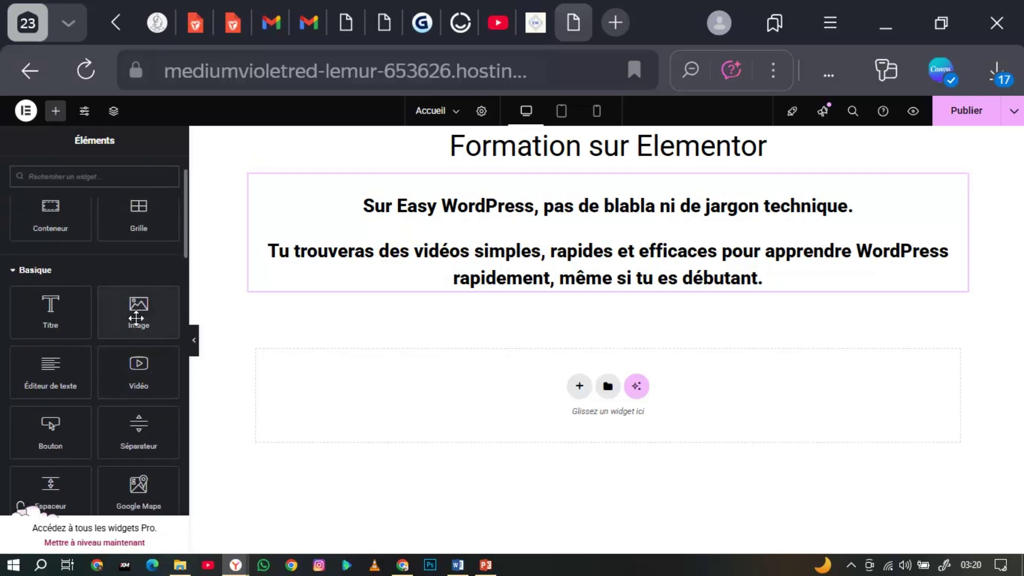
{"action": "left_click_drag", "start_coordinate": [140, 315], "coordinate": [566, 293]}
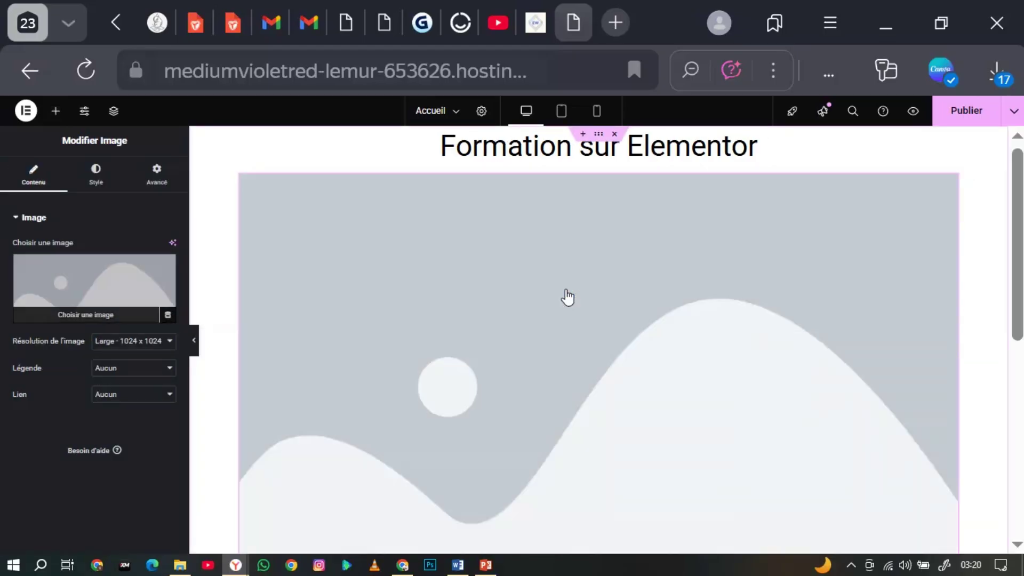
{"action": "scroll", "coordinate": [715, 414], "scroll_direction": "down", "scroll_amount": 4}
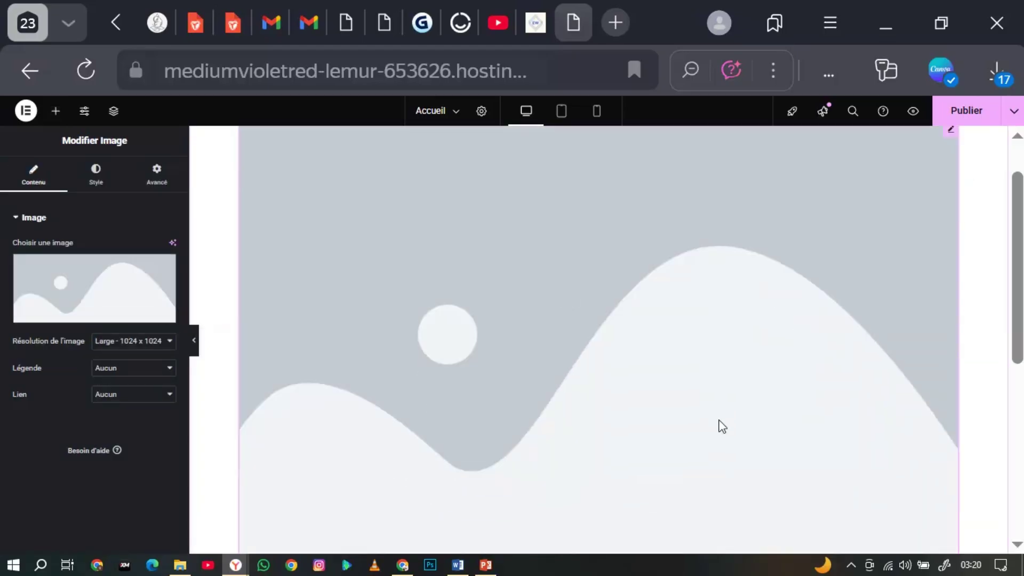
{"action": "scroll", "coordinate": [722, 426], "scroll_direction": "up", "scroll_amount": 3}
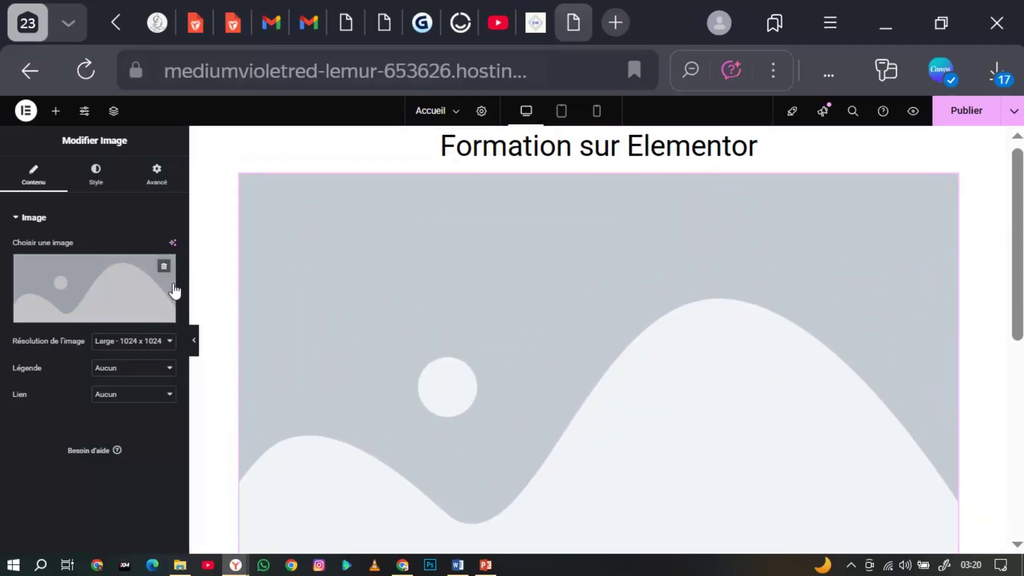
- Remove the Image widget's placeholder, upload photo-pro from the Downloads folder, and insert it as the widget's image
{"action": "left_click", "coordinate": [166, 268]}
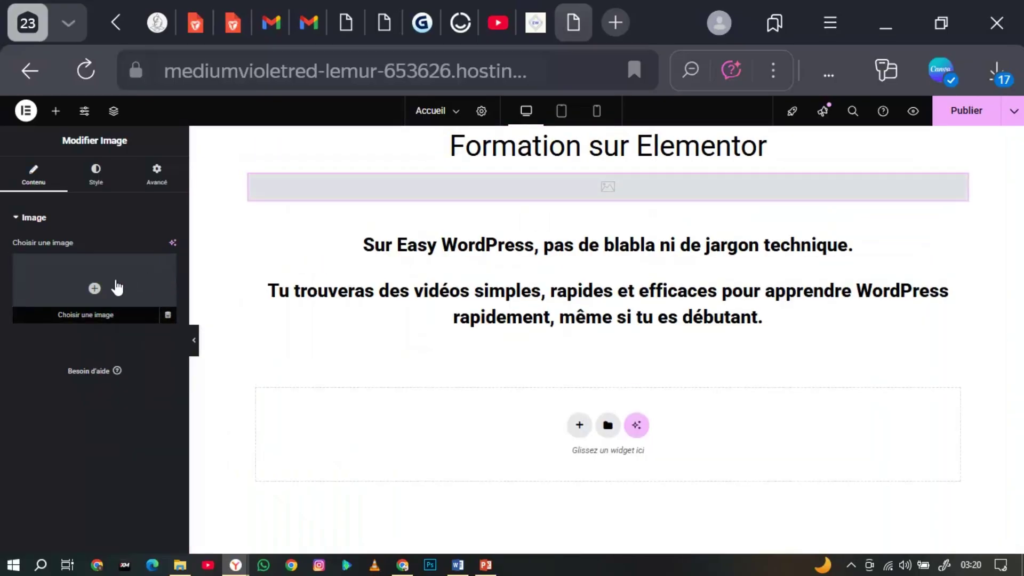
{"action": "left_click", "coordinate": [94, 290]}
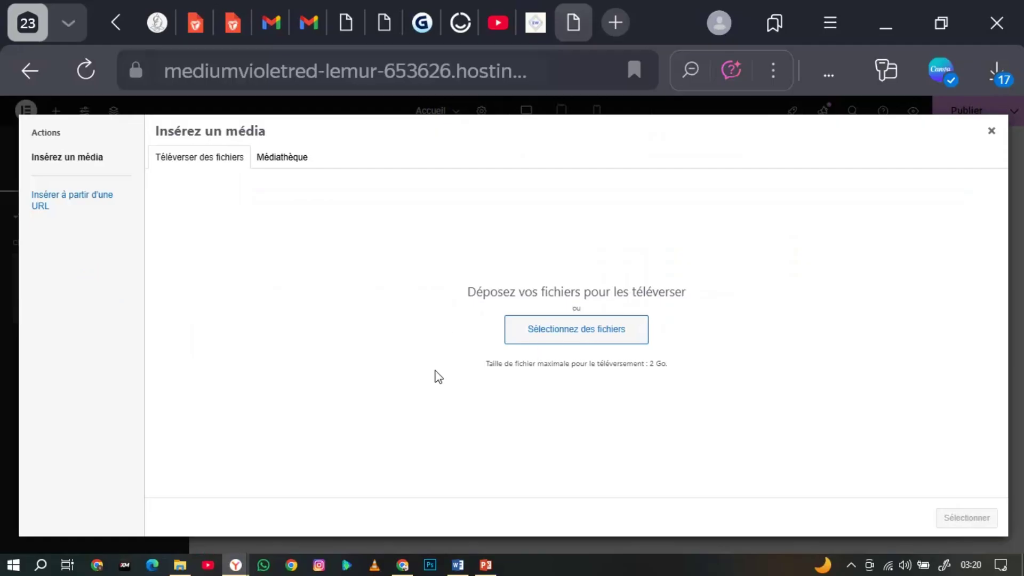
{"action": "left_click", "coordinate": [570, 335]}
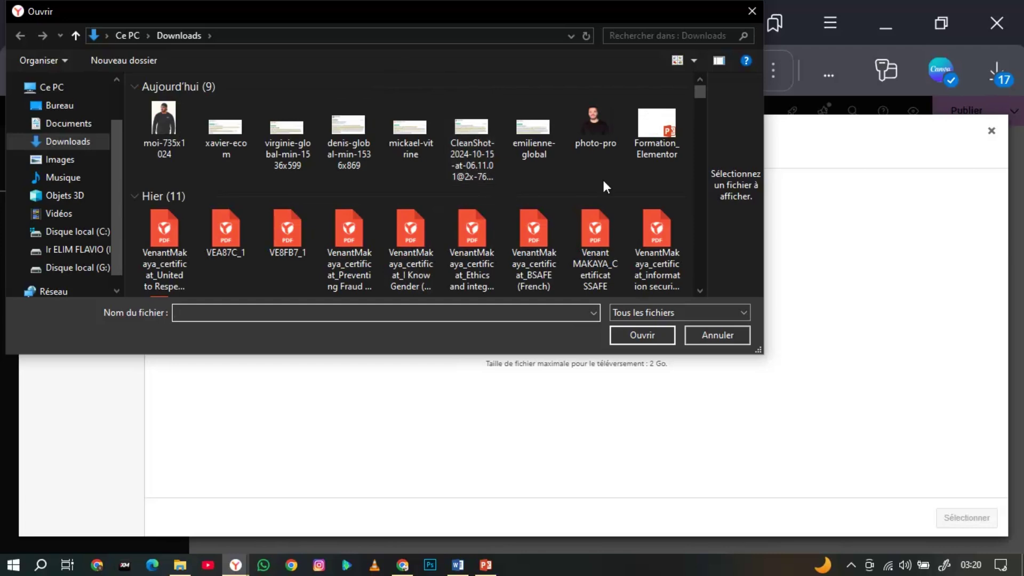
{"action": "left_click", "coordinate": [591, 114]}
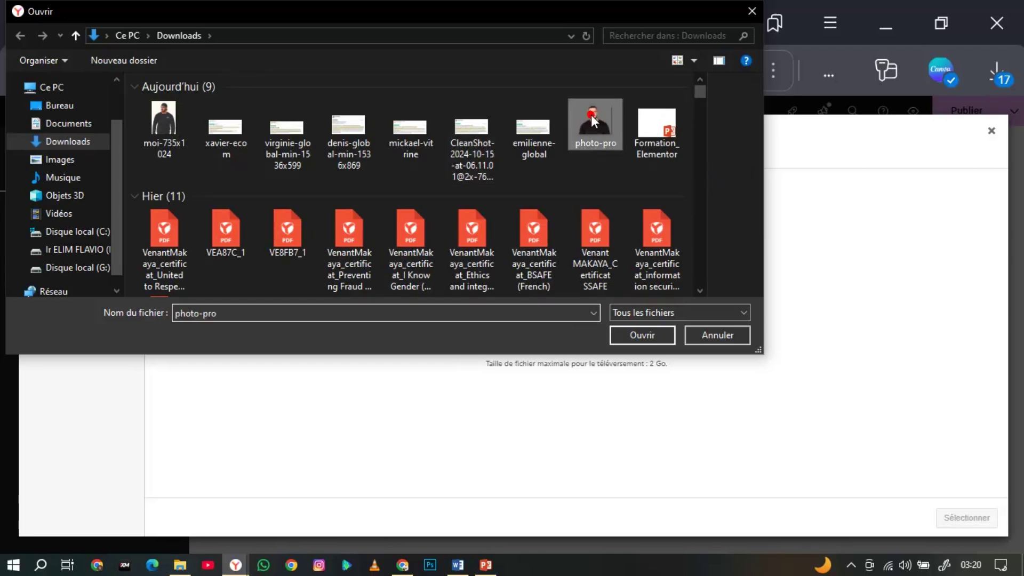
{"action": "left_click", "coordinate": [635, 335]}
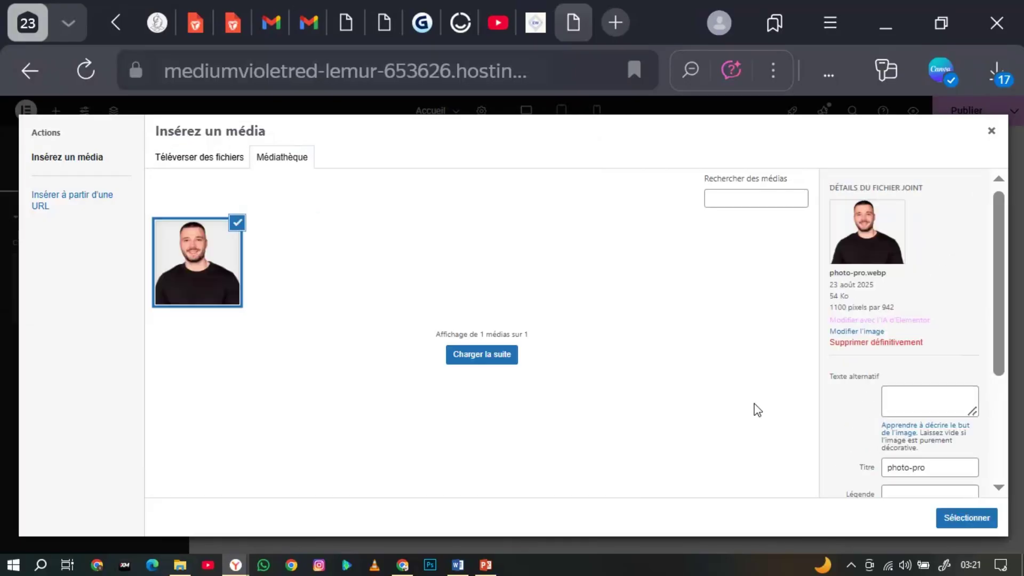
{"action": "left_click", "coordinate": [966, 518]}
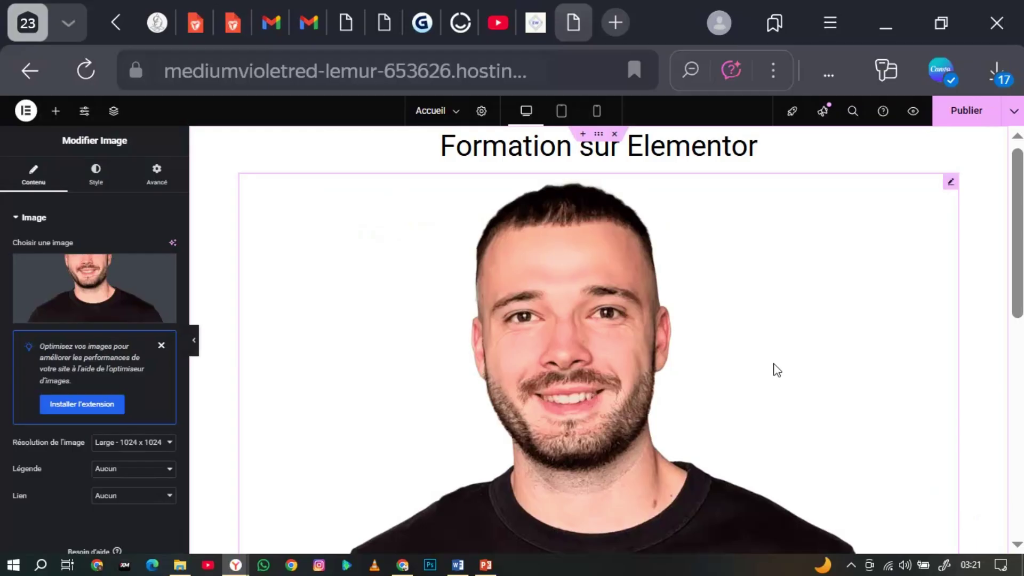
- Examine the inserted photo's size and position relative to the heading and paragraphs, using a reduced browser zoom
{"action": "scroll", "coordinate": [775, 368], "scroll_direction": "down", "scroll_amount": 10}
{"action": "scroll", "coordinate": [775, 368], "scroll_direction": "up", "scroll_amount": 2}
{"action": "scroll", "coordinate": [776, 369], "scroll_direction": "up", "scroll_amount": 8}
{"action": "scroll", "coordinate": [777, 369], "scroll_direction": "down", "scroll_amount": 8}
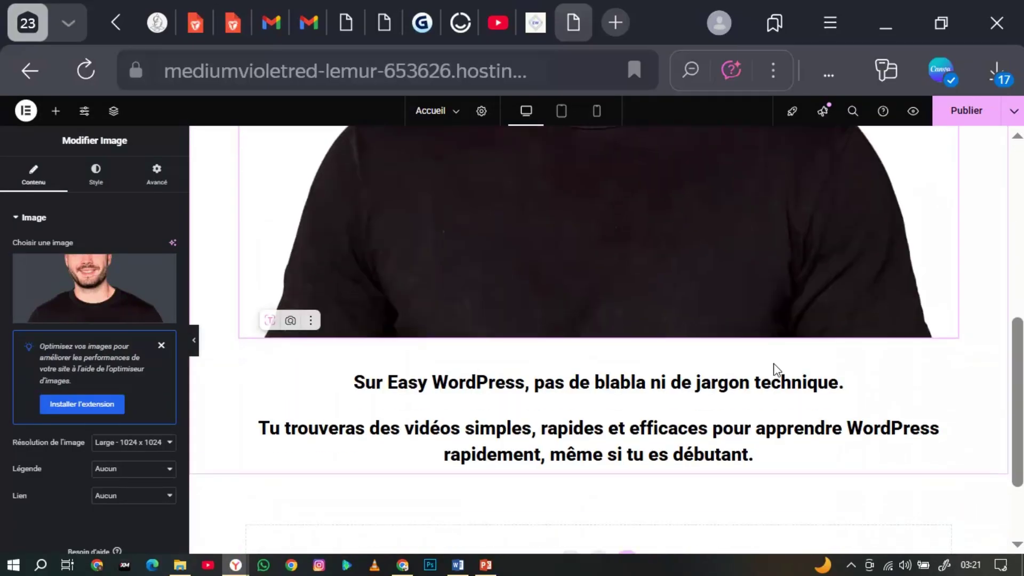
{"action": "scroll", "coordinate": [777, 369], "scroll_direction": "down", "scroll_amount": 2}
{"action": "scroll", "coordinate": [776, 369], "scroll_direction": "up", "scroll_amount": 8}
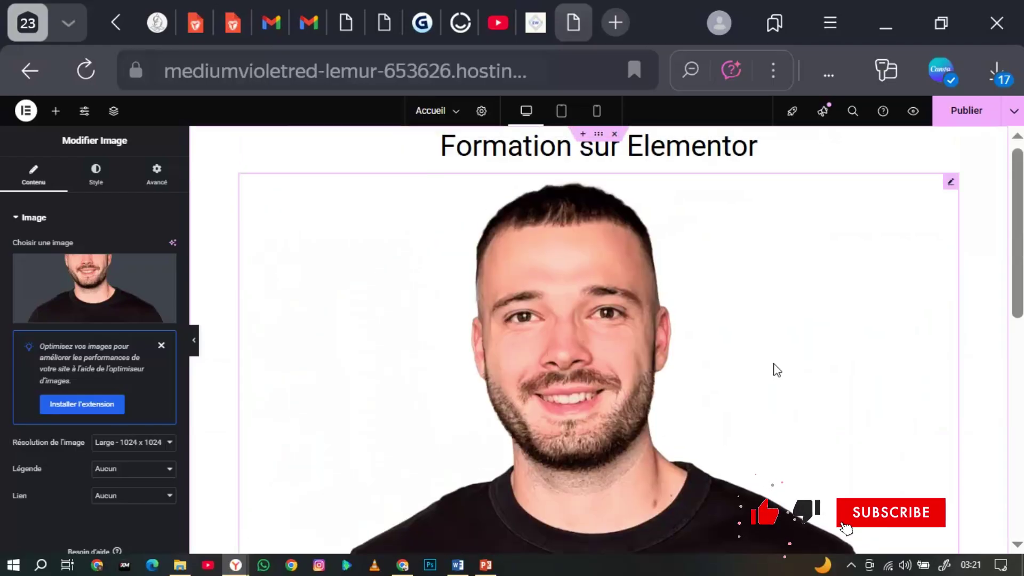
{"action": "key", "text": "ctrl+minus"}
{"action": "key", "text": "ctrl+minus"}
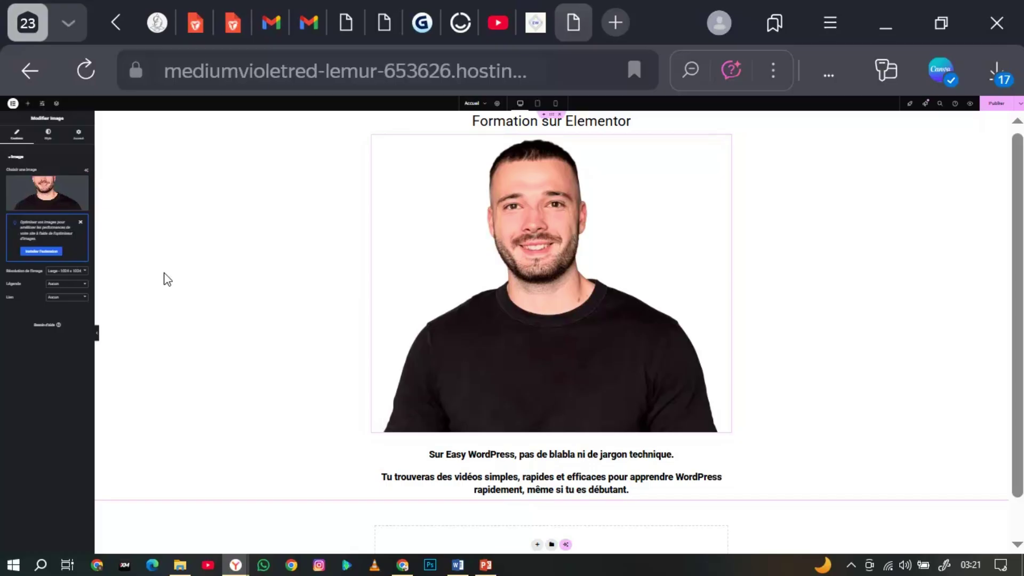
{"action": "key", "text": "ctrl+plus"}
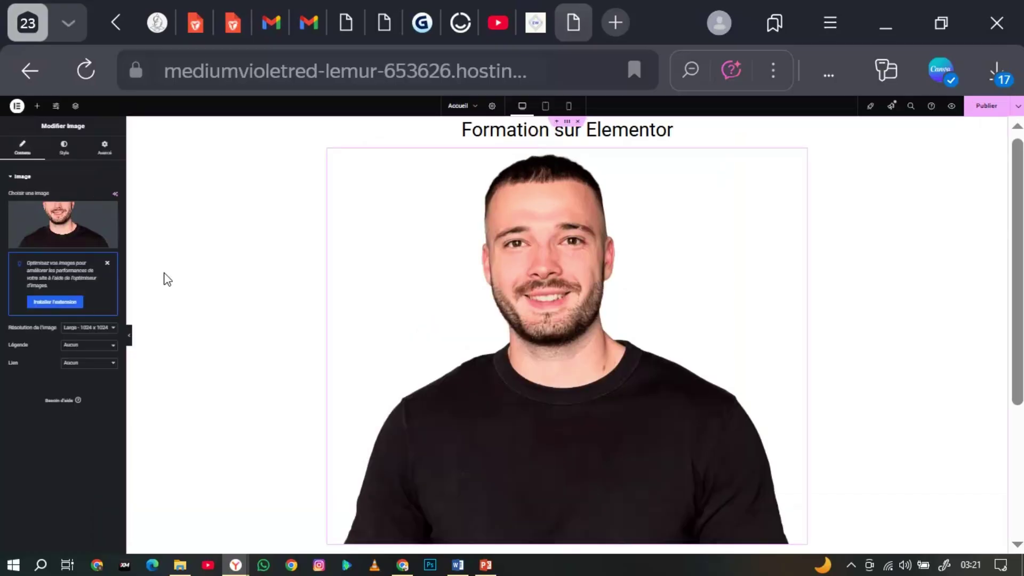
{"action": "key", "text": "ctrl+0"}
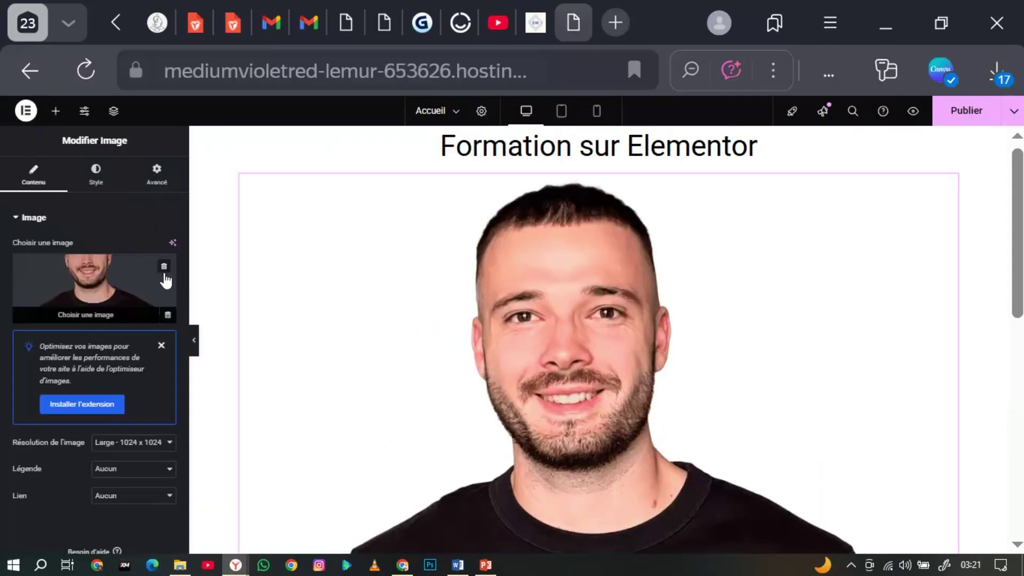
{"action": "key", "text": "ctrl+minus"}
{"action": "key", "text": "ctrl+minus"}
{"action": "key", "text": "ctrl+minus"}
{"action": "key", "text": "ctrl+minus"}
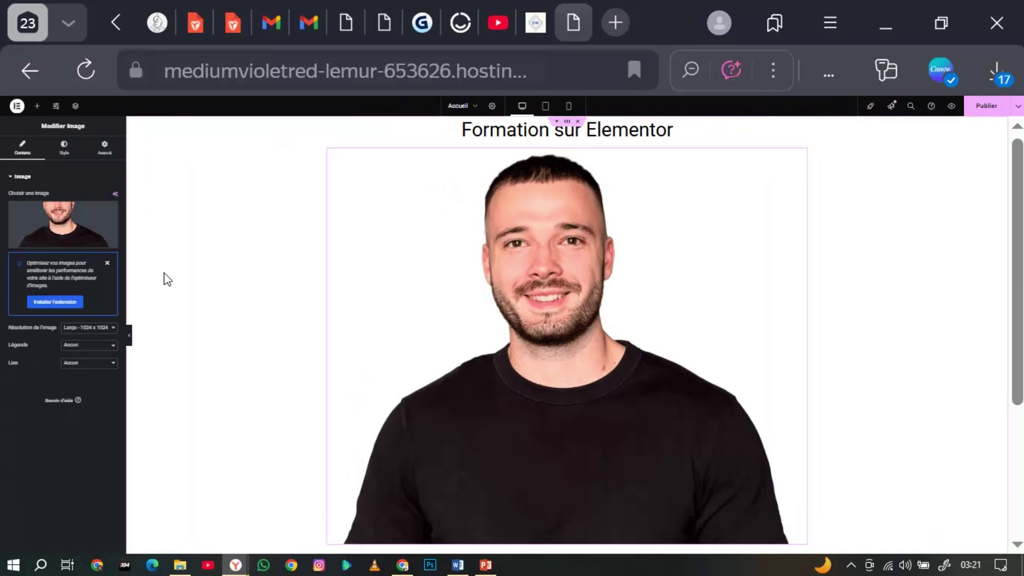
- Reduce the photo's width to 42% in the Image widget's style settings
{"action": "left_click", "coordinate": [691, 70]}
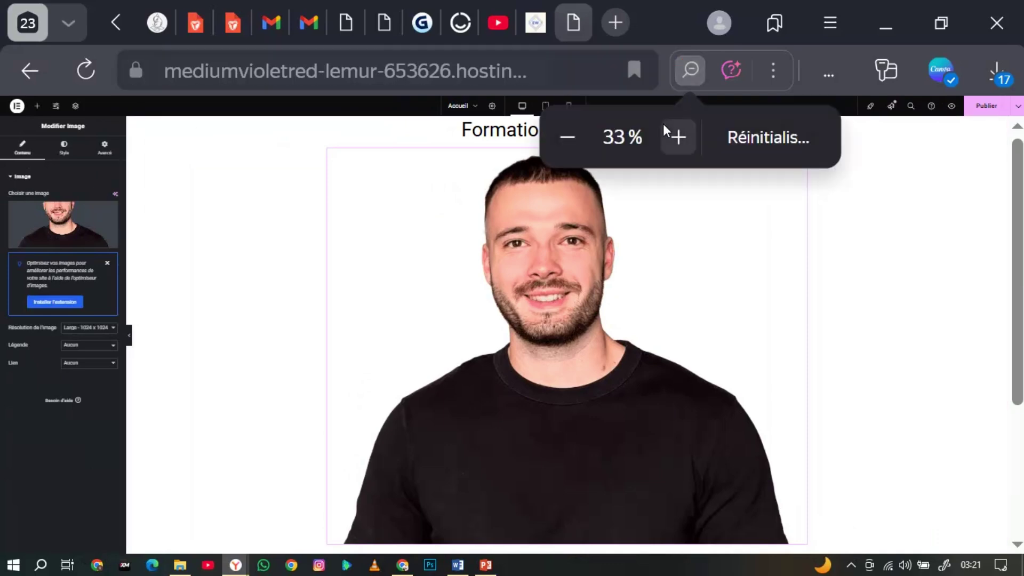
{"action": "left_click", "coordinate": [679, 139]}
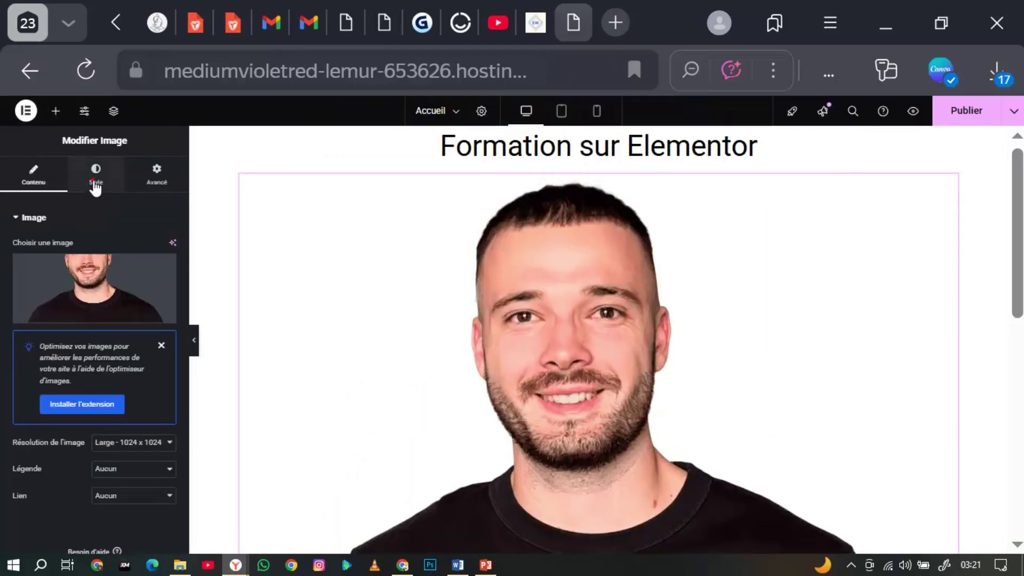
{"action": "left_click", "coordinate": [96, 181]}
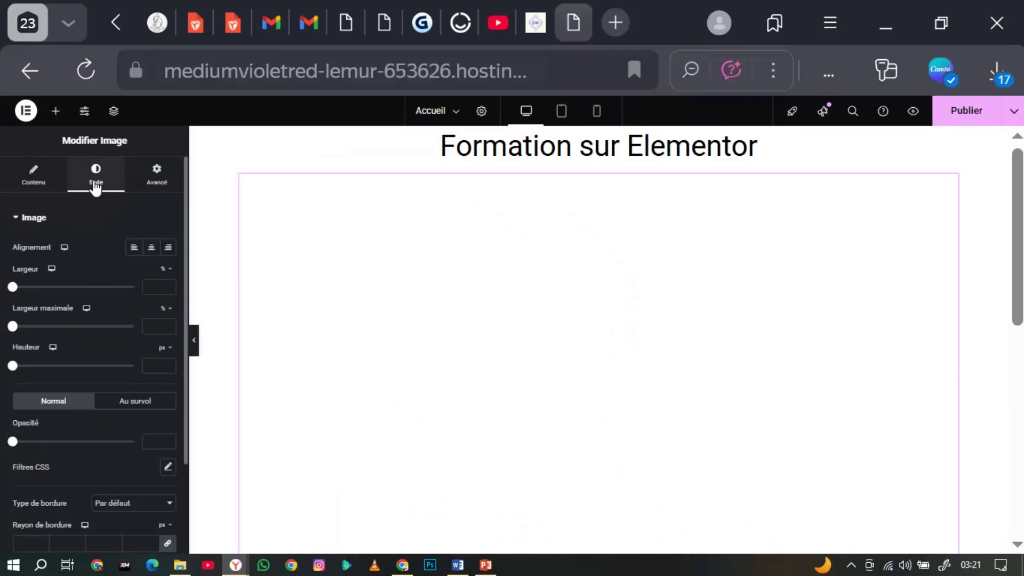
{"action": "scroll", "coordinate": [406, 414], "scroll_direction": "down", "scroll_amount": 5}
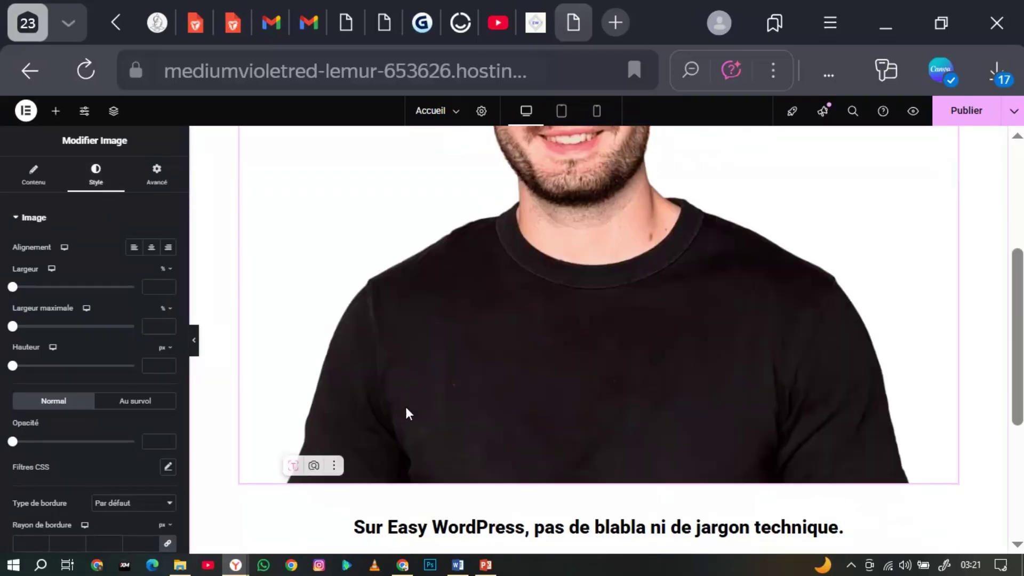
{"action": "scroll", "coordinate": [406, 413], "scroll_direction": "down", "scroll_amount": 3}
{"action": "scroll", "coordinate": [407, 413], "scroll_direction": "up", "scroll_amount": 6}
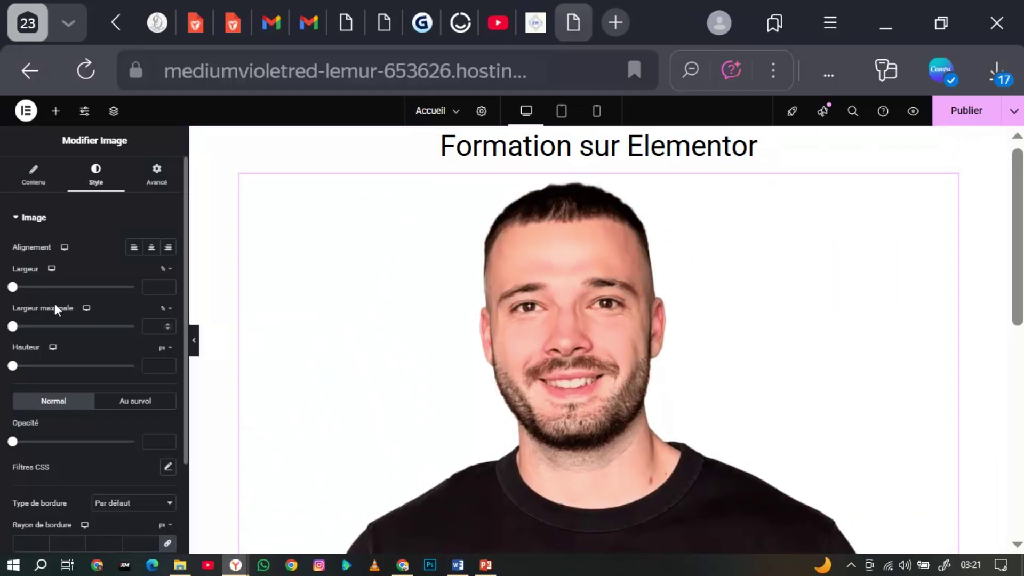
{"action": "left_click_drag", "start_coordinate": [17, 290], "coordinate": [65, 308]}
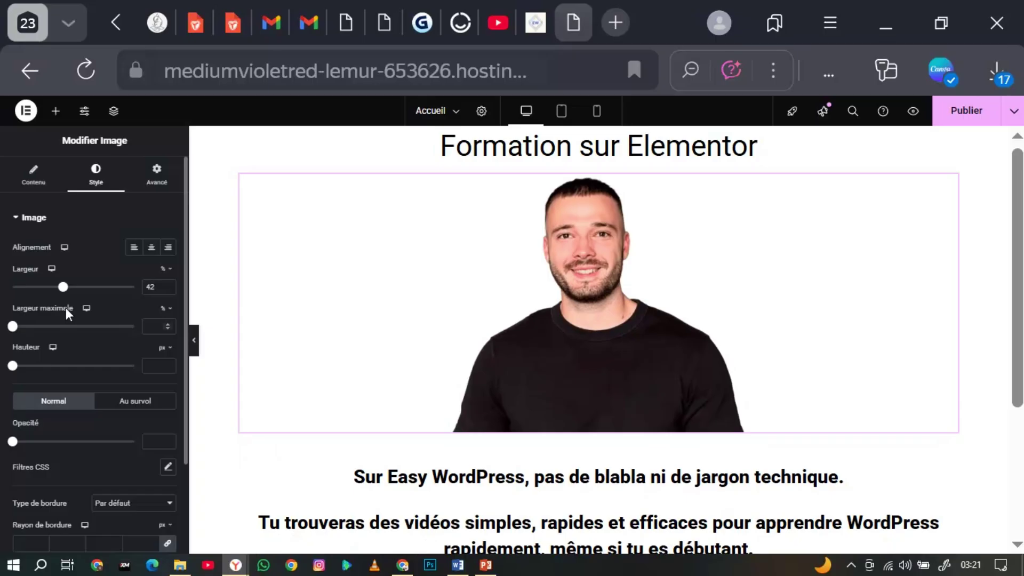
- Try the Gauche and Droite alignments on the photo, and set its alignment to Centre
{"action": "left_click", "coordinate": [136, 250]}
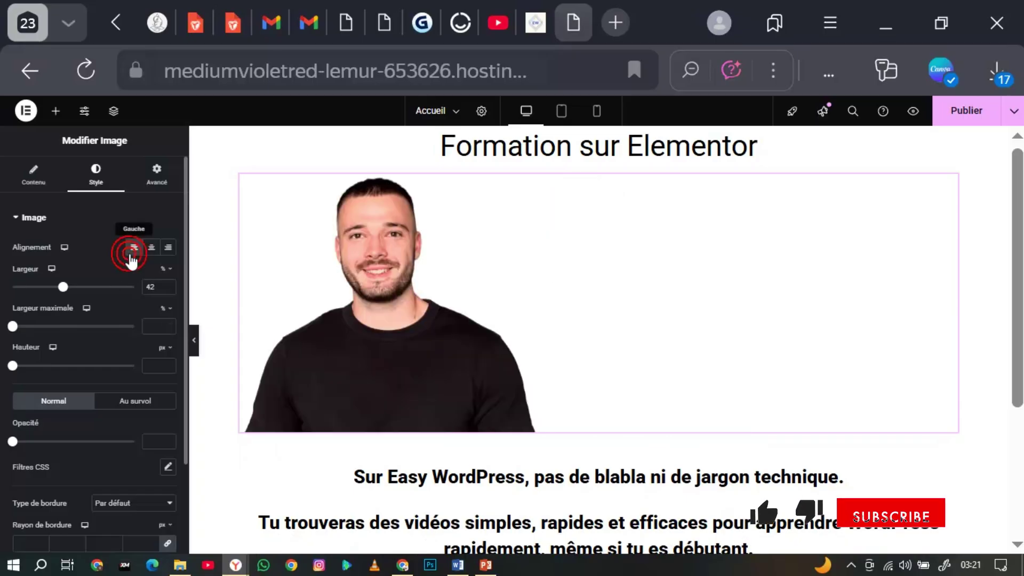
{"action": "left_click", "coordinate": [168, 249]}
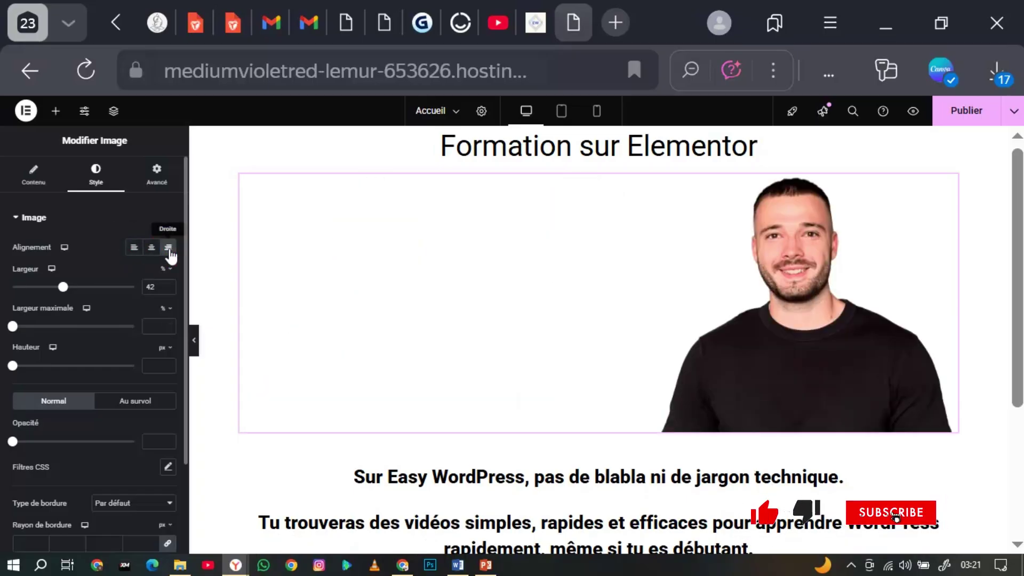
{"action": "left_click", "coordinate": [152, 248]}
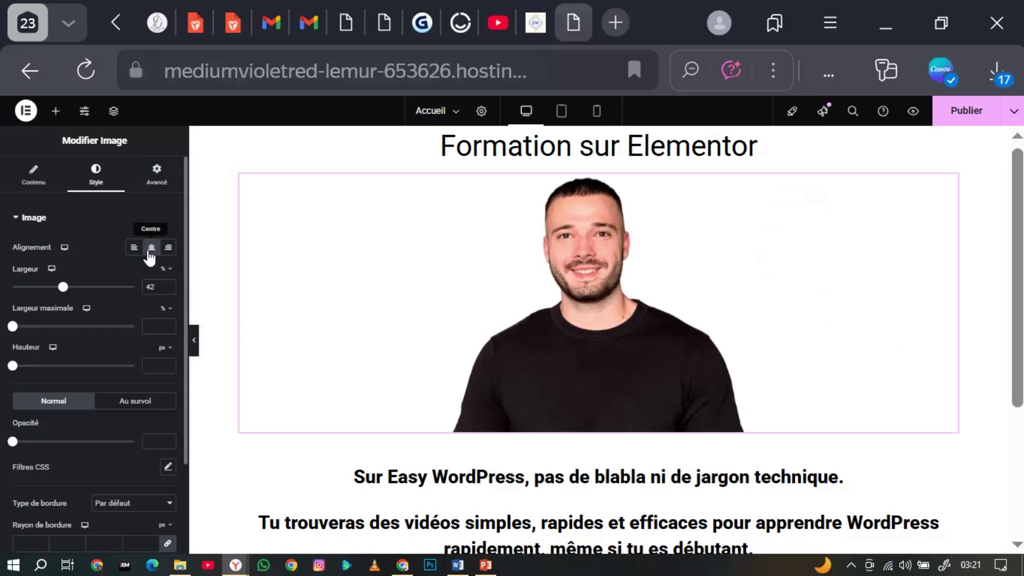
- Try a height of 329 px on the photo, undo it, and restore the Centre alignment
{"action": "scroll", "coordinate": [133, 354], "scroll_direction": "down", "scroll_amount": 2}
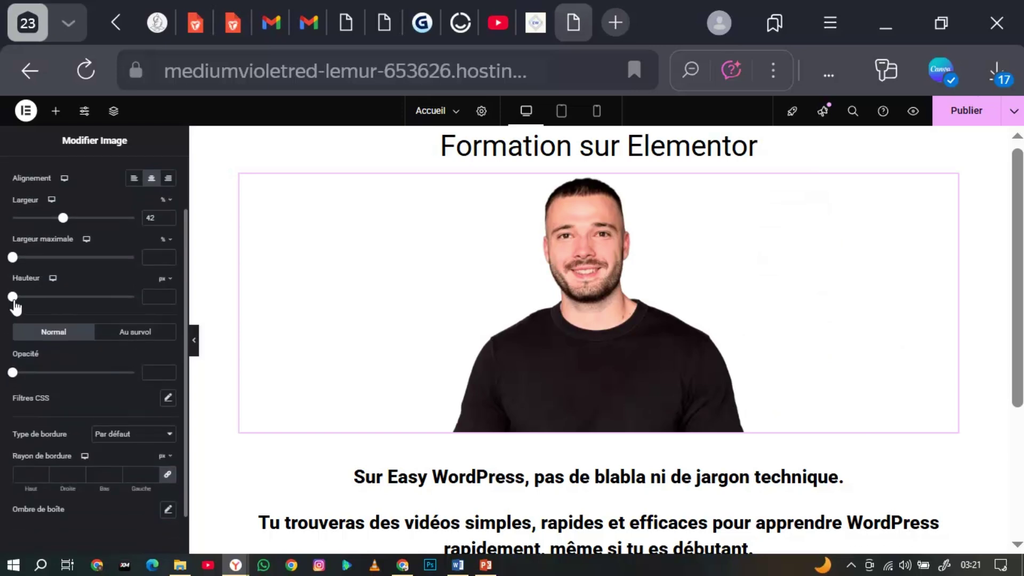
{"action": "left_click", "coordinate": [14, 298]}
{"action": "left_click_drag", "start_coordinate": [30, 304], "coordinate": [94, 306]}
{"action": "key", "text": "Right"}
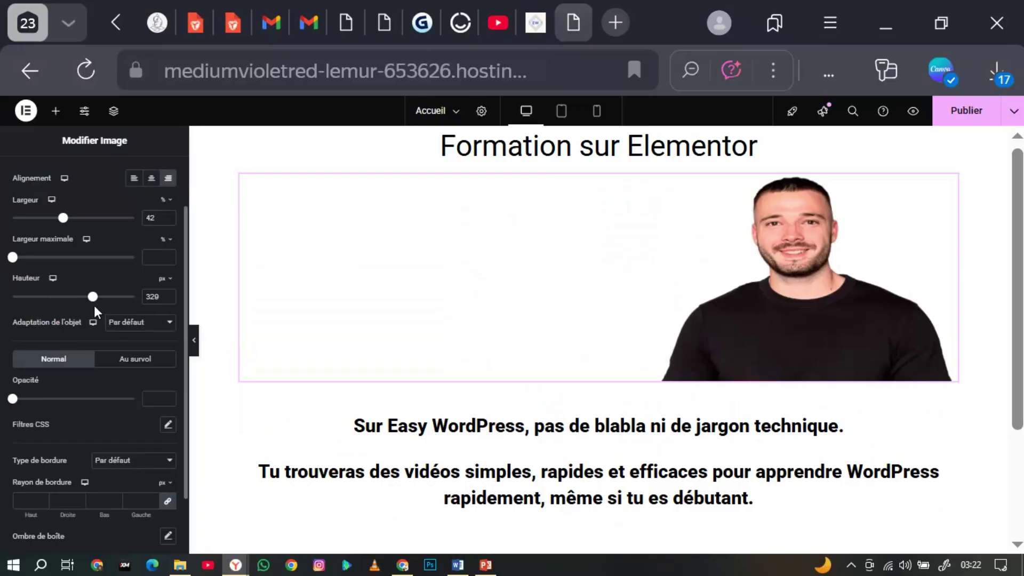
{"action": "key", "text": "ctrl+z"}
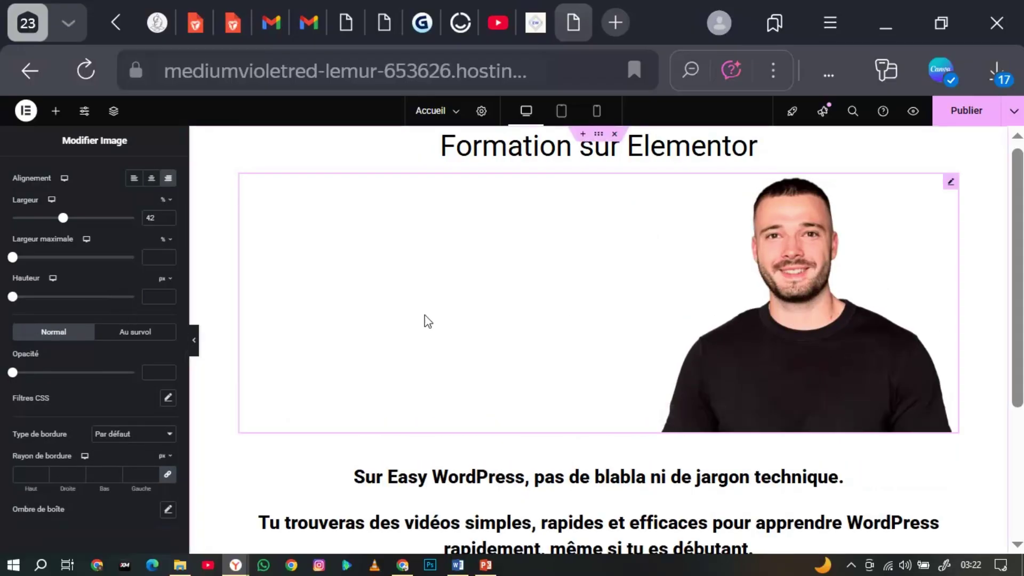
{"action": "left_click", "coordinate": [151, 180]}
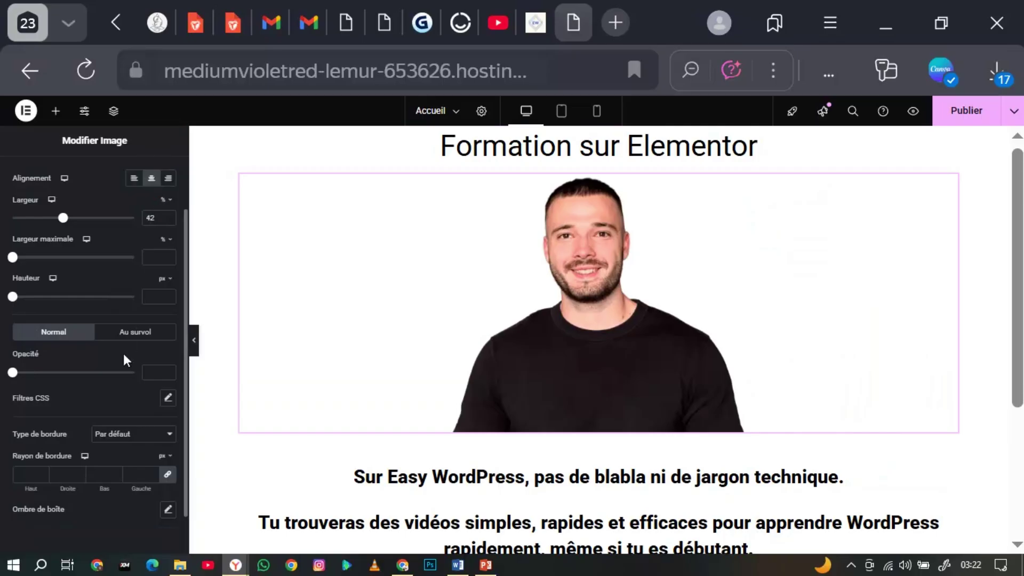
- Try an opacity of 0.1 on the photo, and set its opacity to 1
{"action": "scroll", "coordinate": [123, 355], "scroll_direction": "down", "scroll_amount": 1}
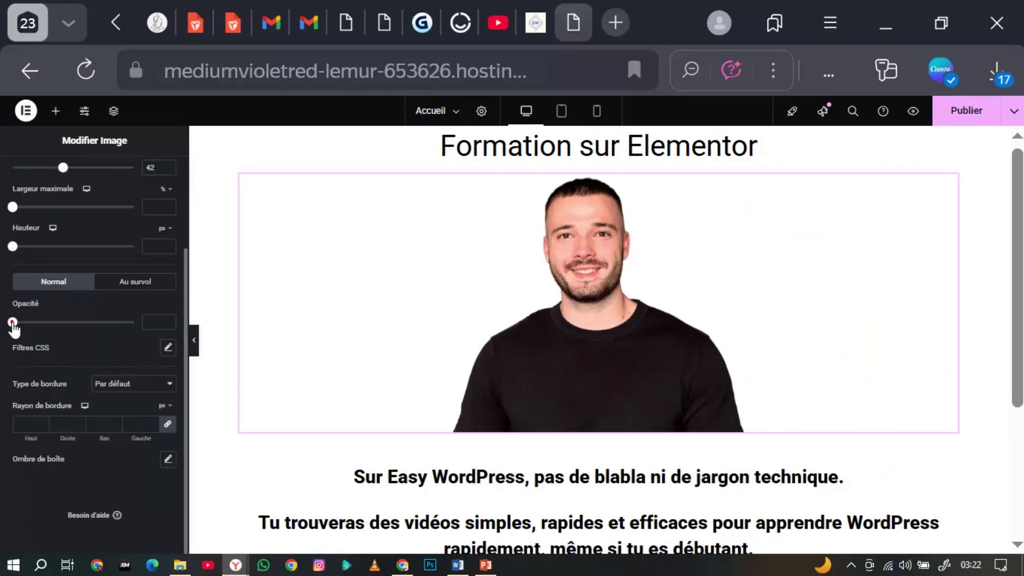
{"action": "left_click_drag", "start_coordinate": [13, 322], "coordinate": [5, 346]}
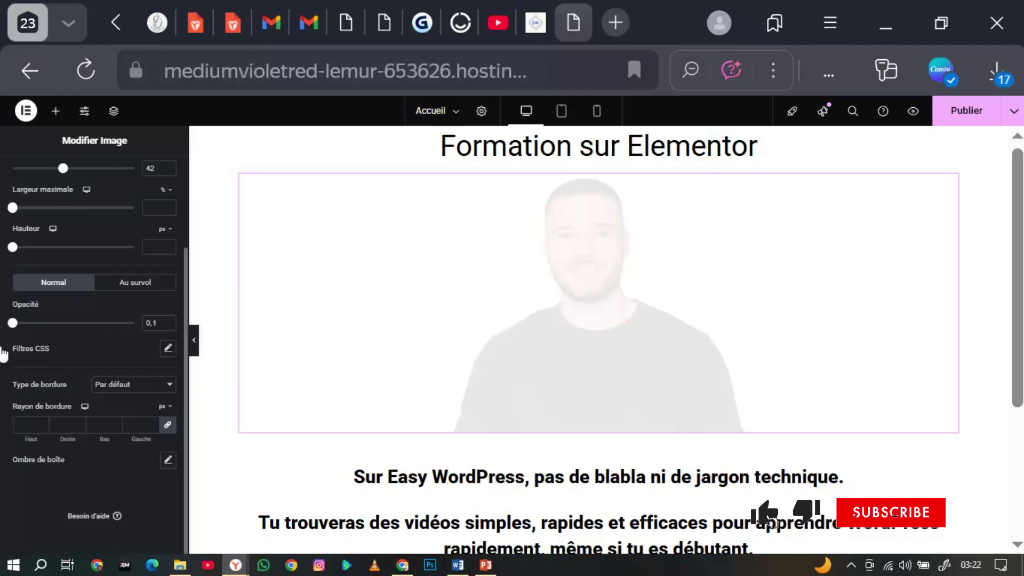
{"action": "left_click_drag", "start_coordinate": [3, 352], "coordinate": [159, 347]}
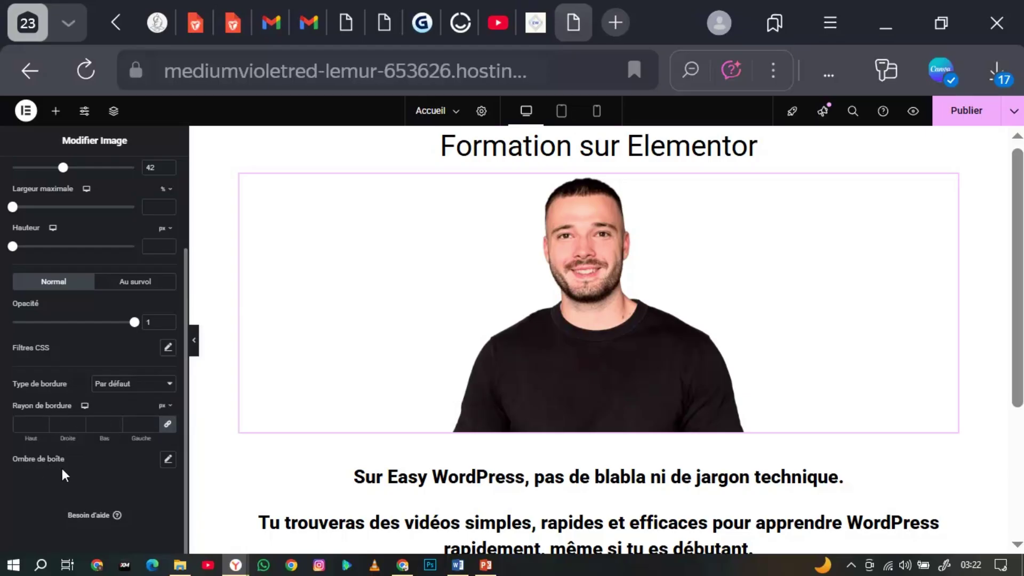
- Try a box shadow on the photo with horizontal offset -7 and vertical offset -5, and reset it
{"action": "left_click", "coordinate": [168, 459]}
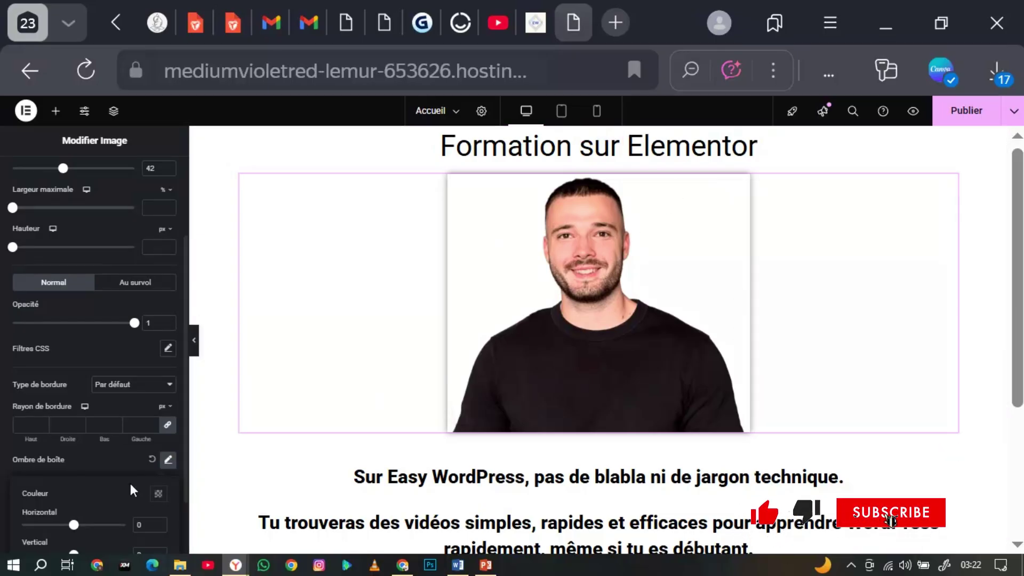
{"action": "scroll", "coordinate": [76, 522], "scroll_direction": "down", "scroll_amount": 2}
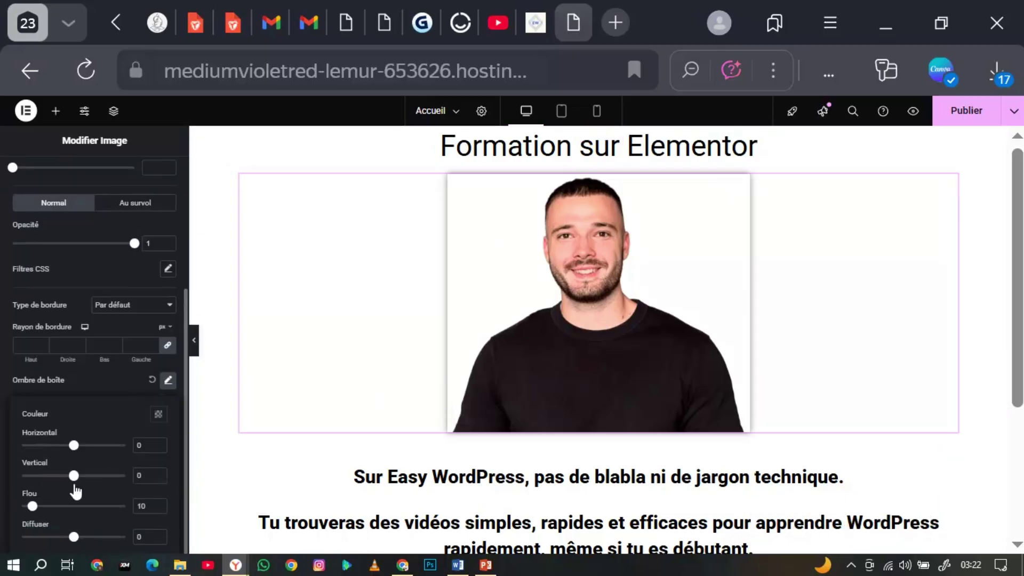
{"action": "left_click_drag", "start_coordinate": [75, 452], "coordinate": [71, 477]}
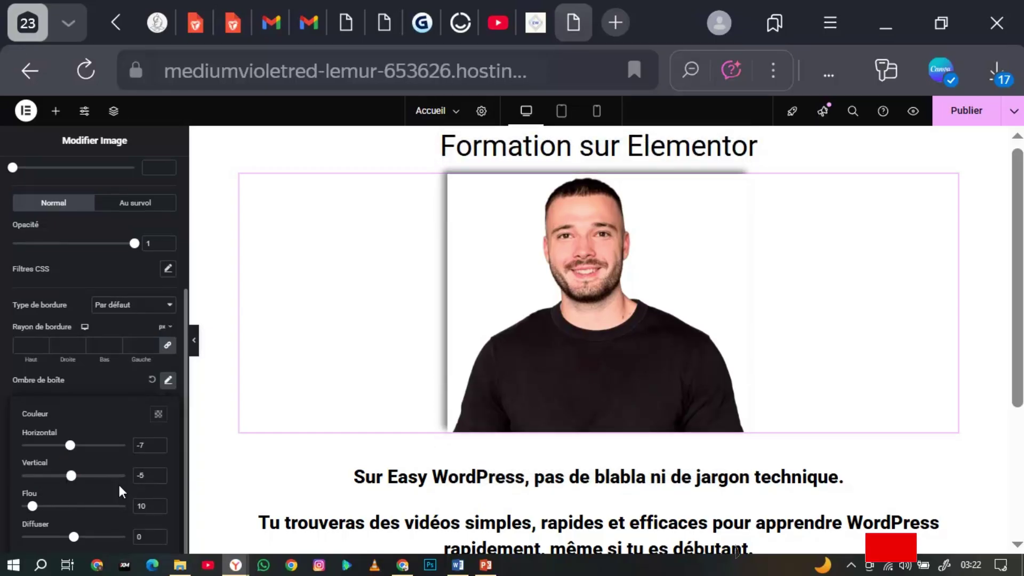
{"action": "left_click", "coordinate": [152, 381]}
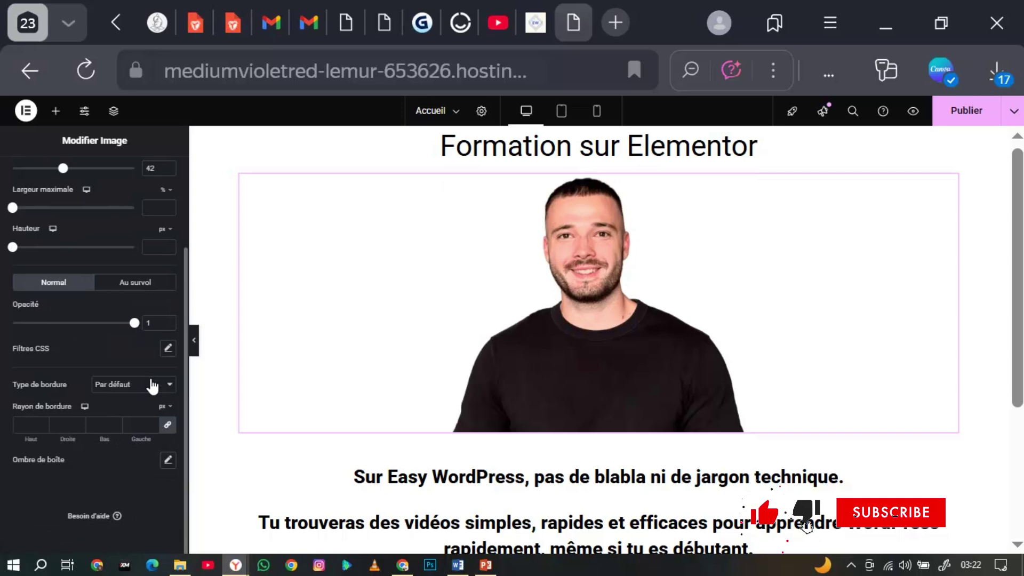
- Set the photo's width to 43% and look through the Image widget's advanced layout settings
{"action": "scroll", "coordinate": [153, 382], "scroll_direction": "up", "scroll_amount": 3}
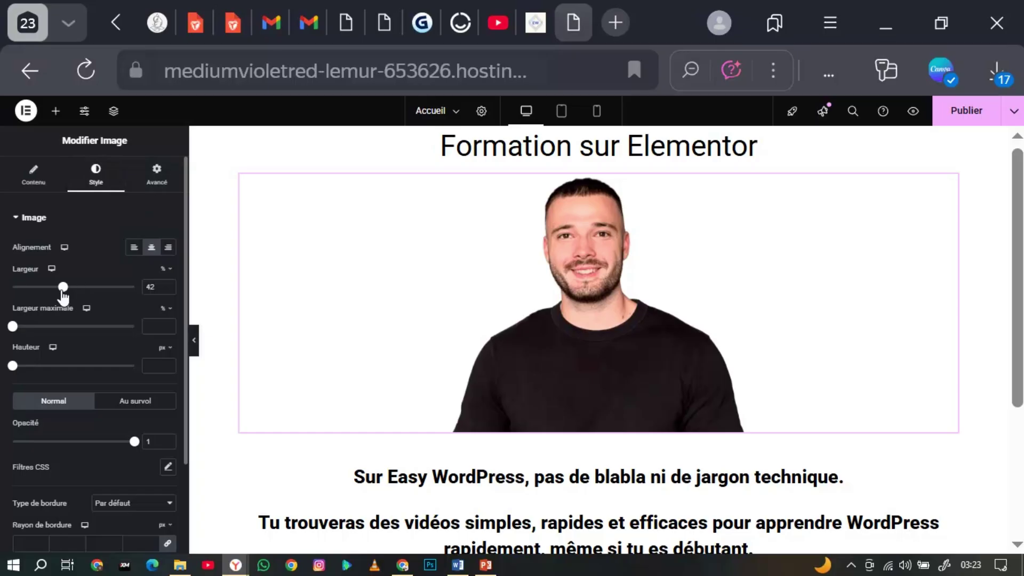
{"action": "mouse_move", "coordinate": [63, 288]}
{"action": "left_mouse_down"}
{"action": "mouse_move", "coordinate": [49, 288]}
{"action": "mouse_move", "coordinate": [64, 290]}
{"action": "left_mouse_up"}
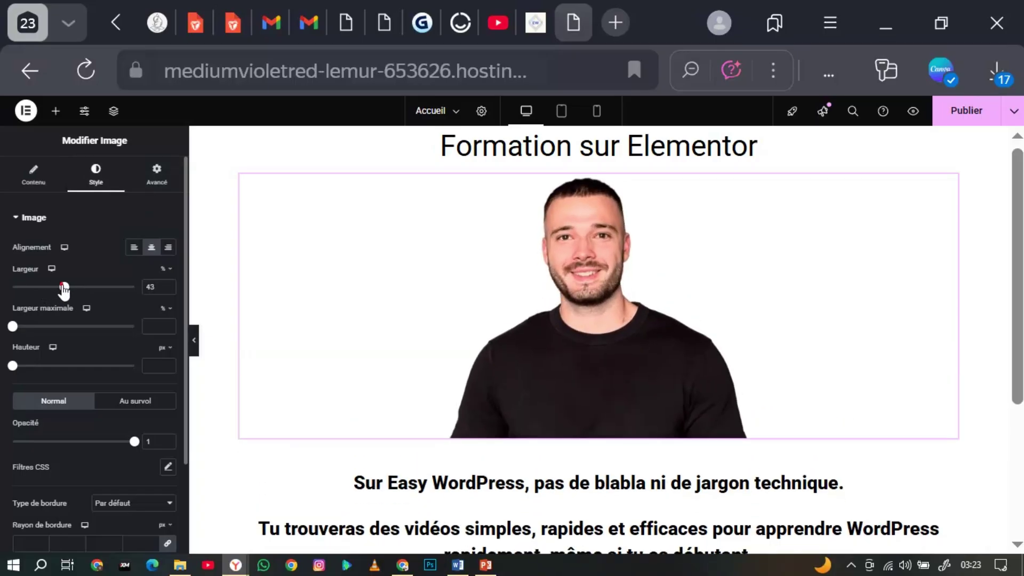
{"action": "left_click", "coordinate": [156, 178]}
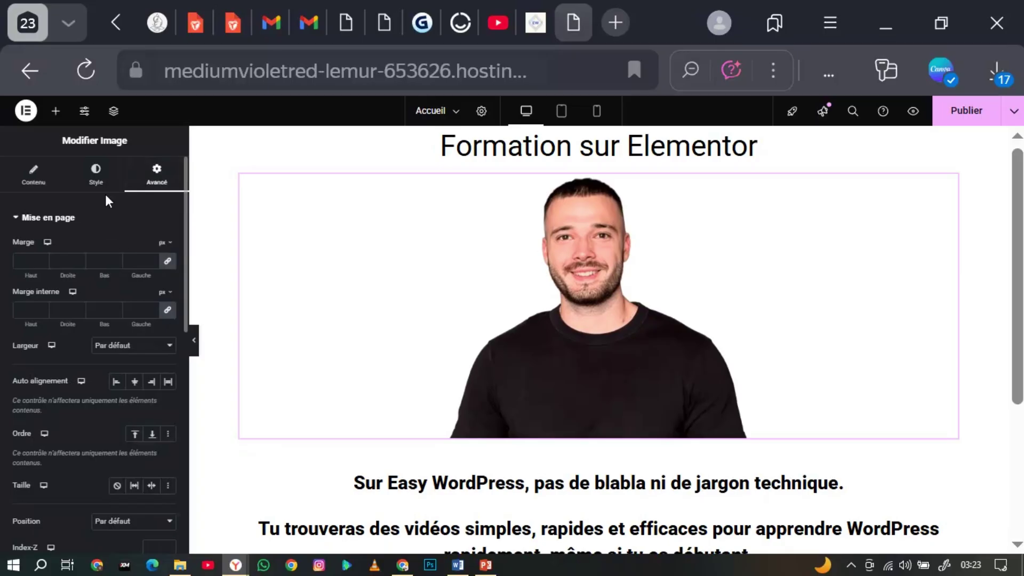
{"action": "scroll", "coordinate": [105, 197], "scroll_direction": "down", "scroll_amount": 5}
{"action": "scroll", "coordinate": [106, 200], "scroll_direction": "down", "scroll_amount": 3}
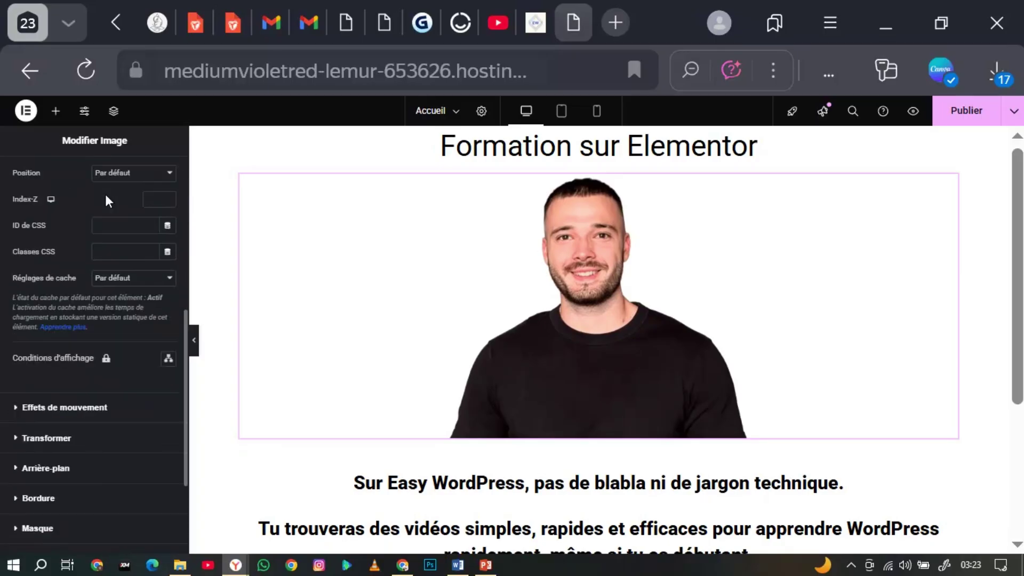
{"action": "scroll", "coordinate": [106, 201], "scroll_direction": "up", "scroll_amount": 8}
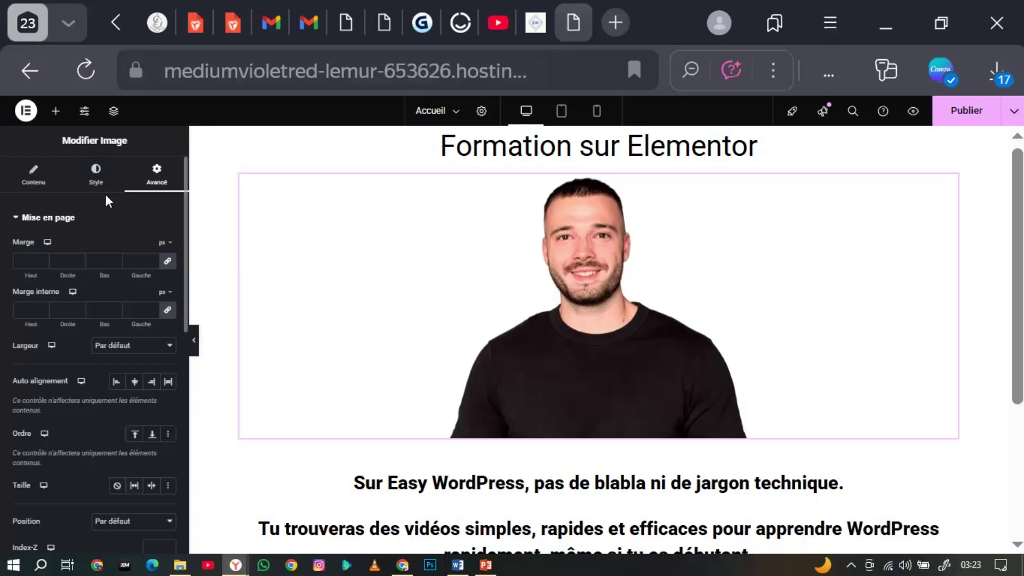
- Add a Vidéo widget directly below the Formation sur Elementor heading
{"action": "left_click", "coordinate": [57, 113]}
{"action": "scroll", "coordinate": [98, 358], "scroll_direction": "down", "scroll_amount": 8}
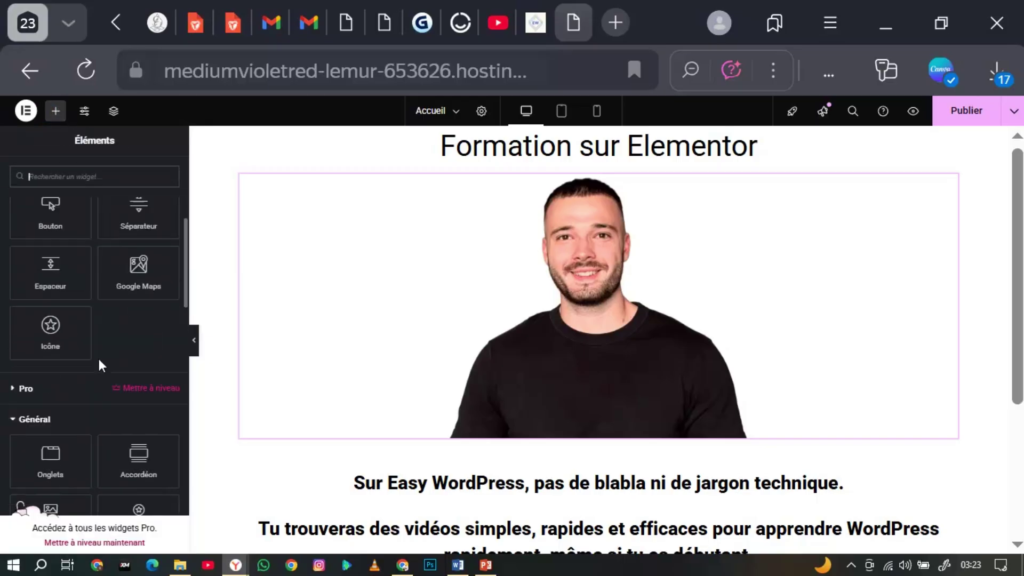
{"action": "scroll", "coordinate": [98, 358], "scroll_direction": "up", "scroll_amount": 8}
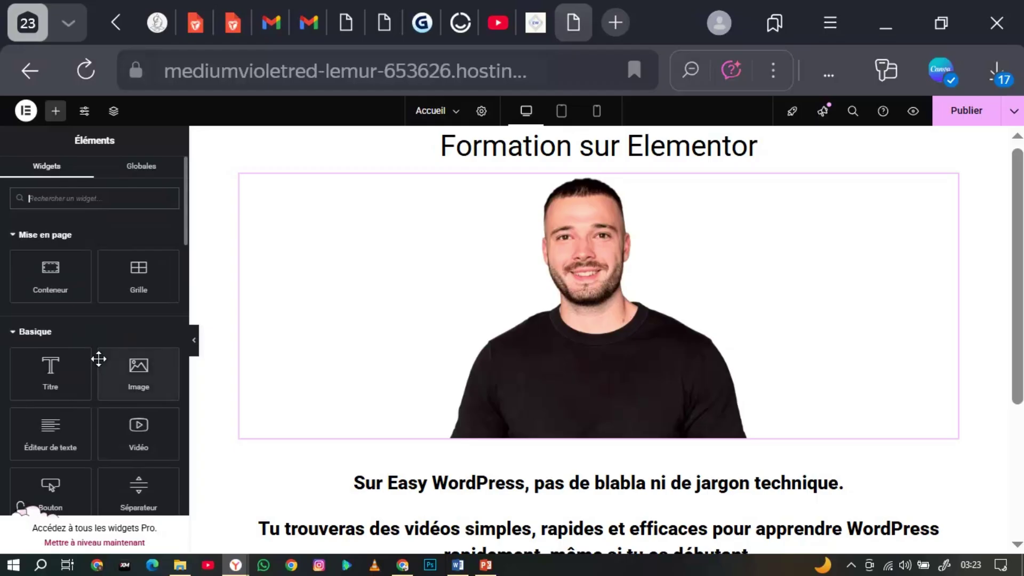
{"action": "scroll", "coordinate": [98, 358], "scroll_direction": "down", "scroll_amount": 3}
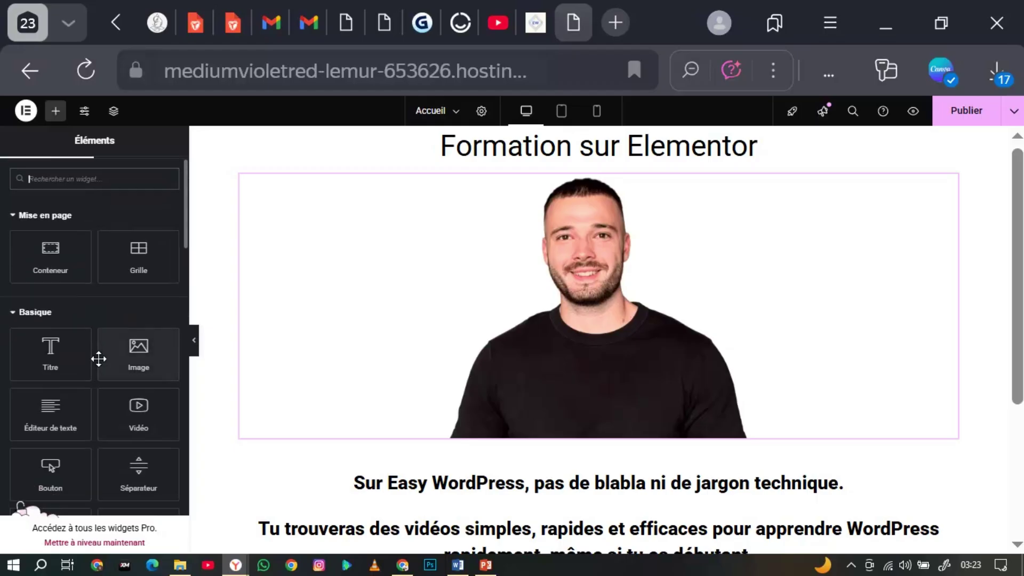
{"action": "scroll", "coordinate": [541, 357], "scroll_direction": "down", "scroll_amount": 3}
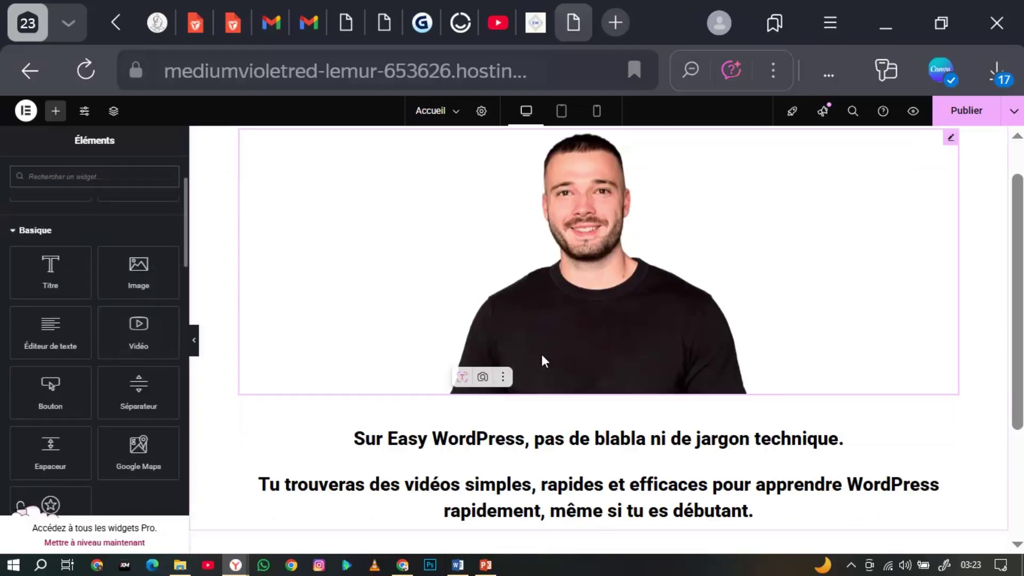
{"action": "scroll", "coordinate": [542, 358], "scroll_direction": "up", "scroll_amount": 3}
{"action": "scroll", "coordinate": [541, 358], "scroll_direction": "down", "scroll_amount": 3}
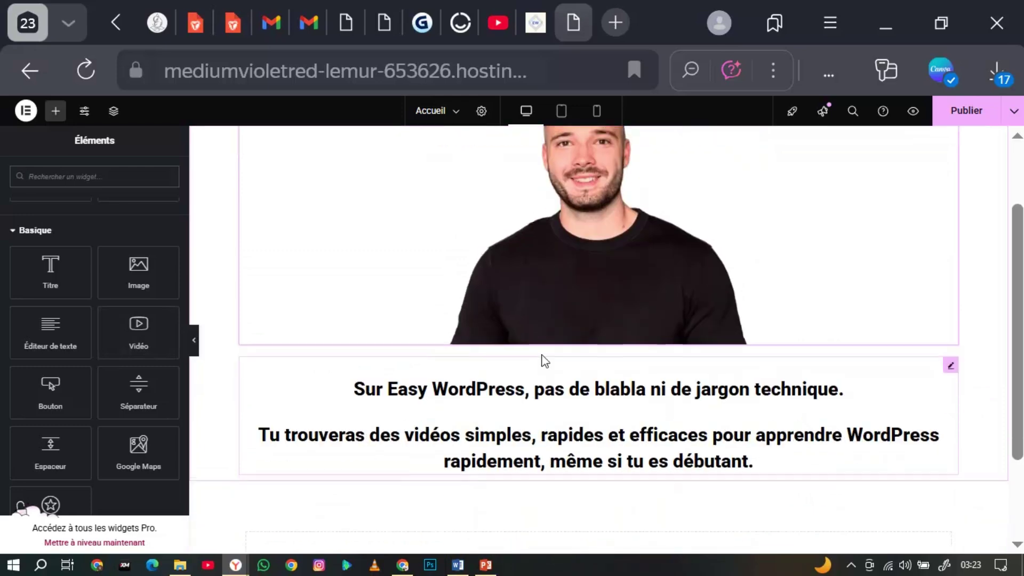
{"action": "scroll", "coordinate": [542, 359], "scroll_direction": "up", "scroll_amount": 3}
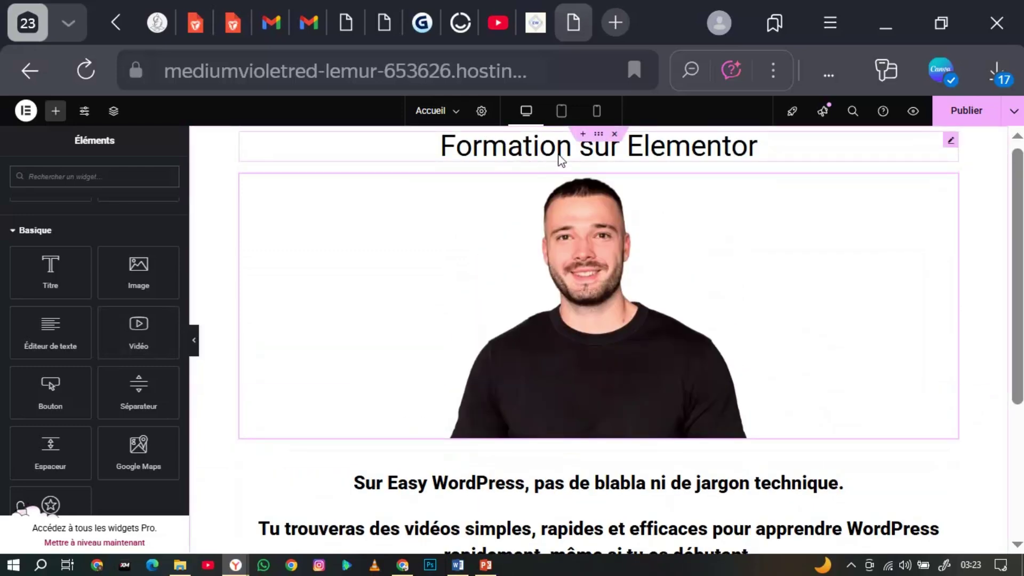
{"action": "scroll", "coordinate": [569, 376], "scroll_direction": "down", "scroll_amount": 3}
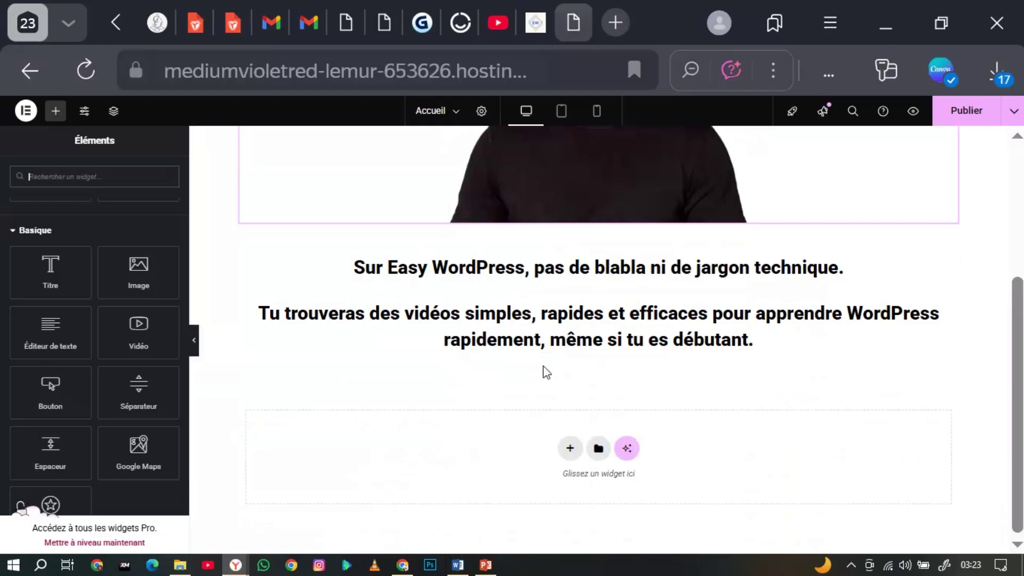
{"action": "left_click_drag", "start_coordinate": [132, 339], "coordinate": [585, 358]}
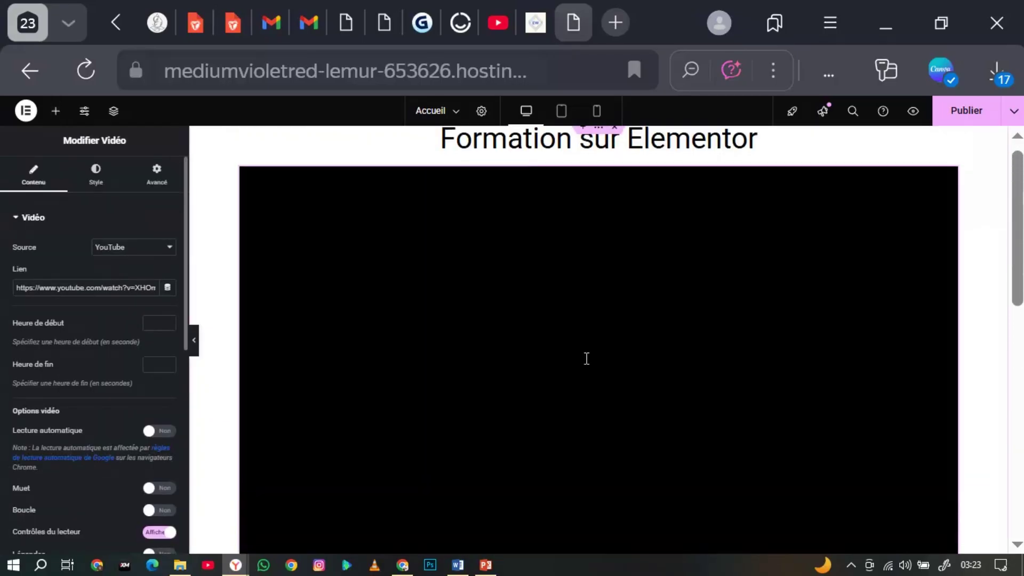
- Check the placeholder video on the page and keep YouTube as the Vidéo widget's source
{"action": "scroll", "coordinate": [587, 359], "scroll_direction": "down", "scroll_amount": 2}
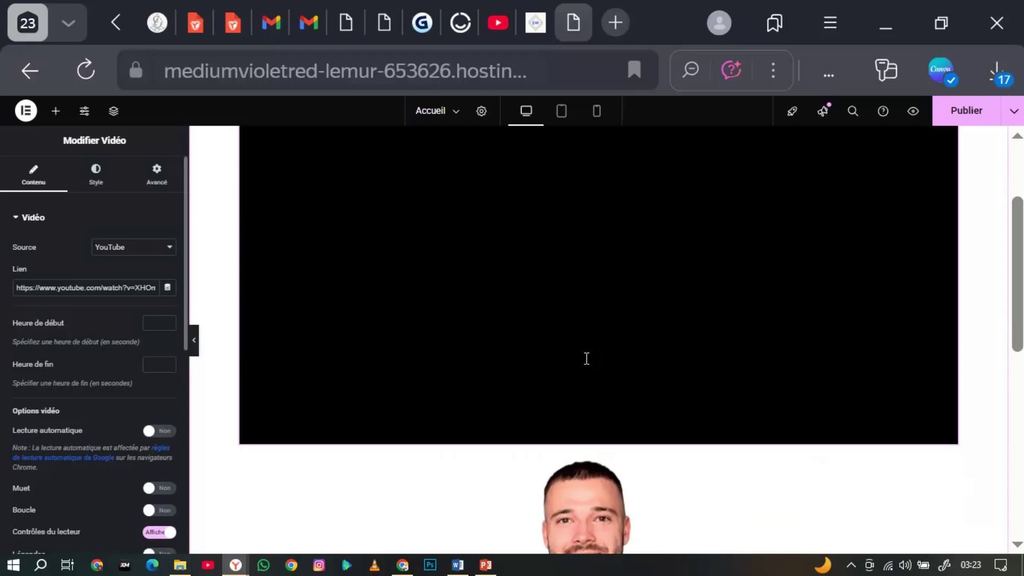
{"action": "scroll", "coordinate": [586, 359], "scroll_direction": "up", "scroll_amount": 2}
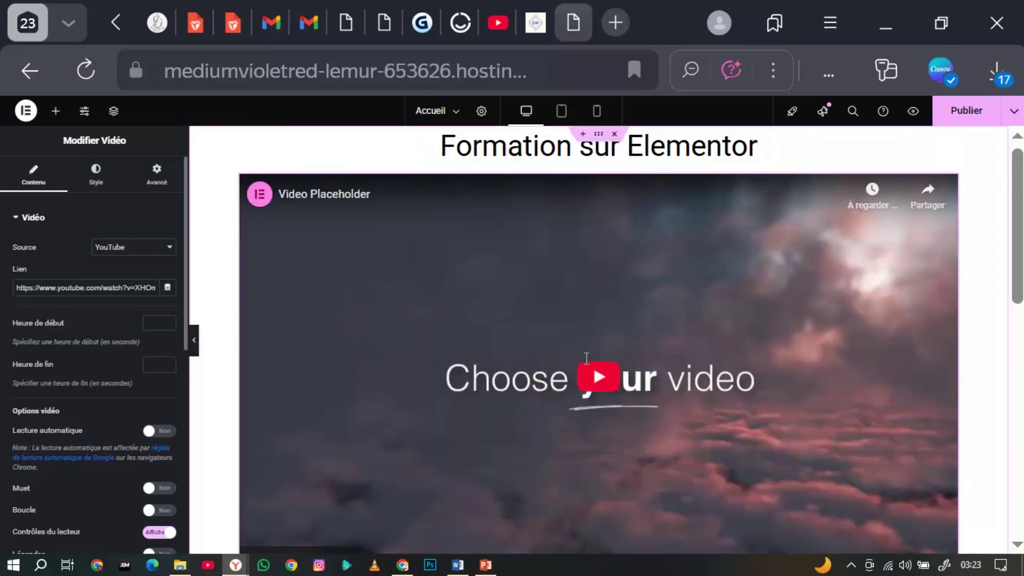
{"action": "scroll", "coordinate": [587, 358], "scroll_direction": "down", "scroll_amount": 2}
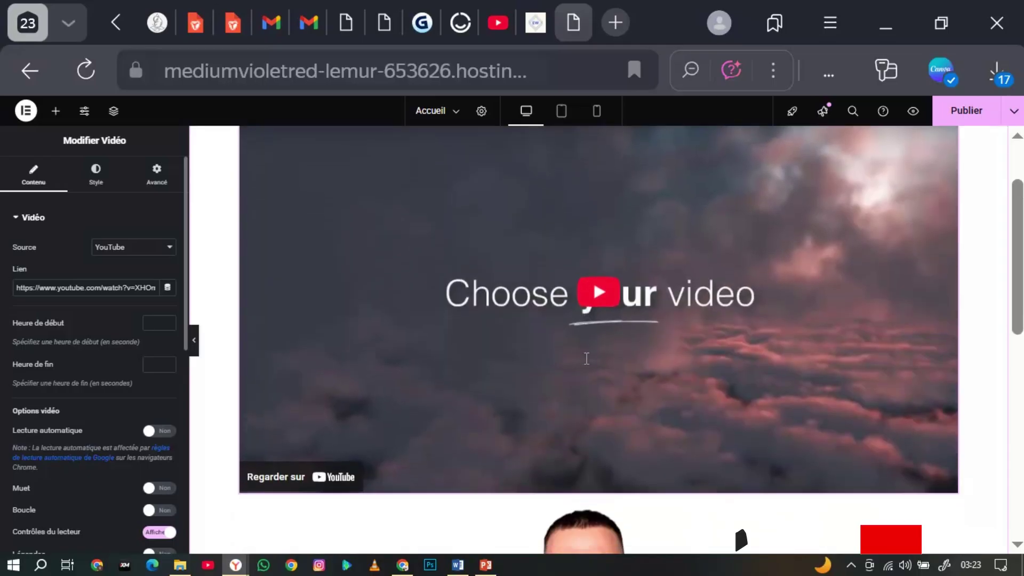
{"action": "scroll", "coordinate": [587, 358], "scroll_direction": "up", "scroll_amount": 2}
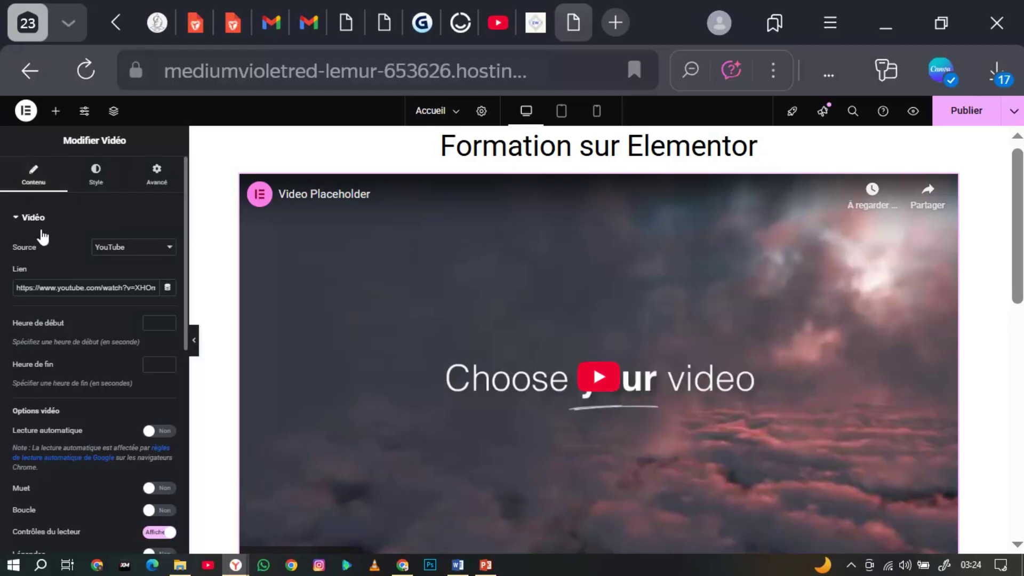
{"action": "left_click", "coordinate": [140, 247]}
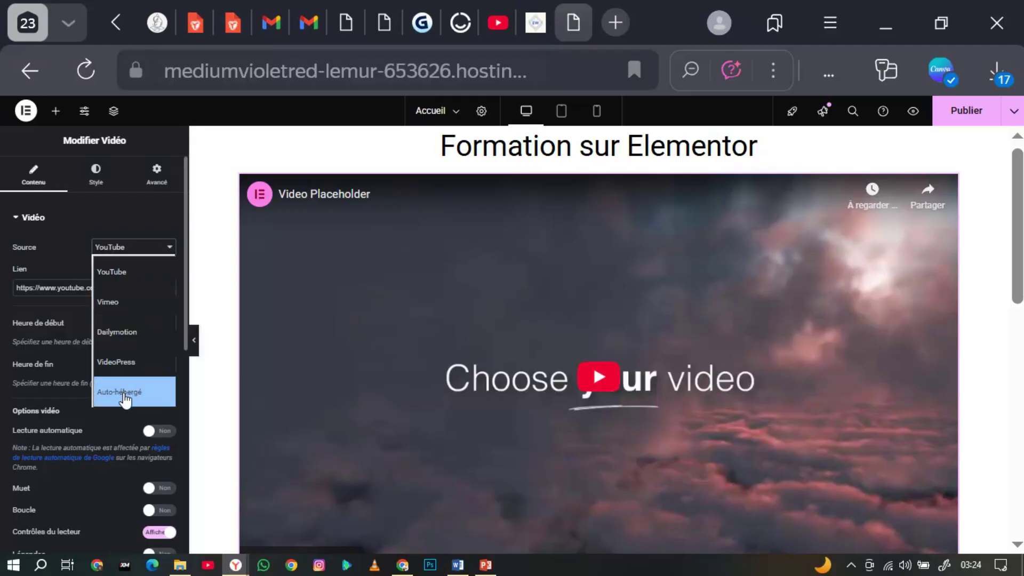
{"action": "left_click", "coordinate": [119, 273]}
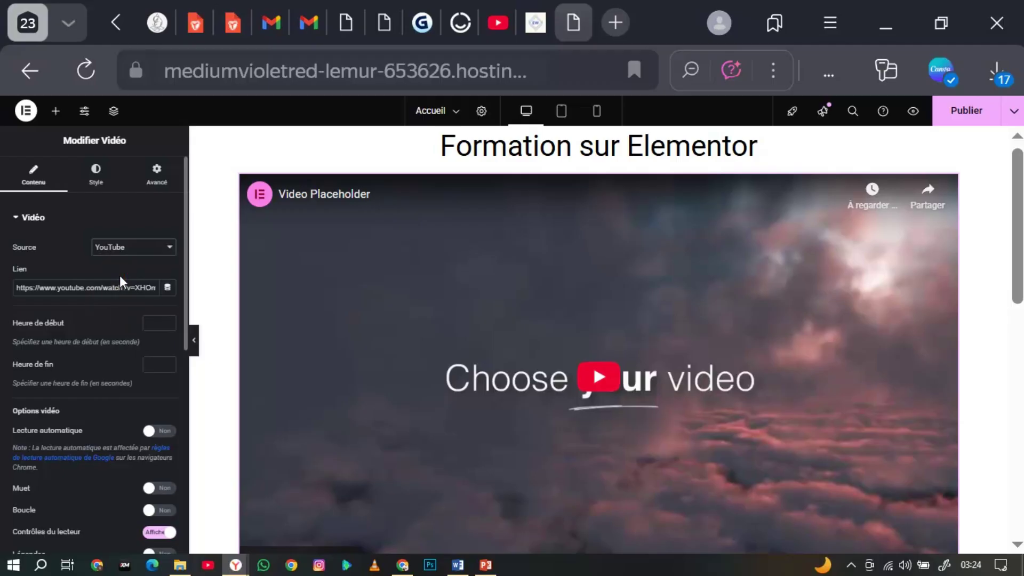
- Open YouTube in a new browser tab and browse the recommended videos for one to embed
{"action": "left_click", "coordinate": [617, 24]}
{"action": "type", "text": "You"}
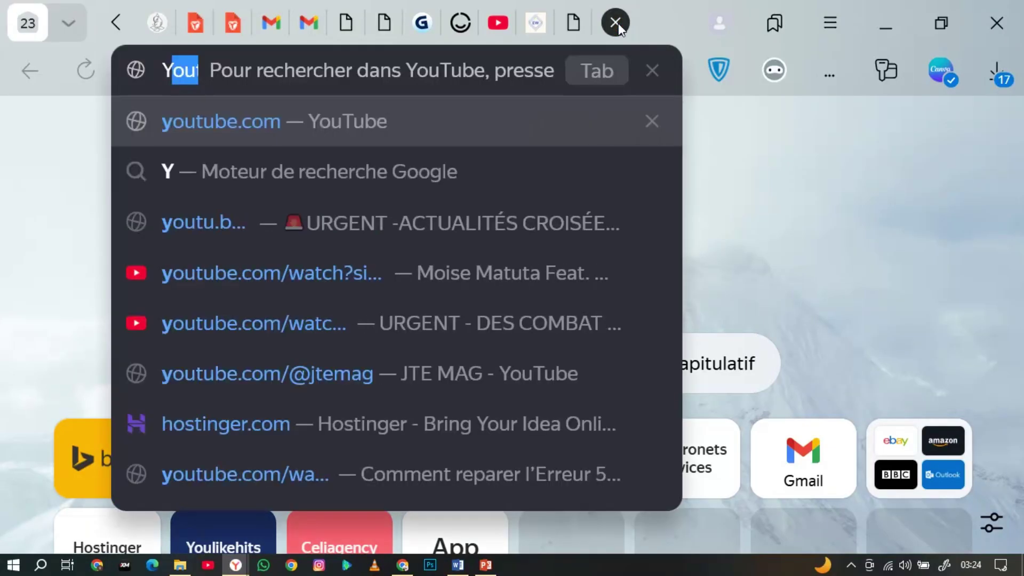
{"action": "left_click", "coordinate": [432, 141]}
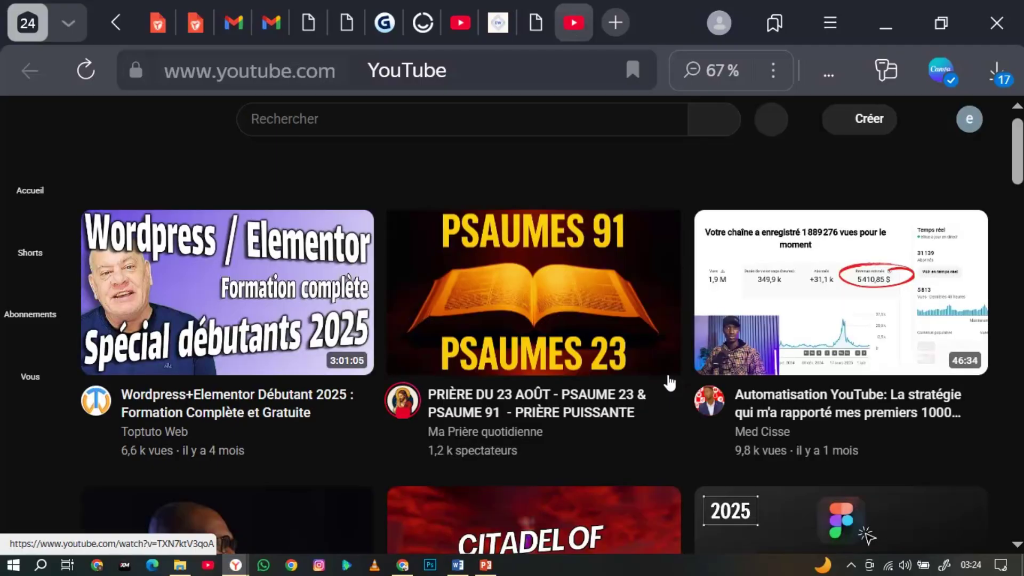
{"action": "scroll", "coordinate": [670, 383], "scroll_direction": "down", "scroll_amount": 3}
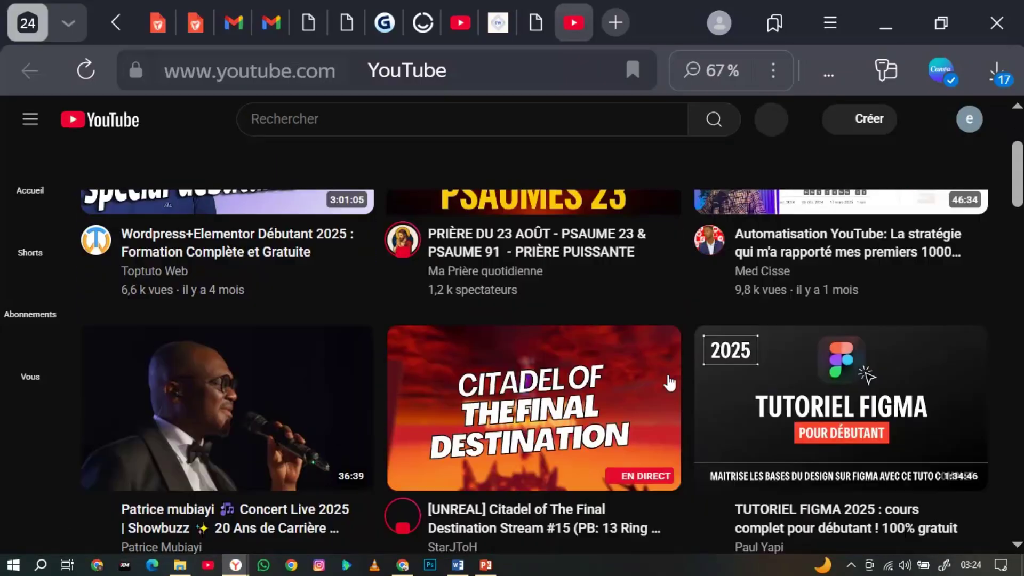
{"action": "scroll", "coordinate": [670, 383], "scroll_direction": "down", "scroll_amount": 5}
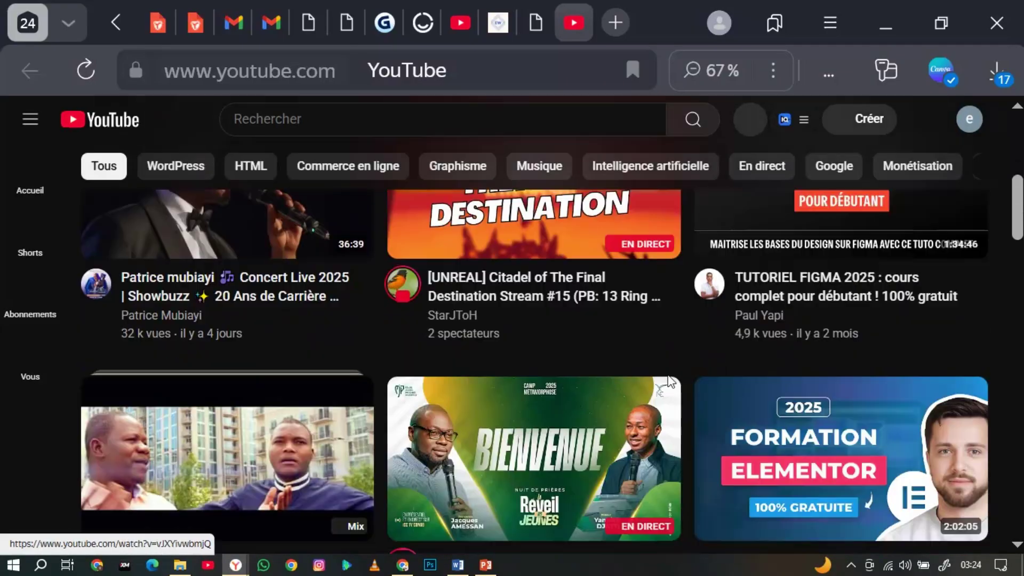
{"action": "scroll", "coordinate": [669, 383], "scroll_direction": "down", "scroll_amount": 2}
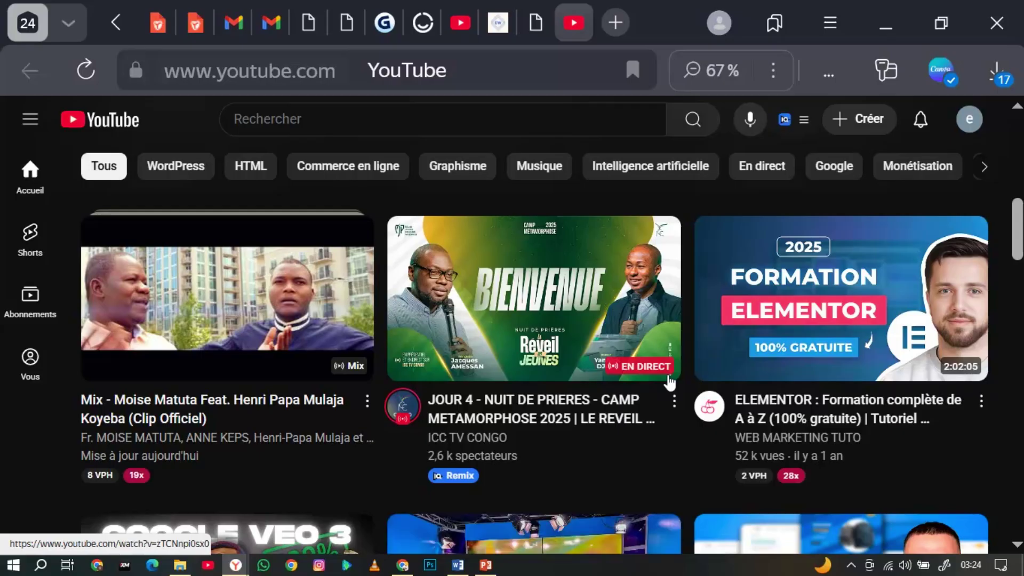
{"action": "scroll", "coordinate": [670, 383], "scroll_direction": "down", "scroll_amount": 3}
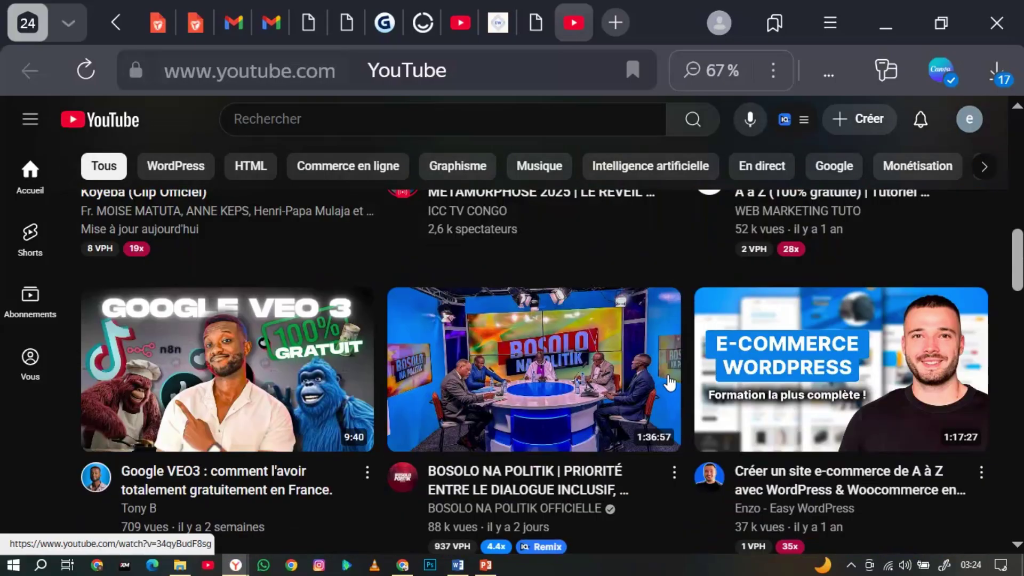
{"action": "scroll", "coordinate": [670, 383], "scroll_direction": "down", "scroll_amount": 2}
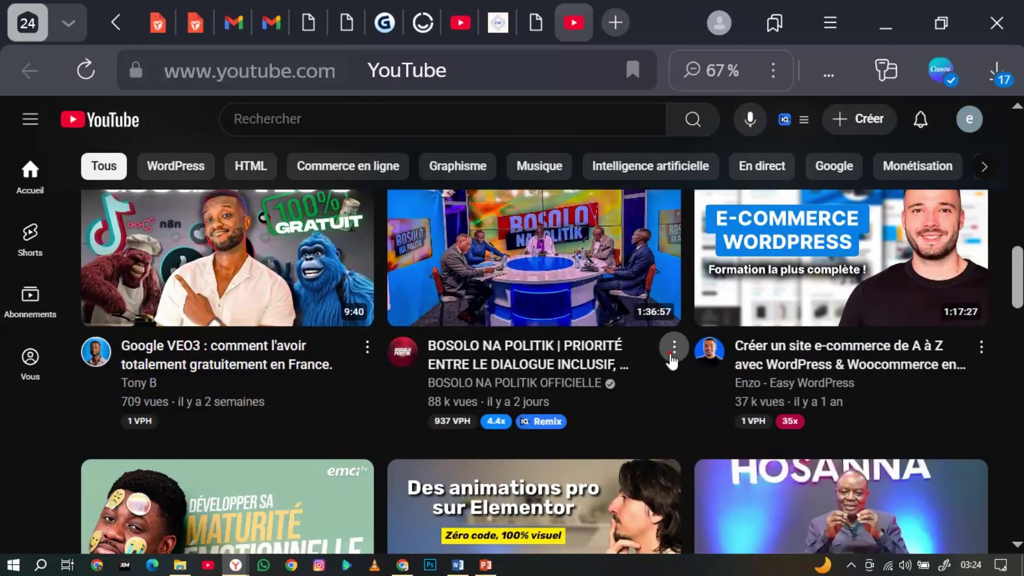
{"action": "left_click", "coordinate": [674, 348]}
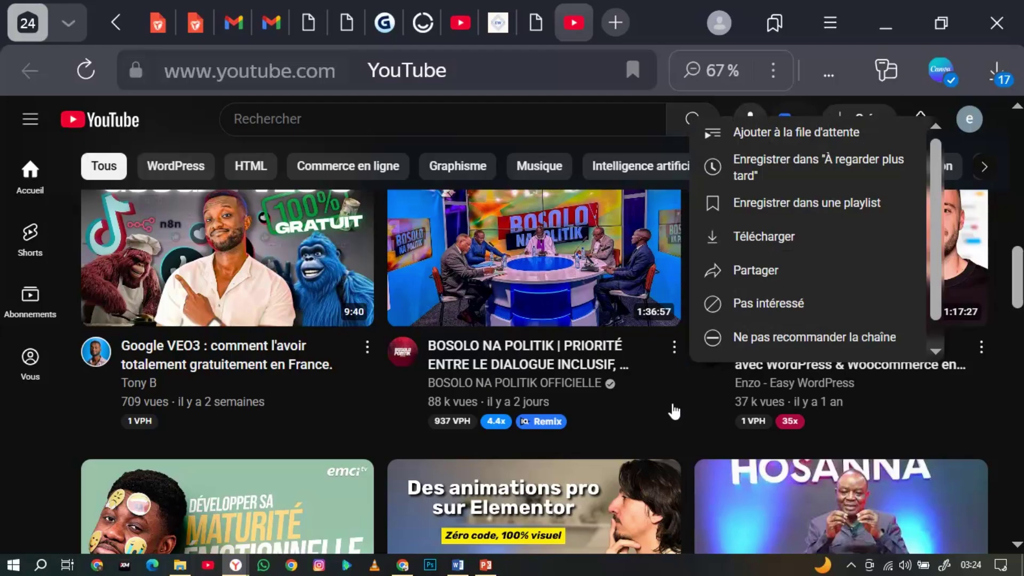
{"action": "scroll", "coordinate": [684, 421], "scroll_direction": "down", "scroll_amount": 3}
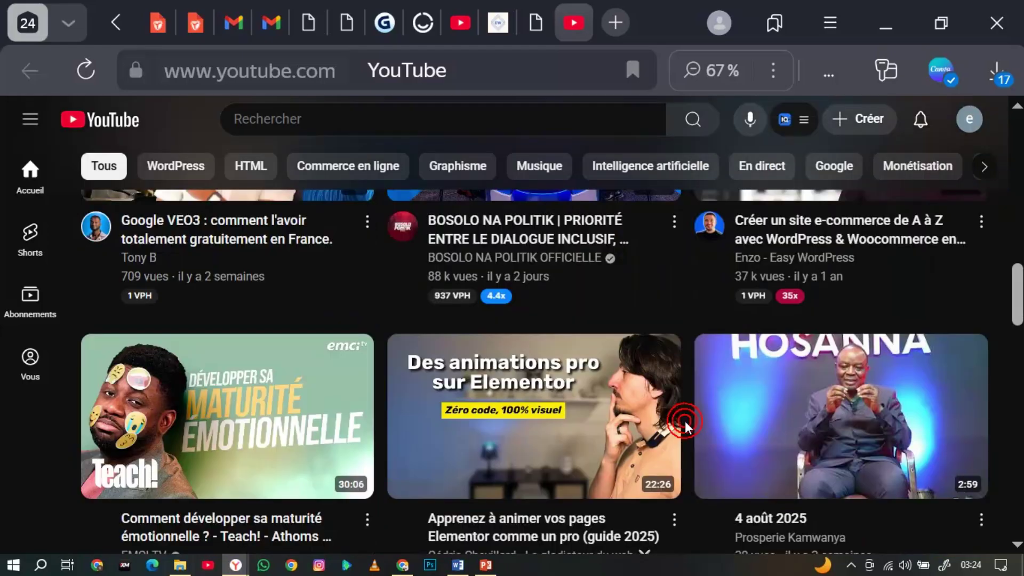
{"action": "scroll", "coordinate": [685, 421], "scroll_direction": "down", "scroll_amount": 1}
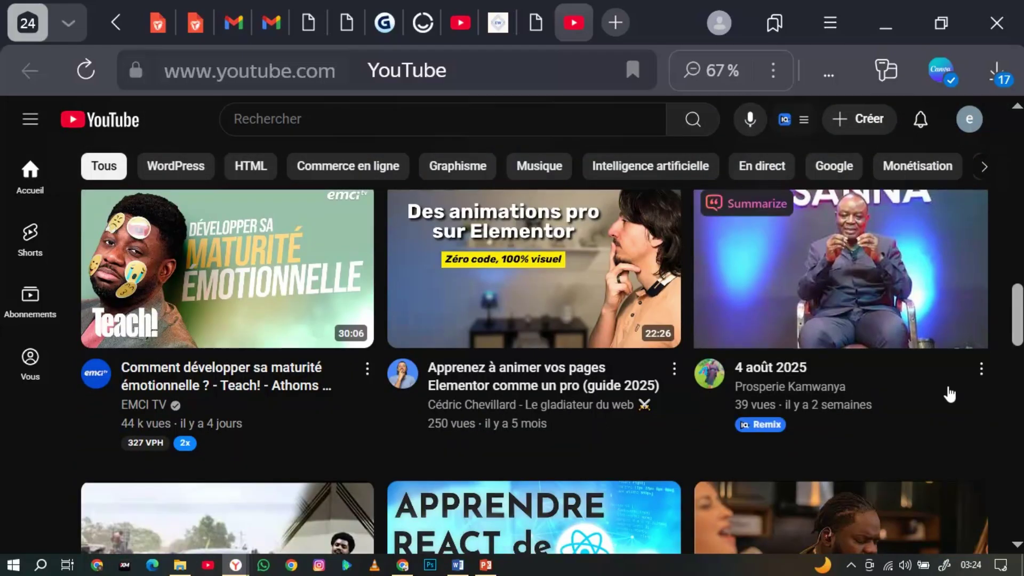
{"action": "scroll", "coordinate": [949, 393], "scroll_direction": "up", "scroll_amount": 1}
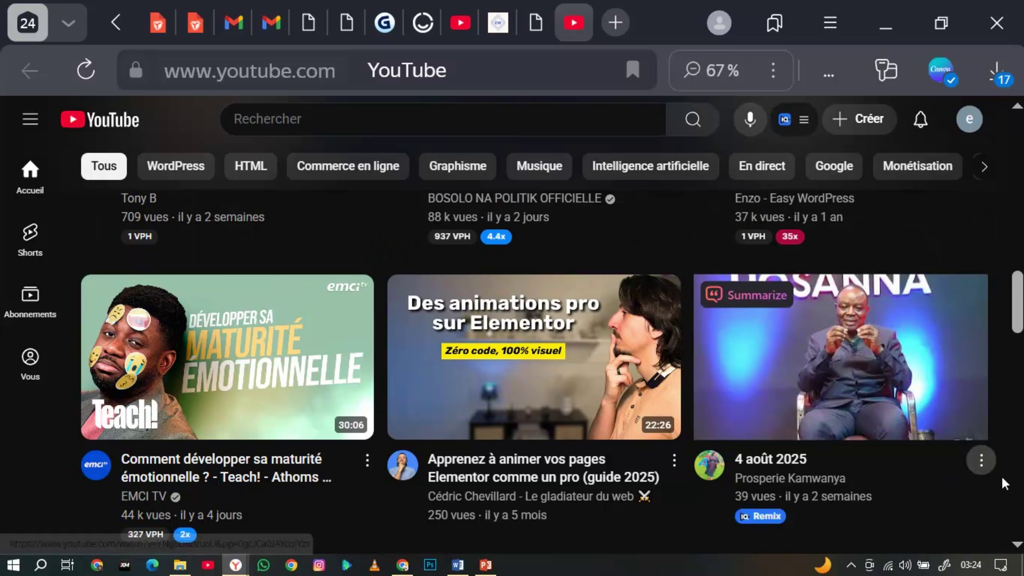
- Copy the share link of the YouTube video titled 4 août 2025
{"action": "left_click", "coordinate": [988, 467]}
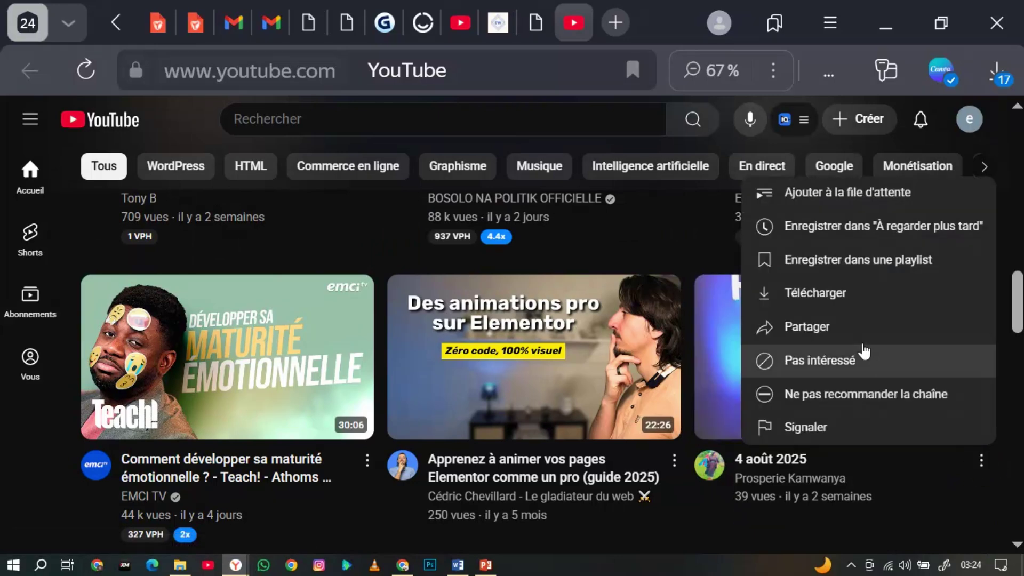
{"action": "left_click", "coordinate": [841, 339]}
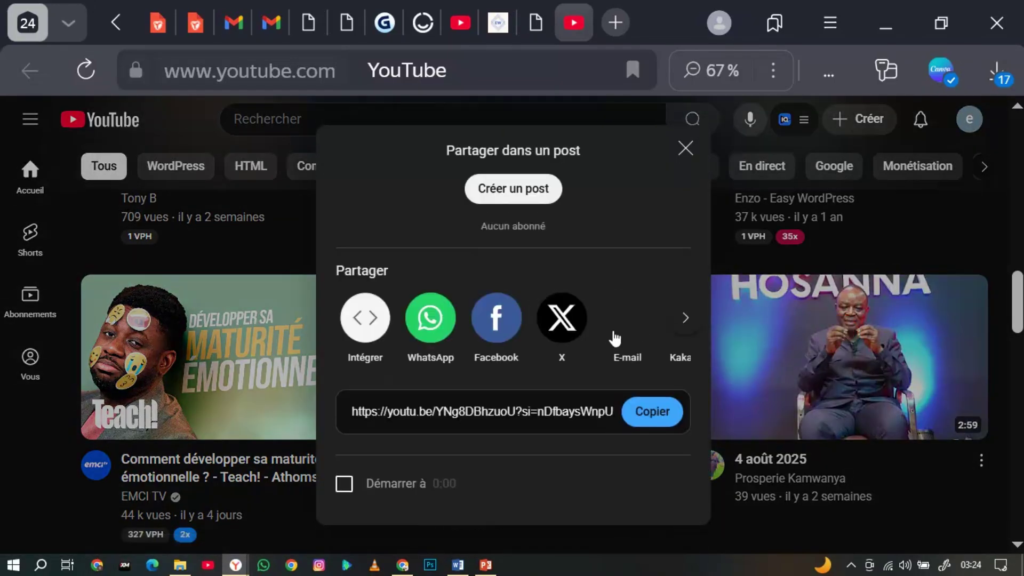
{"action": "left_click", "coordinate": [654, 415]}
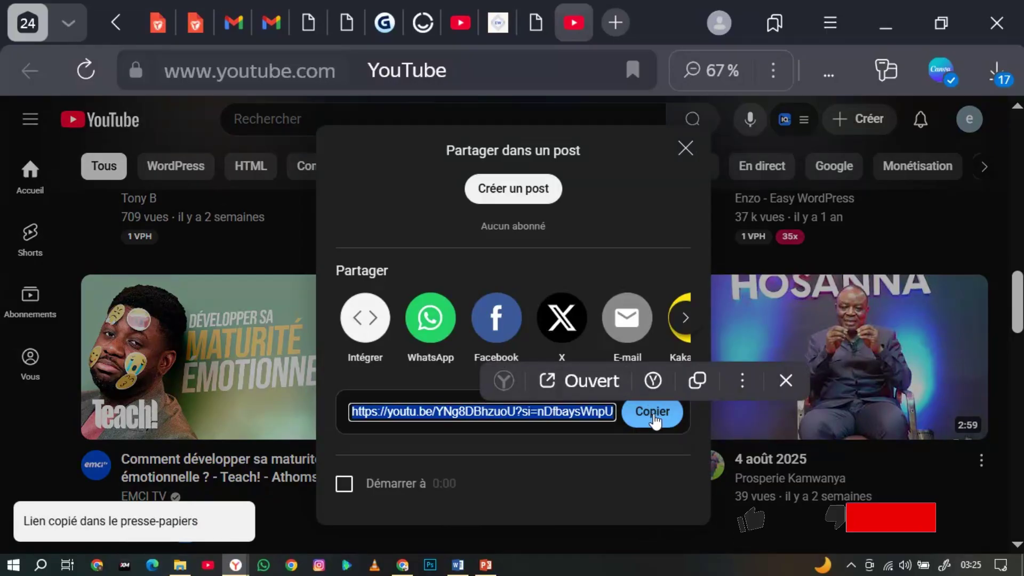
{"action": "left_click", "coordinate": [653, 416]}
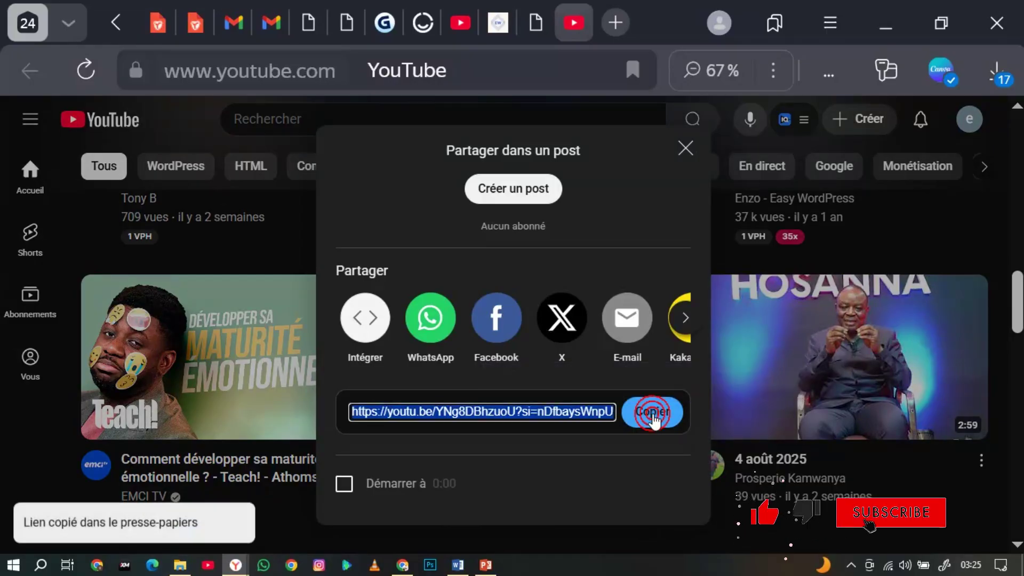
{"action": "left_click", "coordinate": [535, 37]}
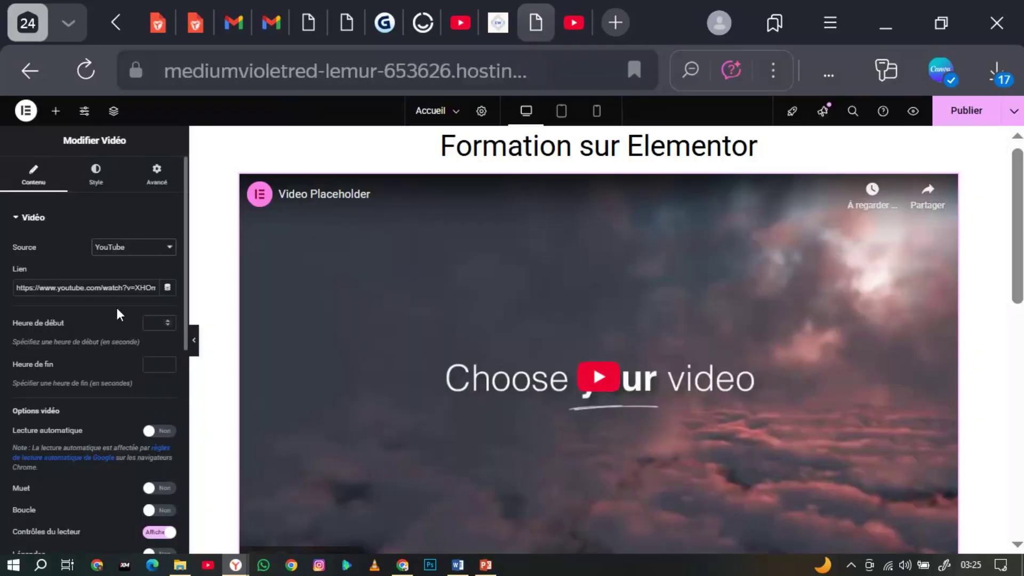
{"action": "triple_click", "coordinate": [88, 289]}
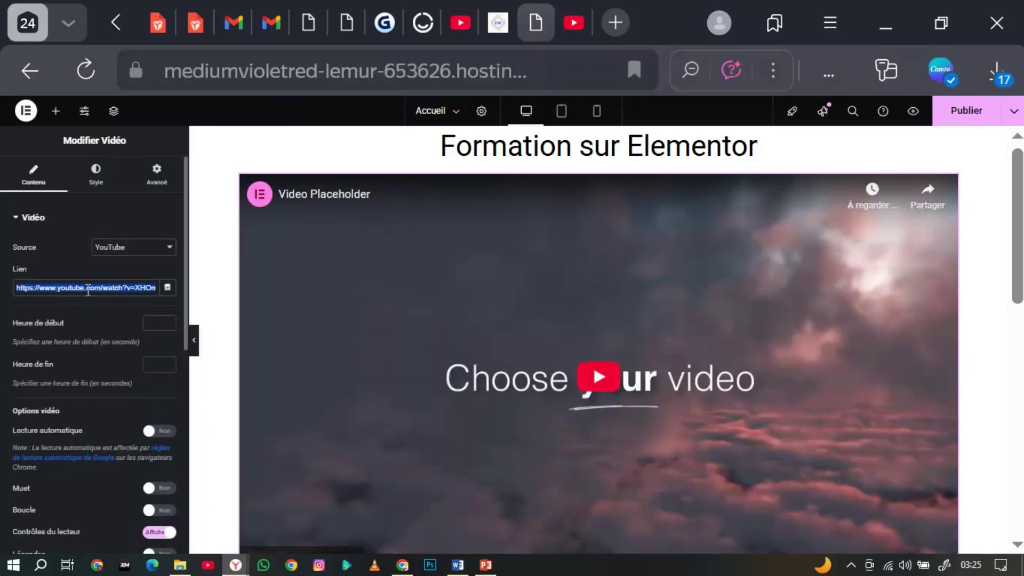
{"action": "key", "text": "BackSpace"}
{"action": "type", "text": "https://youtu.be/YNg8DBhzuoU?si=TDfbaysWnpUr7wa5"}
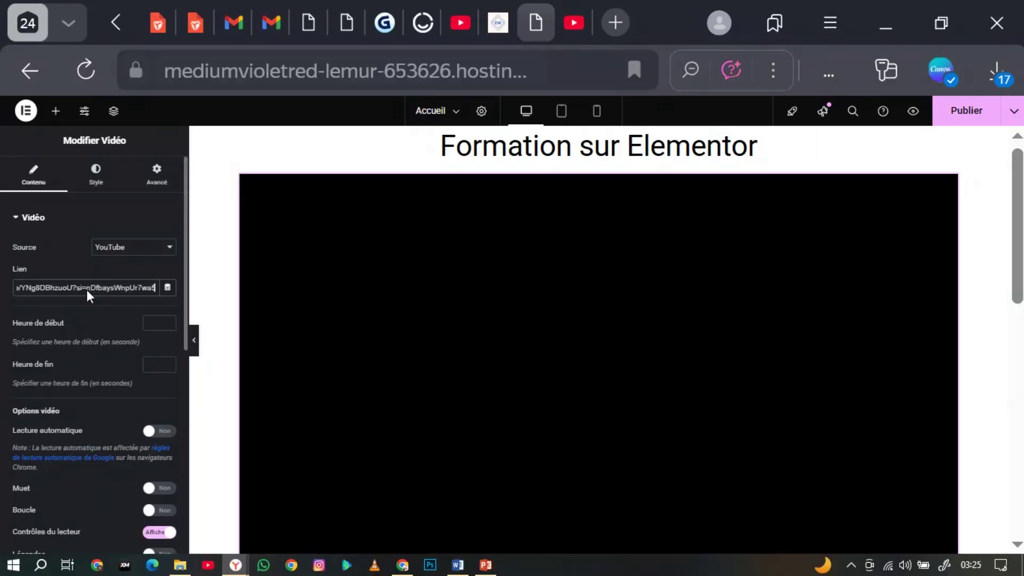
{"action": "scroll", "coordinate": [430, 372], "scroll_direction": "down", "scroll_amount": 3}
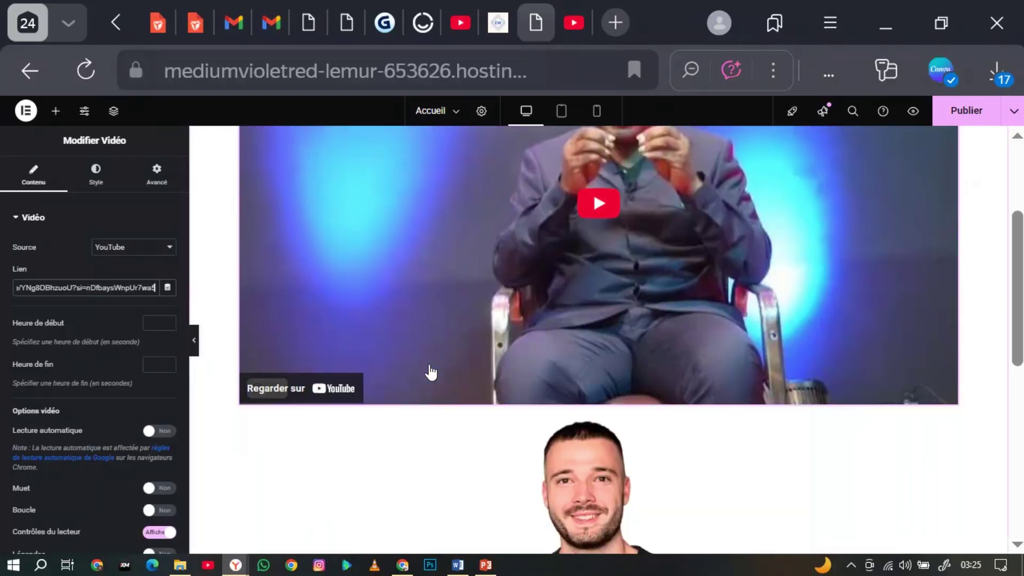
{"action": "scroll", "coordinate": [431, 372], "scroll_direction": "up", "scroll_amount": 2}
{"action": "scroll", "coordinate": [431, 372], "scroll_direction": "down", "scroll_amount": 3}
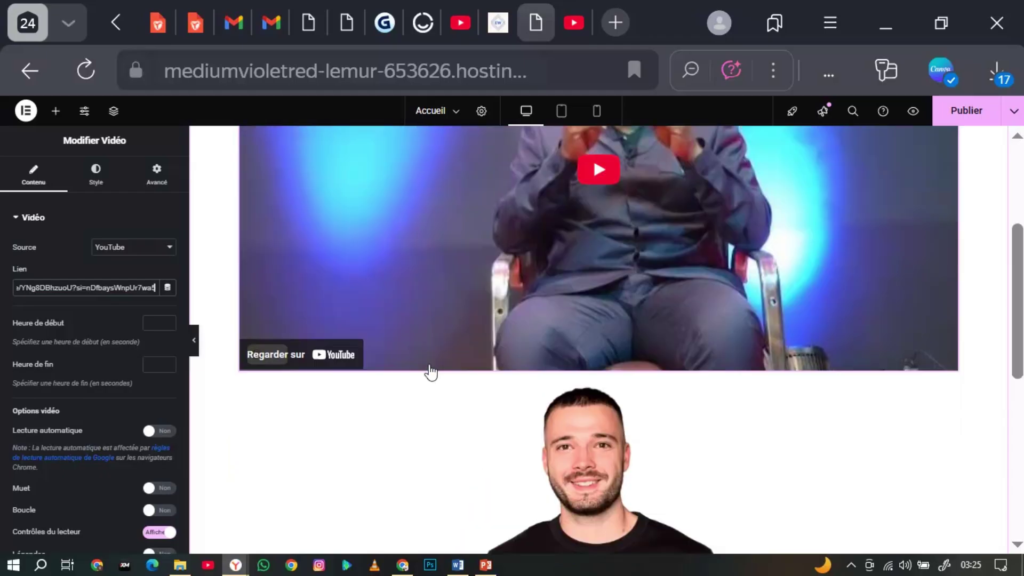
{"action": "scroll", "coordinate": [431, 372], "scroll_direction": "up", "scroll_amount": 3}
{"action": "scroll", "coordinate": [431, 372], "scroll_direction": "up", "scroll_amount": 1}
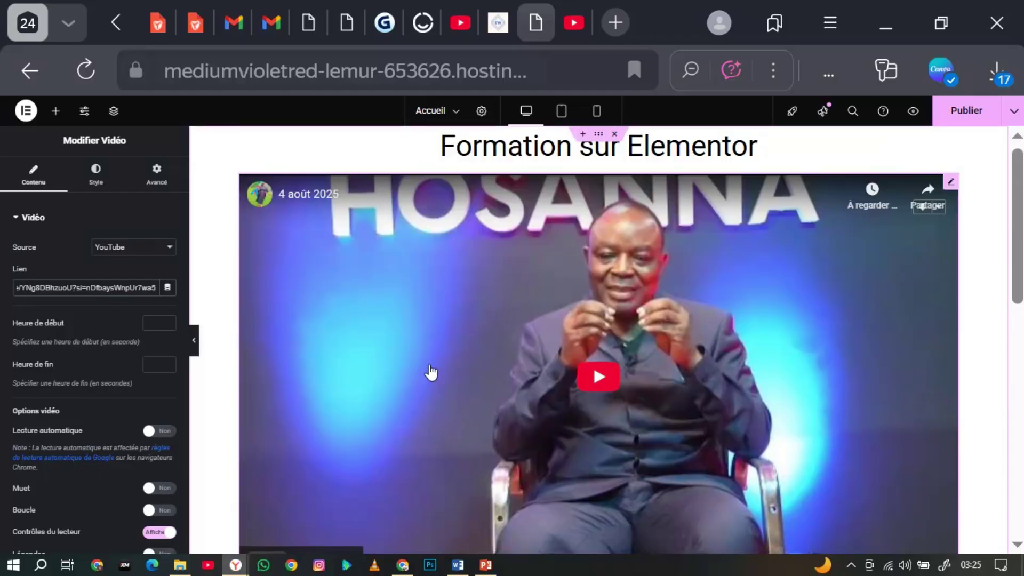
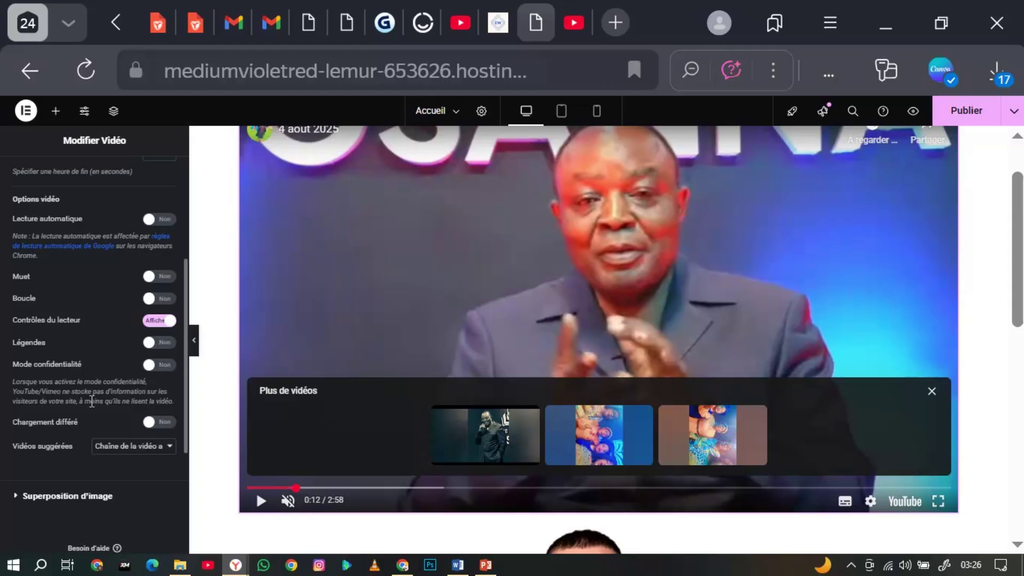
- Try an image overlay on the video, and hide the overlay again
{"action": "scroll", "coordinate": [92, 401], "scroll_direction": "down", "scroll_amount": 2}
{"action": "scroll", "coordinate": [92, 408], "scroll_direction": "down", "scroll_amount": 1}
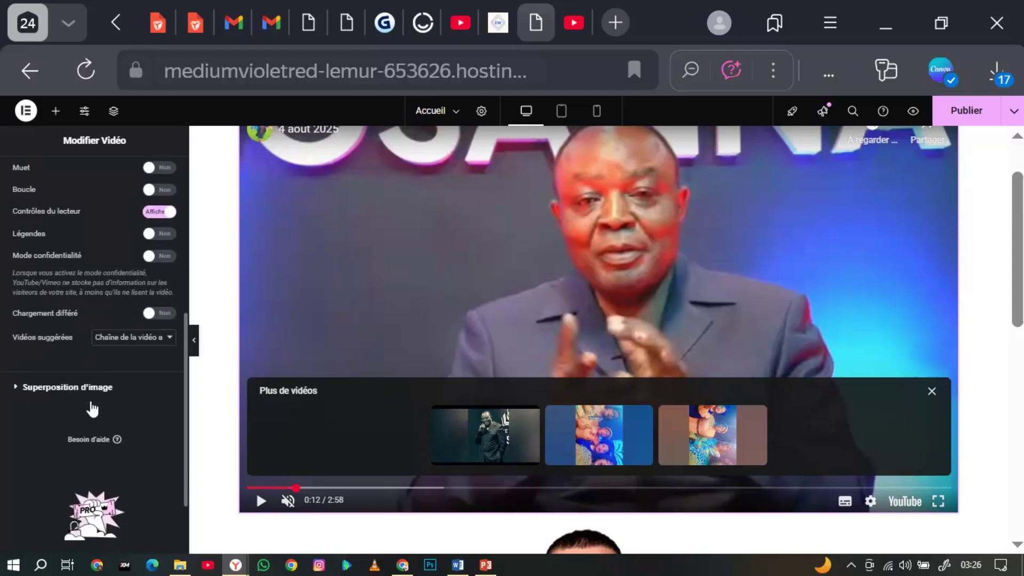
{"action": "left_click", "coordinate": [16, 388]}
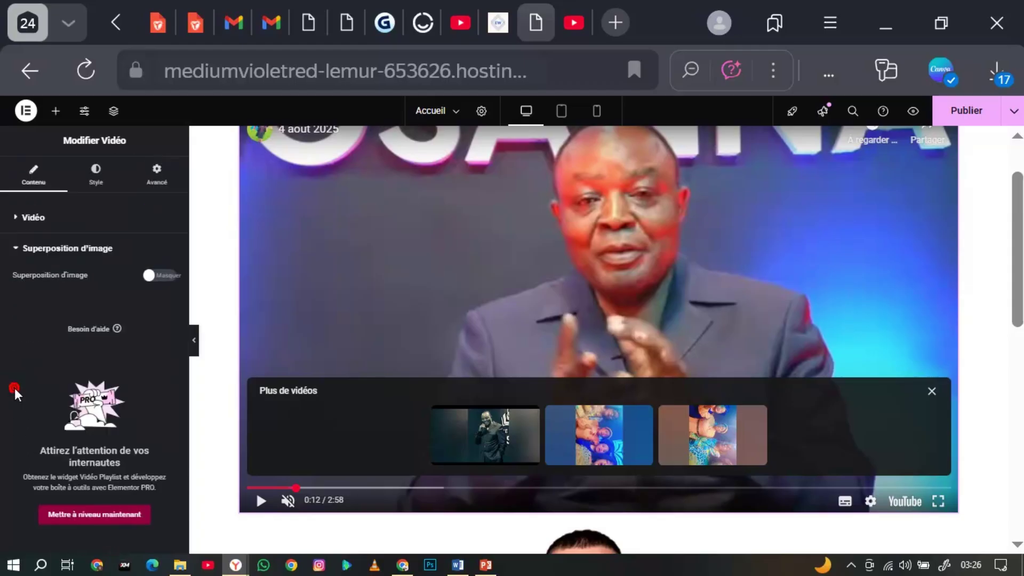
{"action": "left_click", "coordinate": [169, 278]}
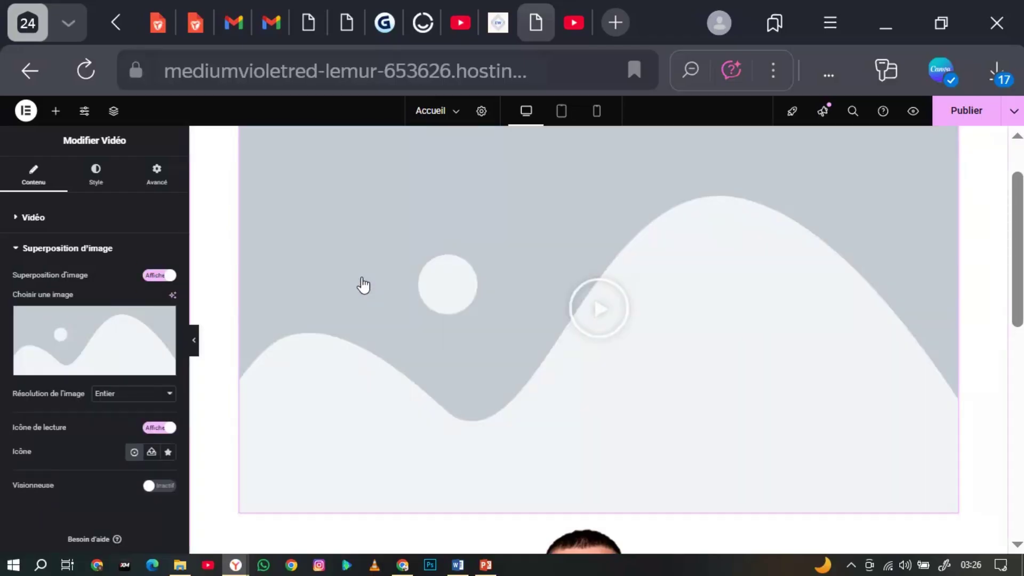
{"action": "mouse_move", "coordinate": [86, 337]}
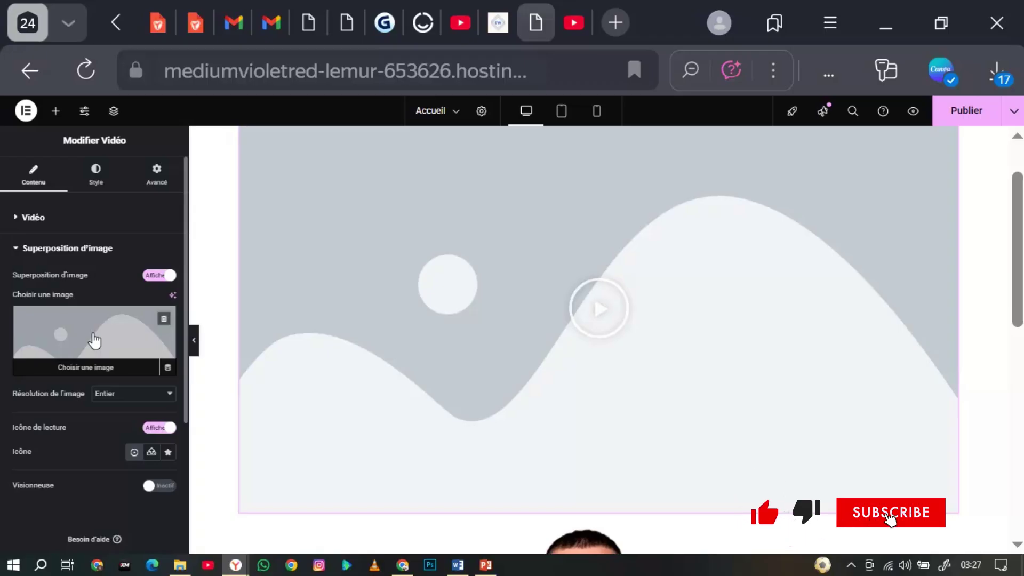
{"action": "left_click", "coordinate": [164, 319]}
{"action": "left_click", "coordinate": [162, 275]}
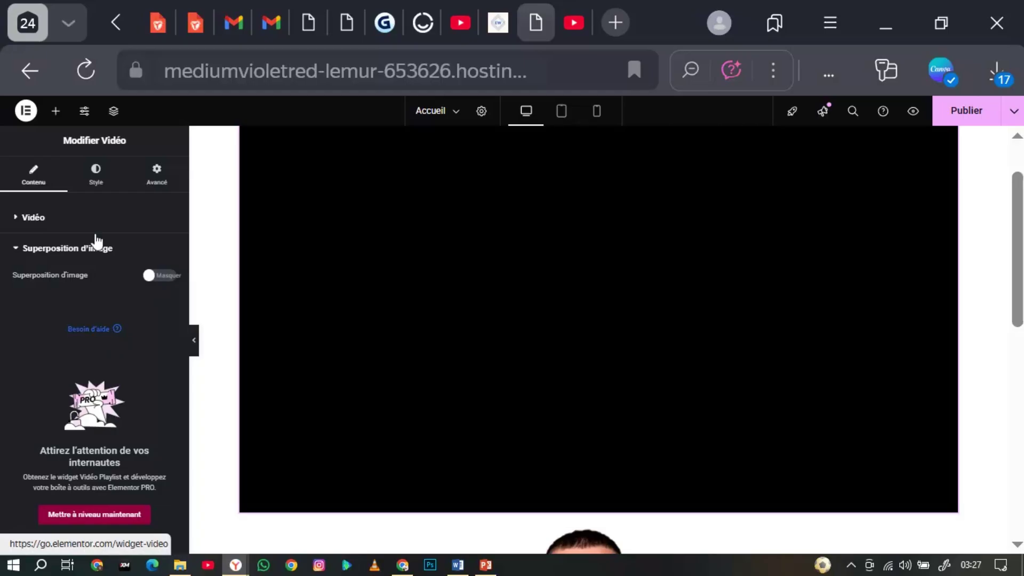
- Try the 9:16 aspect ratio on the Vidéo widget and review the video on the page
{"action": "left_click", "coordinate": [96, 174]}
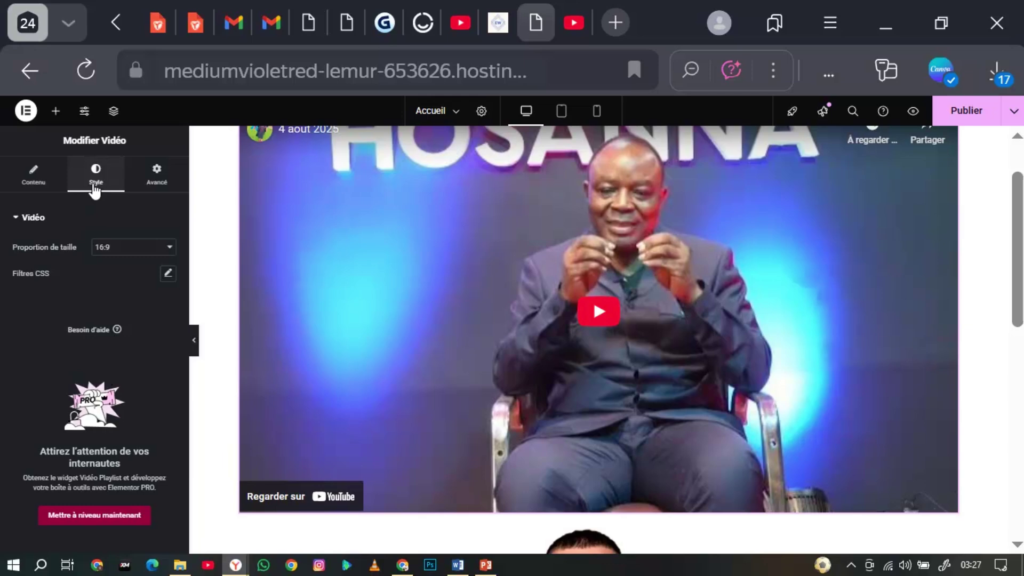
{"action": "left_click", "coordinate": [142, 250]}
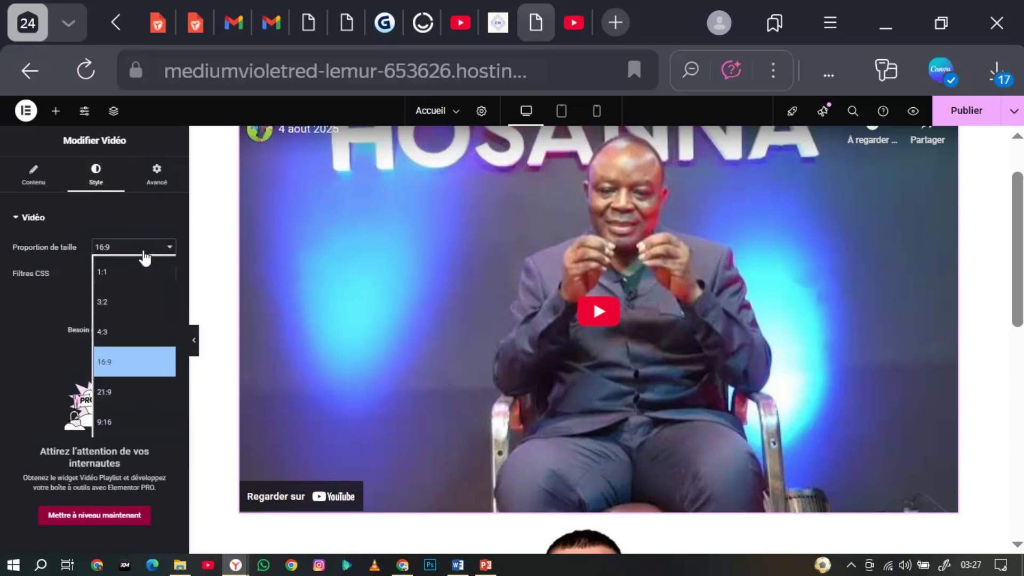
{"action": "left_click", "coordinate": [107, 426]}
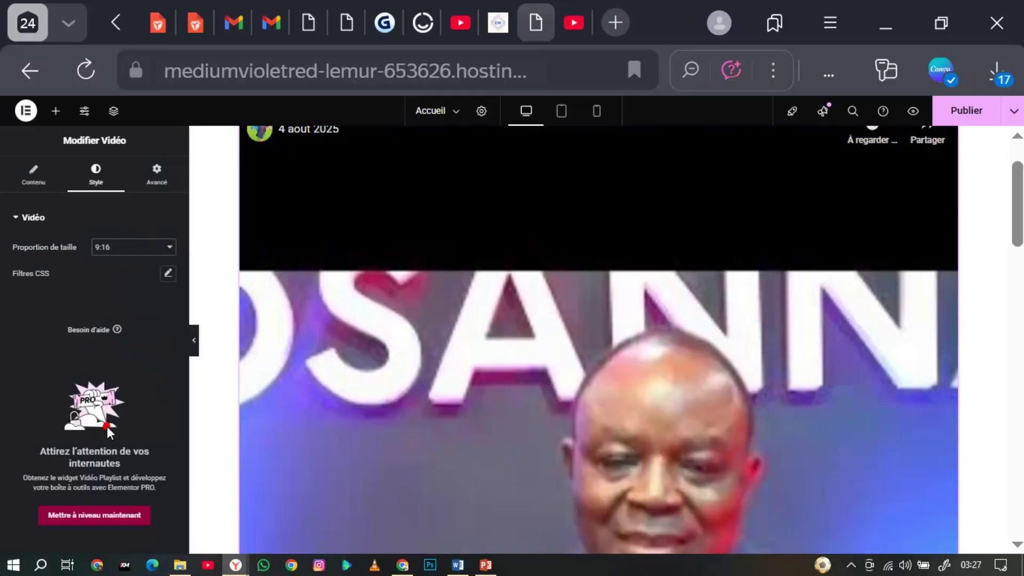
{"action": "scroll", "coordinate": [541, 436], "scroll_direction": "down", "scroll_amount": 5}
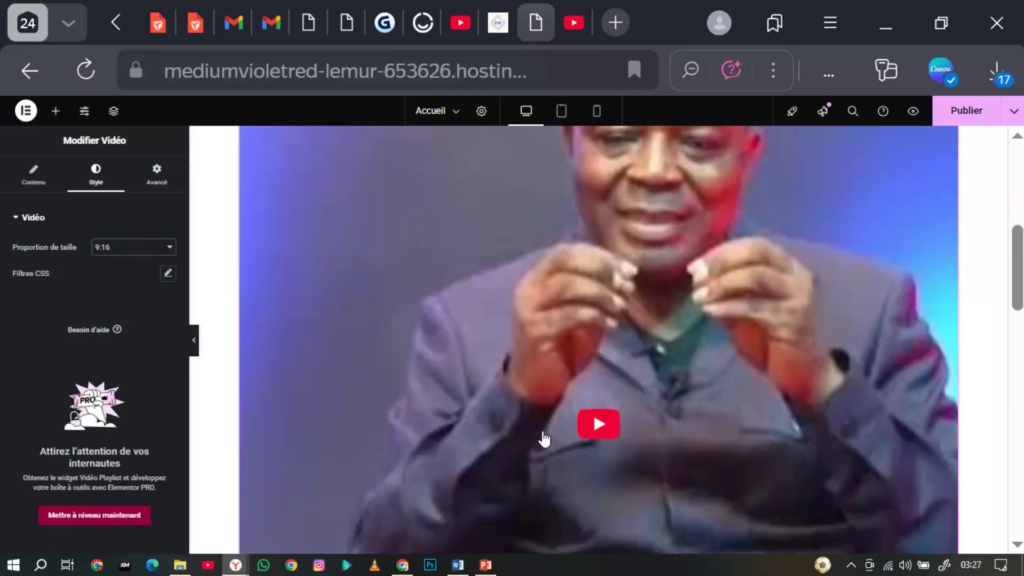
{"action": "scroll", "coordinate": [544, 439], "scroll_direction": "down", "scroll_amount": 3}
{"action": "scroll", "coordinate": [544, 434], "scroll_direction": "up", "scroll_amount": 10}
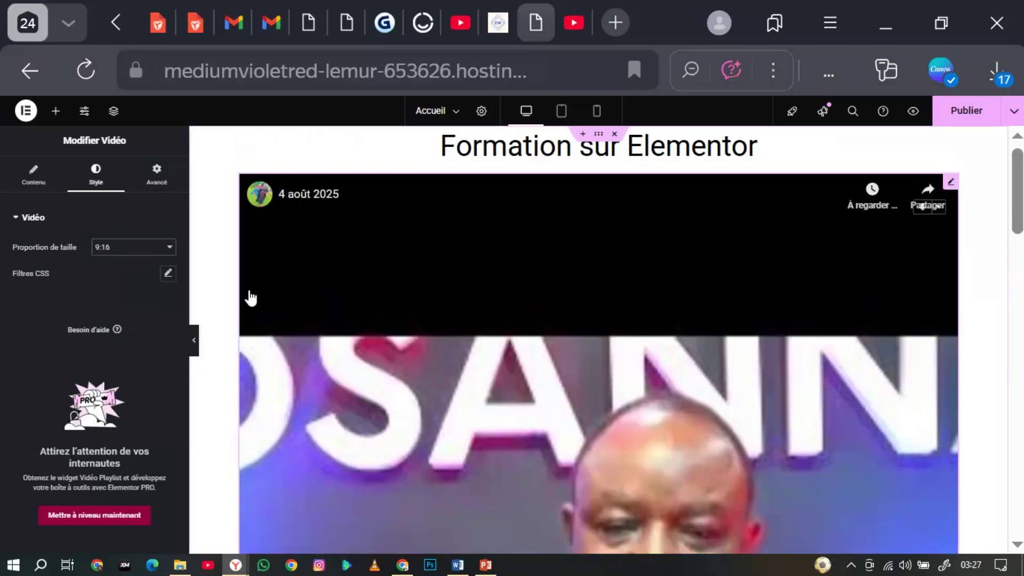
- Restore the Vidéo widget's aspect ratio to 16:9 and check how the video fits on the page
{"action": "left_click", "coordinate": [134, 251]}
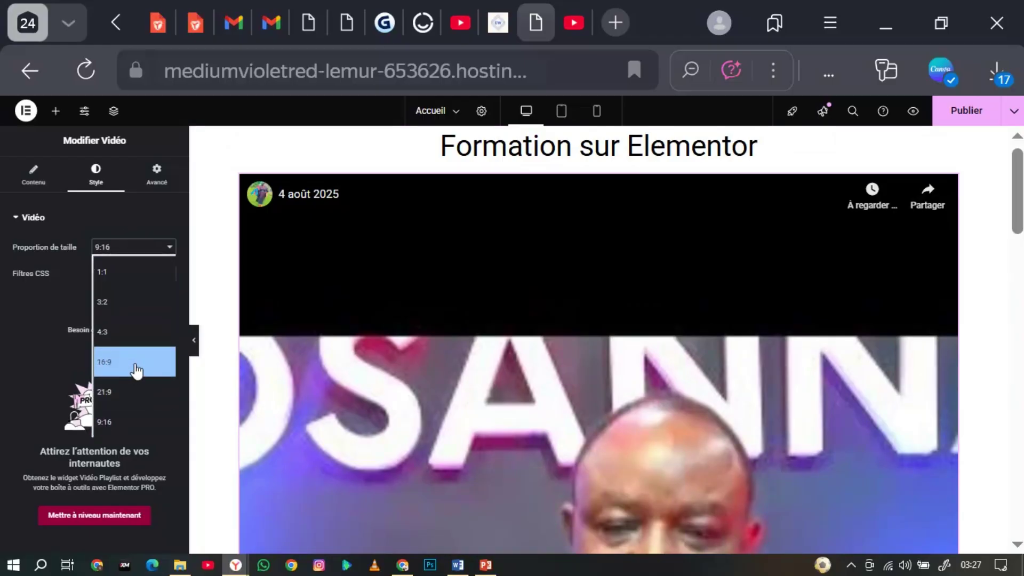
{"action": "left_click", "coordinate": [136, 367]}
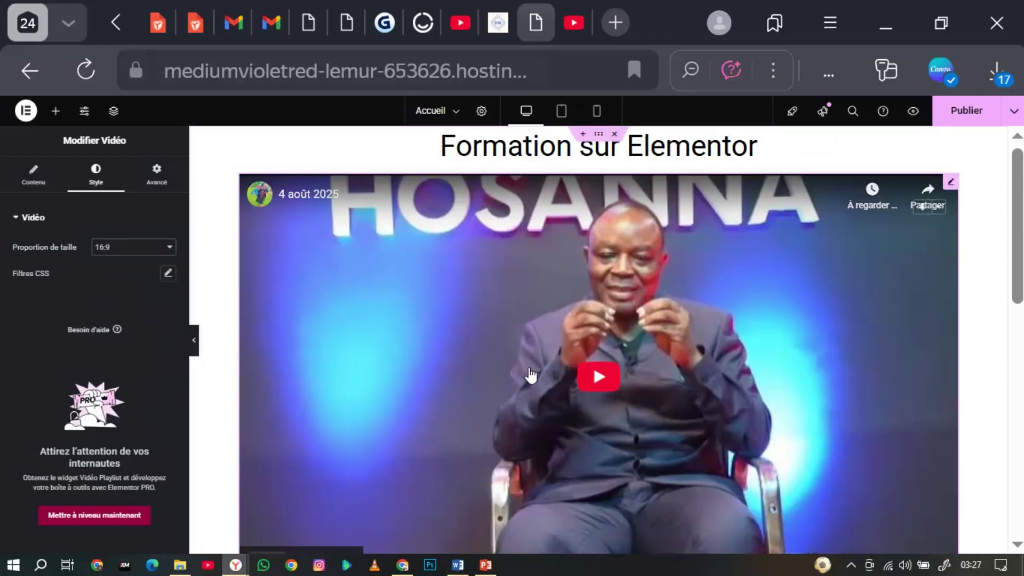
{"action": "scroll", "coordinate": [530, 373], "scroll_direction": "down", "scroll_amount": 5}
{"action": "scroll", "coordinate": [530, 374], "scroll_direction": "up", "scroll_amount": 3}
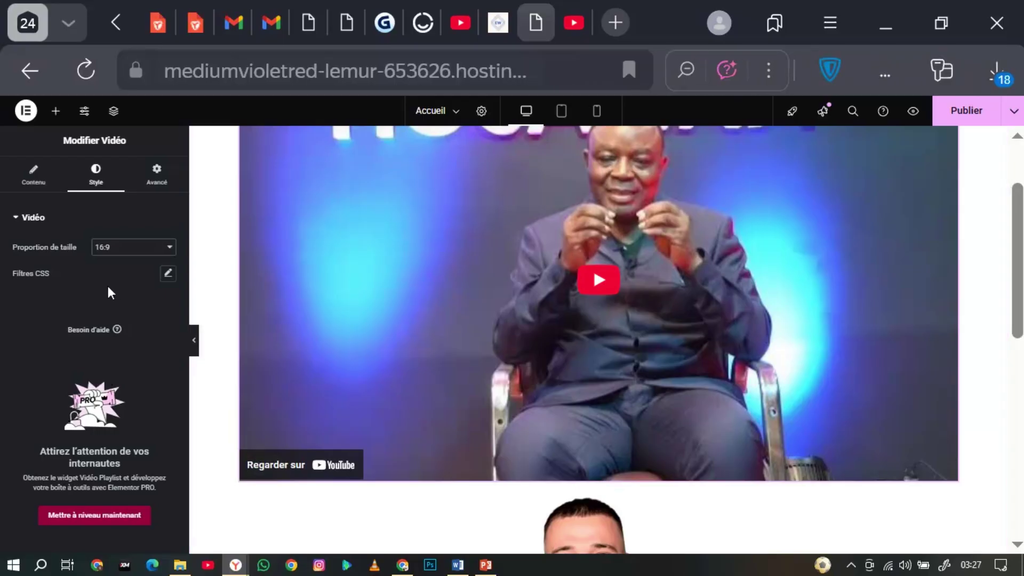
{"action": "scroll", "coordinate": [324, 297], "scroll_direction": "up", "scroll_amount": 2}
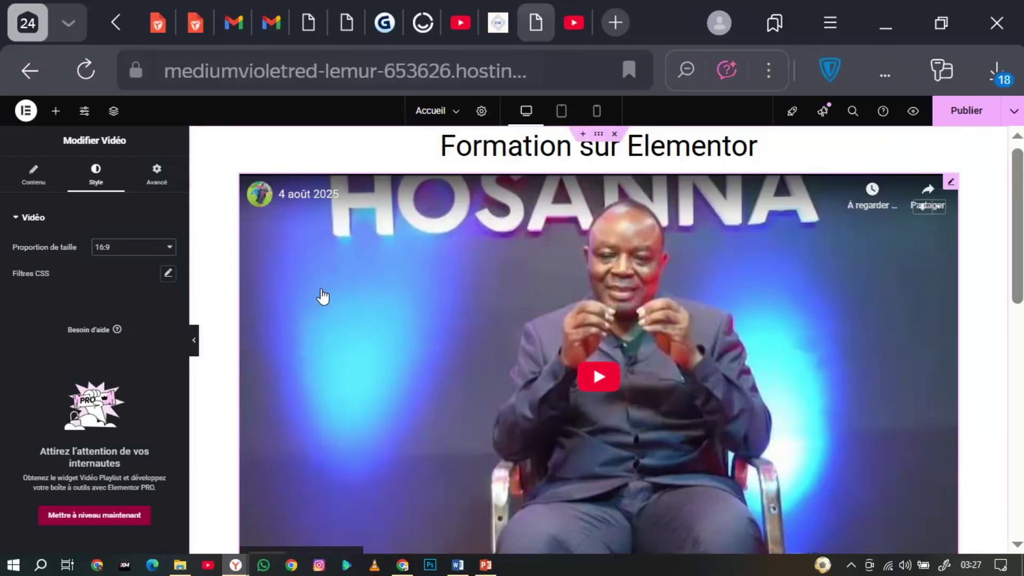
- Try the Bounce In entrance animation in the Vidéo widget's advanced motion effects
{"action": "left_click", "coordinate": [155, 181]}
{"action": "scroll", "coordinate": [97, 375], "scroll_direction": "down", "scroll_amount": 5}
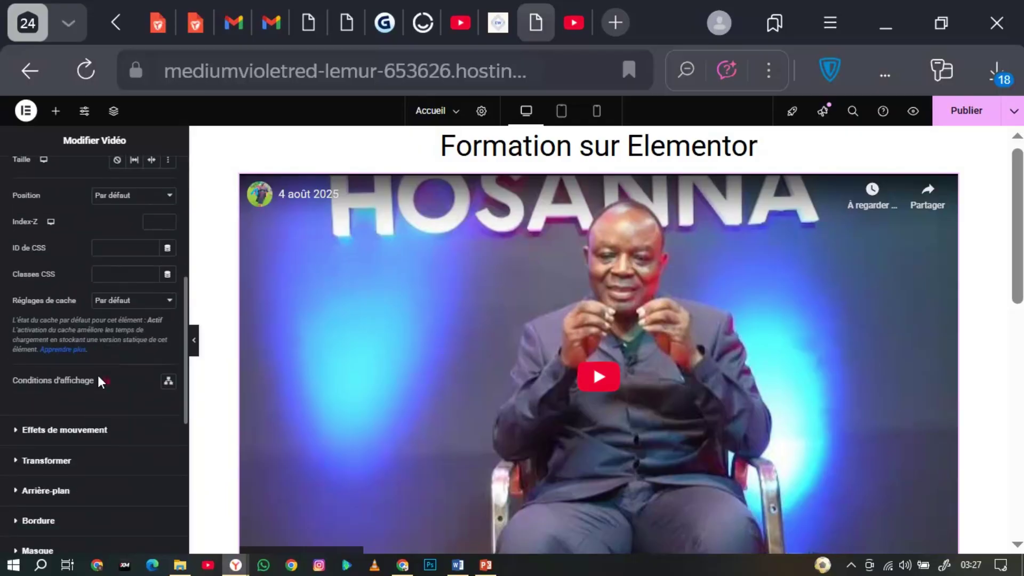
{"action": "scroll", "coordinate": [97, 376], "scroll_direction": "down", "scroll_amount": 2}
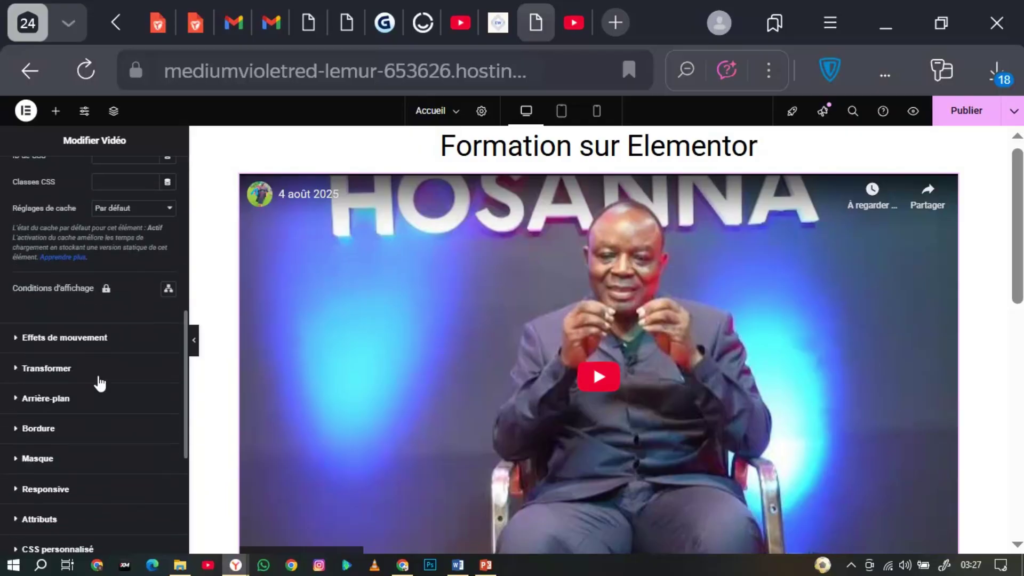
{"action": "left_click", "coordinate": [55, 337]}
{"action": "left_click", "coordinate": [92, 406]}
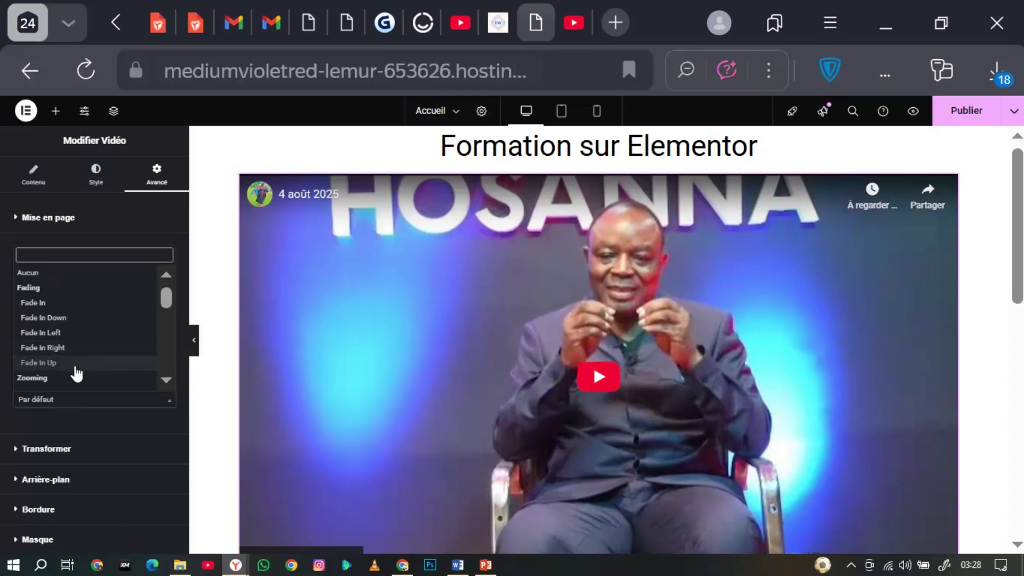
{"action": "scroll", "coordinate": [78, 365], "scroll_direction": "down", "scroll_amount": 4}
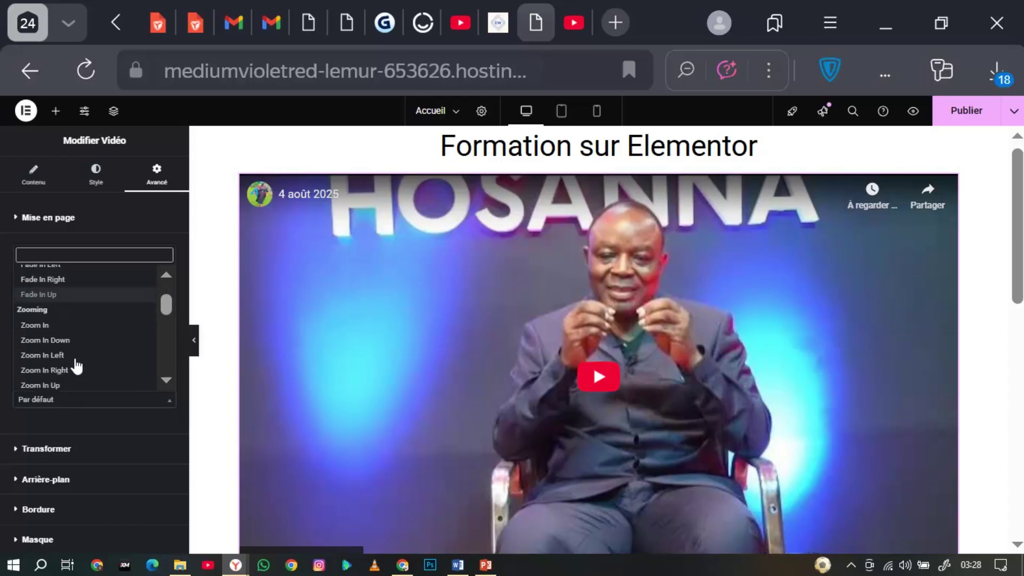
{"action": "scroll", "coordinate": [77, 365], "scroll_direction": "down", "scroll_amount": 3}
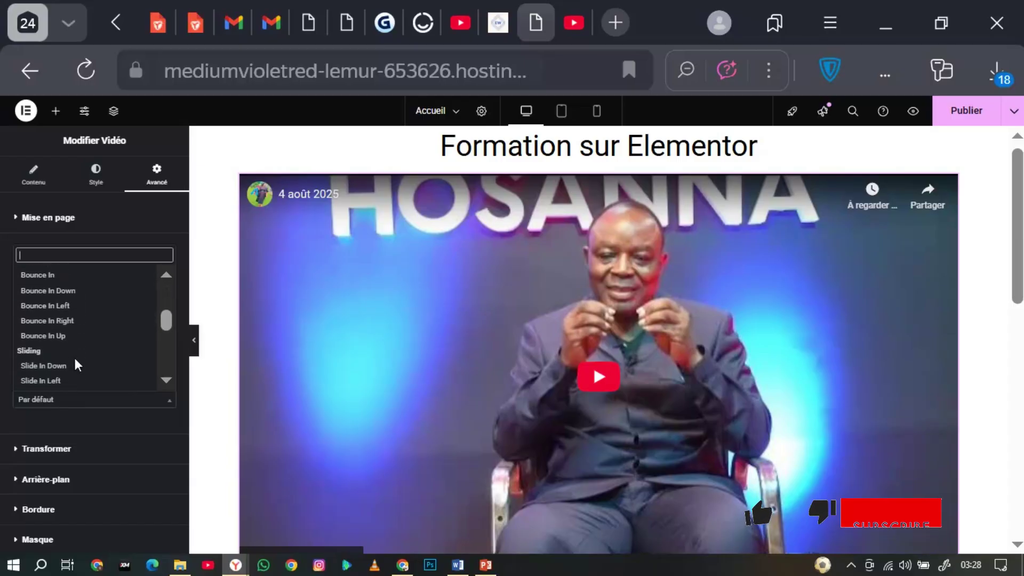
{"action": "left_click", "coordinate": [48, 275]}
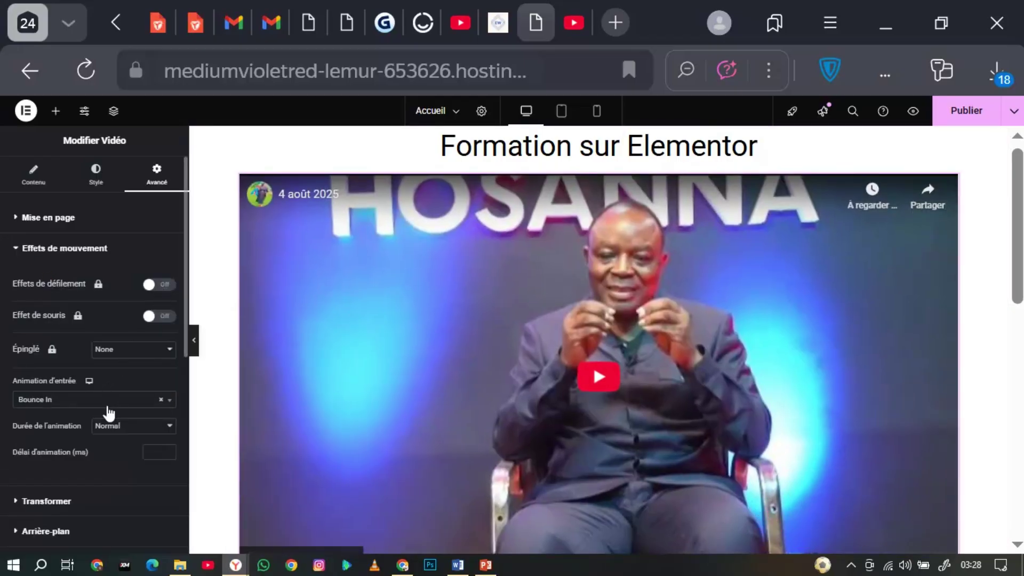
- Look through the remaining entrance animations and set the video's entrance animation to Aucun
{"action": "left_click", "coordinate": [94, 401]}
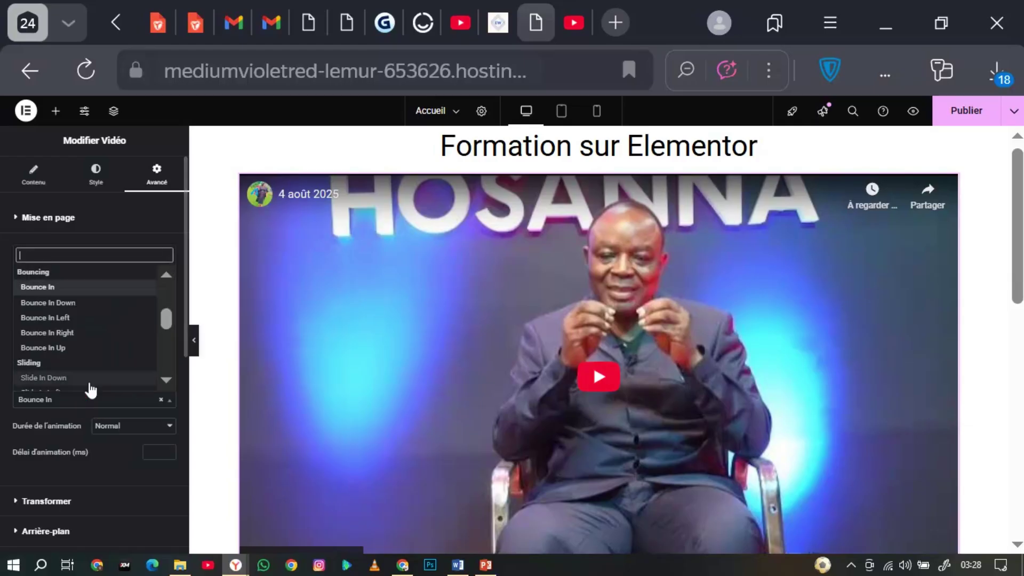
{"action": "scroll", "coordinate": [76, 362], "scroll_direction": "down", "scroll_amount": 5}
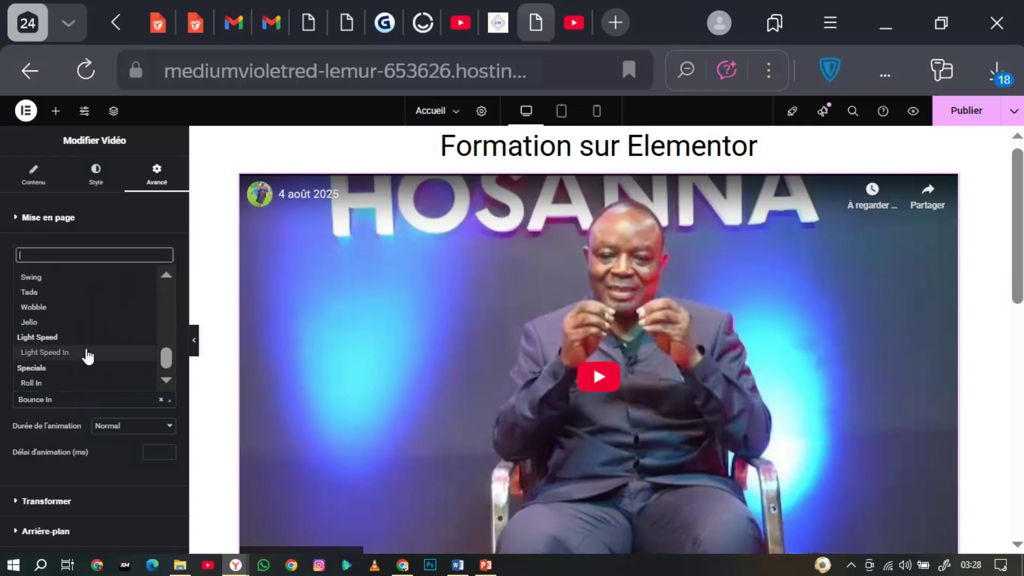
{"action": "scroll", "coordinate": [84, 354], "scroll_direction": "up", "scroll_amount": 10}
{"action": "left_click", "coordinate": [59, 272]}
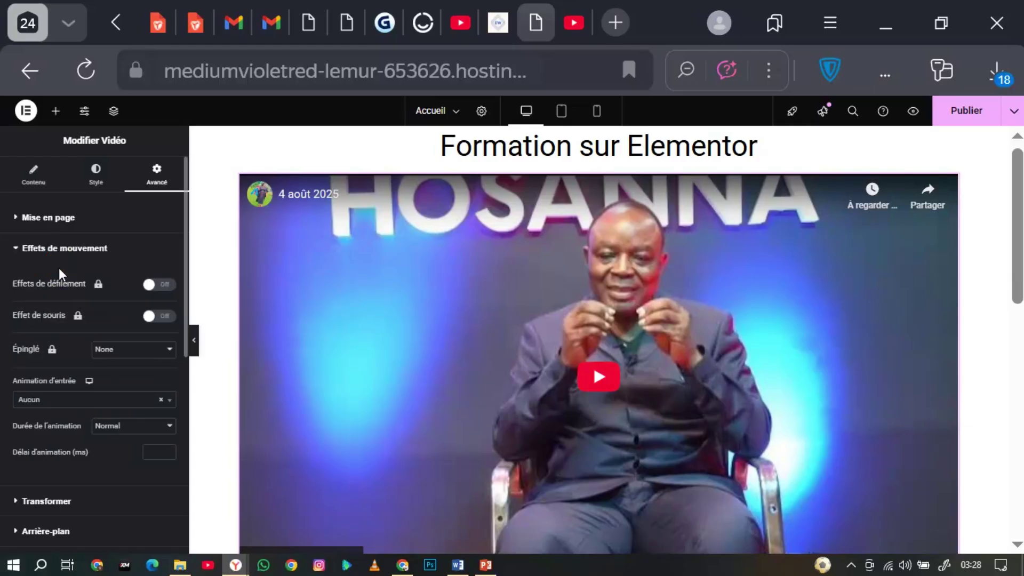
- Bring up the list of available widgets and go to the page area below the video
{"action": "left_click", "coordinate": [55, 111]}
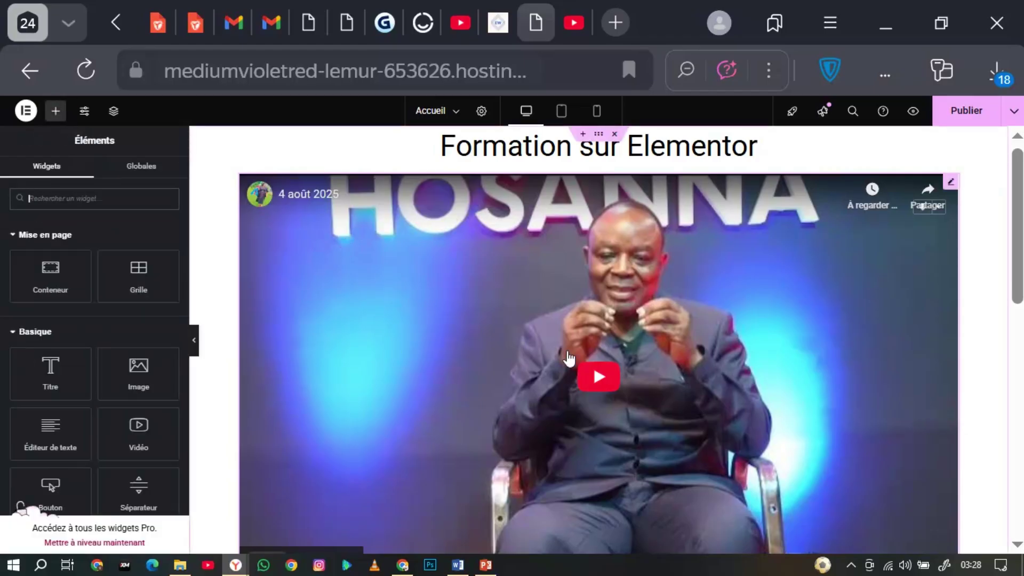
{"action": "scroll", "coordinate": [570, 358], "scroll_direction": "down", "scroll_amount": 5}
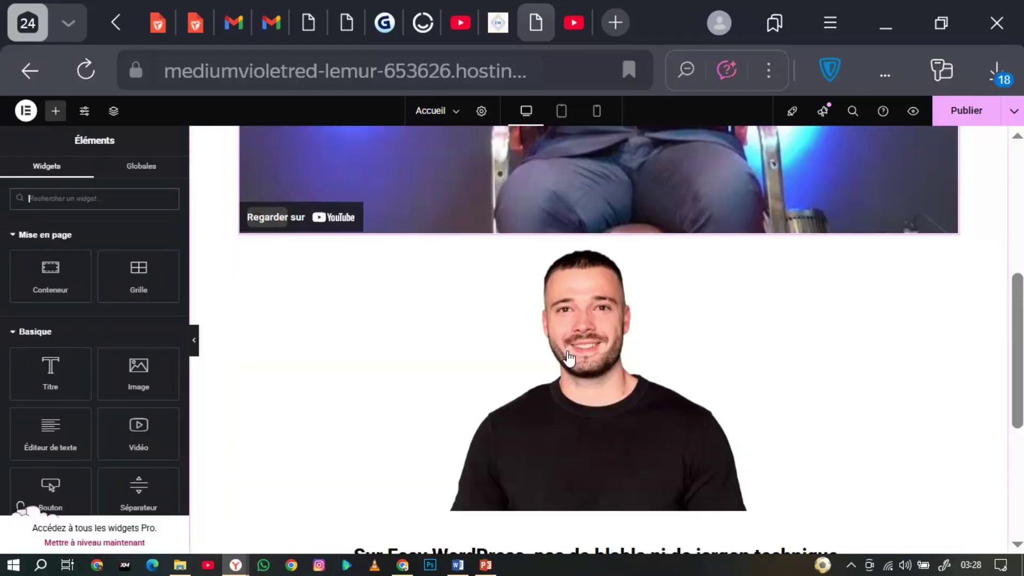
- Add a Button widget between the "Formation sur Elementor" heading and the video
{"action": "scroll", "coordinate": [569, 358], "scroll_direction": "down", "scroll_amount": 3}
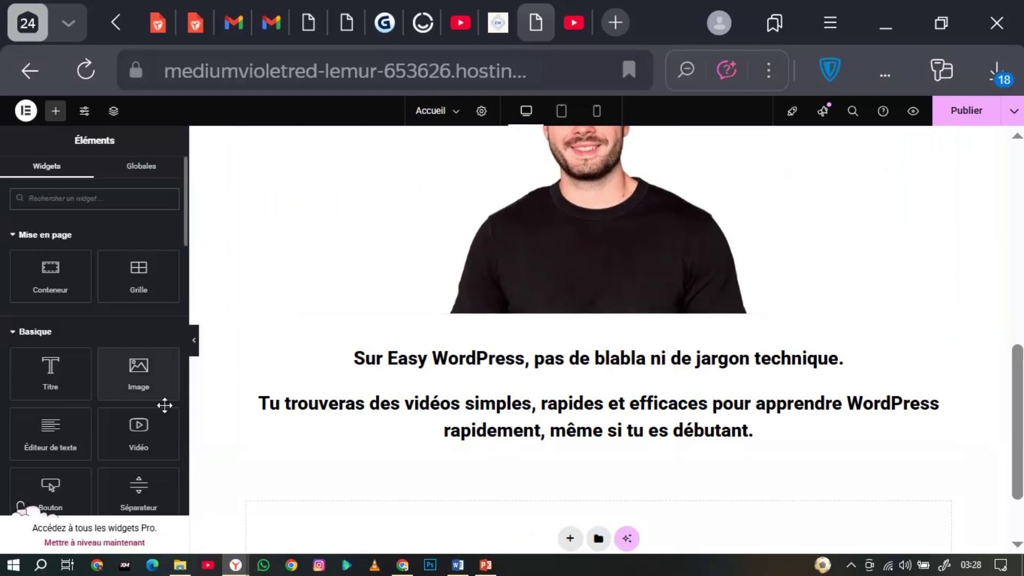
{"action": "scroll", "coordinate": [164, 405], "scroll_direction": "down", "scroll_amount": 3}
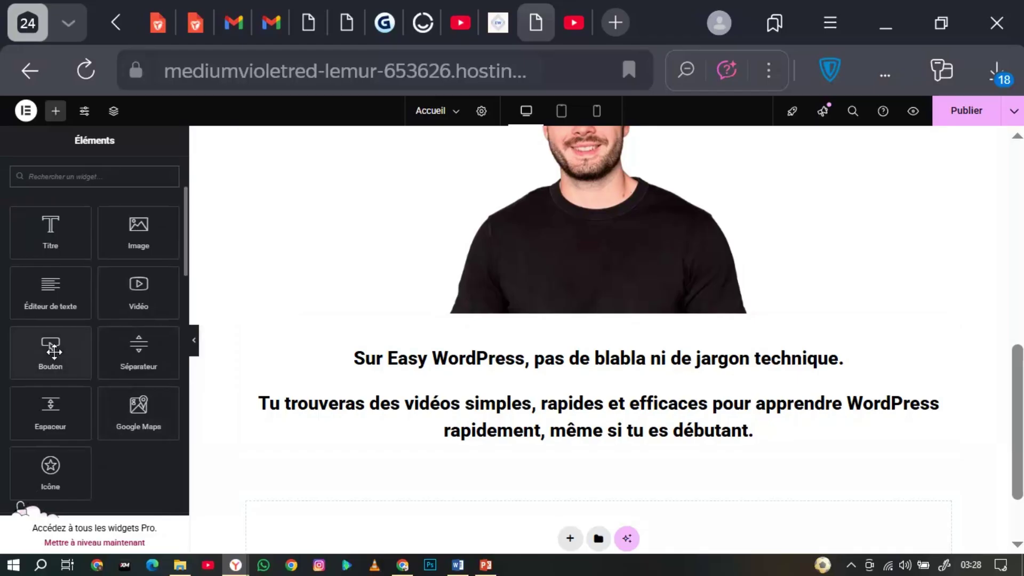
{"action": "left_click_drag", "start_coordinate": [54, 350], "coordinate": [539, 442]}
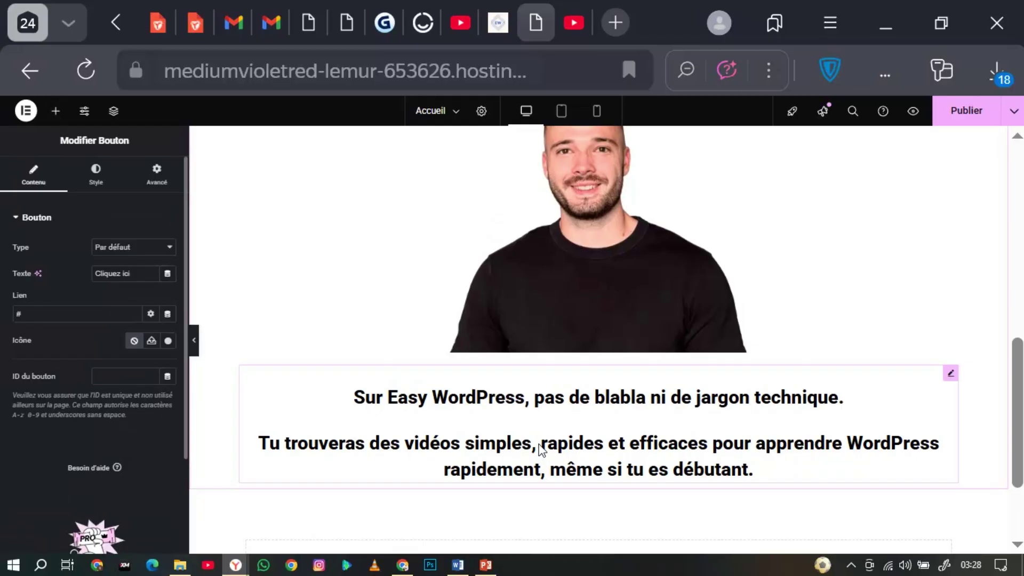
{"action": "scroll", "coordinate": [539, 444], "scroll_direction": "down", "scroll_amount": 2}
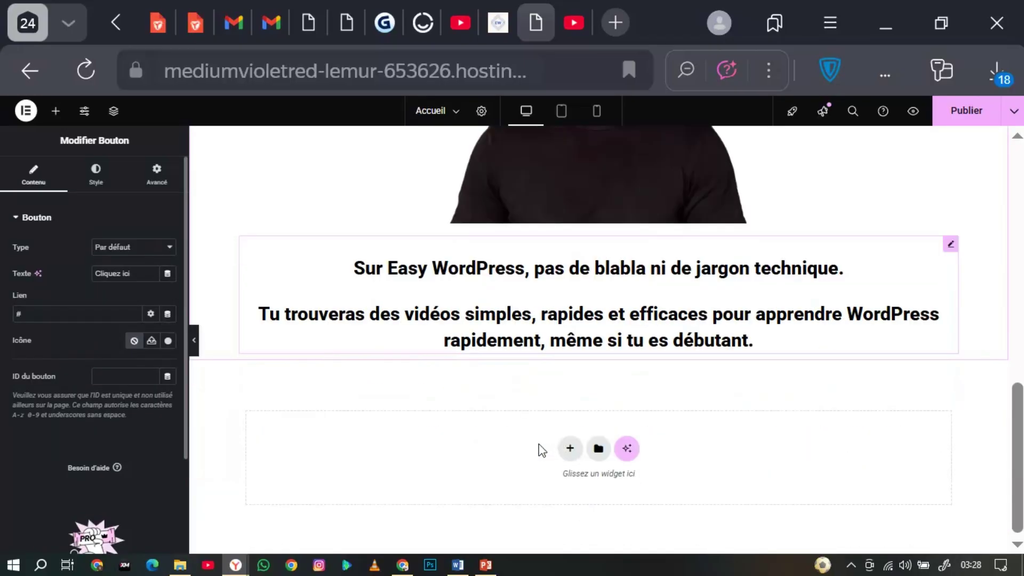
{"action": "scroll", "coordinate": [538, 443], "scroll_direction": "up", "scroll_amount": 8}
{"action": "scroll", "coordinate": [539, 444], "scroll_direction": "up", "scroll_amount": 2}
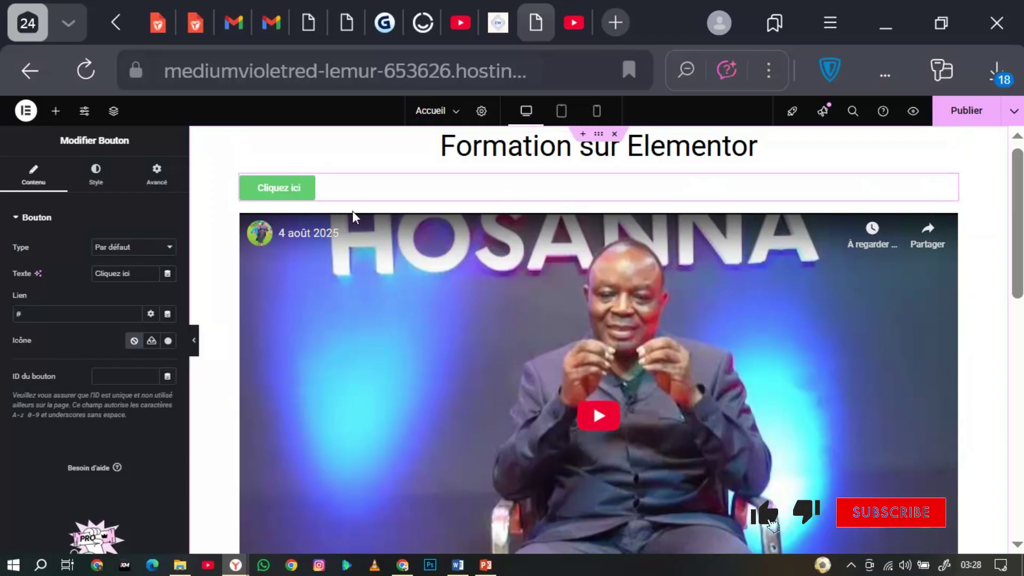
- Change the new button's text to "Inscription", keeping the default button type
{"action": "left_click", "coordinate": [168, 247]}
{"action": "left_click", "coordinate": [165, 250]}
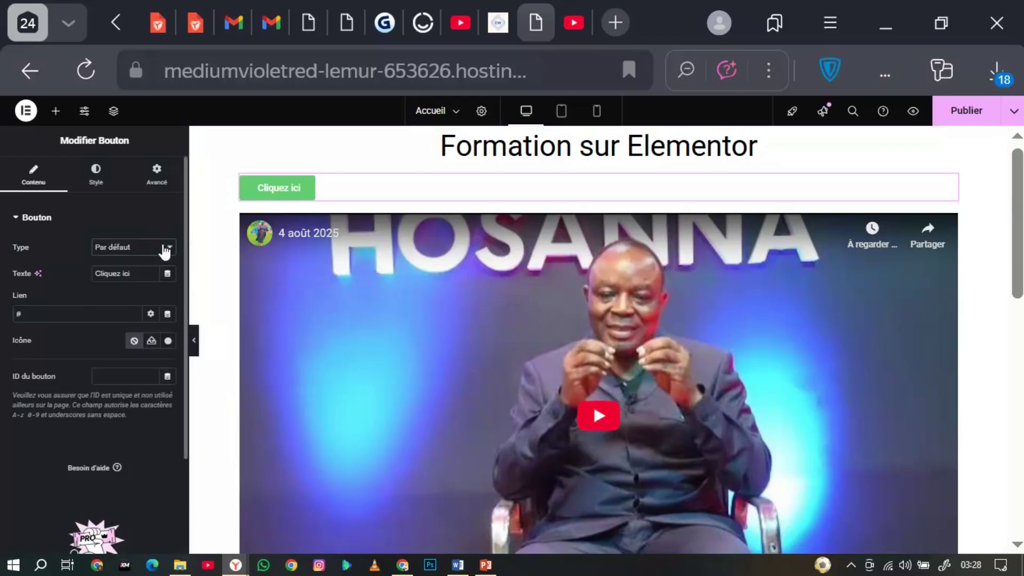
{"action": "triple_click", "coordinate": [136, 277]}
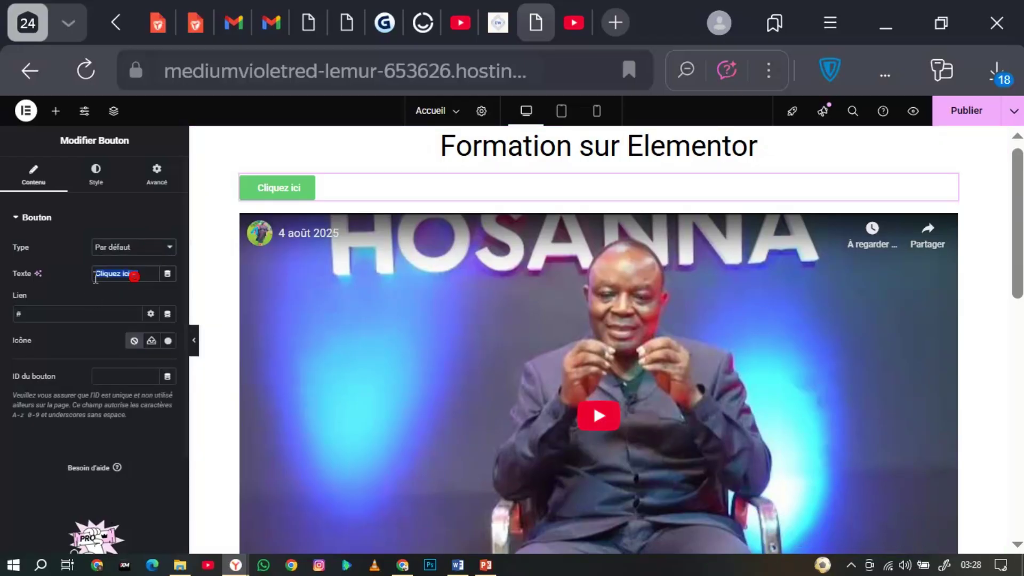
{"action": "key", "text": "BackSpace"}
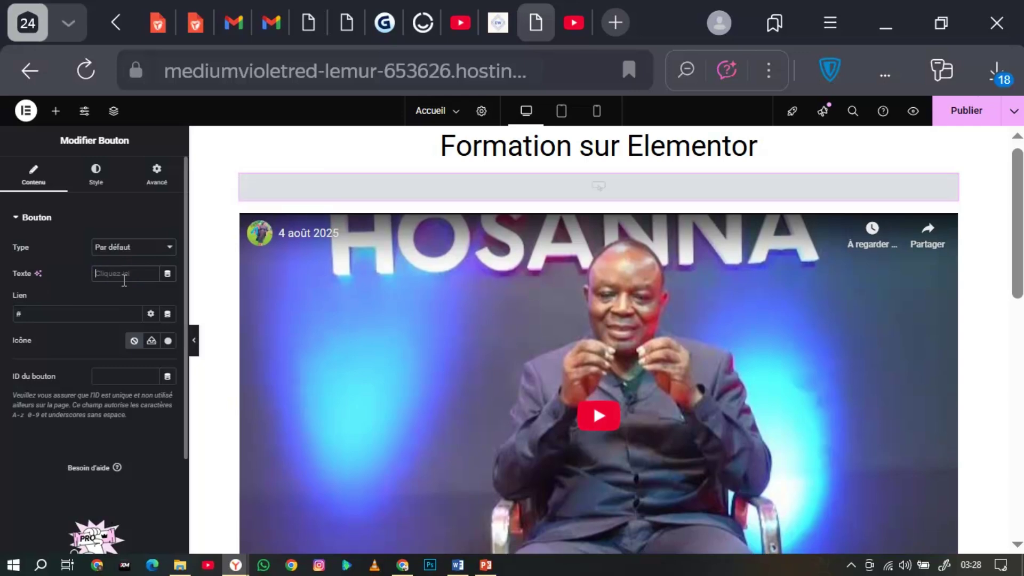
{"action": "type", "text": "iNSC"}
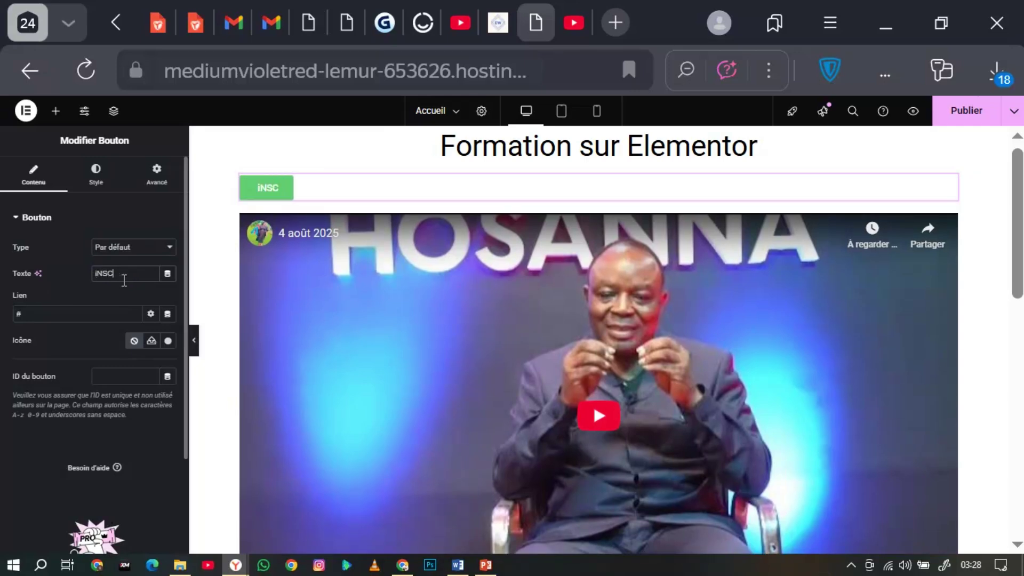
{"action": "key", "text": "BackSpace"}
{"action": "key", "text": "BackSpace"}
{"action": "key", "text": "BackSpace"}
{"action": "key", "text": "BackSpace"}
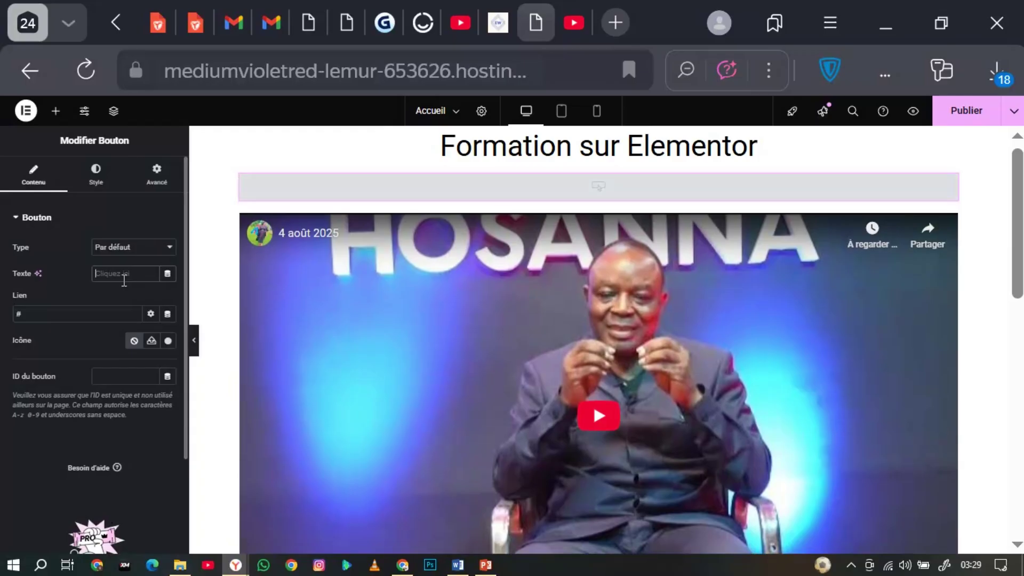
{"action": "type", "text": "Inscri"}
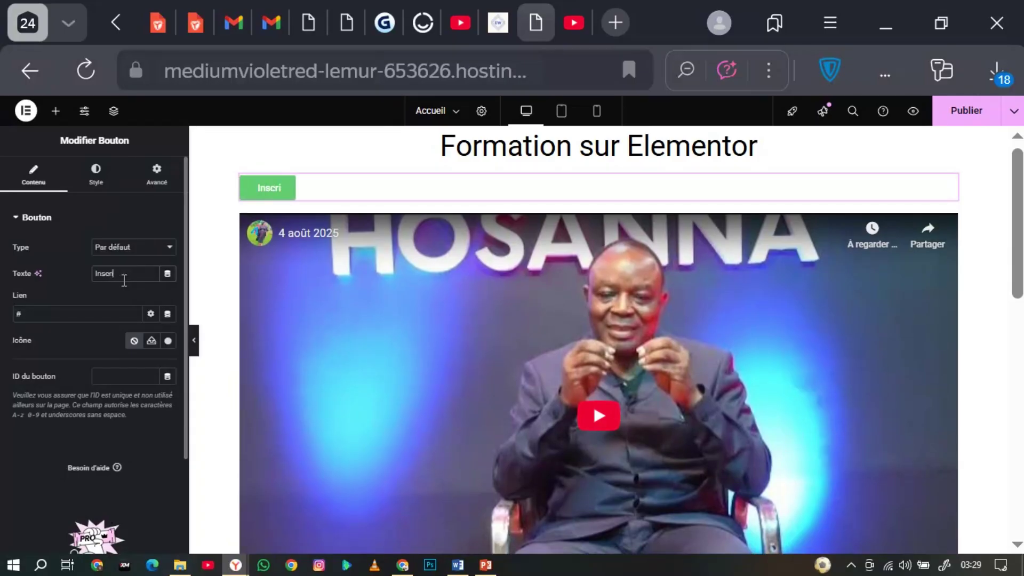
{"action": "type", "text": "ption"}
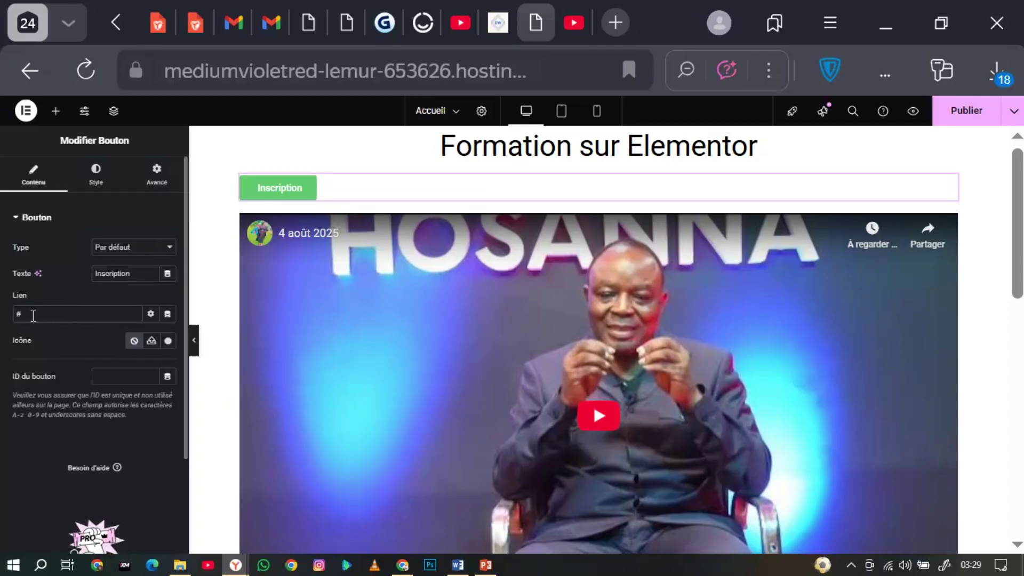
- Replace the Inscription button's placeholder link with the copied youtu.be video URL
{"action": "key", "text": "BackSpace"}
{"action": "key", "text": "ctrl+v"}
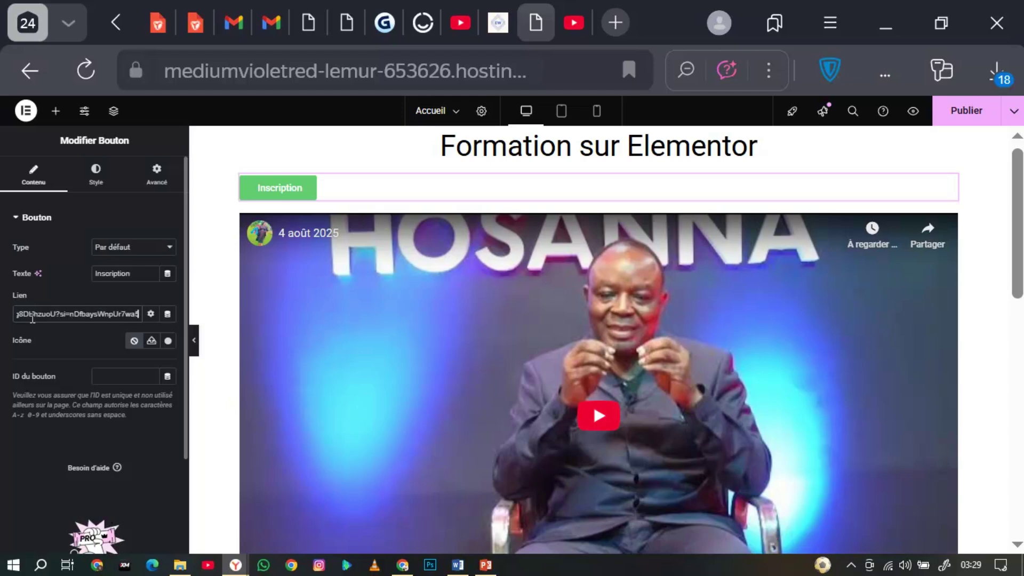
{"action": "left_click", "coordinate": [50, 333]}
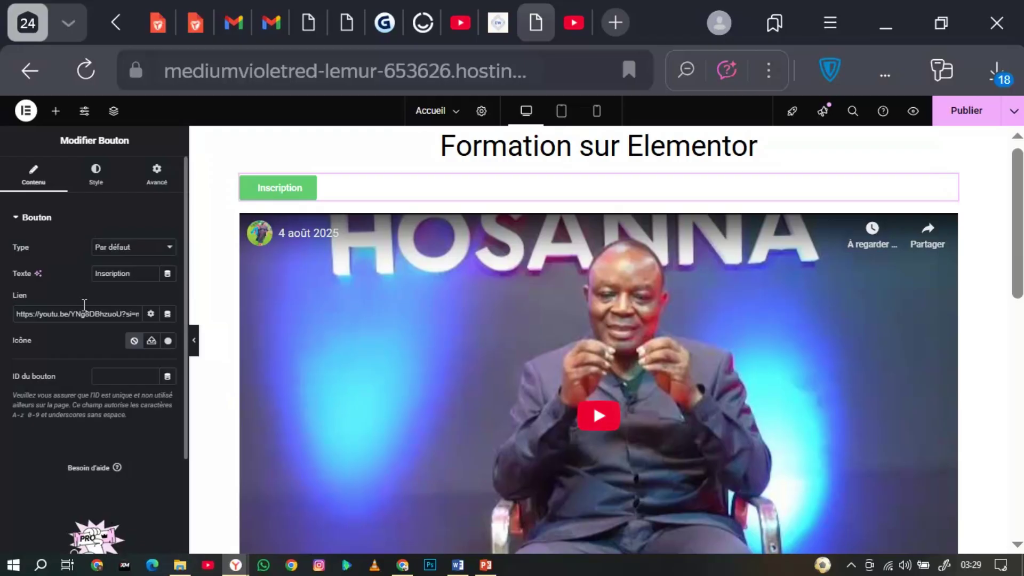
- Centre the Inscription button and set its text colour to white (#FFFFFF)
{"action": "left_click", "coordinate": [97, 183]}
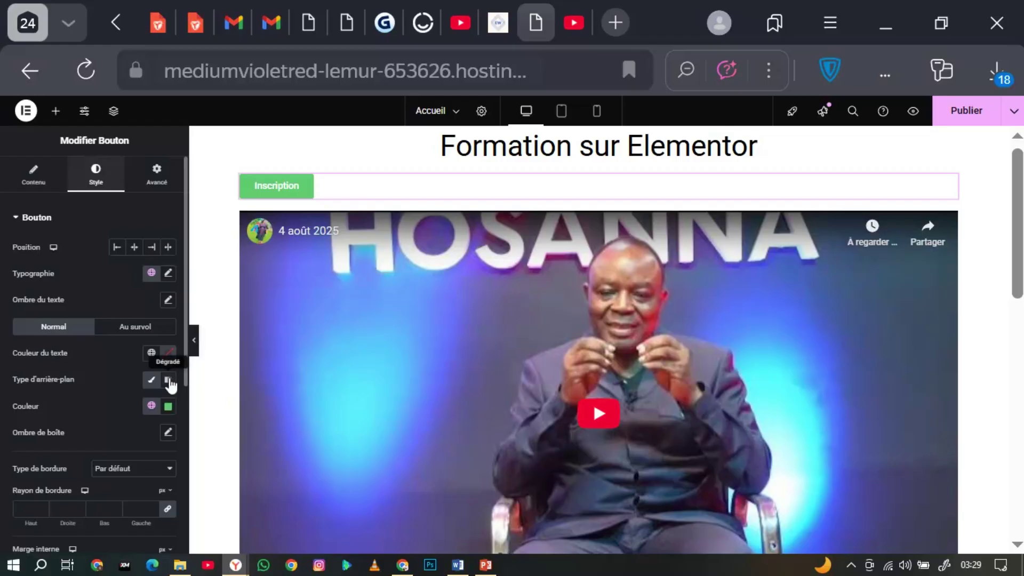
{"action": "left_click", "coordinate": [133, 249]}
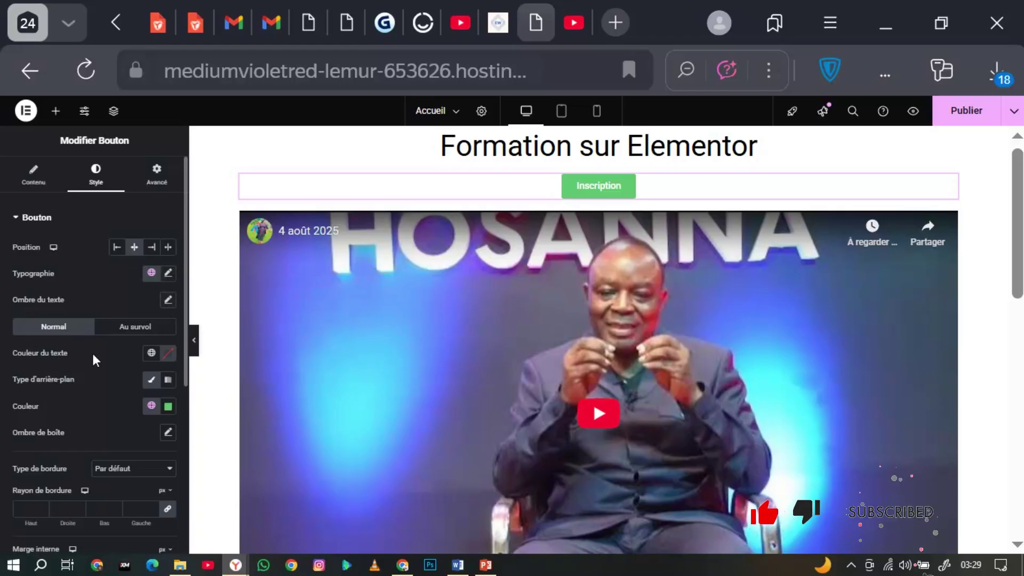
{"action": "left_click", "coordinate": [167, 356]}
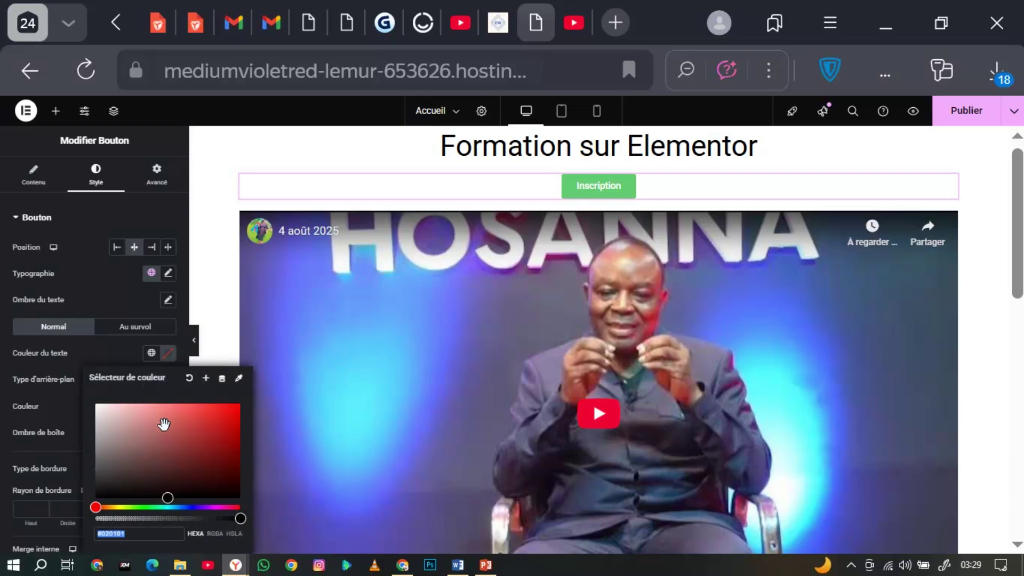
{"action": "left_click_drag", "start_coordinate": [163, 425], "coordinate": [250, 416]}
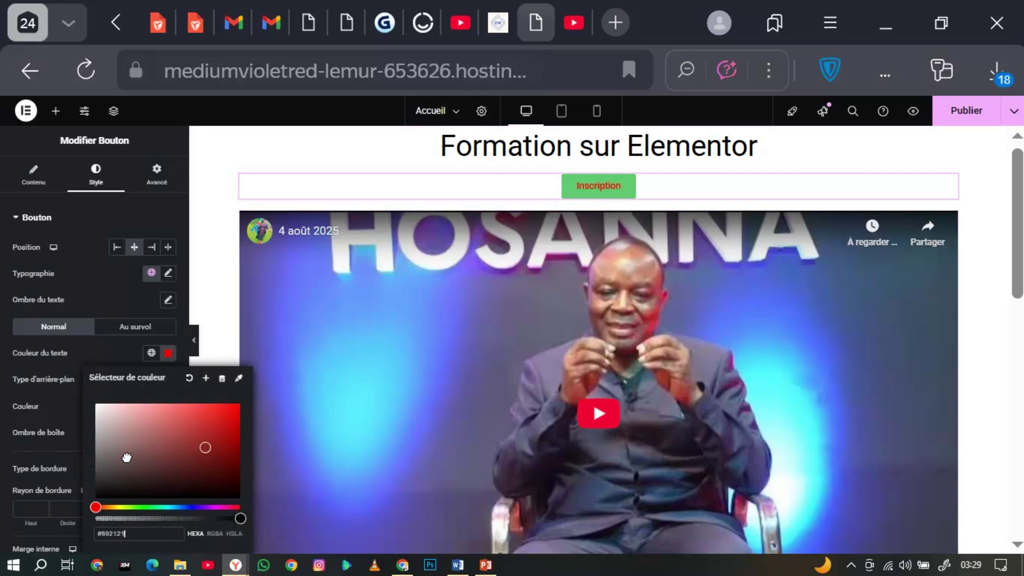
{"action": "left_click_drag", "start_coordinate": [204, 448], "coordinate": [93, 402]}
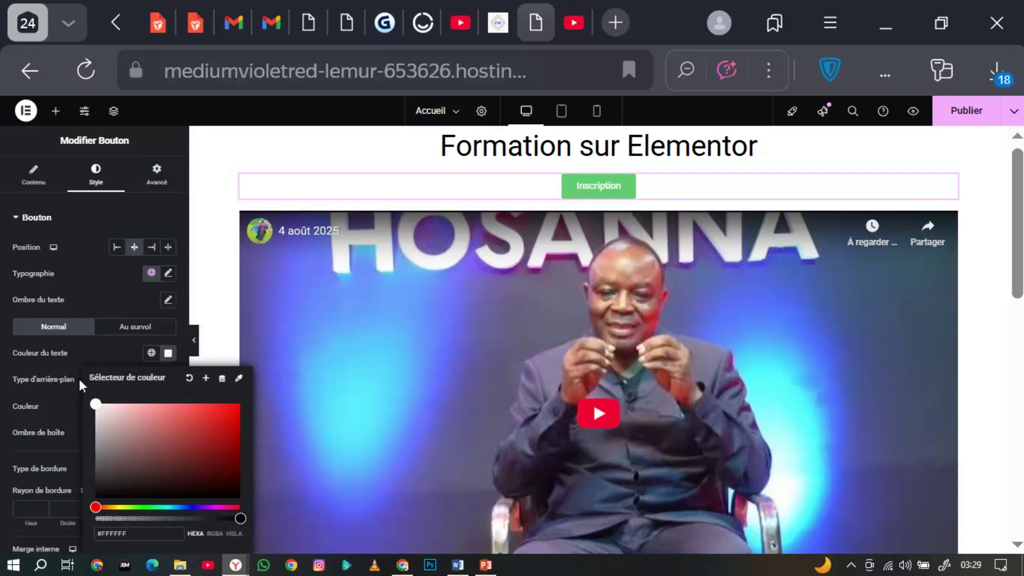
{"action": "left_click", "coordinate": [71, 349]}
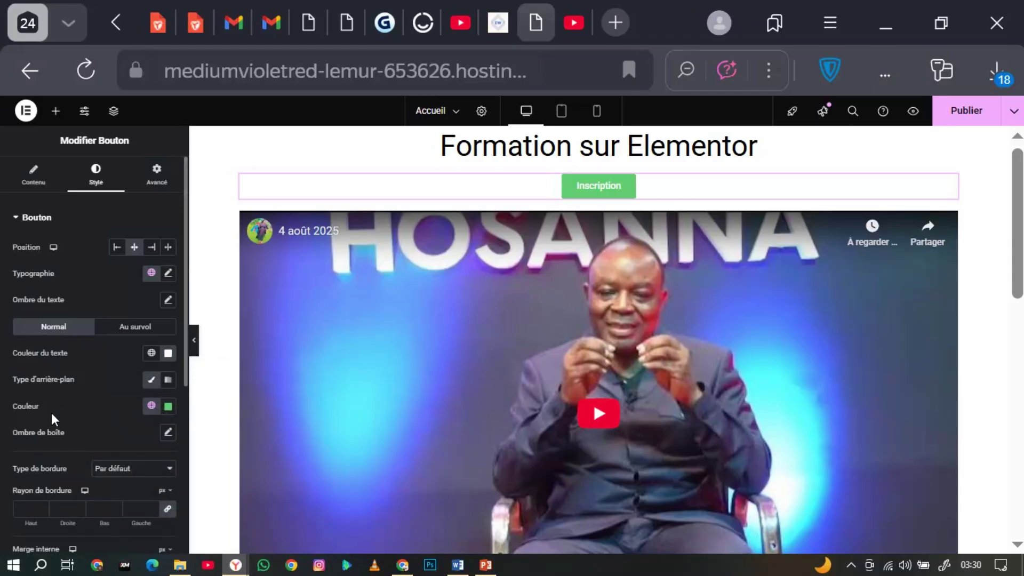
- Set the Inscription button's background colour to near-black (#151815)
{"action": "left_click", "coordinate": [168, 407]}
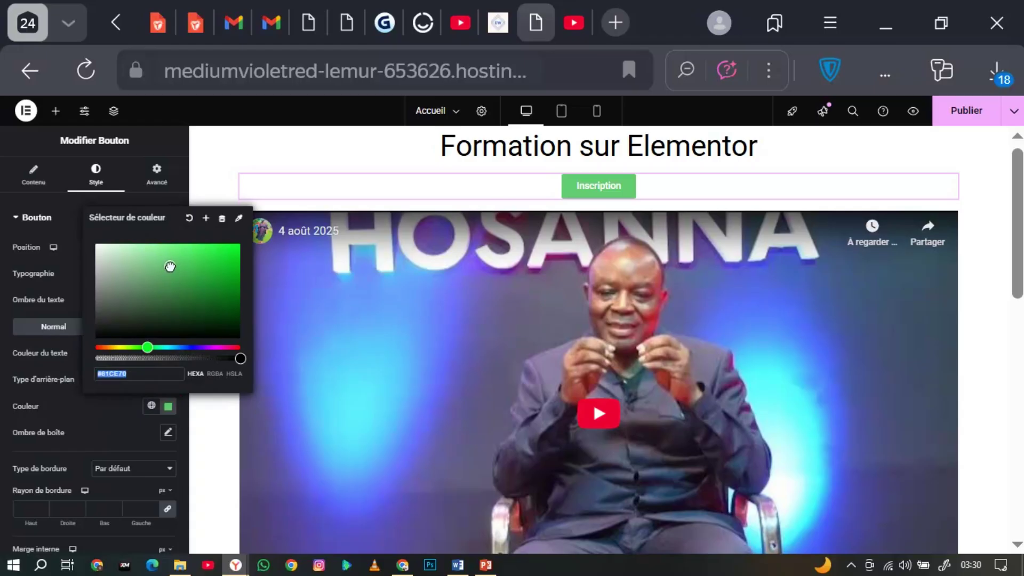
{"action": "left_click_drag", "start_coordinate": [167, 265], "coordinate": [100, 329]}
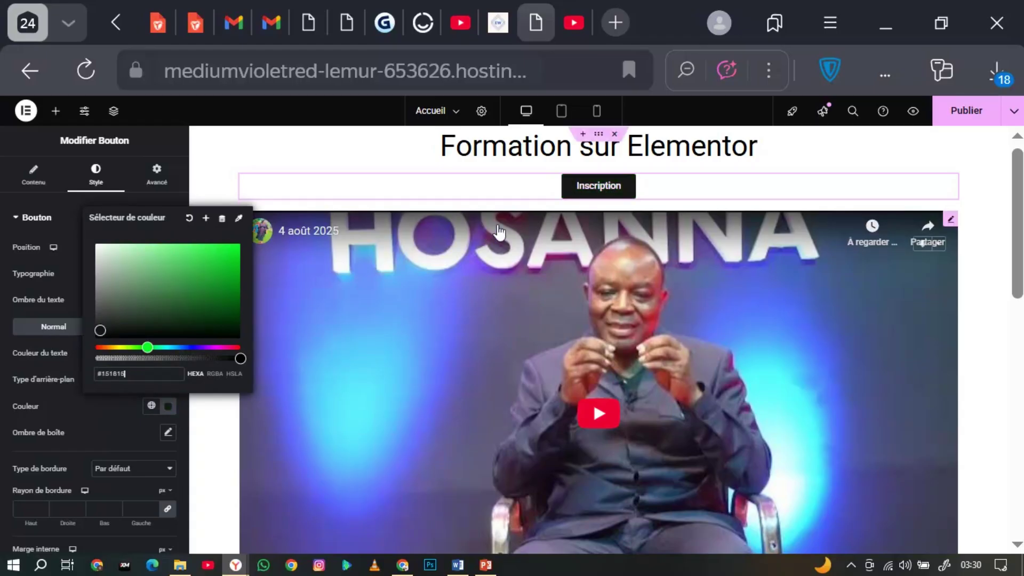
{"action": "left_click", "coordinate": [82, 403]}
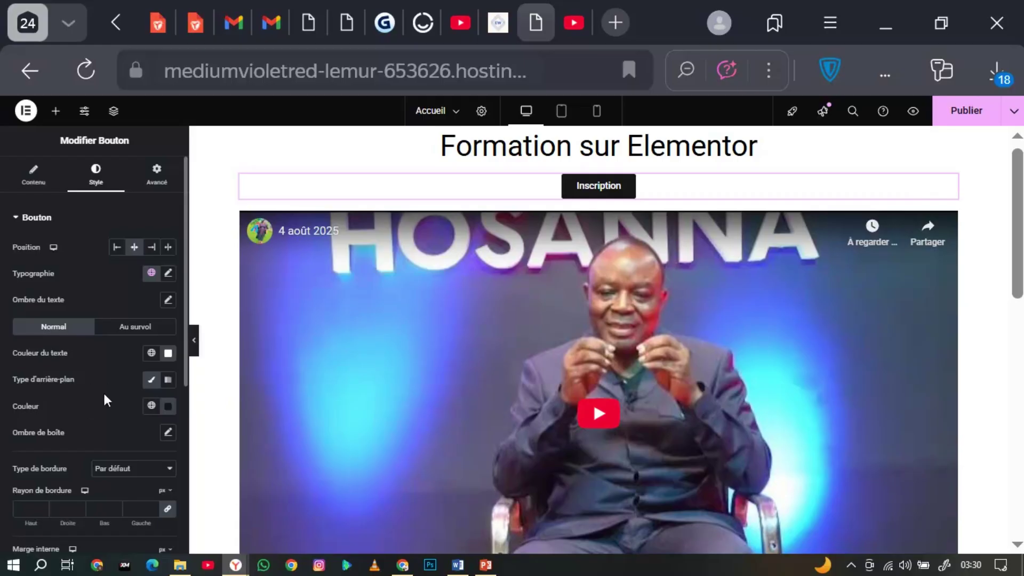
{"action": "scroll", "coordinate": [104, 391], "scroll_direction": "down", "scroll_amount": 1}
{"action": "left_click", "coordinate": [167, 368]}
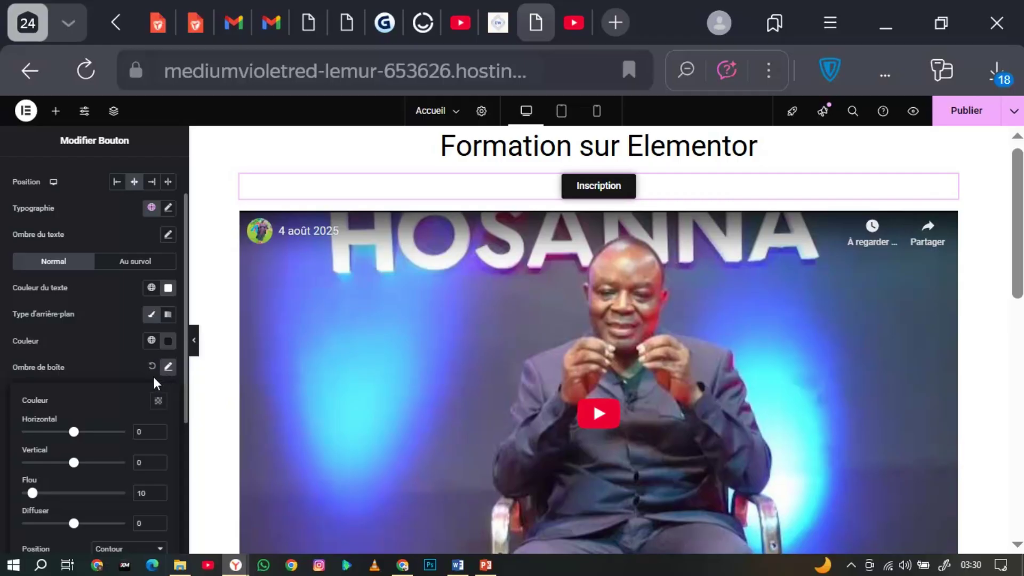
{"action": "left_click", "coordinate": [152, 367]}
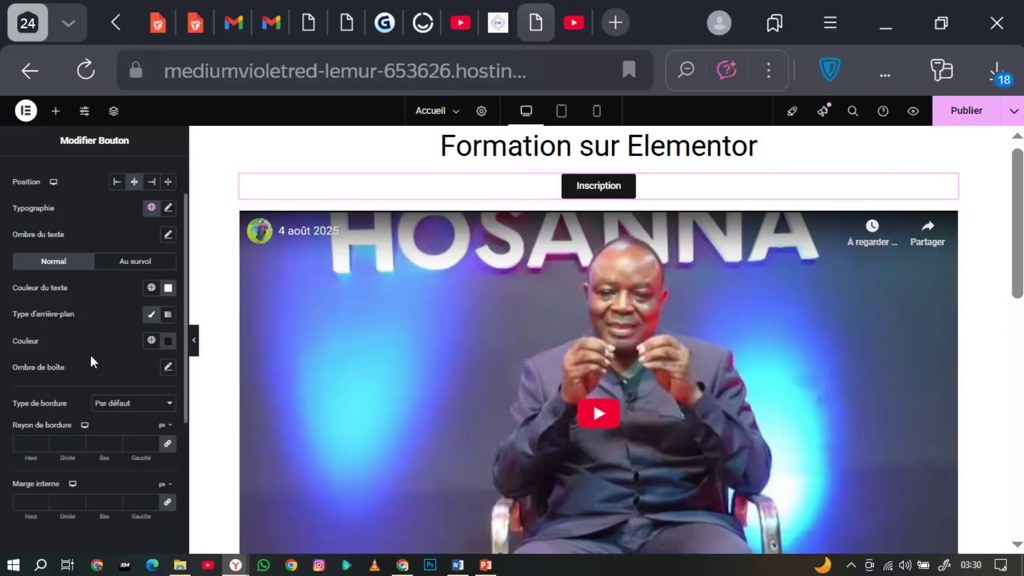
{"action": "scroll", "coordinate": [91, 355], "scroll_direction": "down", "scroll_amount": 3}
{"action": "scroll", "coordinate": [91, 356], "scroll_direction": "up", "scroll_amount": 5}
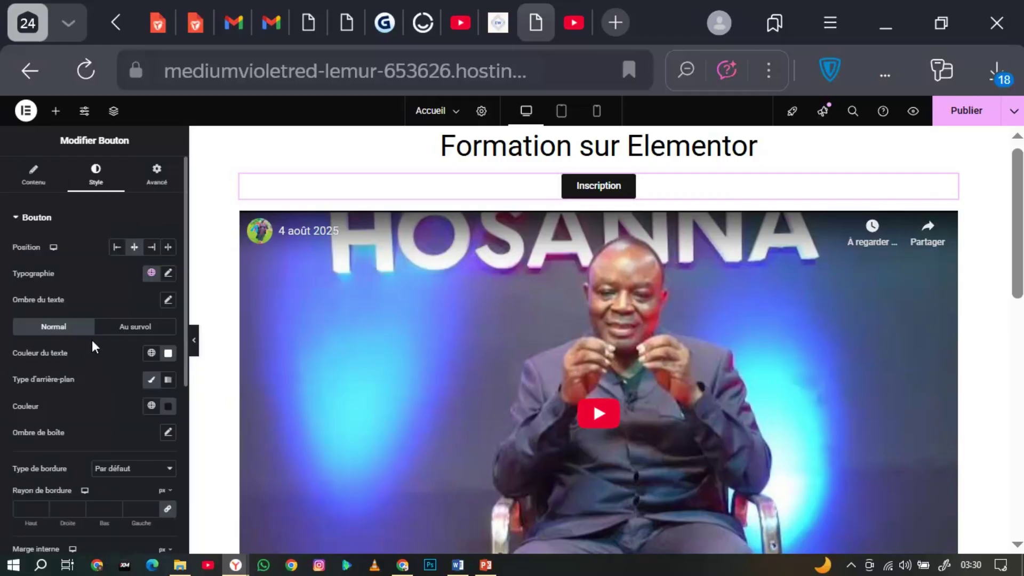
- Examine the button's advanced settings, including the layout and motion effects options
{"action": "left_click", "coordinate": [154, 183]}
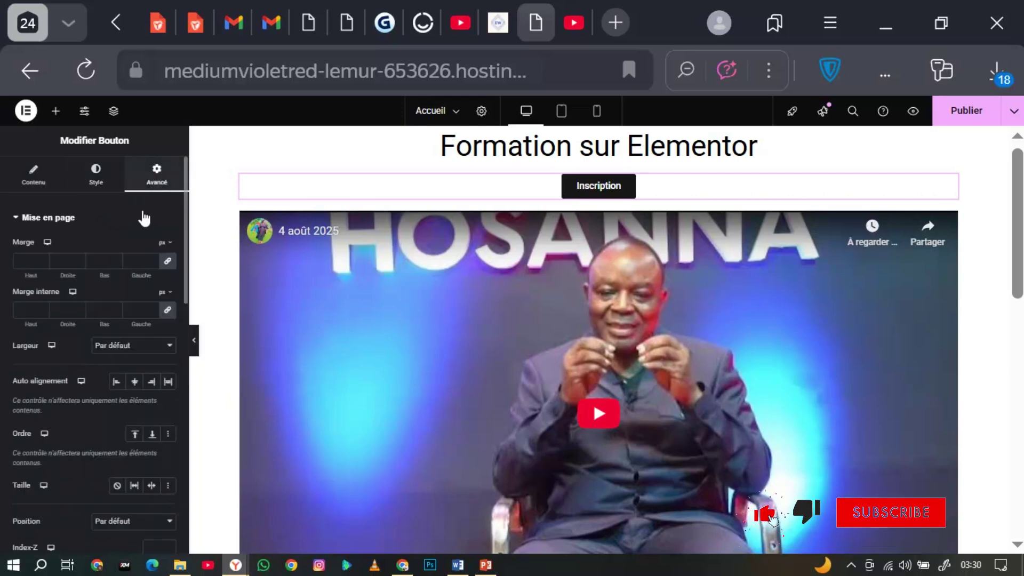
{"action": "scroll", "coordinate": [80, 370], "scroll_direction": "down", "scroll_amount": 3}
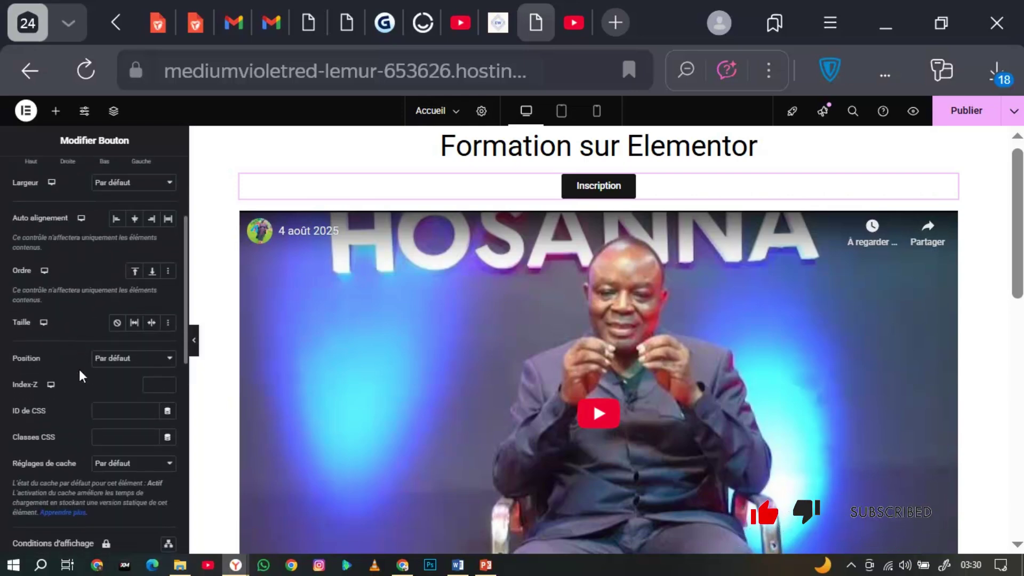
{"action": "scroll", "coordinate": [80, 376], "scroll_direction": "down", "scroll_amount": 5}
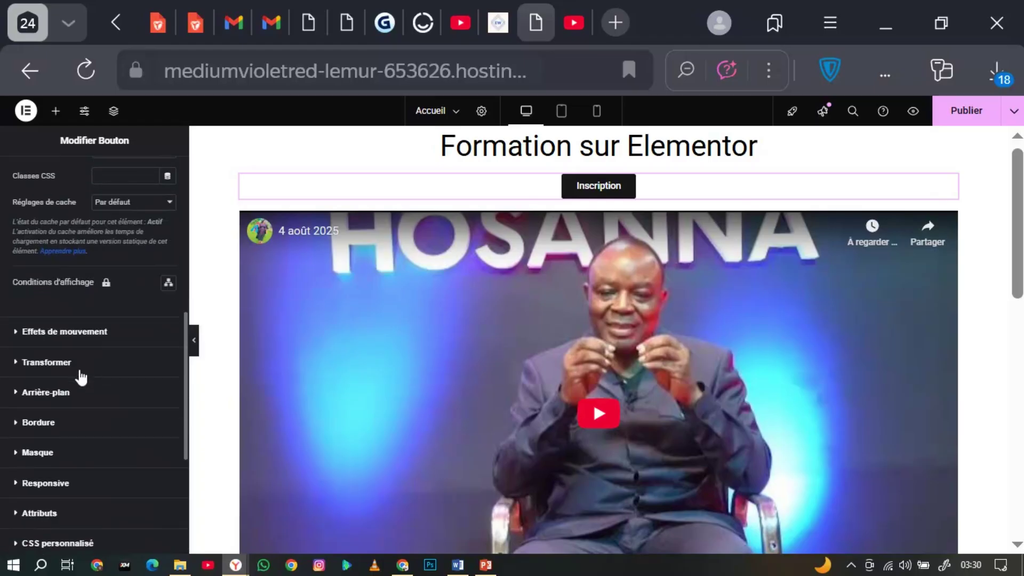
{"action": "scroll", "coordinate": [80, 374], "scroll_direction": "up", "scroll_amount": 8}
{"action": "scroll", "coordinate": [79, 369], "scroll_direction": "down", "scroll_amount": 5}
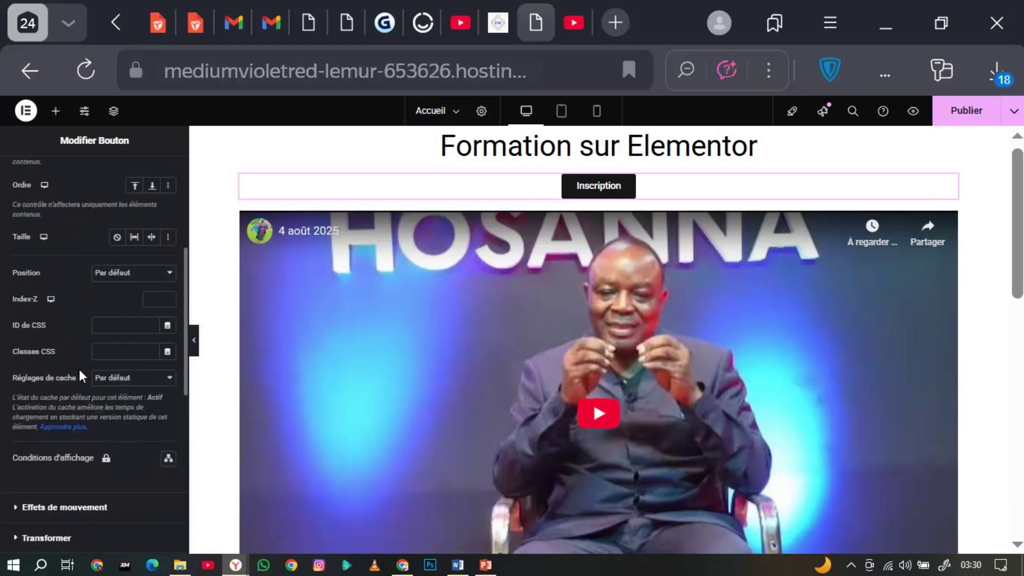
{"action": "scroll", "coordinate": [80, 374], "scroll_direction": "down", "scroll_amount": 3}
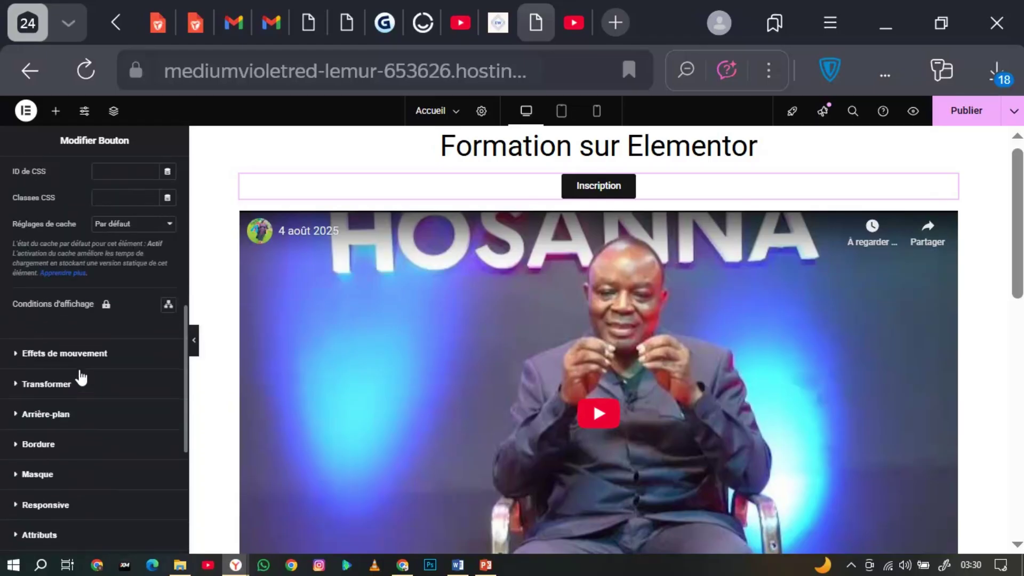
{"action": "scroll", "coordinate": [137, 350], "scroll_direction": "down", "scroll_amount": 2}
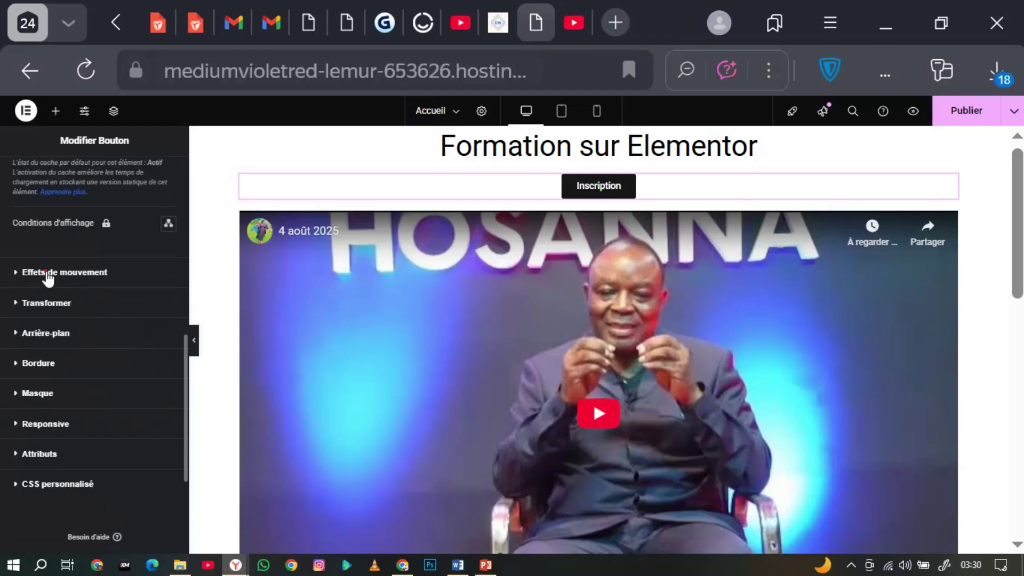
{"action": "left_click", "coordinate": [48, 274]}
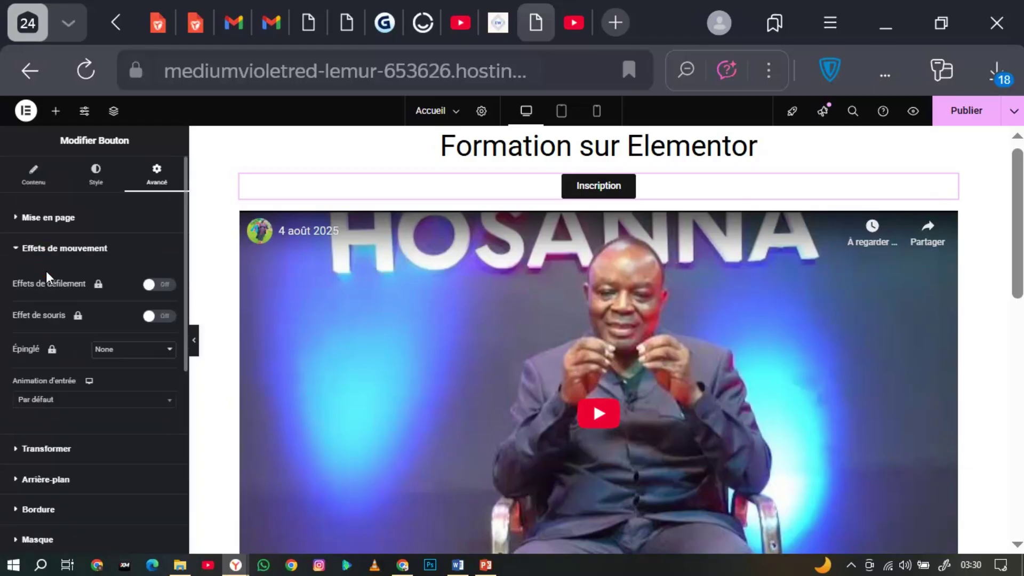
{"action": "left_click", "coordinate": [92, 172]}
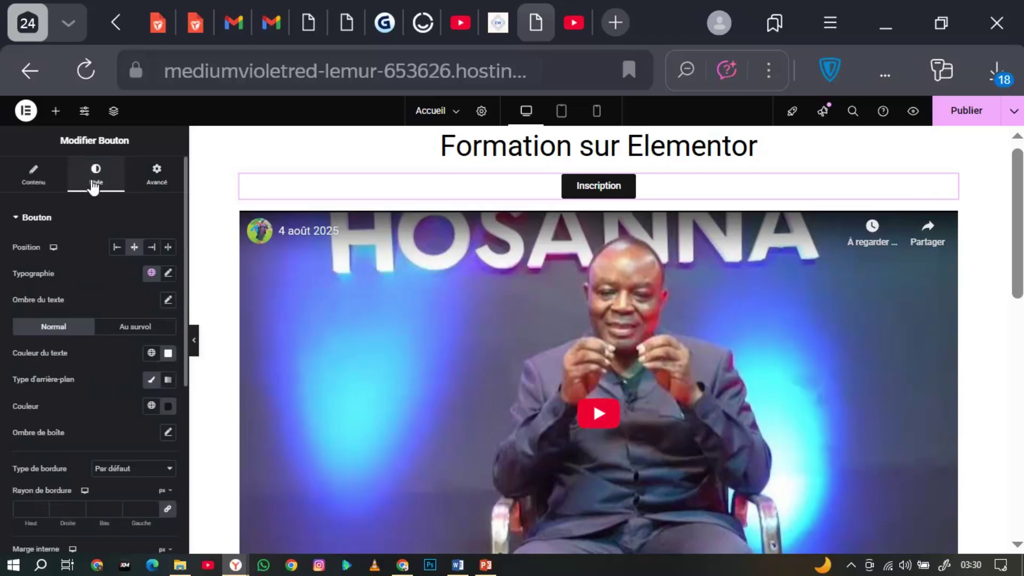
{"action": "left_click", "coordinate": [155, 191]}
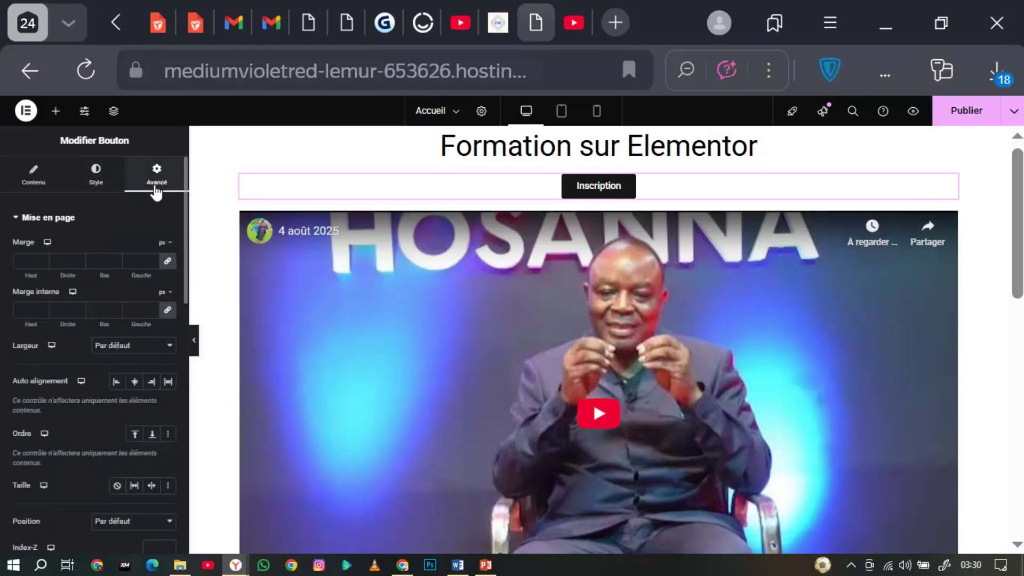
- Review the Inscription button's normal and hover style settings, checking the button on the page
{"action": "left_click", "coordinate": [13, 219]}
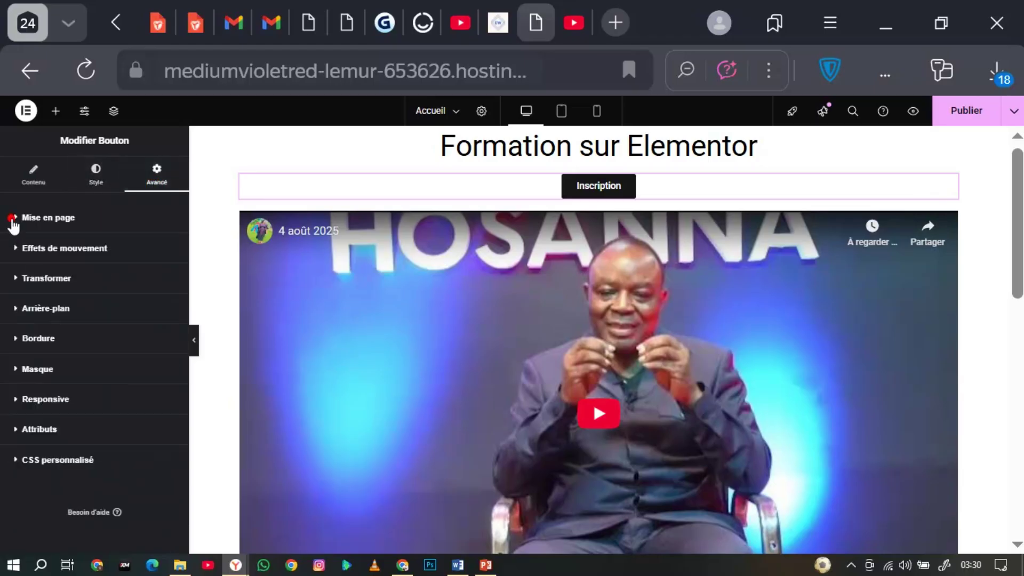
{"action": "left_click", "coordinate": [94, 187]}
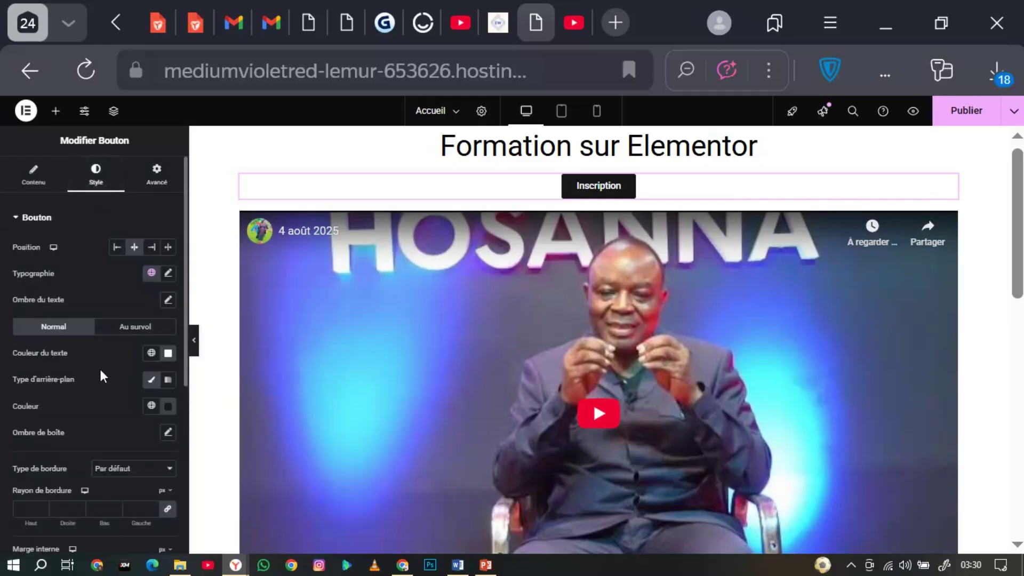
{"action": "scroll", "coordinate": [101, 373], "scroll_direction": "down", "scroll_amount": 3}
{"action": "scroll", "coordinate": [99, 367], "scroll_direction": "up", "scroll_amount": 3}
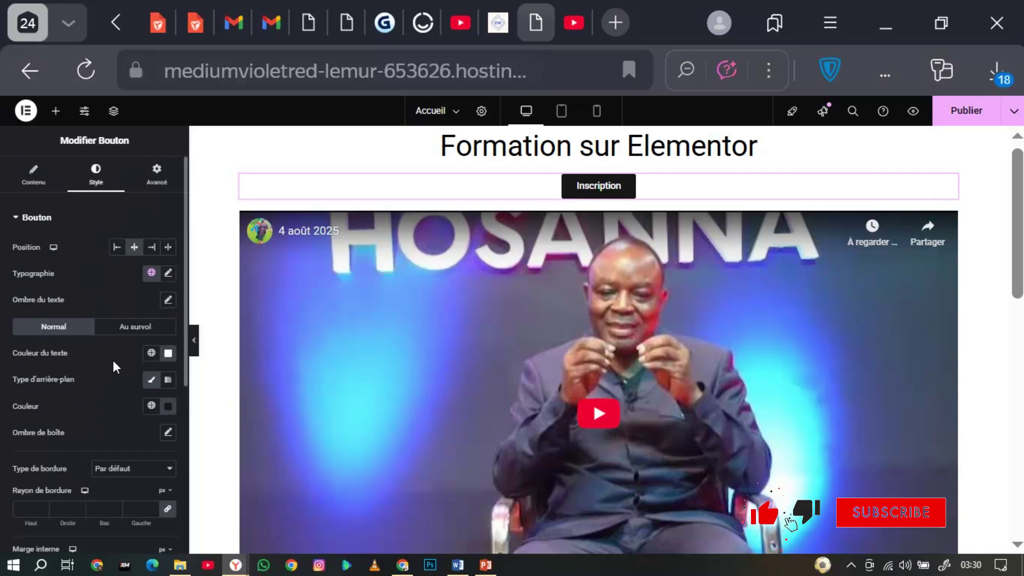
{"action": "left_click", "coordinate": [115, 327]}
{"action": "scroll", "coordinate": [104, 400], "scroll_direction": "down", "scroll_amount": 3}
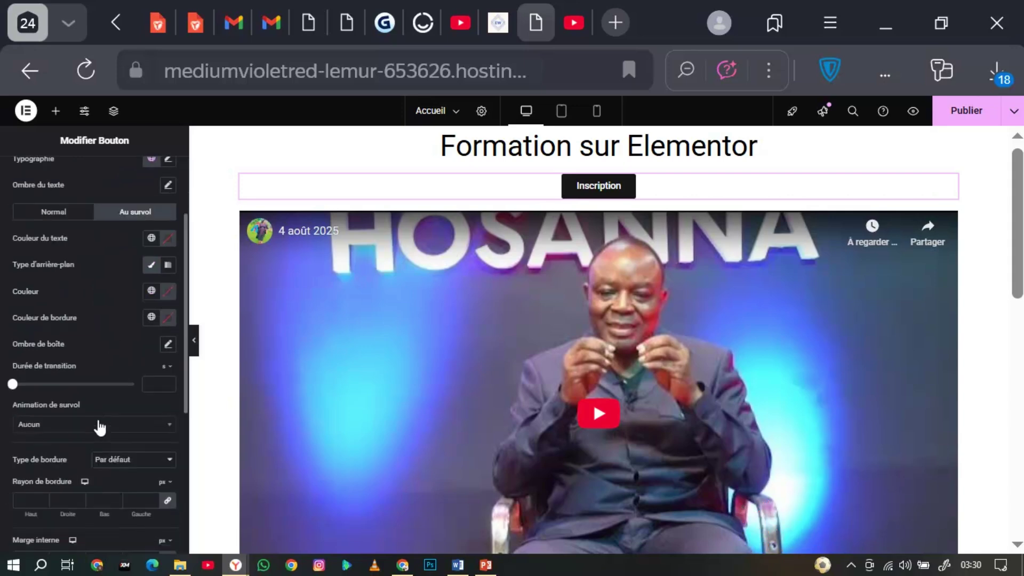
{"action": "scroll", "coordinate": [97, 419], "scroll_direction": "up", "scroll_amount": 3}
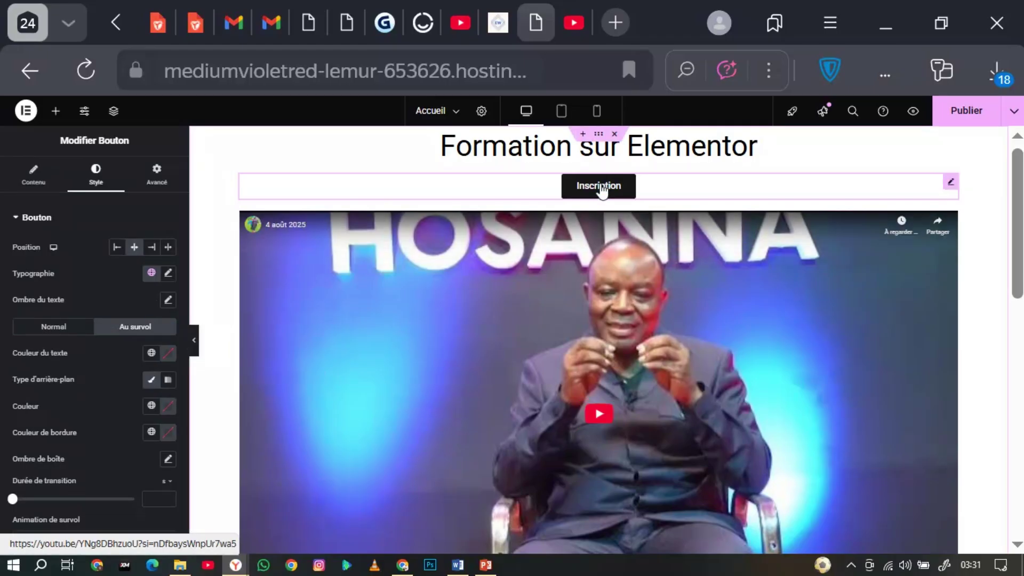
{"action": "key", "text": "ctrl+minus"}
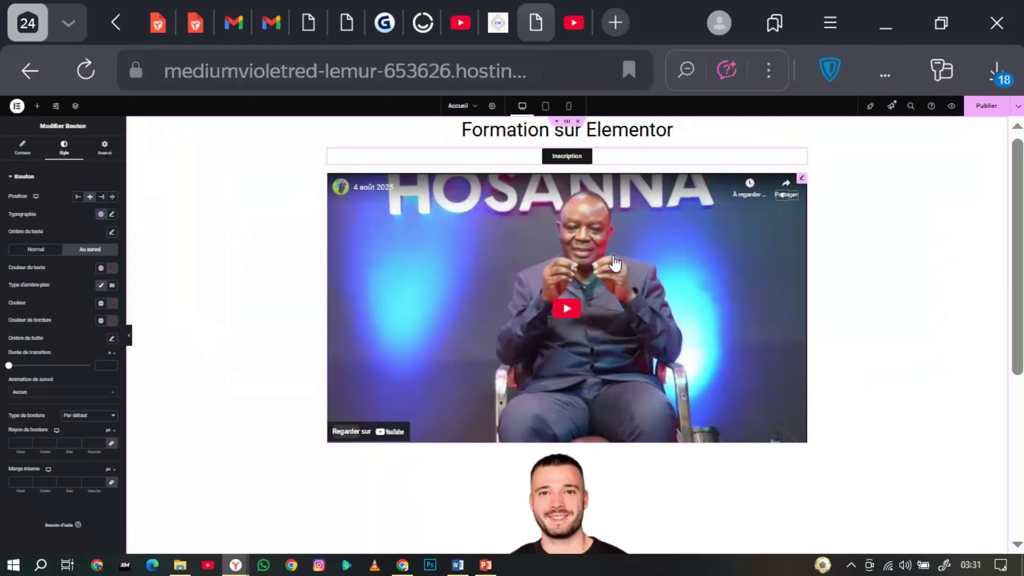
{"action": "key", "text": "ctrl+0"}
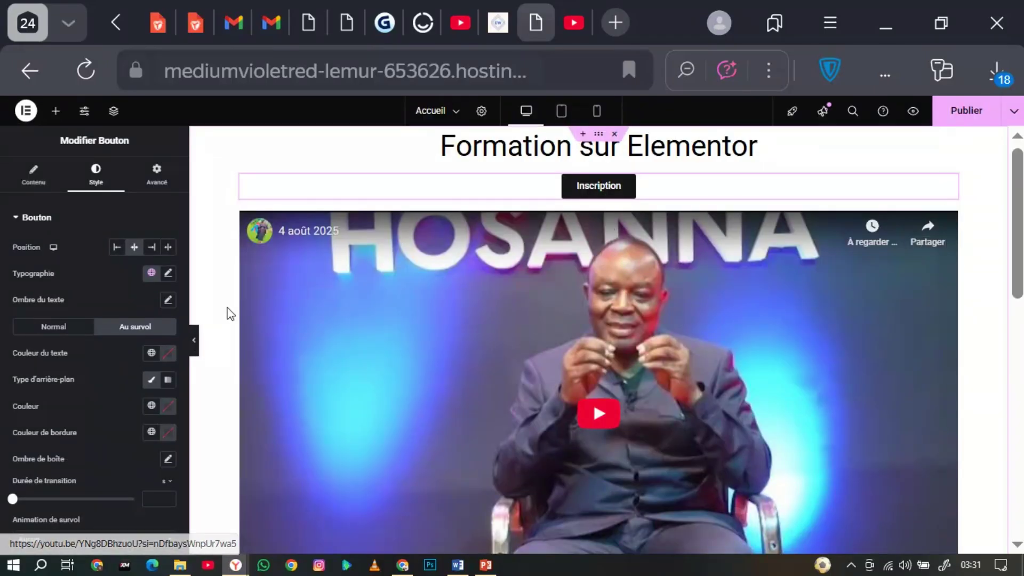
- Try the Pop hover animation on the Inscription button, then set its hover animation to Bounce In
{"action": "scroll", "coordinate": [130, 438], "scroll_direction": "down", "scroll_amount": 2}
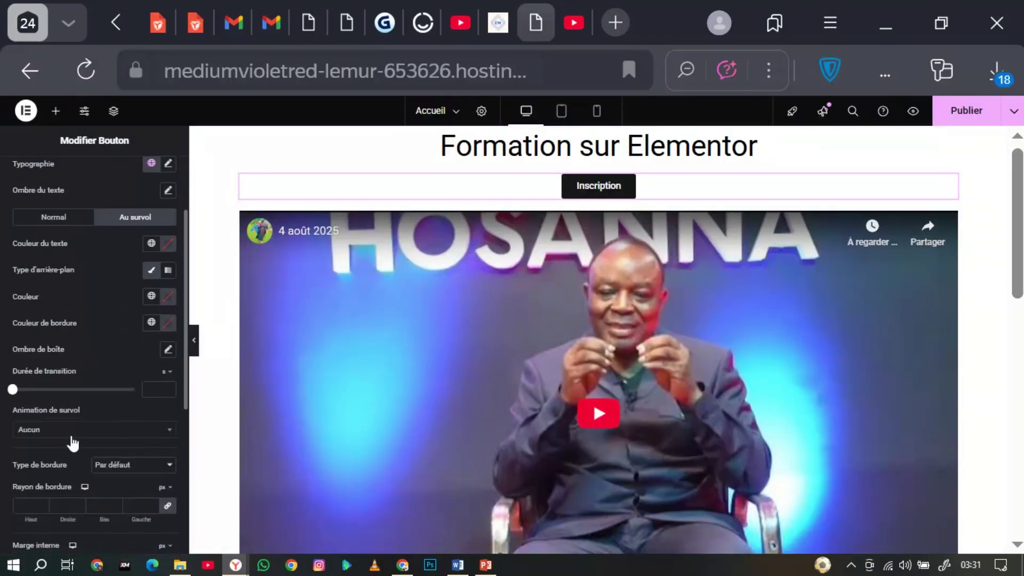
{"action": "left_click", "coordinate": [97, 429]}
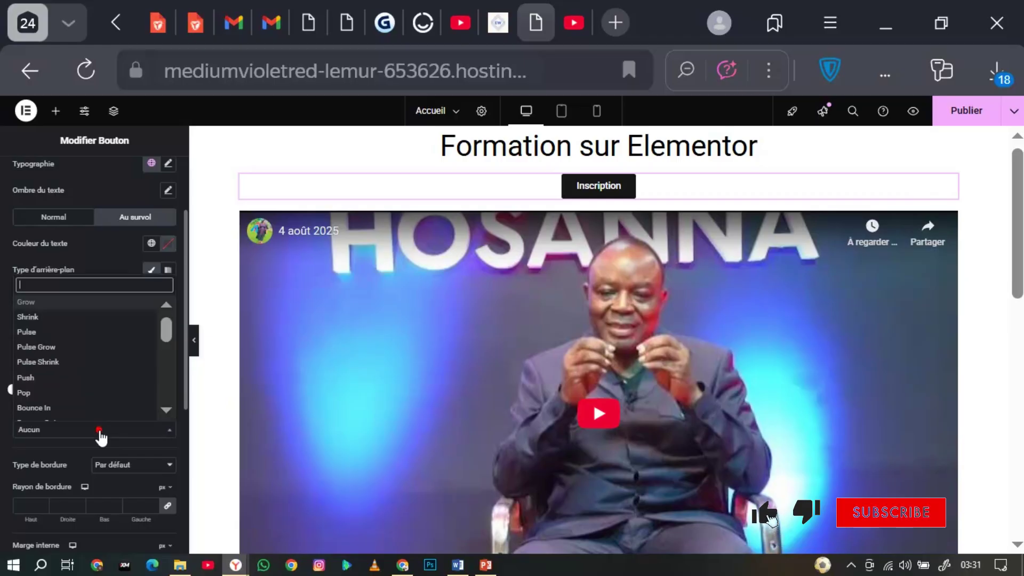
{"action": "left_click", "coordinate": [88, 393]}
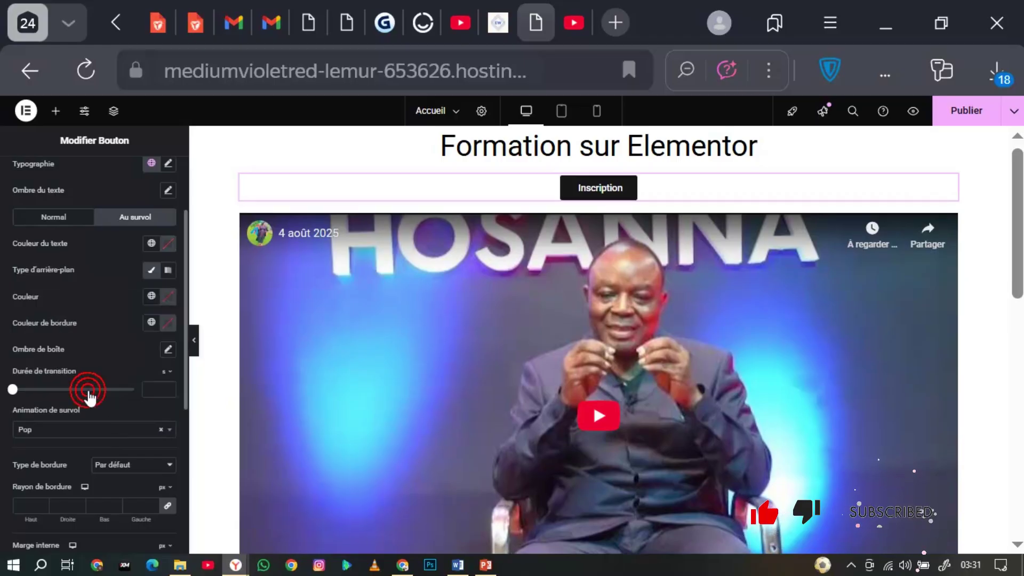
{"action": "left_click", "coordinate": [105, 431]}
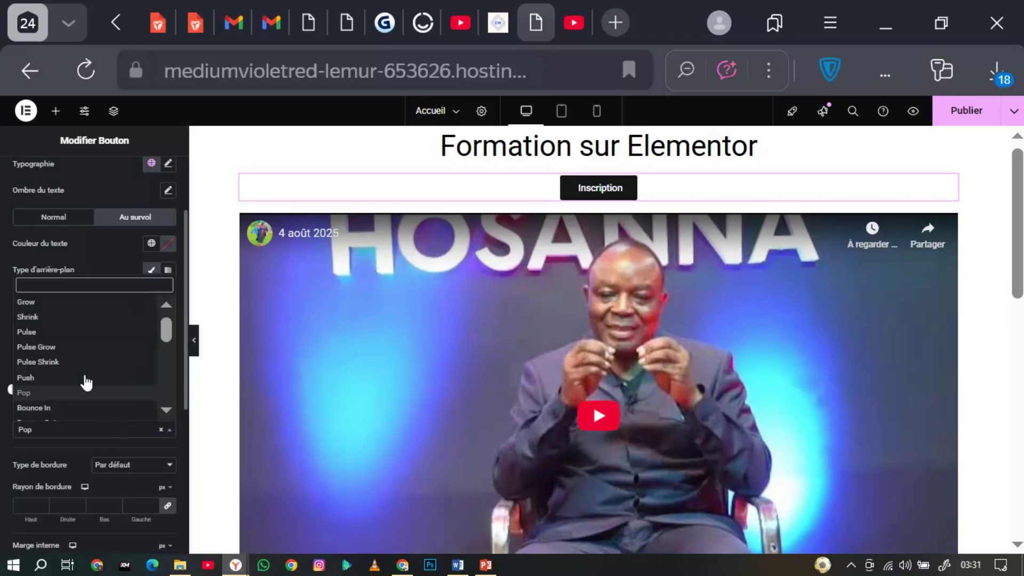
{"action": "left_click", "coordinate": [76, 408]}
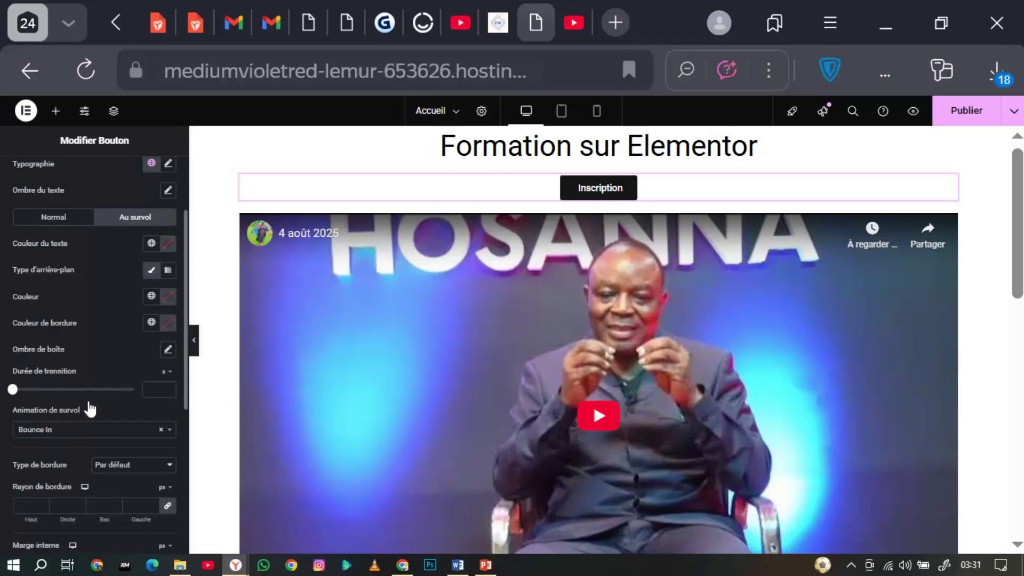
{"action": "left_click", "coordinate": [590, 188]}
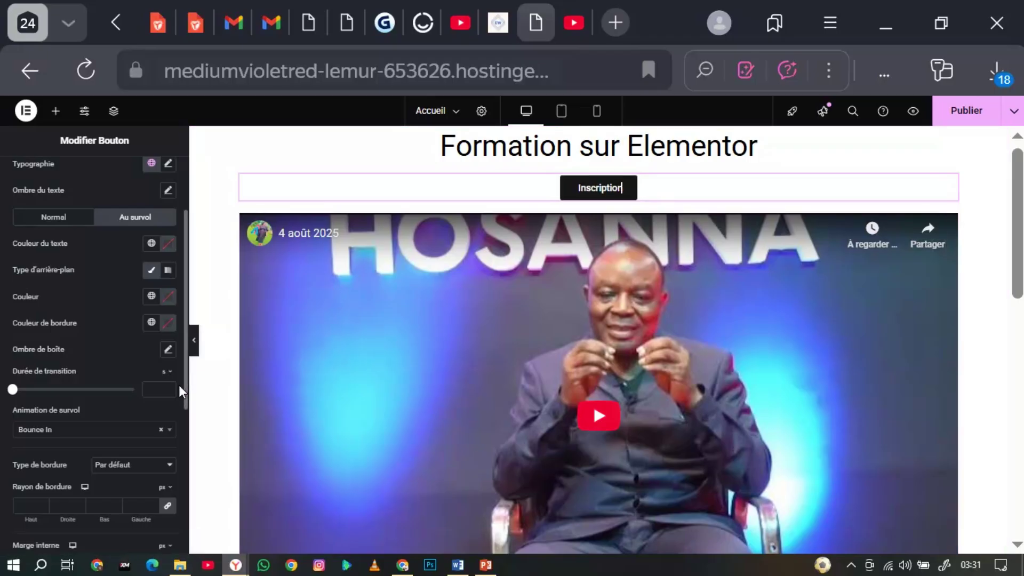
{"action": "scroll", "coordinate": [137, 446], "scroll_direction": "down", "scroll_amount": 3}
{"action": "scroll", "coordinate": [138, 445], "scroll_direction": "up", "scroll_amount": 5}
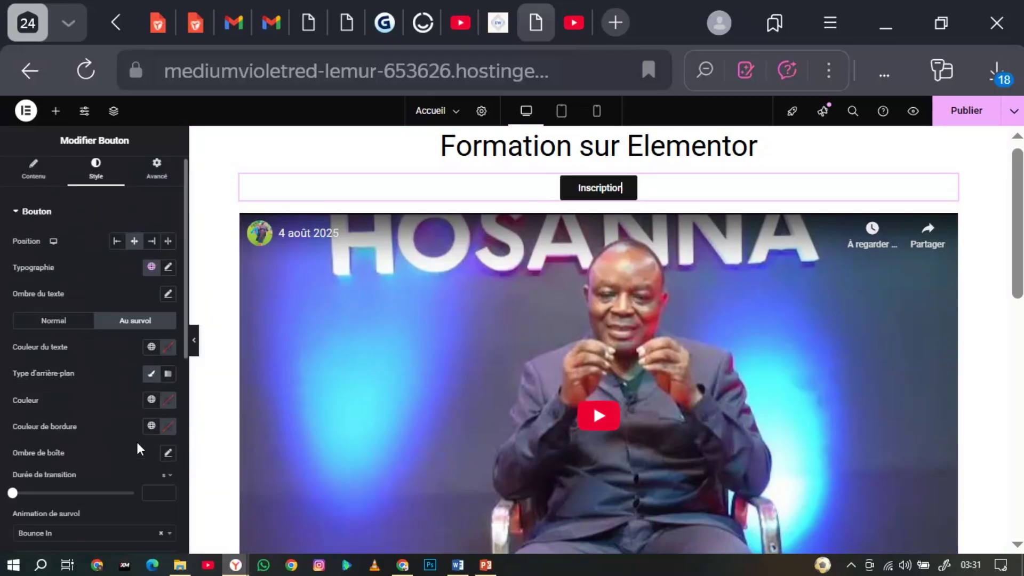
{"action": "scroll", "coordinate": [138, 447], "scroll_direction": "down", "scroll_amount": 5}
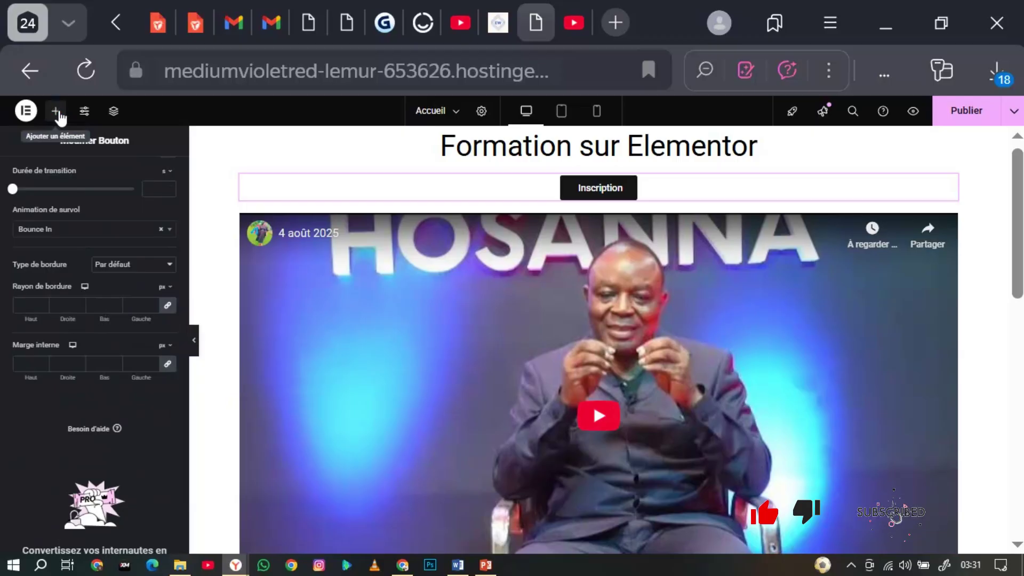
- Open the widget library and look over the basic widgets and the content already on the page
{"action": "left_click", "coordinate": [57, 111]}
{"action": "scroll", "coordinate": [85, 359], "scroll_direction": "down", "scroll_amount": 3}
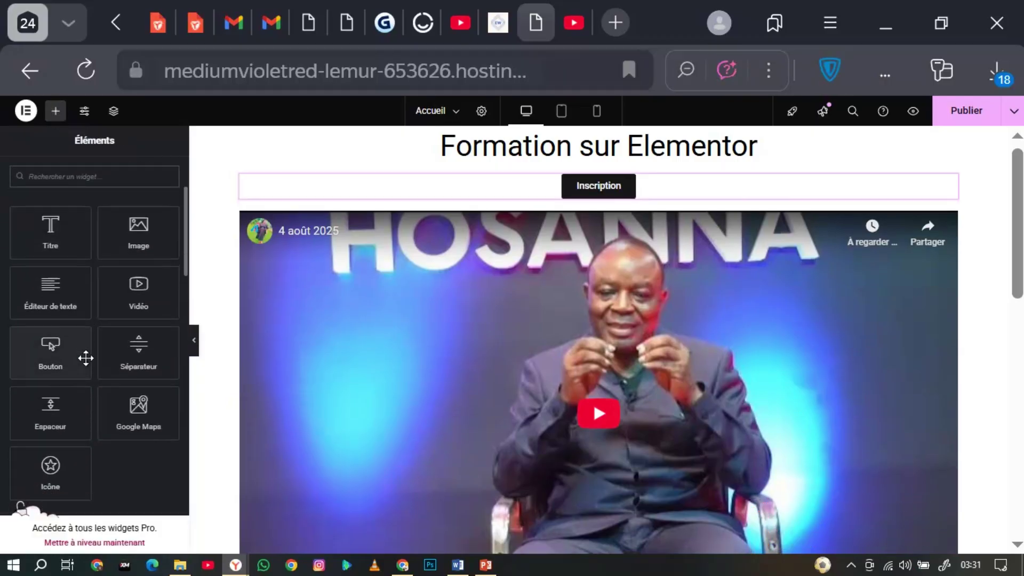
{"action": "scroll", "coordinate": [85, 358], "scroll_direction": "down", "scroll_amount": 1}
{"action": "scroll", "coordinate": [85, 359], "scroll_direction": "up", "scroll_amount": 5}
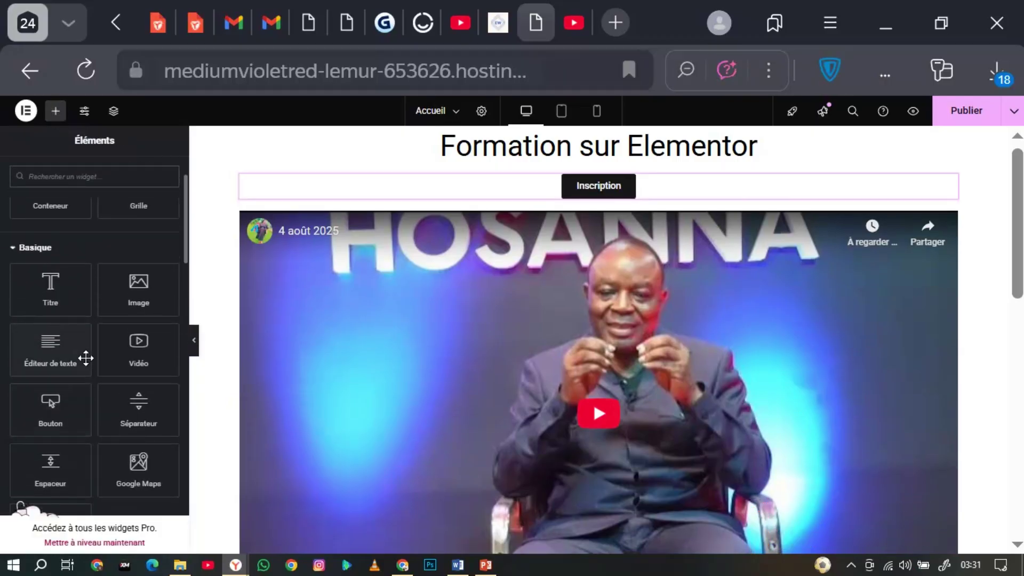
{"action": "scroll", "coordinate": [562, 281], "scroll_direction": "down", "scroll_amount": 6}
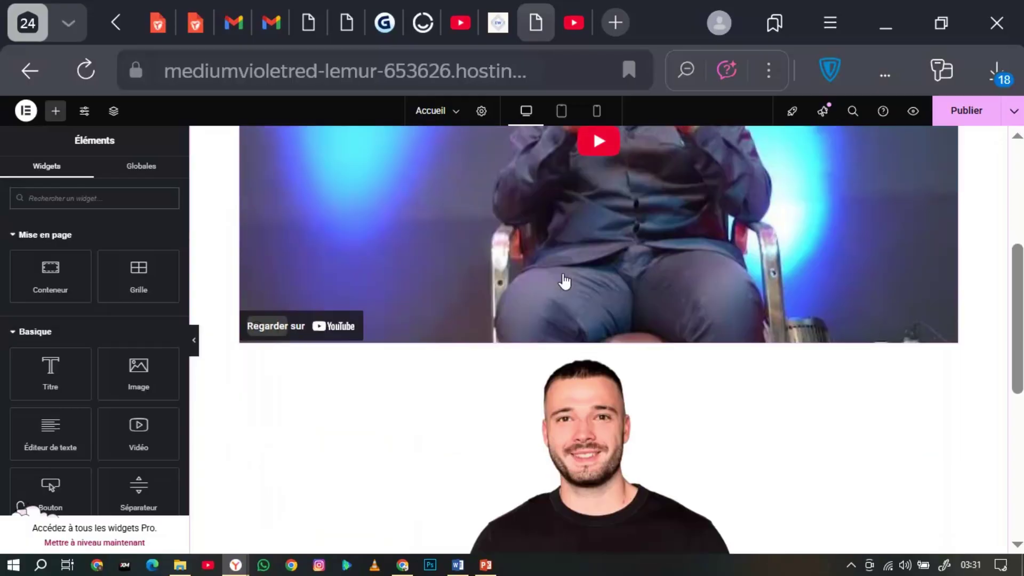
{"action": "scroll", "coordinate": [564, 280], "scroll_direction": "down", "scroll_amount": 4}
{"action": "scroll", "coordinate": [564, 280], "scroll_direction": "up", "scroll_amount": 10}
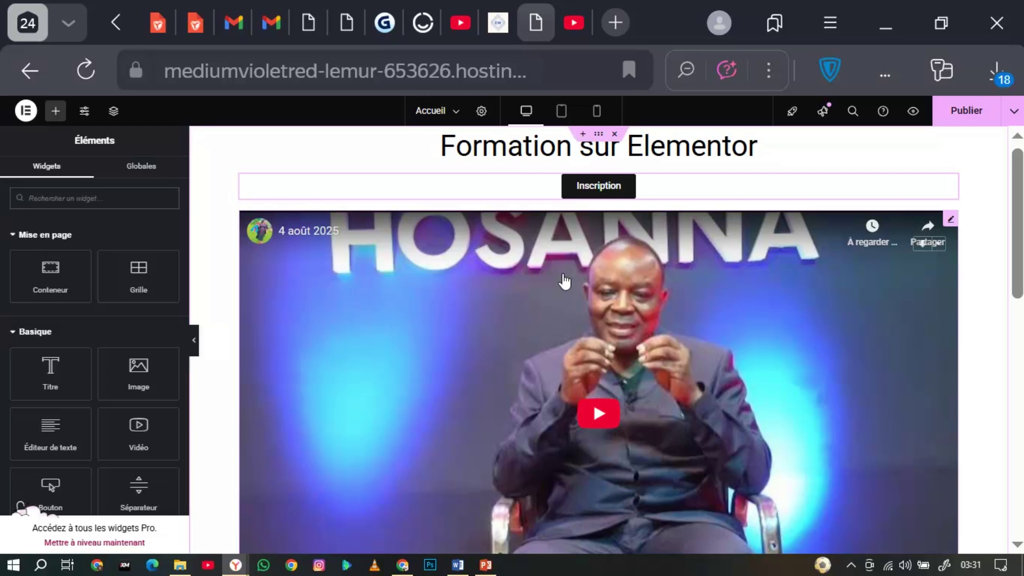
- Delete the container holding the title, Inscription button, video, image and text from the Accueil page
{"action": "scroll", "coordinate": [692, 345], "scroll_direction": "down", "scroll_amount": 3}
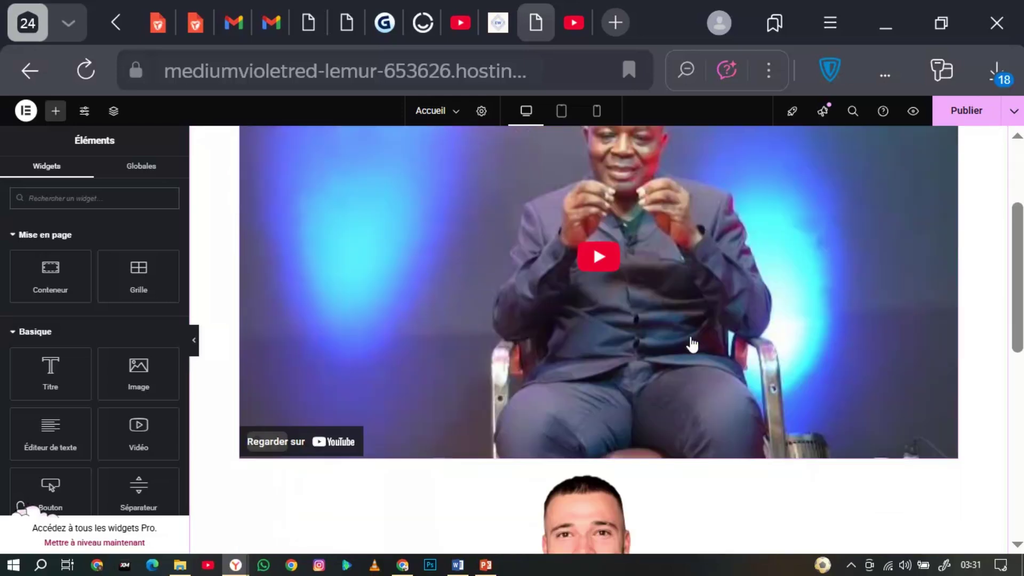
{"action": "scroll", "coordinate": [692, 345], "scroll_direction": "down", "scroll_amount": 6}
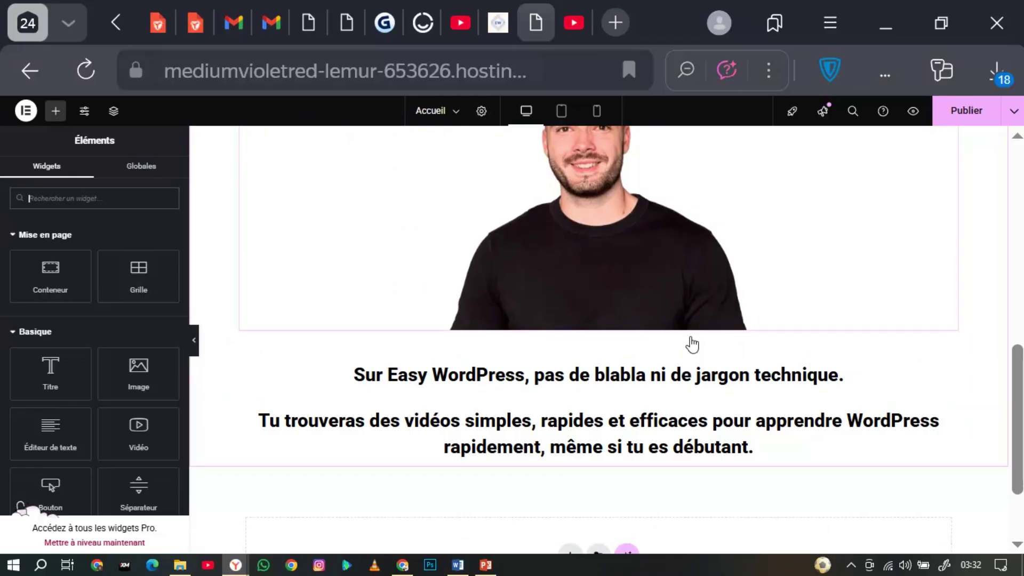
{"action": "scroll", "coordinate": [691, 345], "scroll_direction": "up", "scroll_amount": 8}
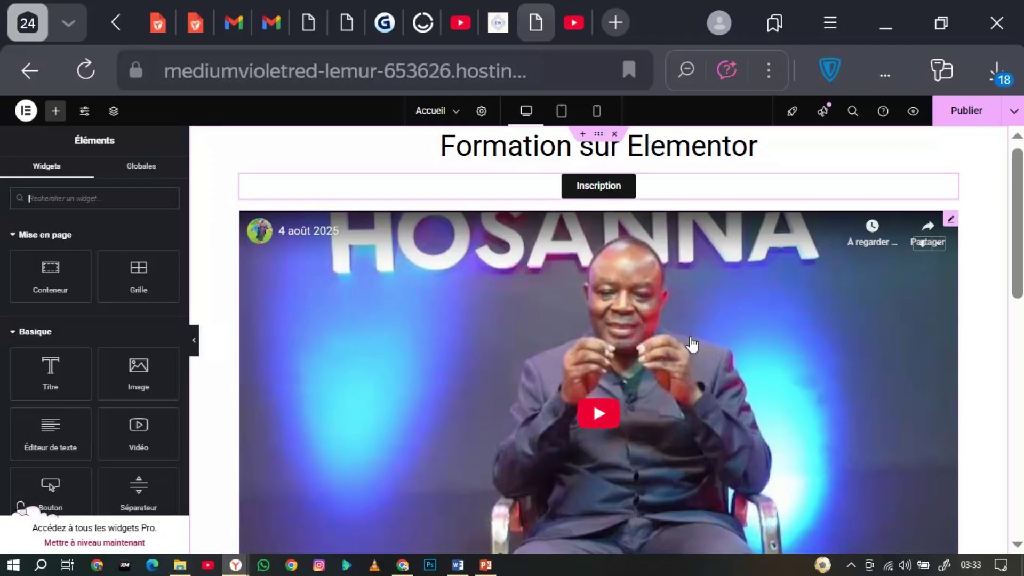
{"action": "scroll", "coordinate": [692, 344], "scroll_direction": "down", "scroll_amount": 10}
{"action": "scroll", "coordinate": [692, 344], "scroll_direction": "up", "scroll_amount": 10}
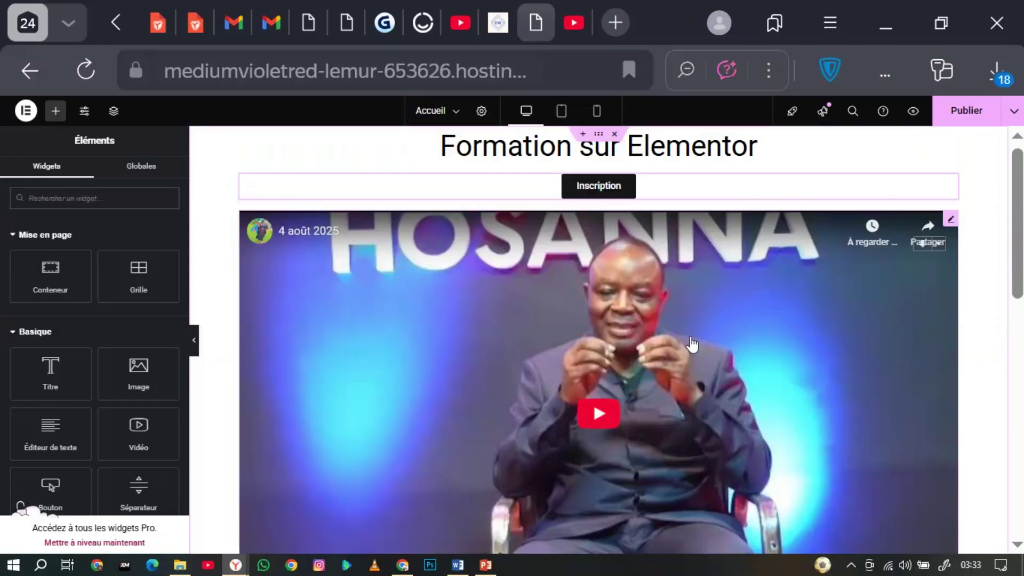
{"action": "left_click", "coordinate": [616, 135]}
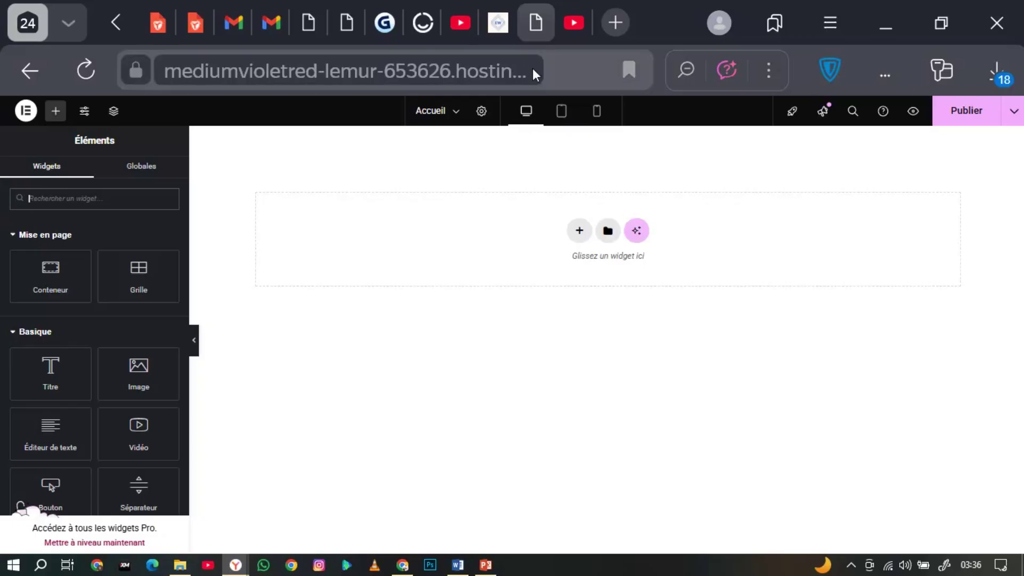
- Switch to the Easy WordPress website and review its homepage sections, from the introduction through the customer reviews to the footer
{"action": "left_click", "coordinate": [507, 38]}
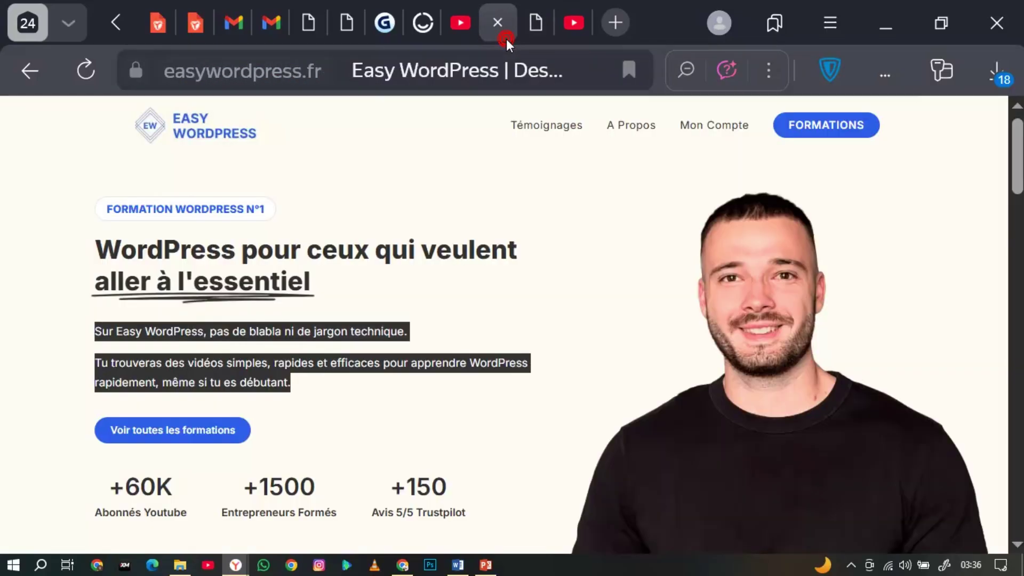
{"action": "left_click", "coordinate": [469, 281]}
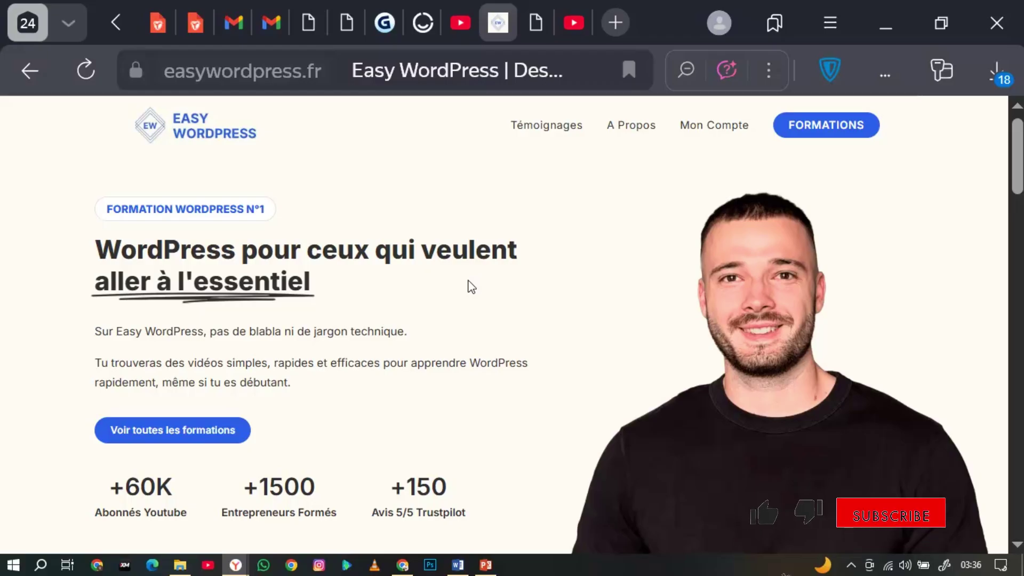
{"action": "scroll", "coordinate": [469, 286], "scroll_direction": "down", "scroll_amount": 10}
{"action": "scroll", "coordinate": [471, 287], "scroll_direction": "down", "scroll_amount": 15}
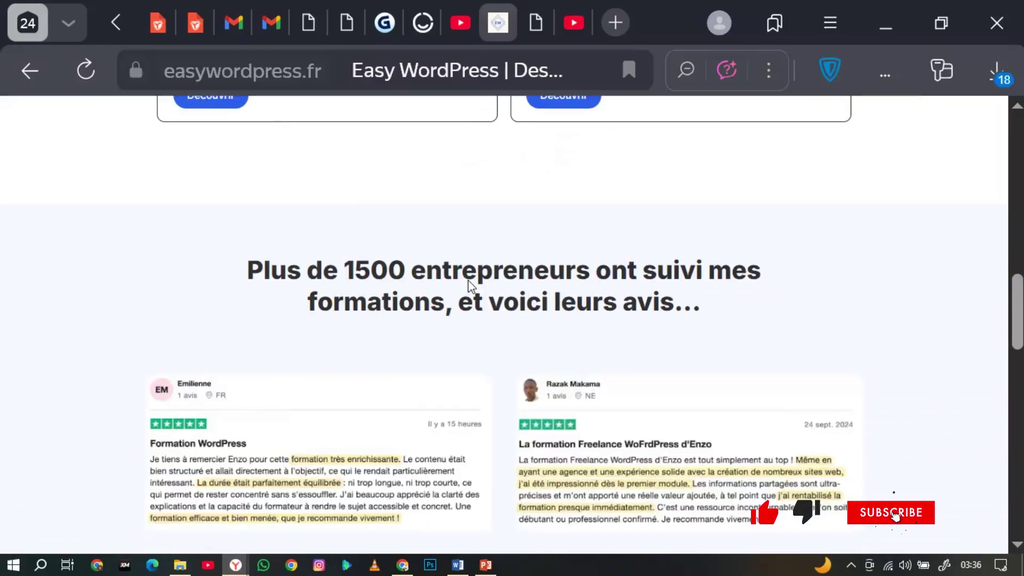
{"action": "scroll", "coordinate": [471, 287], "scroll_direction": "down", "scroll_amount": 3}
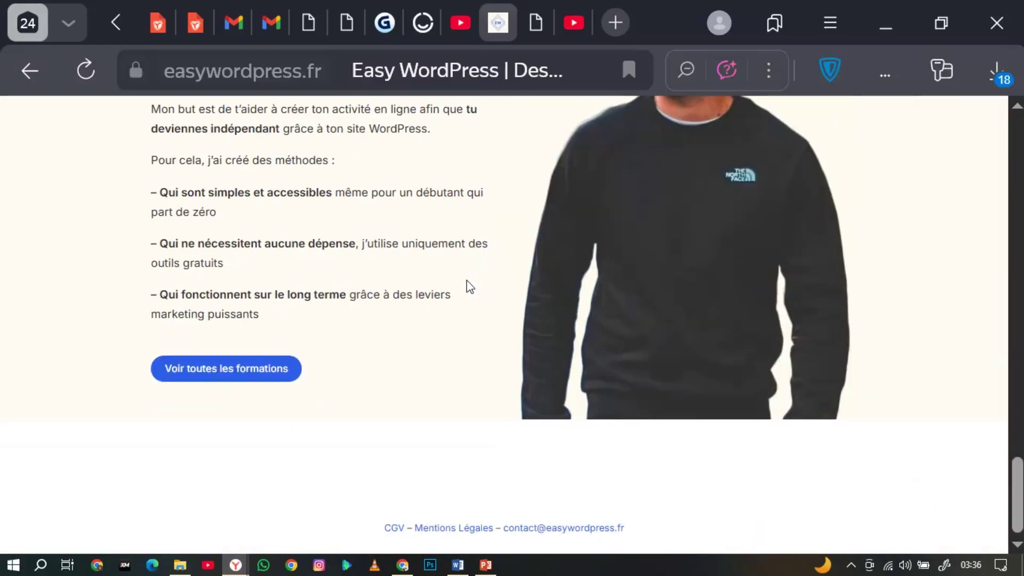
{"action": "scroll", "coordinate": [467, 286], "scroll_direction": "up", "scroll_amount": 12}
{"action": "scroll", "coordinate": [469, 286], "scroll_direction": "up", "scroll_amount": 12}
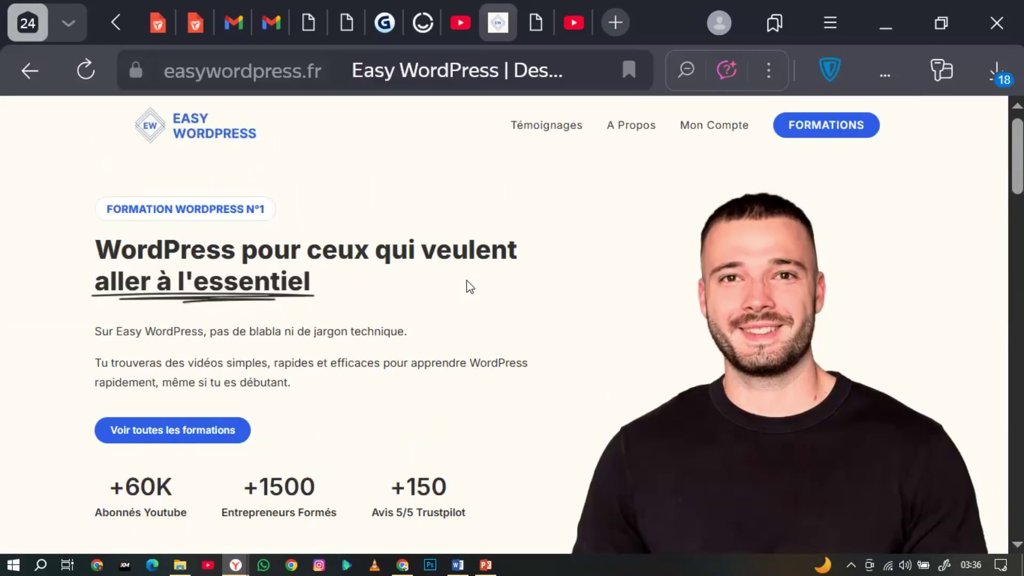
{"action": "scroll", "coordinate": [470, 287], "scroll_direction": "down", "scroll_amount": 13}
{"action": "scroll", "coordinate": [469, 286], "scroll_direction": "down", "scroll_amount": 9}
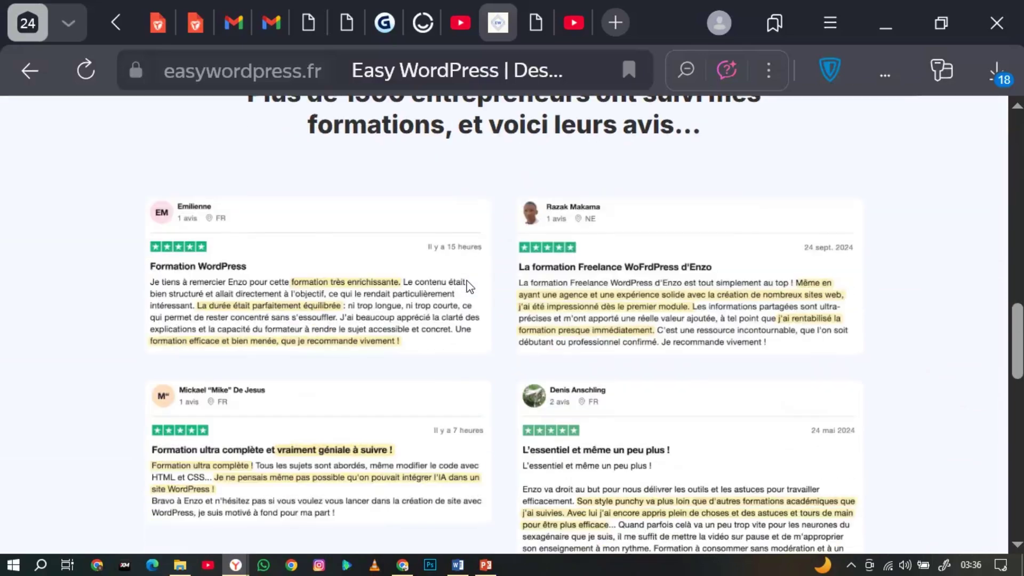
{"action": "scroll", "coordinate": [469, 286], "scroll_direction": "down", "scroll_amount": 10}
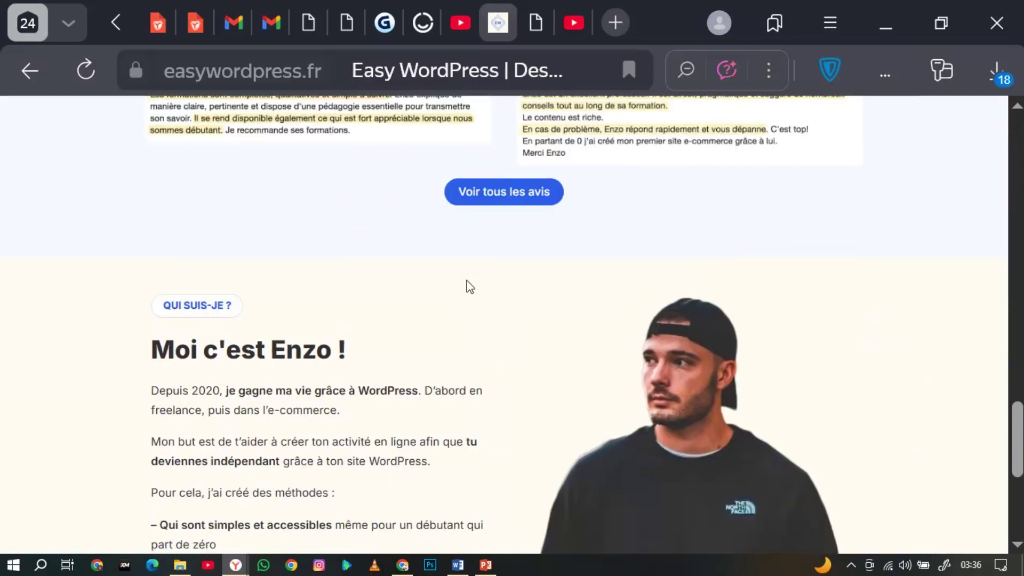
{"action": "scroll", "coordinate": [469, 287], "scroll_direction": "up", "scroll_amount": 20}
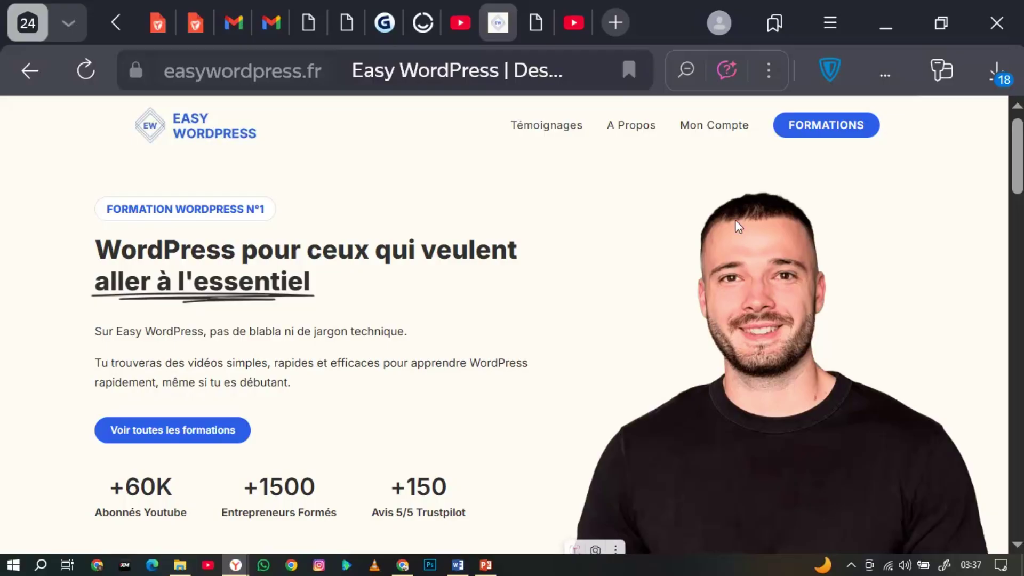
- Examine the Easy WordPress homepage's opening section, including its heading, text, formations button, figures and portrait
{"action": "scroll", "coordinate": [905, 424], "scroll_direction": "down", "scroll_amount": 3}
{"action": "scroll", "coordinate": [905, 424], "scroll_direction": "up", "scroll_amount": 2}
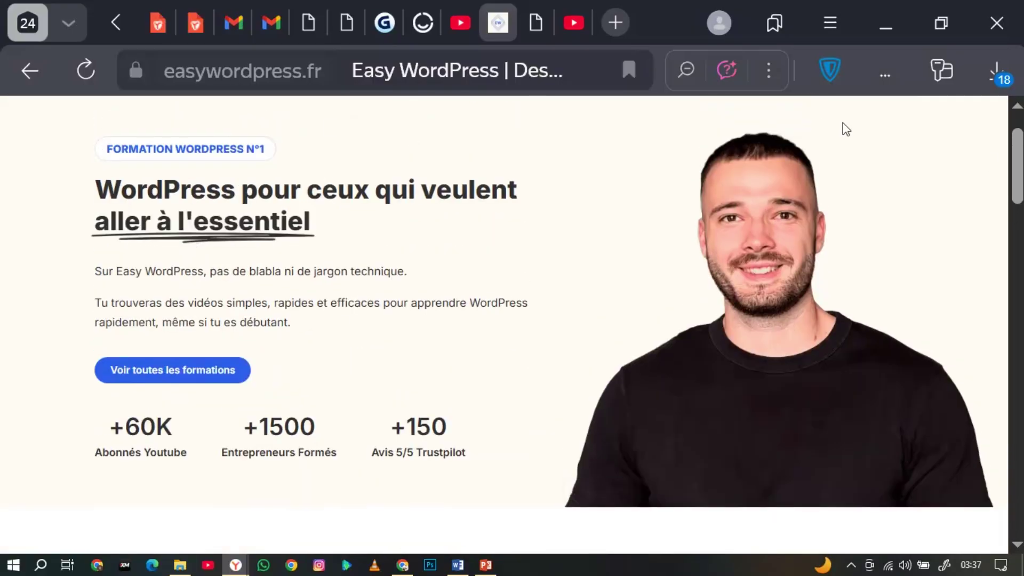
{"action": "scroll", "coordinate": [973, 343], "scroll_direction": "up", "scroll_amount": 2}
{"action": "scroll", "coordinate": [973, 343], "scroll_direction": "down", "scroll_amount": 1}
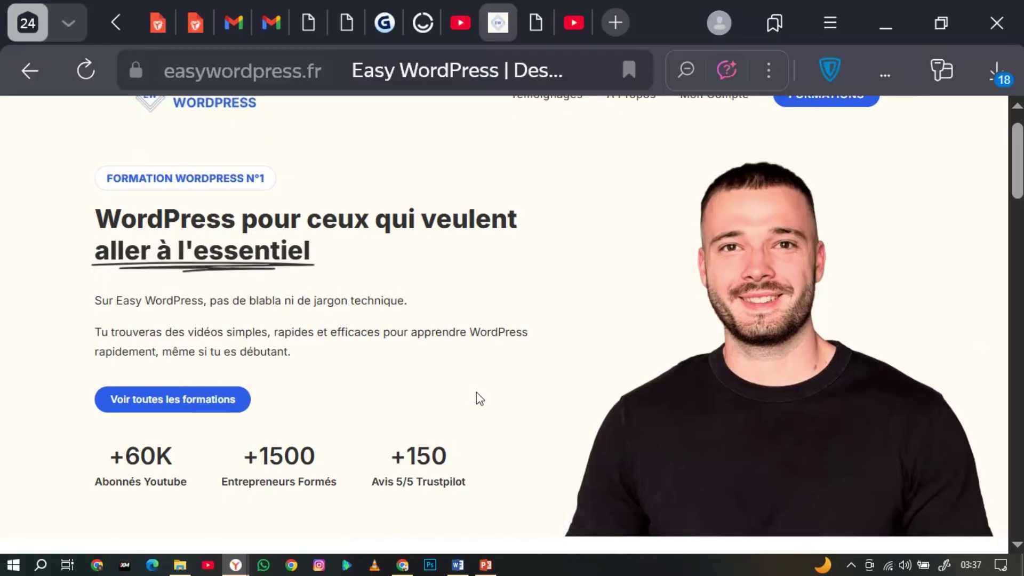
{"action": "scroll", "coordinate": [601, 421], "scroll_direction": "up", "scroll_amount": 1}
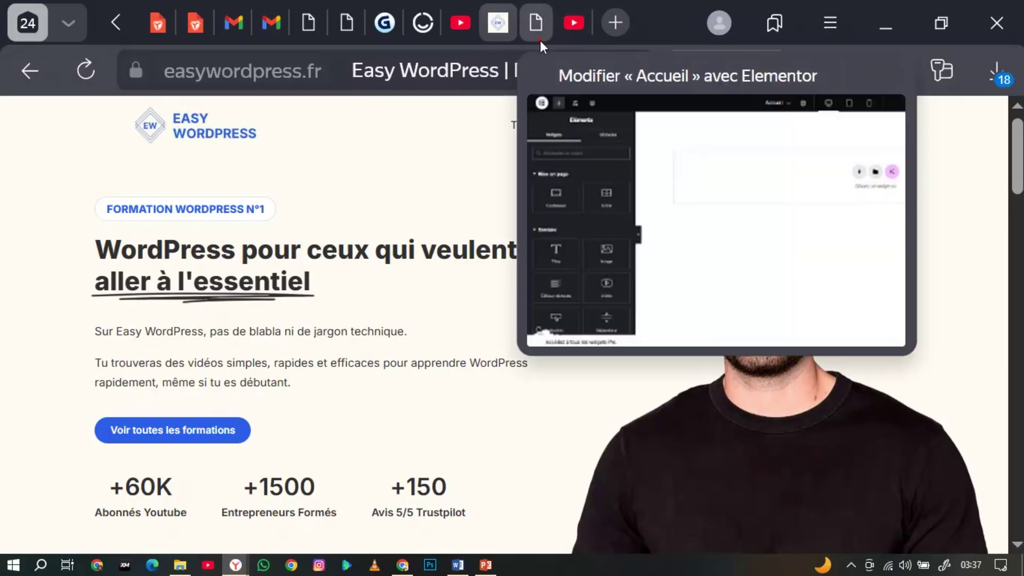
- Return to the Accueil page editor and add a Flexbox container with two equal side-by-side columns
{"action": "left_click", "coordinate": [539, 40]}
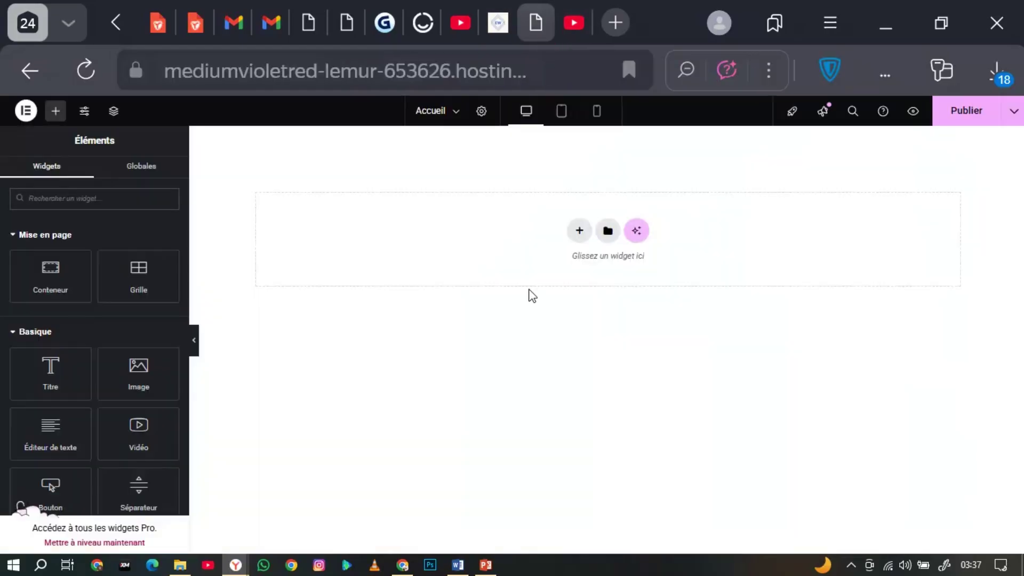
{"action": "left_click", "coordinate": [581, 233]}
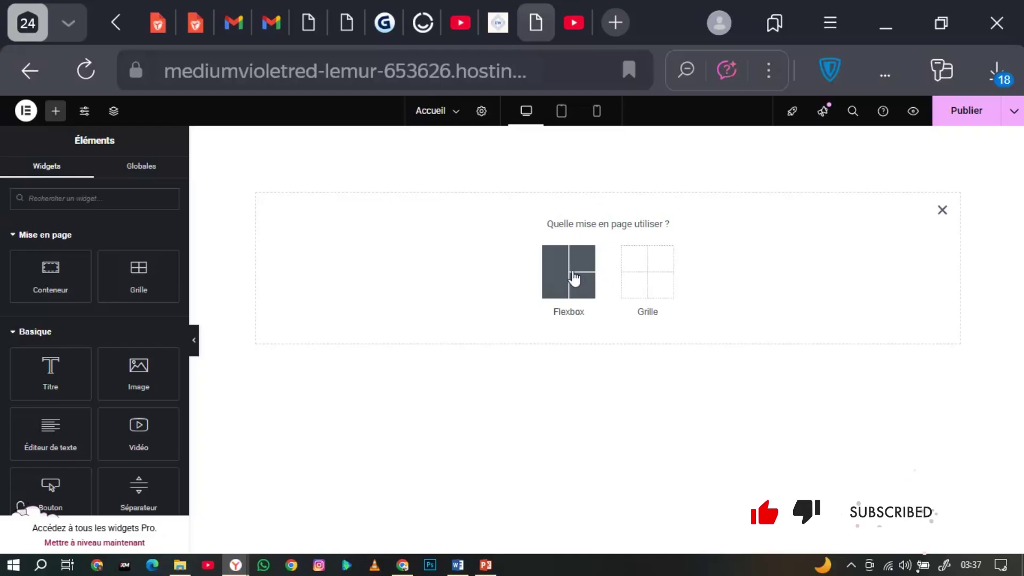
{"action": "left_click", "coordinate": [555, 276]}
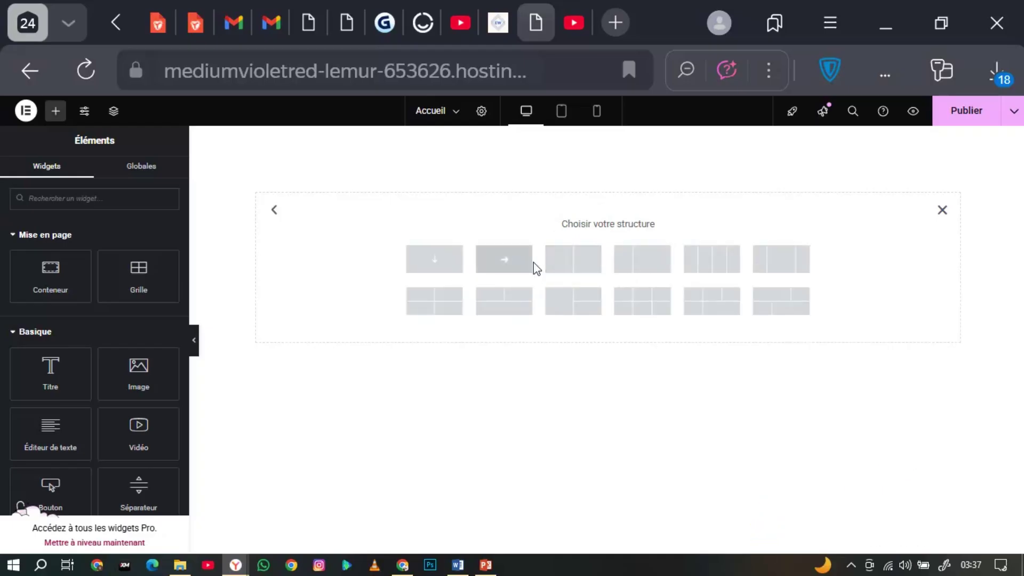
{"action": "left_click", "coordinate": [581, 262]}
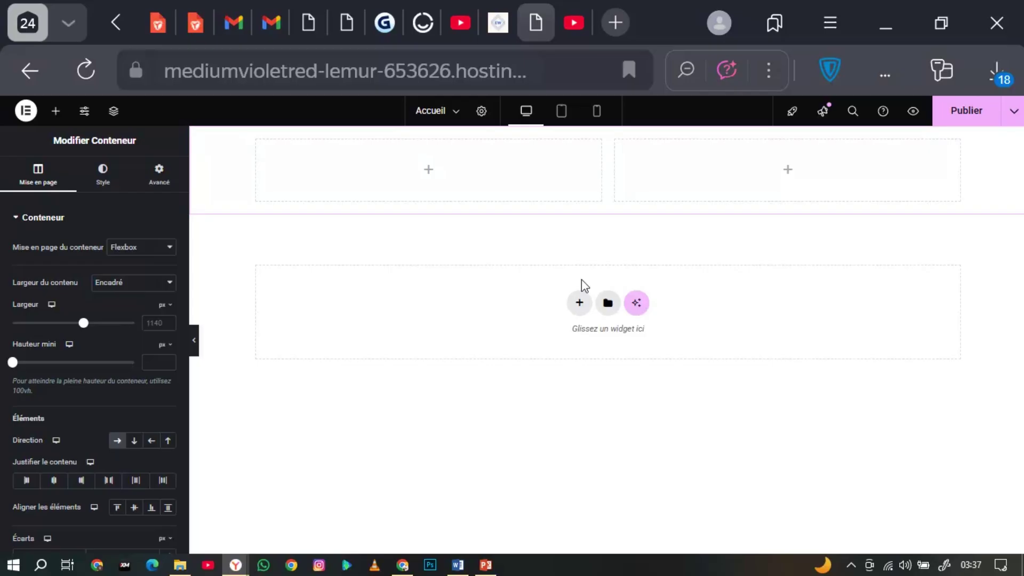
- Check the opening section of the Easy WordPress homepage, and set the new container's background type to Classique
{"action": "left_click", "coordinate": [497, 37]}
{"action": "scroll", "coordinate": [618, 251], "scroll_direction": "down", "scroll_amount": 6}
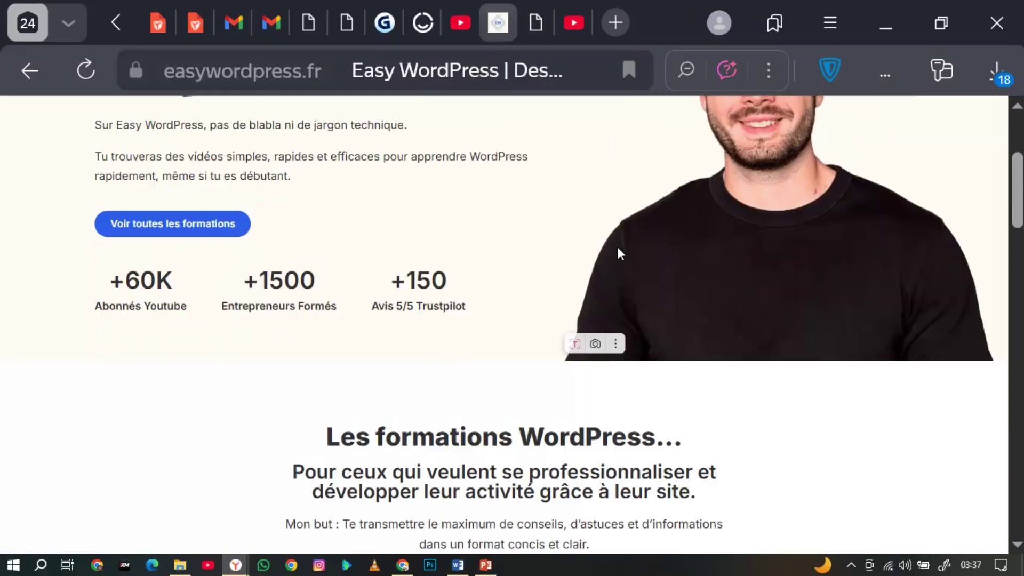
{"action": "scroll", "coordinate": [619, 251], "scroll_direction": "up", "scroll_amount": 1}
{"action": "scroll", "coordinate": [618, 253], "scroll_direction": "up", "scroll_amount": 5}
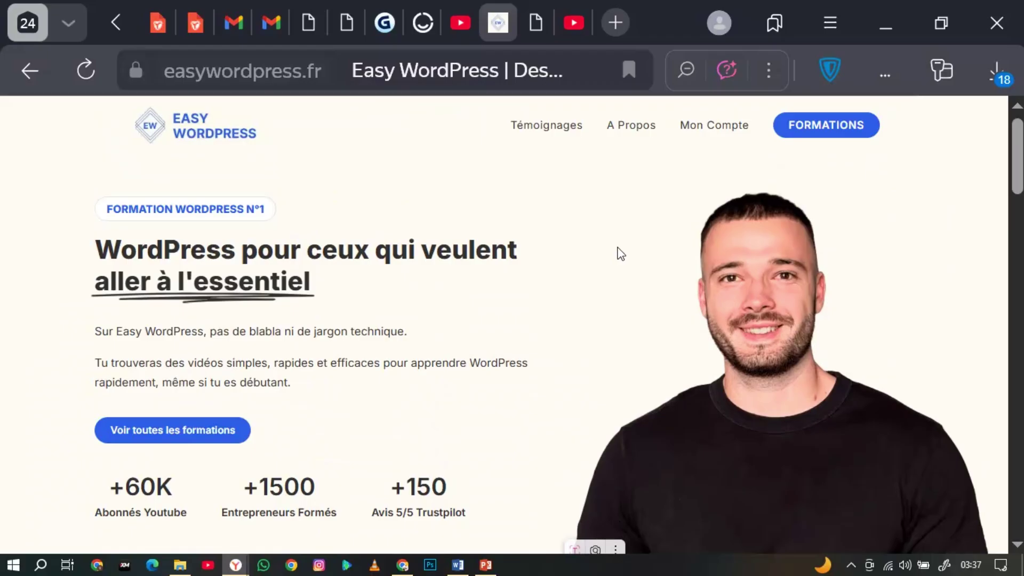
{"action": "right_click", "coordinate": [52, 168]}
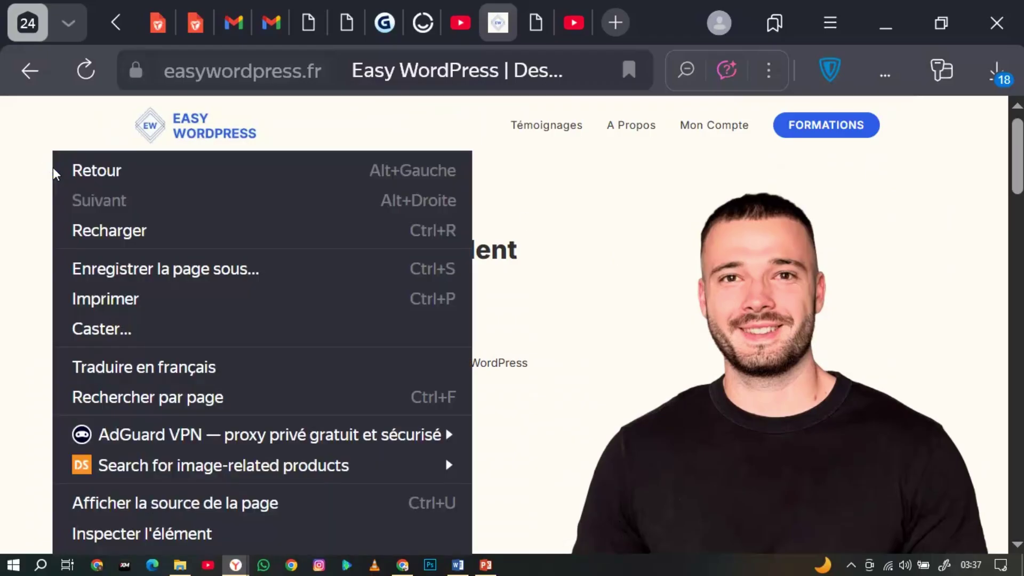
{"action": "left_click", "coordinate": [603, 204]}
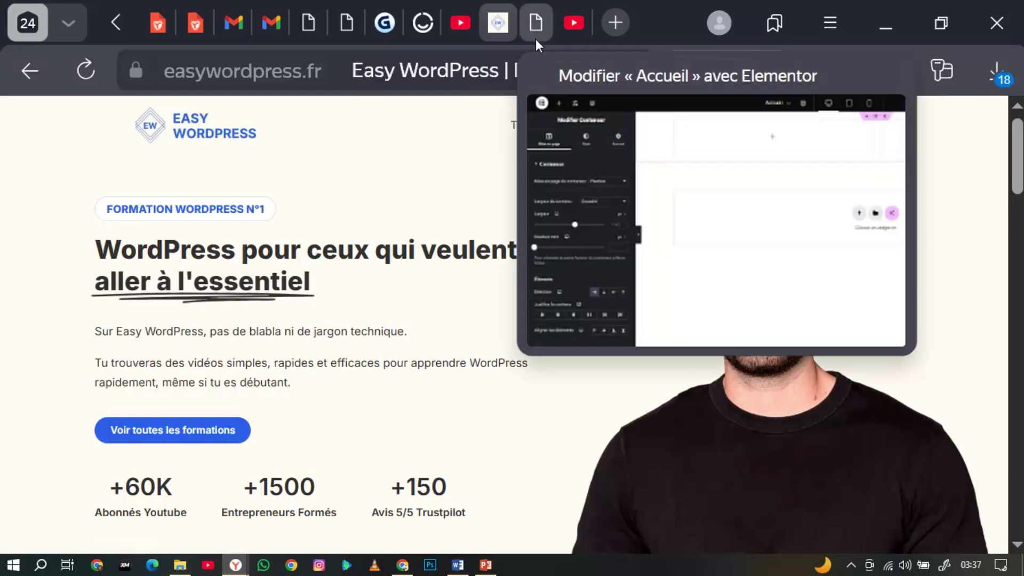
{"action": "left_click", "coordinate": [535, 40]}
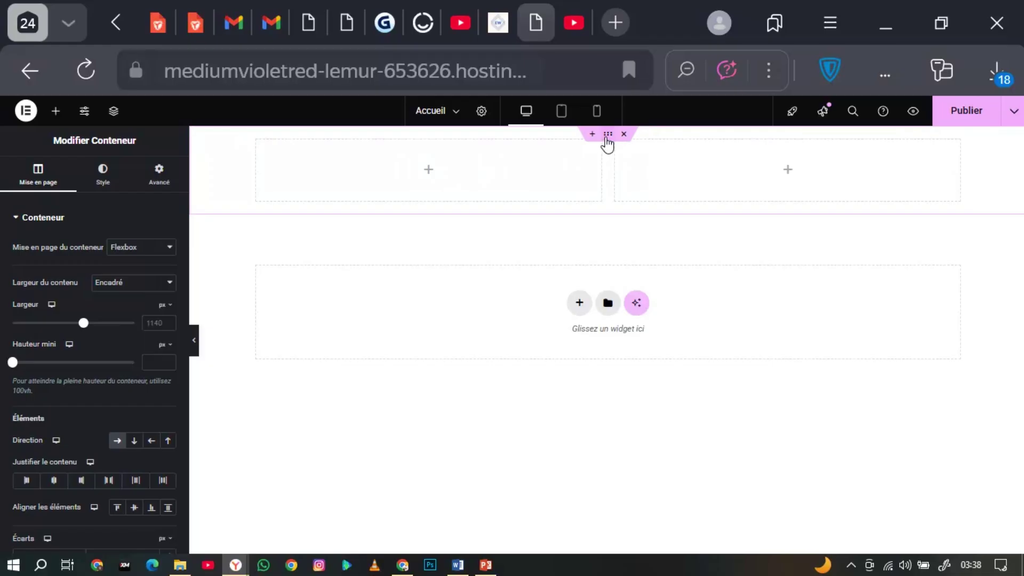
{"action": "left_click", "coordinate": [103, 179]}
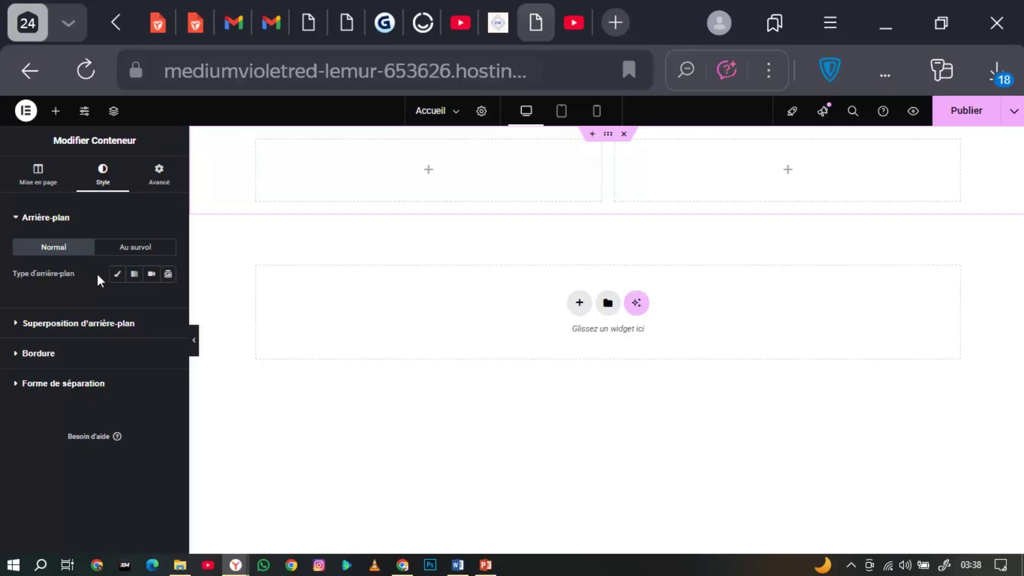
{"action": "left_click", "coordinate": [115, 273]}
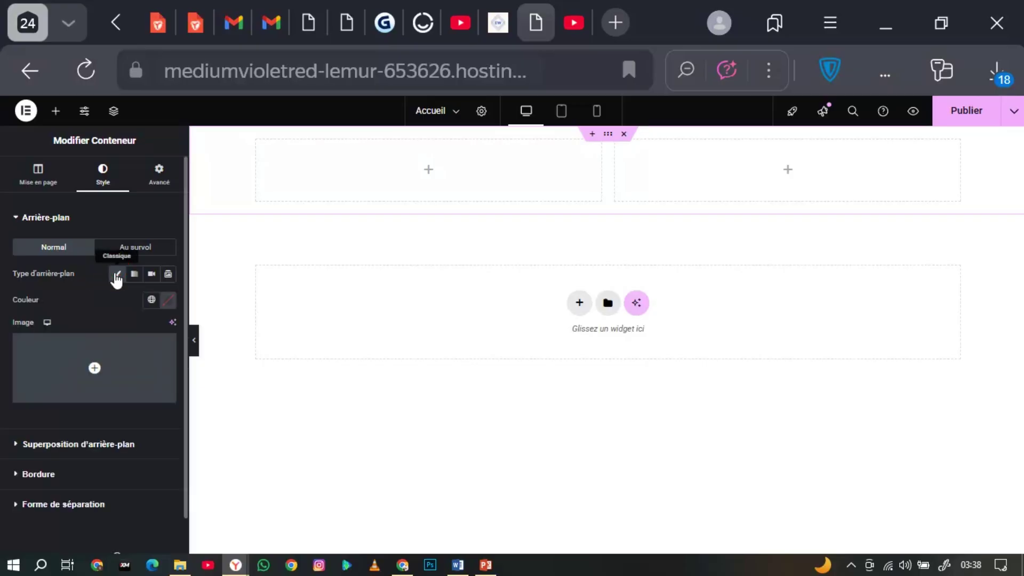
- Set the two-column container's background colour to light grey #EFEFEF
{"action": "left_click", "coordinate": [167, 303]}
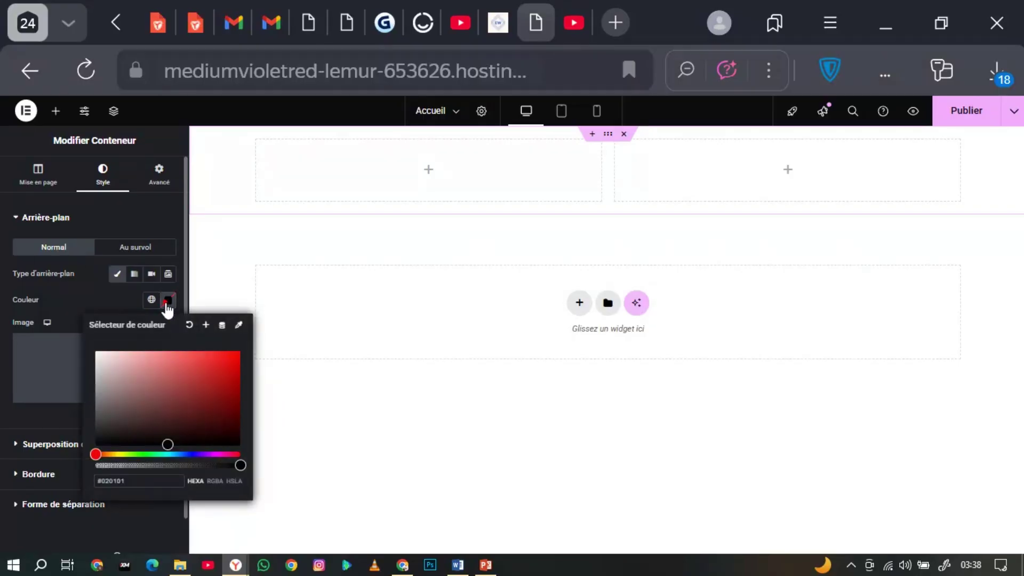
{"action": "left_click", "coordinate": [167, 302]}
{"action": "left_click", "coordinate": [167, 305]}
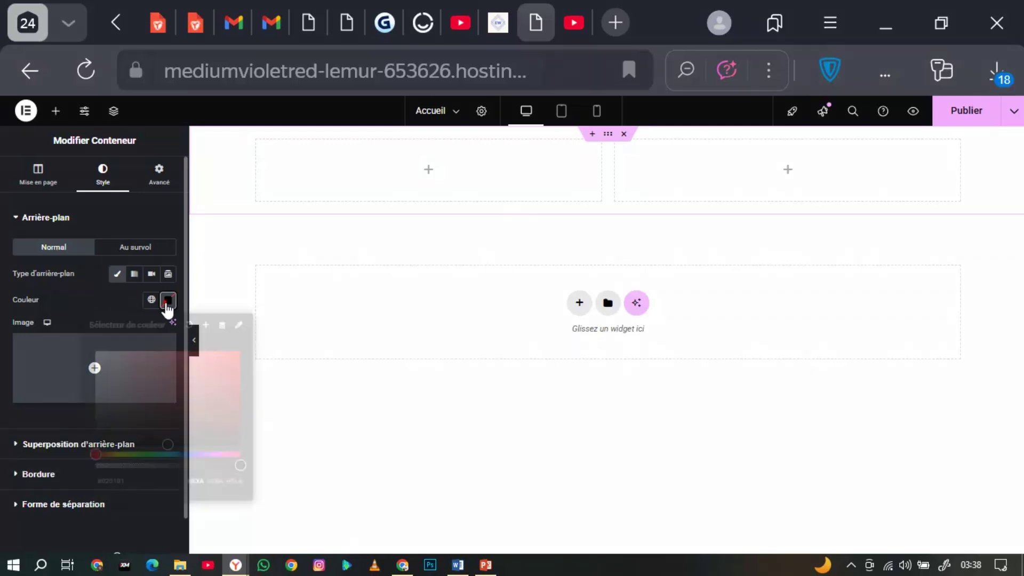
{"action": "left_click", "coordinate": [166, 303]}
{"action": "left_click", "coordinate": [167, 304]}
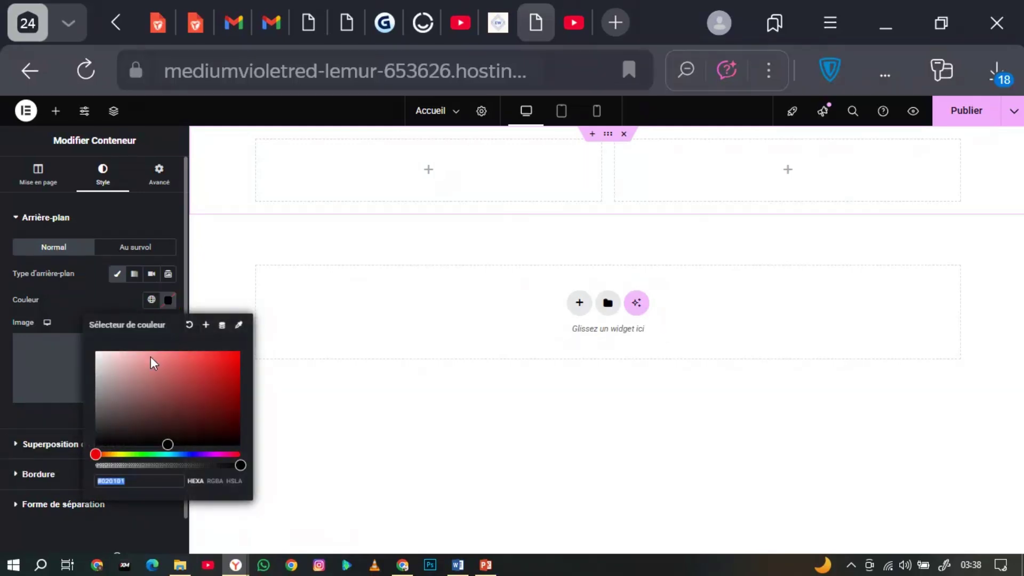
{"action": "left_click_drag", "start_coordinate": [166, 442], "coordinate": [175, 399]}
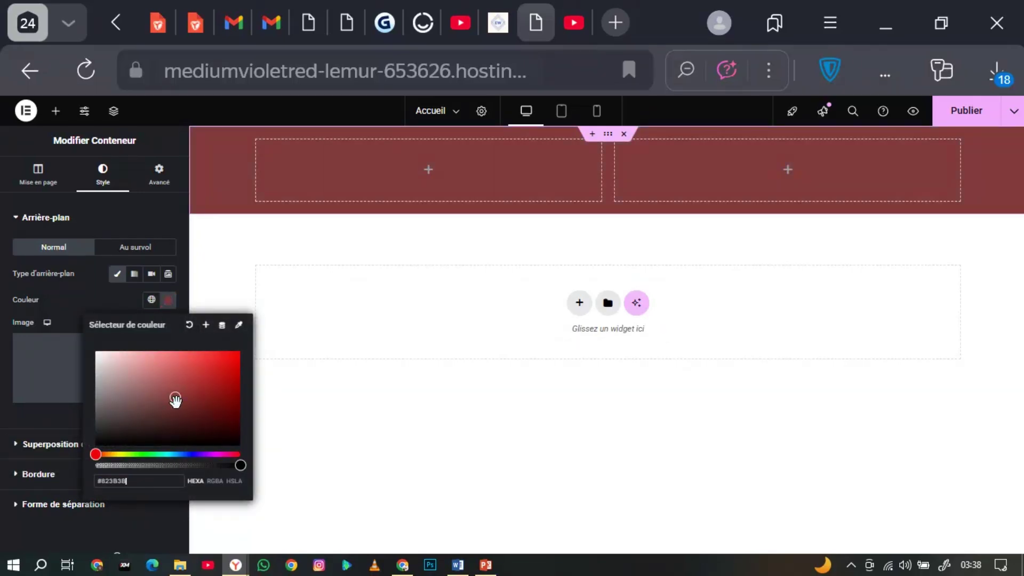
{"action": "left_click", "coordinate": [240, 350]}
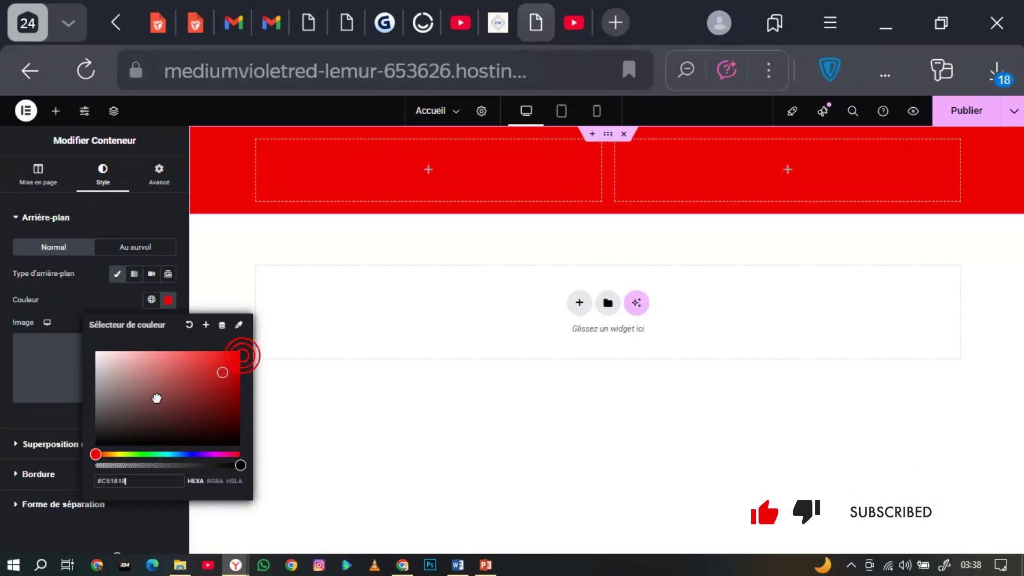
{"action": "mouse_move", "coordinate": [240, 352]}
{"action": "left_mouse_down"}
{"action": "mouse_move", "coordinate": [150, 395]}
{"action": "mouse_move", "coordinate": [95, 373]}
{"action": "mouse_move", "coordinate": [93, 358]}
{"action": "left_mouse_up"}
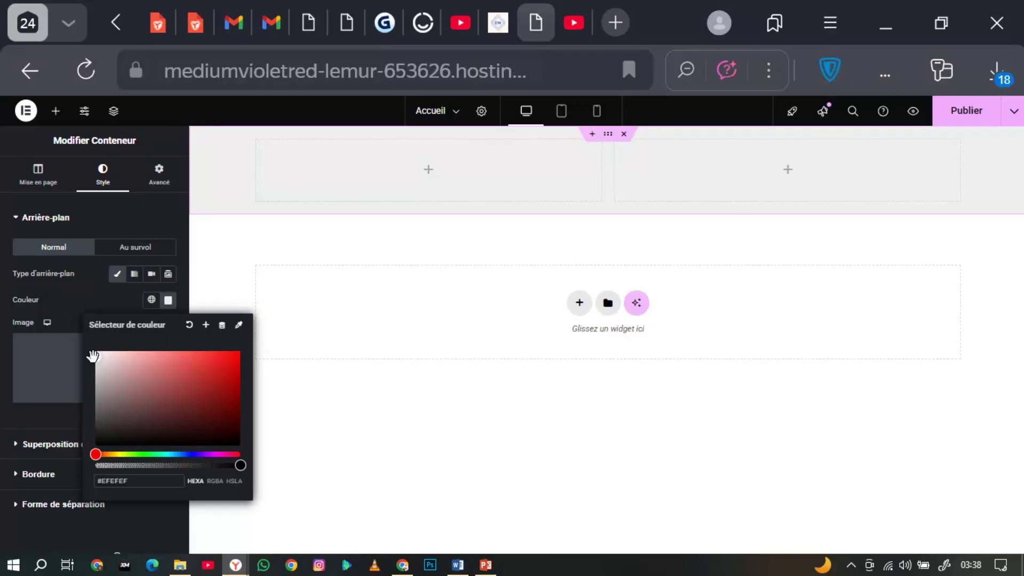
- Copy the container's background colour code #EFEFEF and close the colour picker
{"action": "double_click", "coordinate": [113, 474]}
{"action": "triple_click", "coordinate": [113, 473]}
{"action": "right_click", "coordinate": [113, 473]}
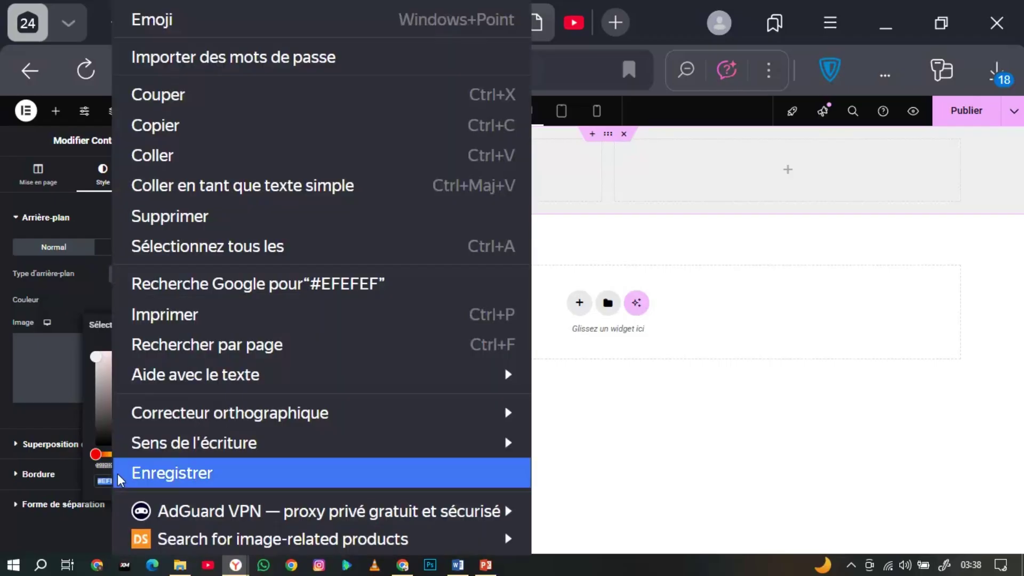
{"action": "left_click", "coordinate": [168, 126]}
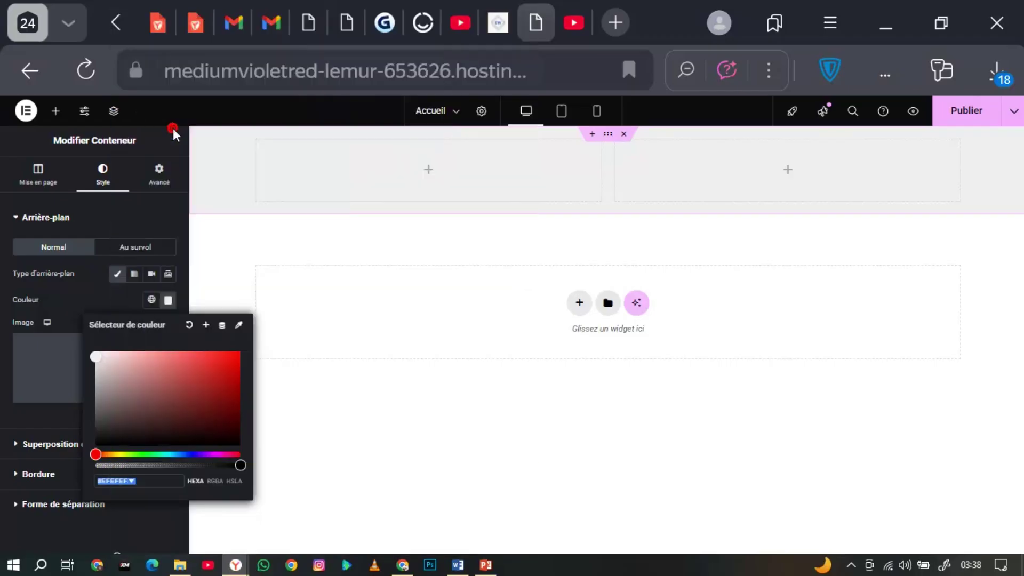
{"action": "left_click", "coordinate": [485, 234]}
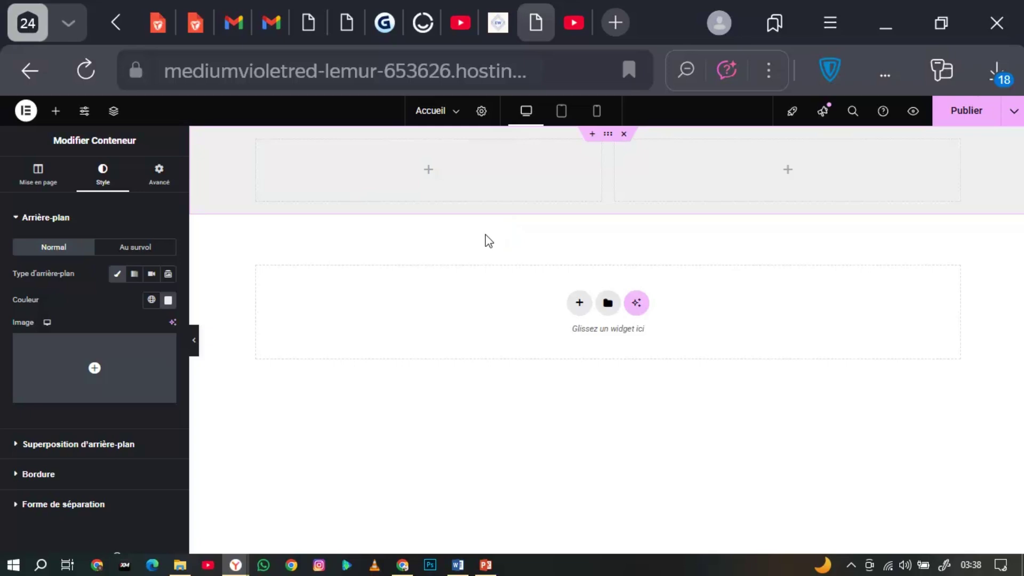
- Compare with the Easy WordPress homepage and add a Bouton widget to the container's first column
{"action": "left_click", "coordinate": [500, 41]}
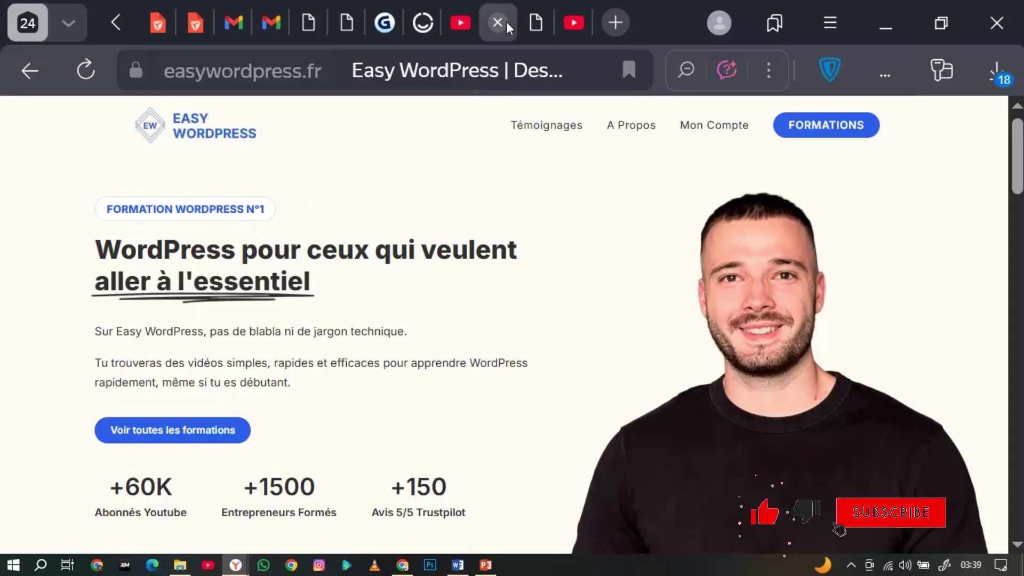
{"action": "left_click", "coordinate": [536, 31]}
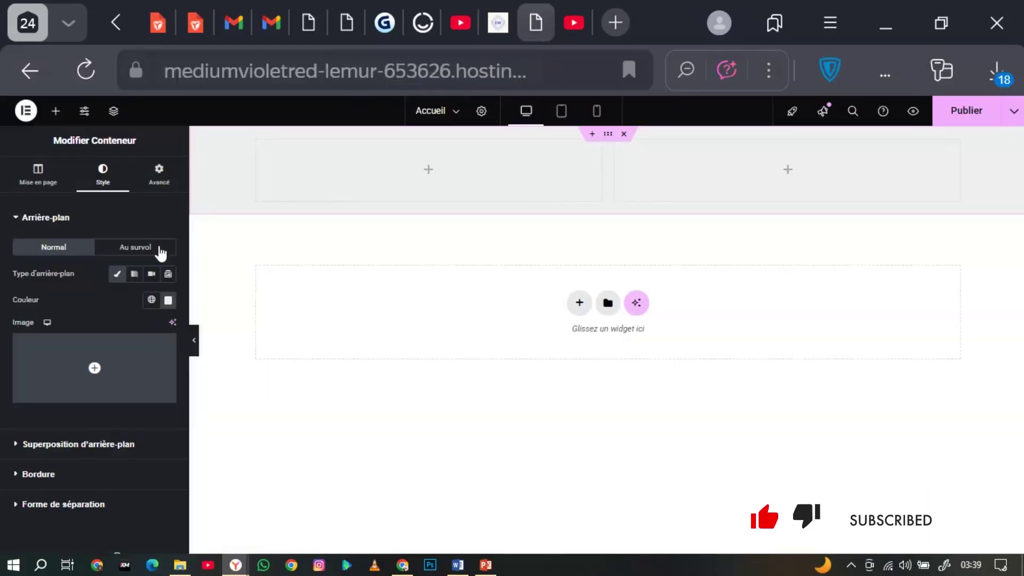
{"action": "left_click", "coordinate": [55, 111]}
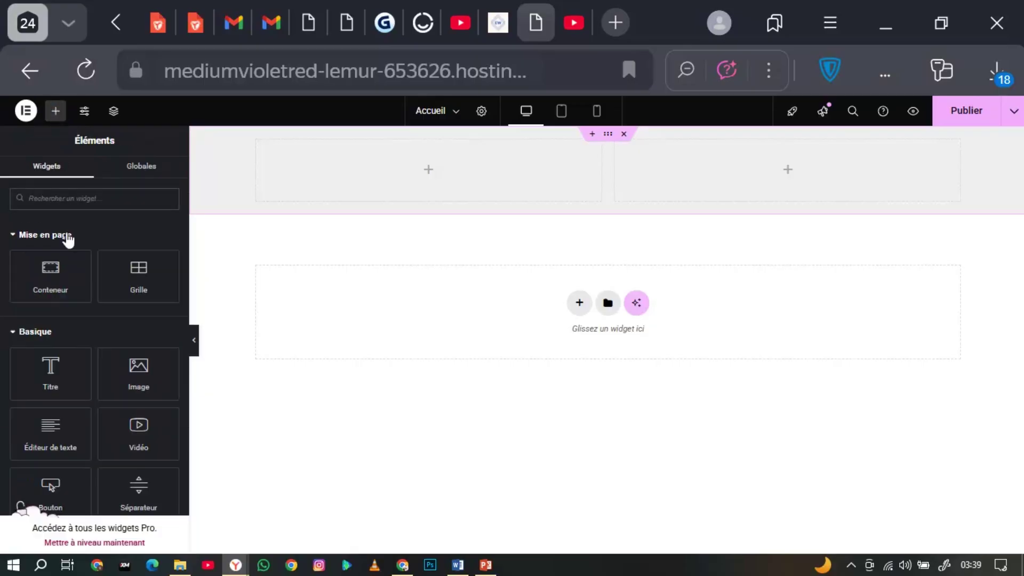
{"action": "scroll", "coordinate": [59, 383], "scroll_direction": "down", "scroll_amount": 5}
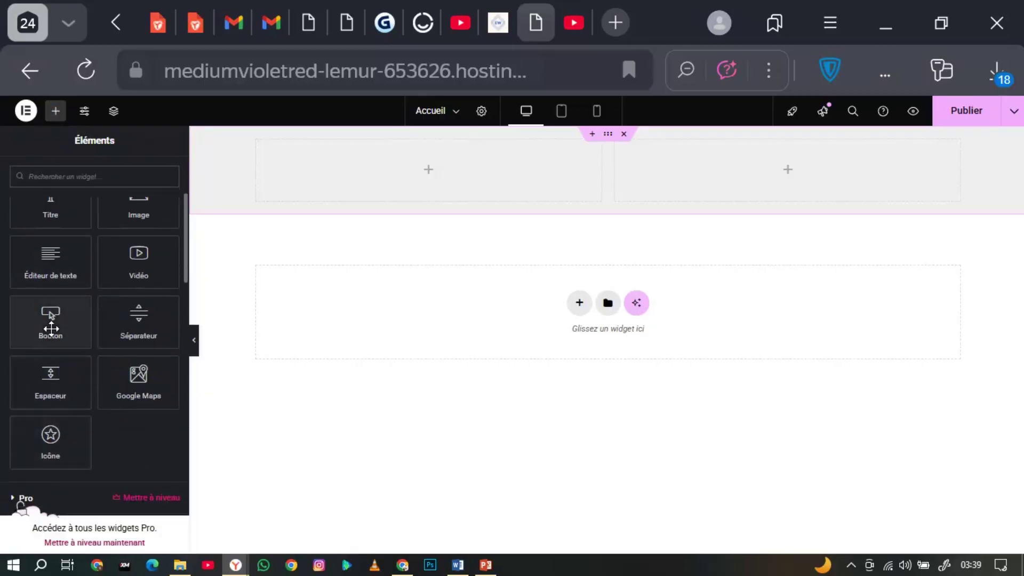
{"action": "left_click_drag", "start_coordinate": [51, 328], "coordinate": [406, 179]}
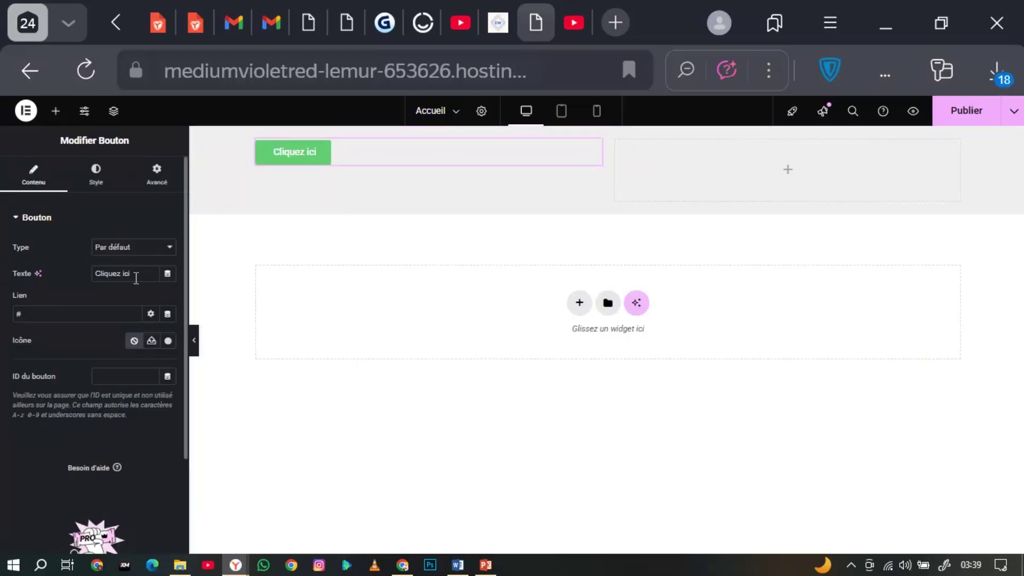
- Copy the "Formation WordPress N°1" label from the Easy WordPress homepage and use it as the button's text
{"action": "left_click", "coordinate": [493, 34]}
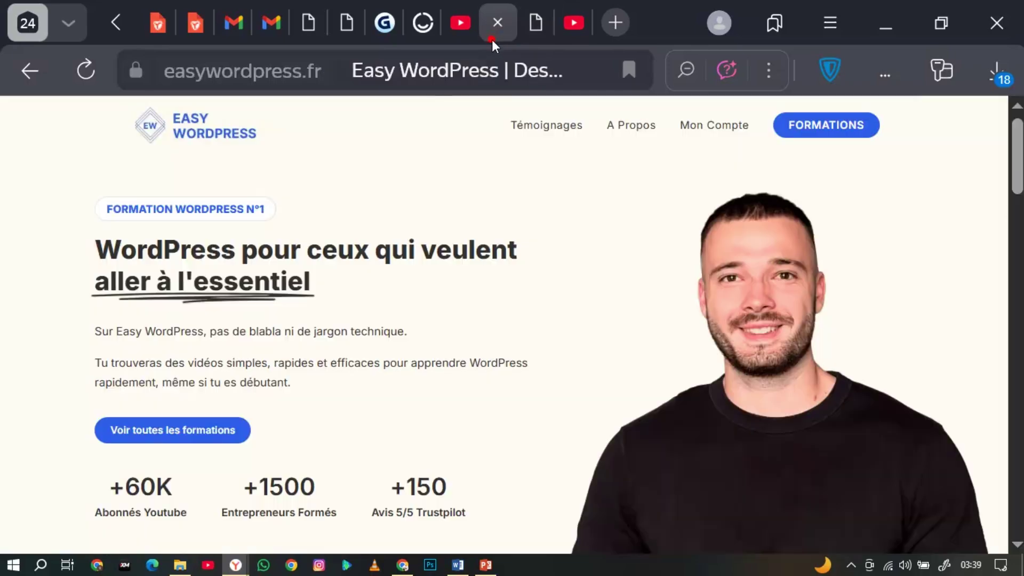
{"action": "double_click", "coordinate": [203, 209]}
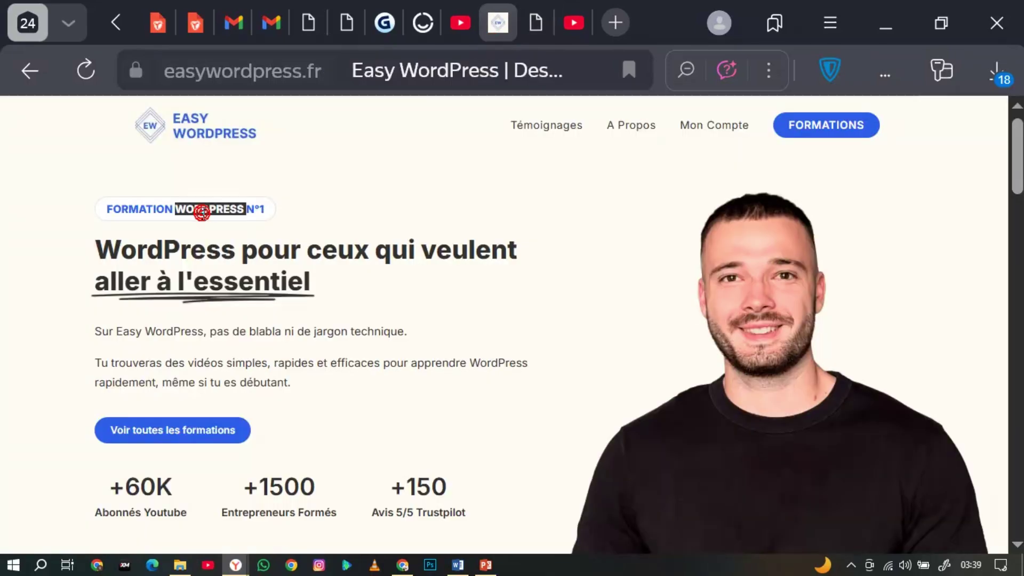
{"action": "triple_click", "coordinate": [203, 209]}
{"action": "right_click", "coordinate": [203, 215]}
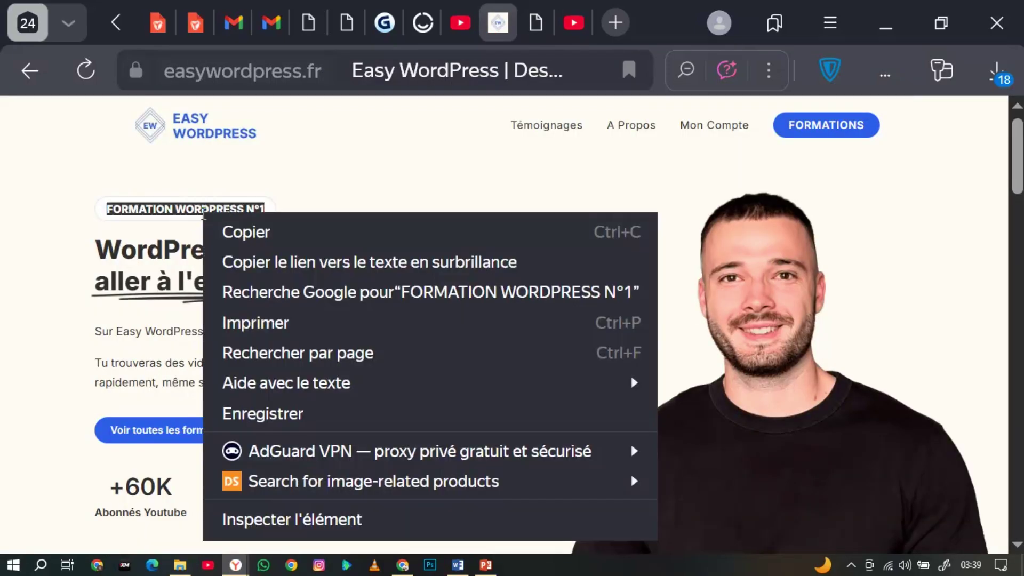
{"action": "left_click", "coordinate": [257, 232]}
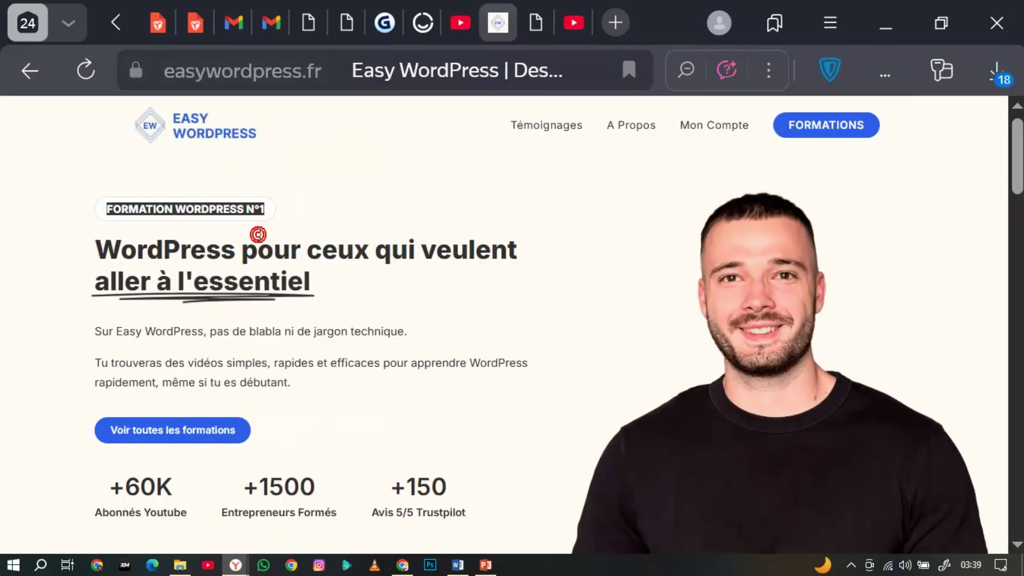
{"action": "left_click", "coordinate": [535, 27]}
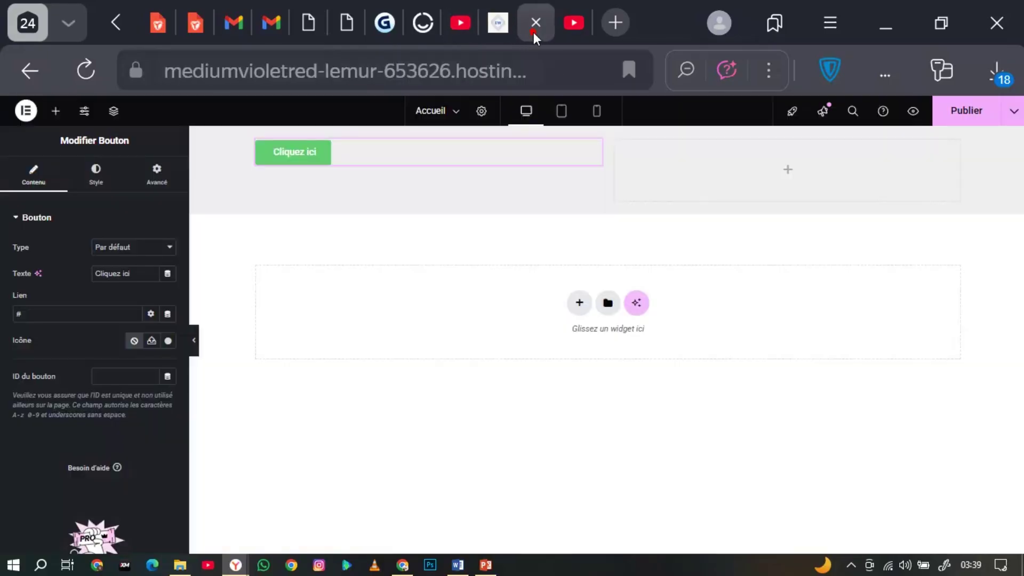
{"action": "double_click", "coordinate": [112, 272]}
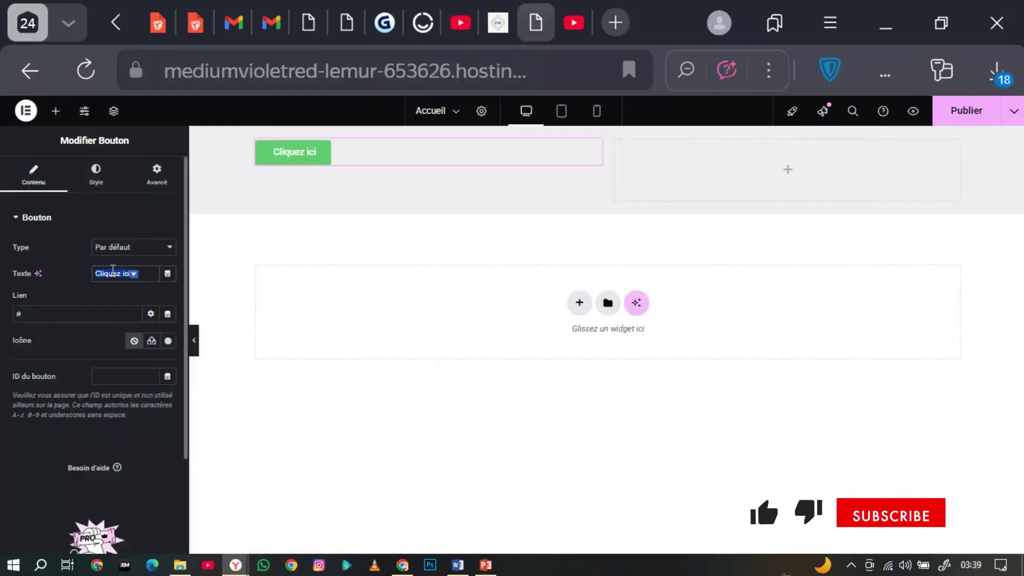
{"action": "key", "text": "ctrl+v"}
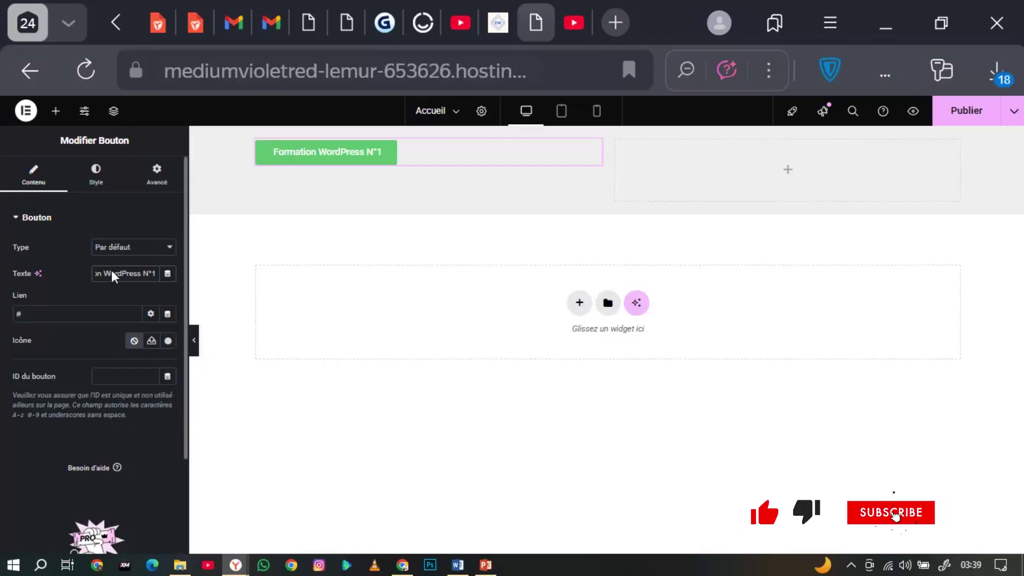
- Check the label's look on the Easy WordPress homepage and set the Formation WordPress N°1 button's background colour to white
{"action": "left_click", "coordinate": [97, 188]}
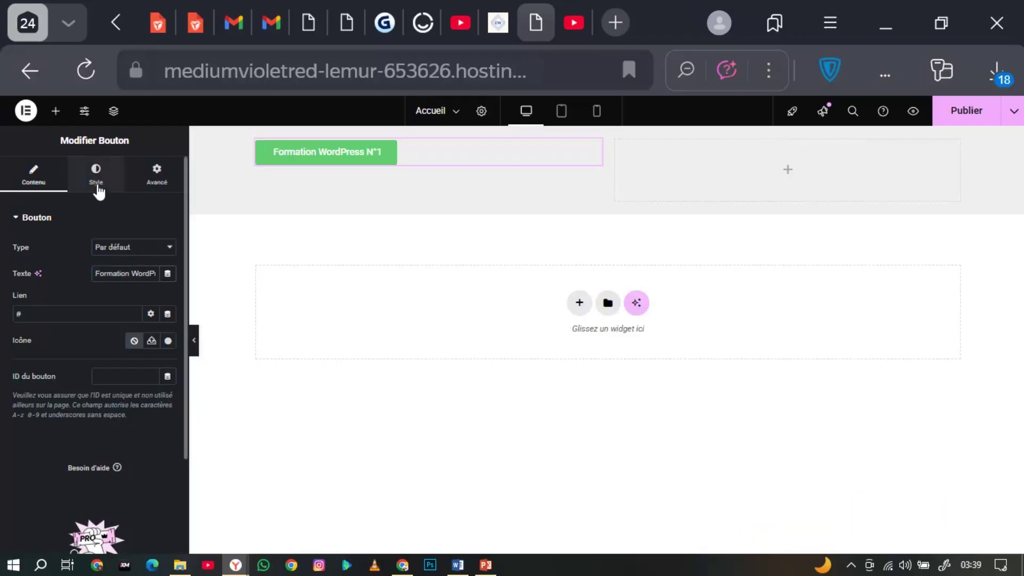
{"action": "left_click", "coordinate": [99, 190]}
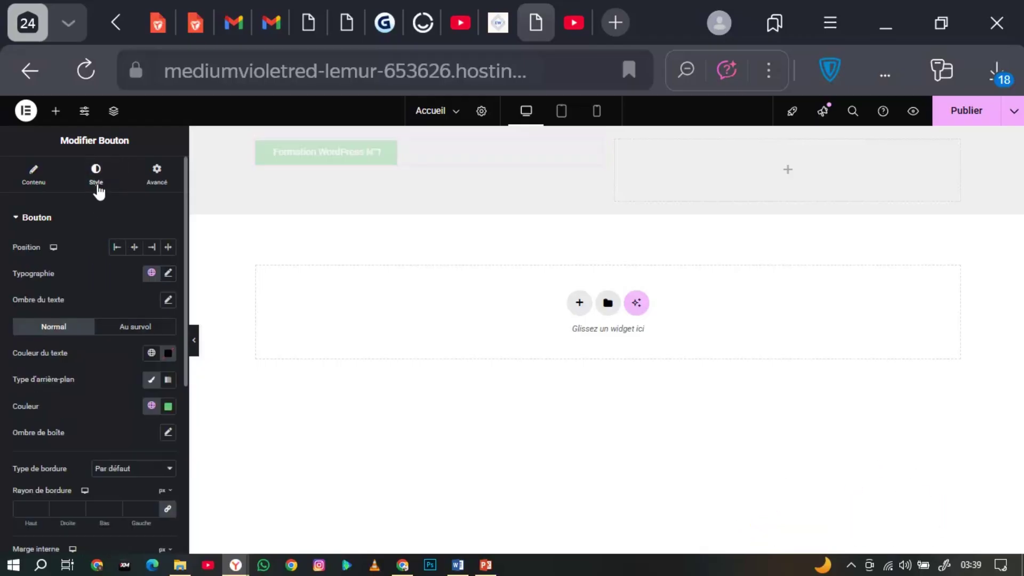
{"action": "left_click", "coordinate": [169, 408]}
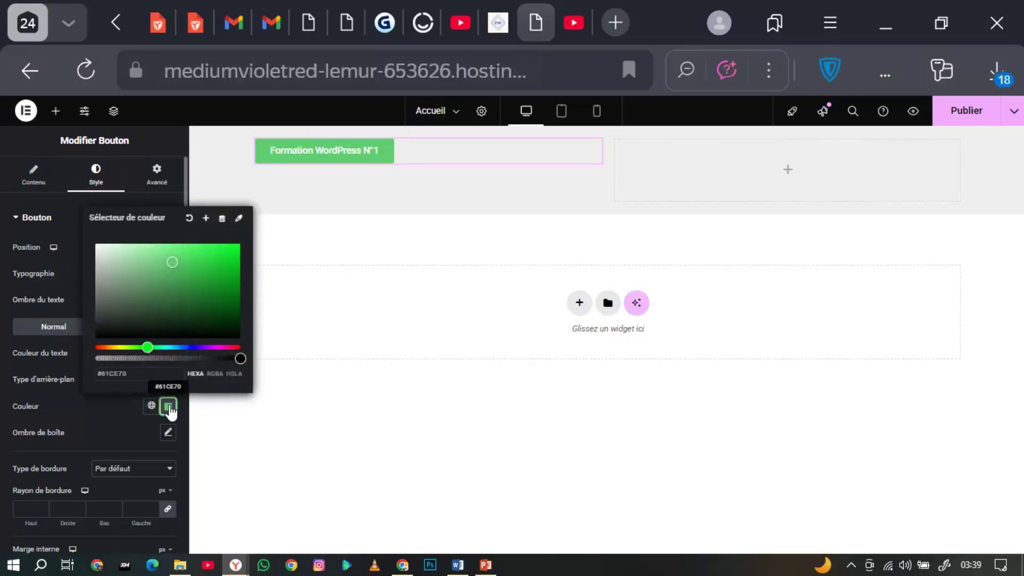
{"action": "left_click", "coordinate": [501, 37]}
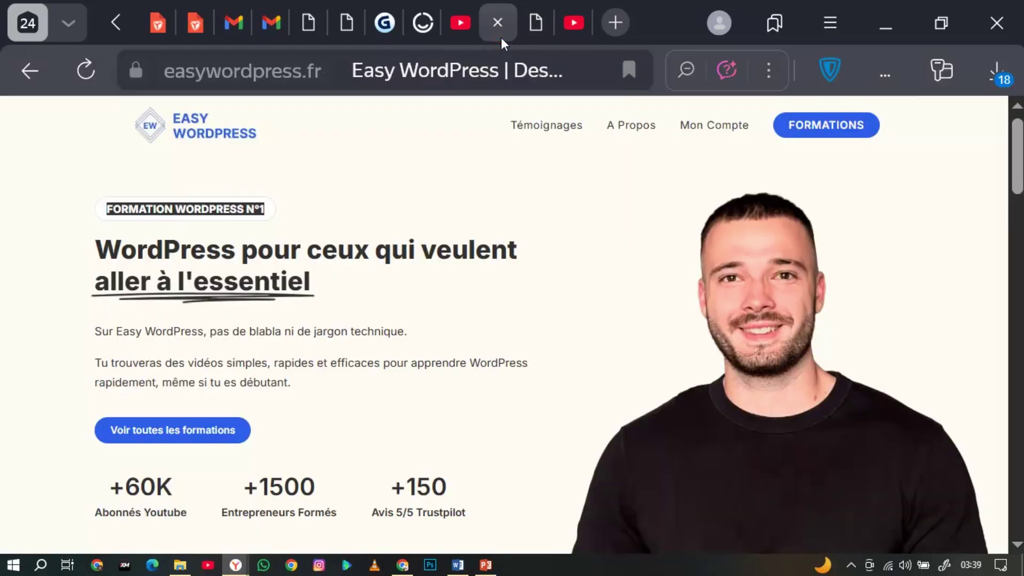
{"action": "left_click", "coordinate": [535, 41]}
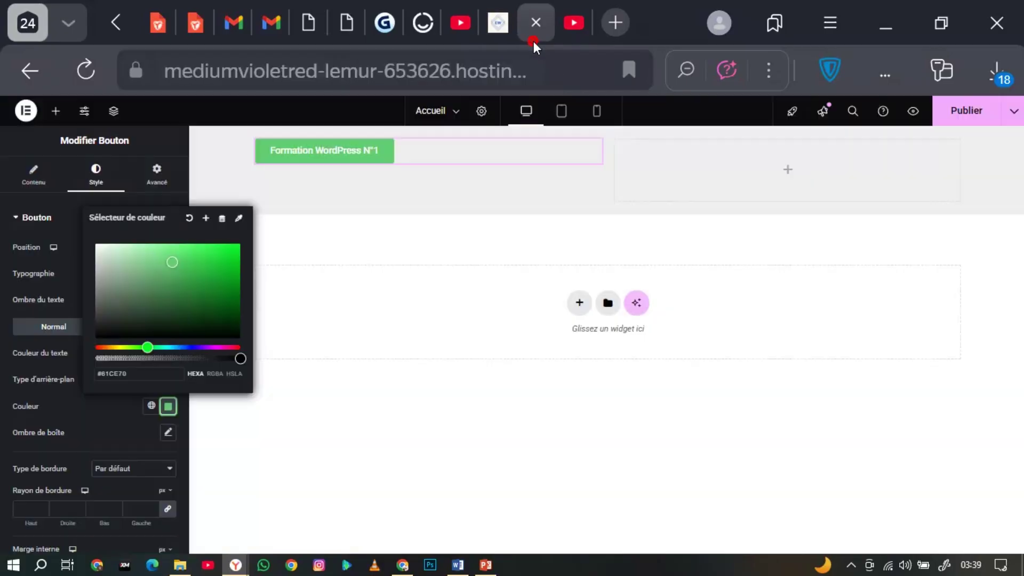
{"action": "left_click_drag", "start_coordinate": [172, 262], "coordinate": [81, 239]}
{"action": "left_click", "coordinate": [75, 228]}
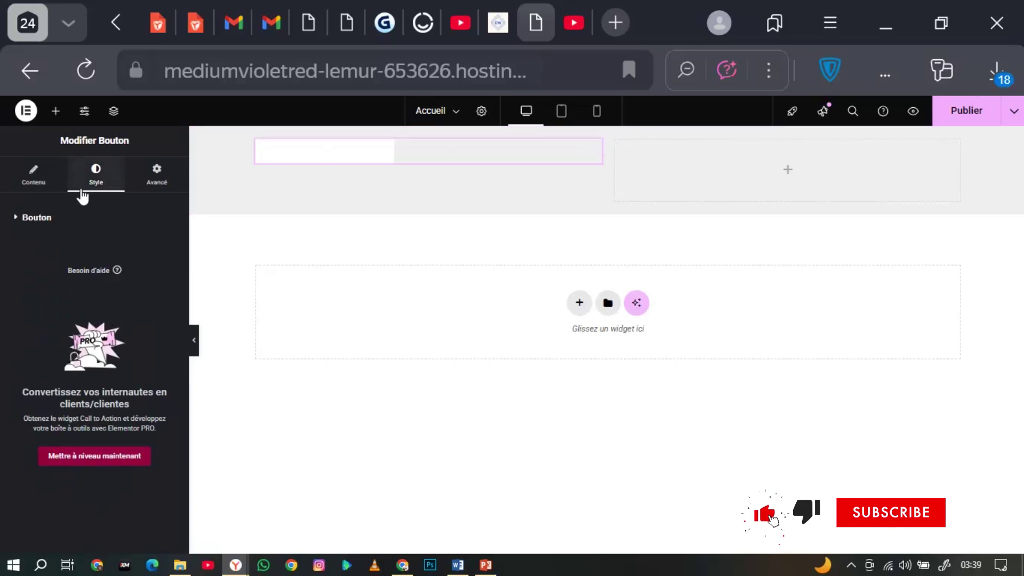
- Set the button's text colour to a bright blue and close the colour picker
{"action": "left_click", "coordinate": [43, 182]}
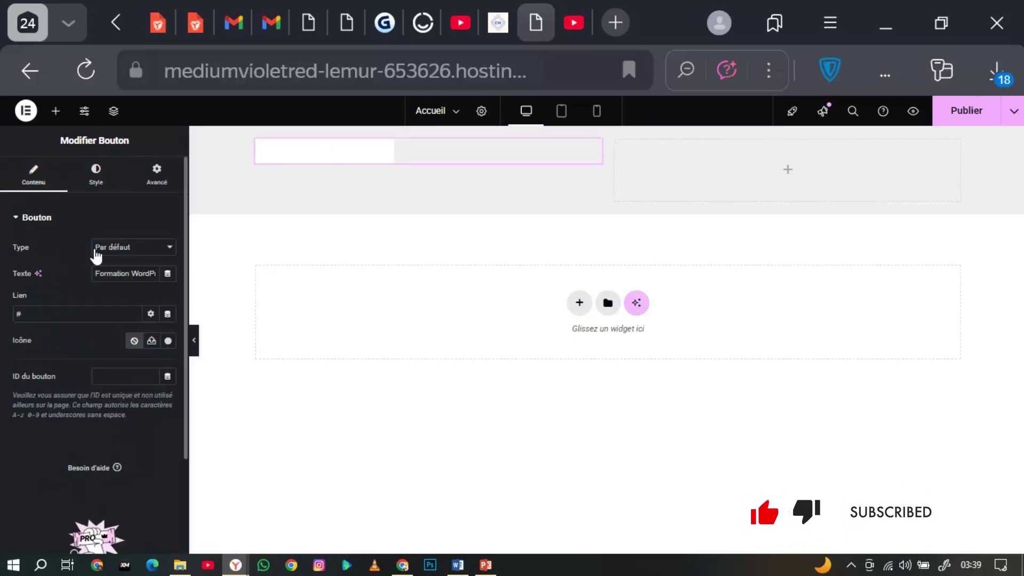
{"action": "left_click", "coordinate": [96, 174]}
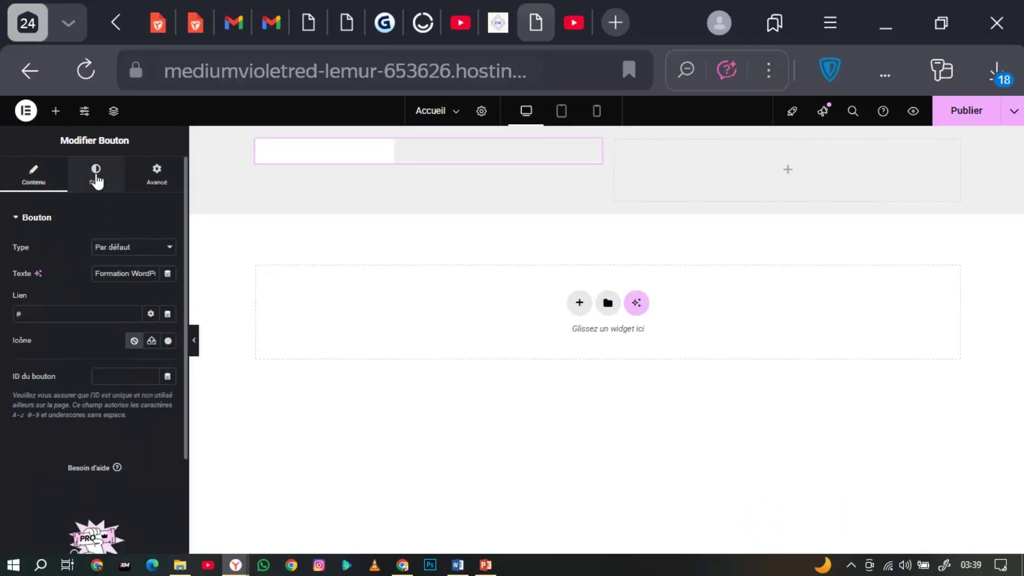
{"action": "left_click", "coordinate": [105, 184]}
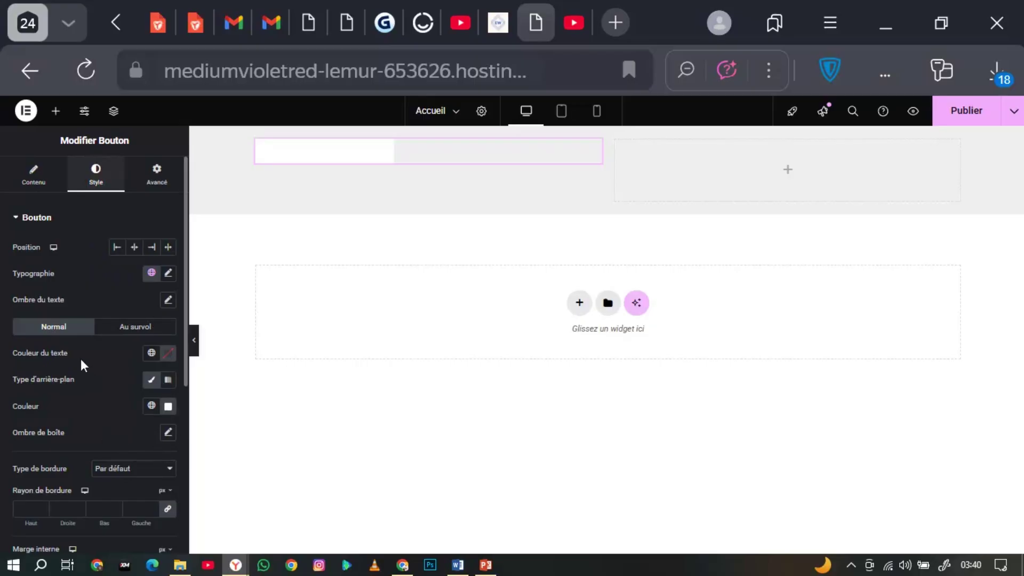
{"action": "left_click", "coordinate": [168, 354]}
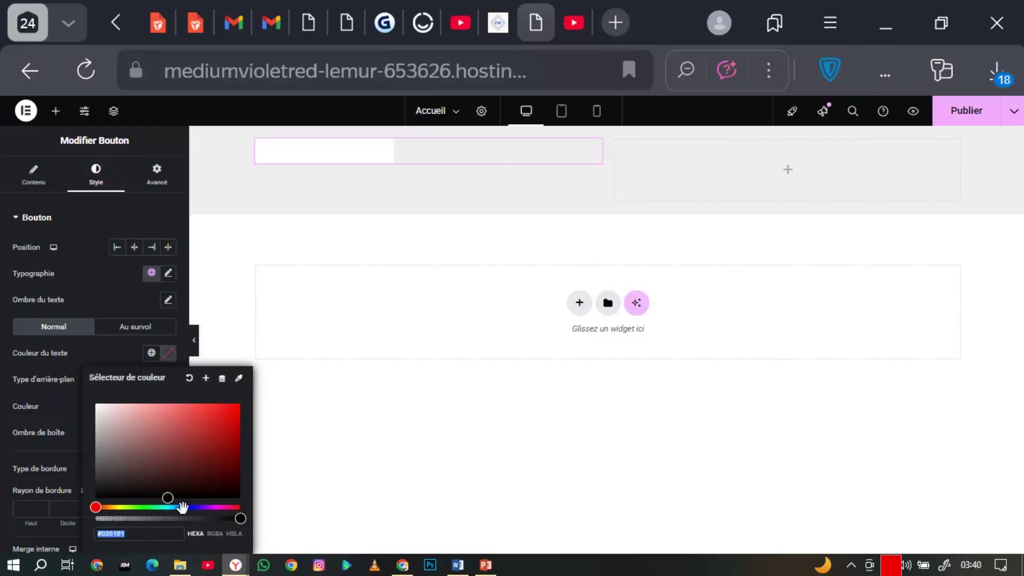
{"action": "left_click", "coordinate": [183, 507]}
{"action": "left_click", "coordinate": [182, 458]}
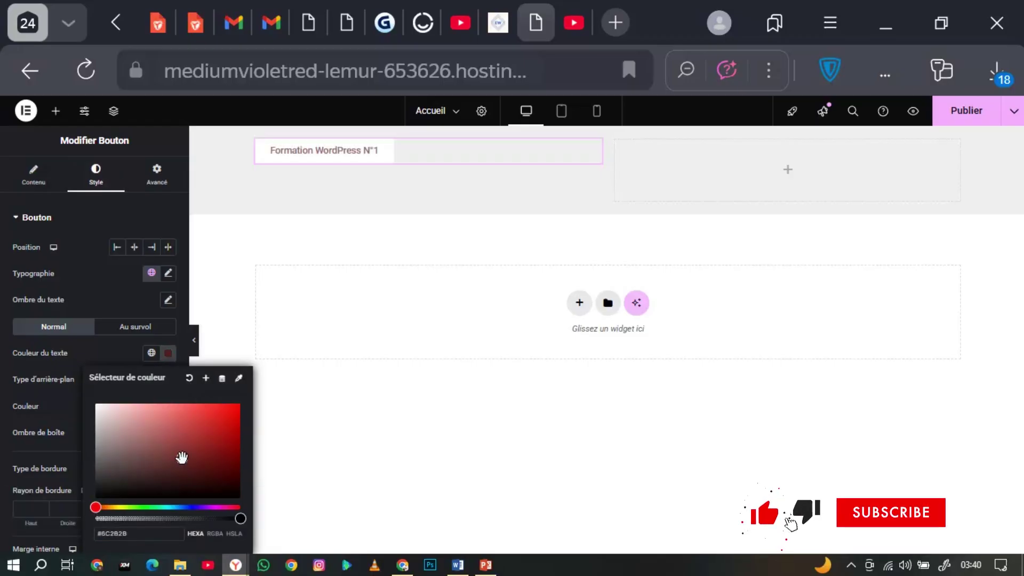
{"action": "left_click", "coordinate": [185, 507]}
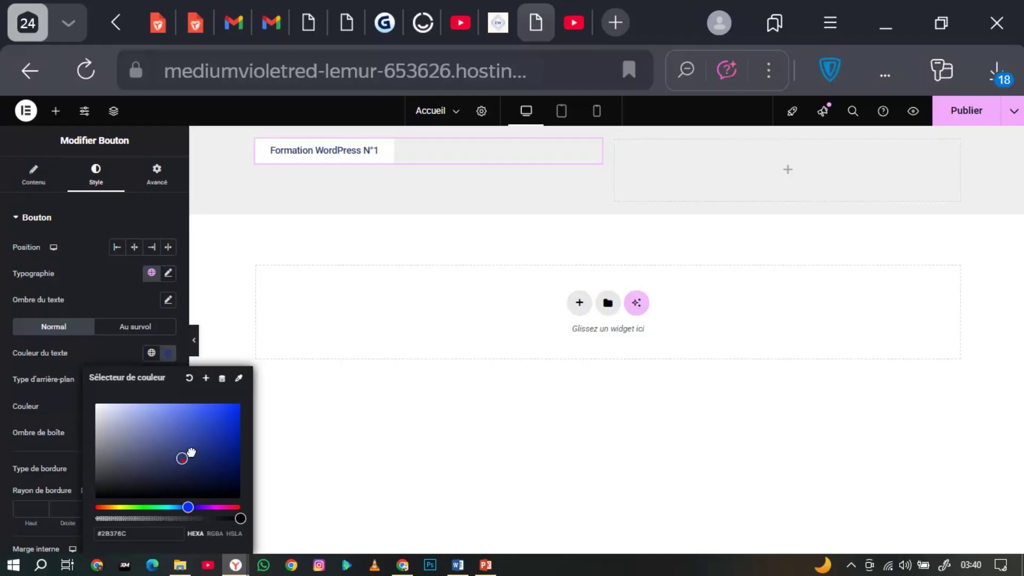
{"action": "left_click_drag", "start_coordinate": [189, 457], "coordinate": [221, 408]}
{"action": "left_click", "coordinate": [265, 390]}
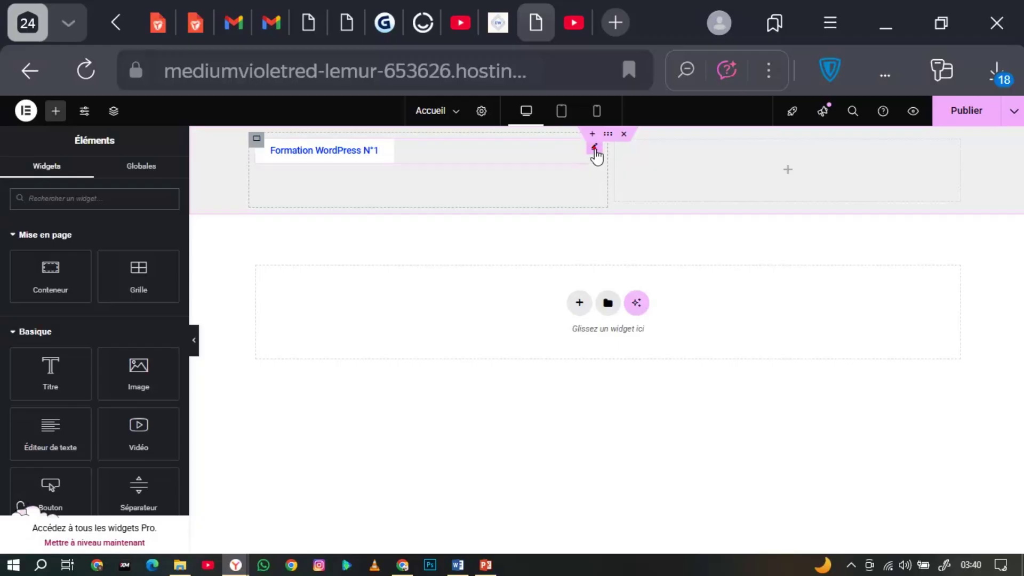
- Give the Formation WordPress N°1 button a Solide border with a width of 2 px on all sides
{"action": "left_click", "coordinate": [594, 148]}
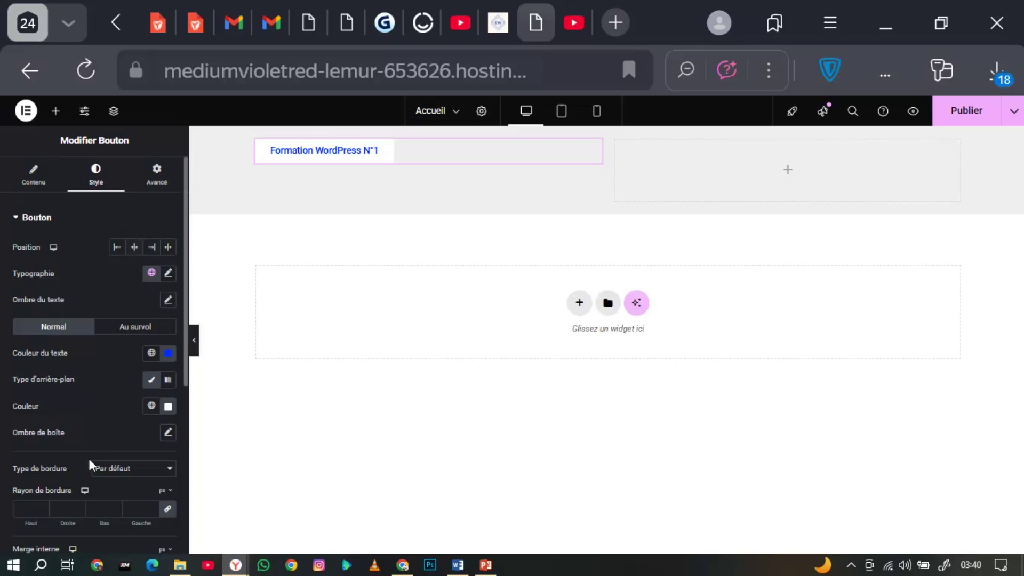
{"action": "scroll", "coordinate": [89, 458], "scroll_direction": "down", "scroll_amount": 2}
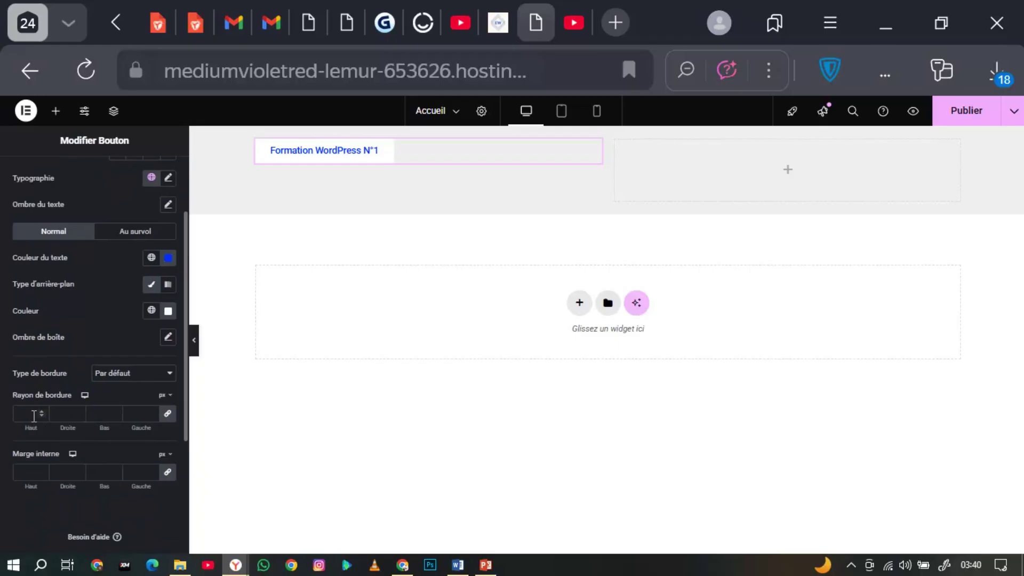
{"action": "left_click", "coordinate": [114, 373]}
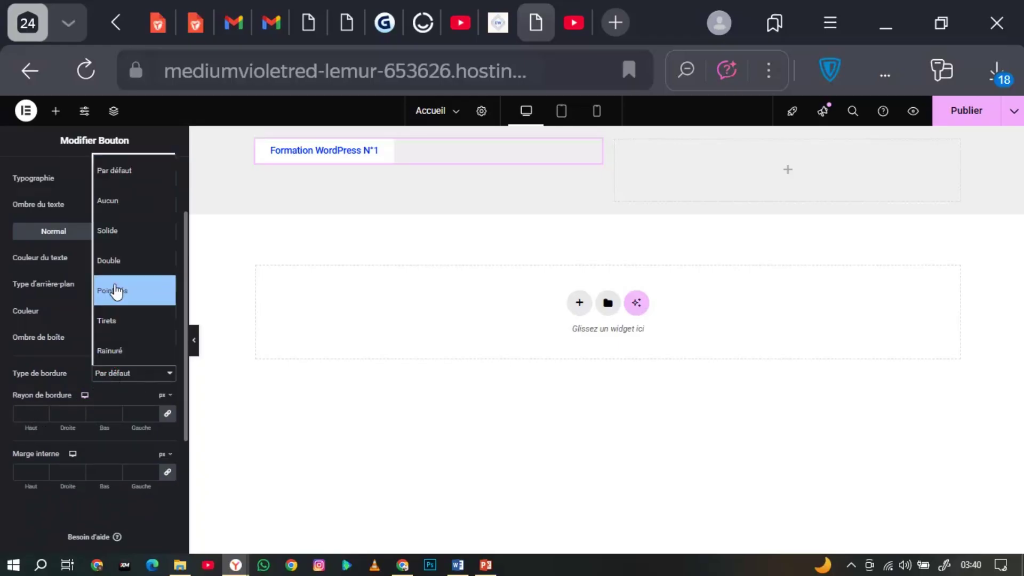
{"action": "left_click", "coordinate": [120, 230]}
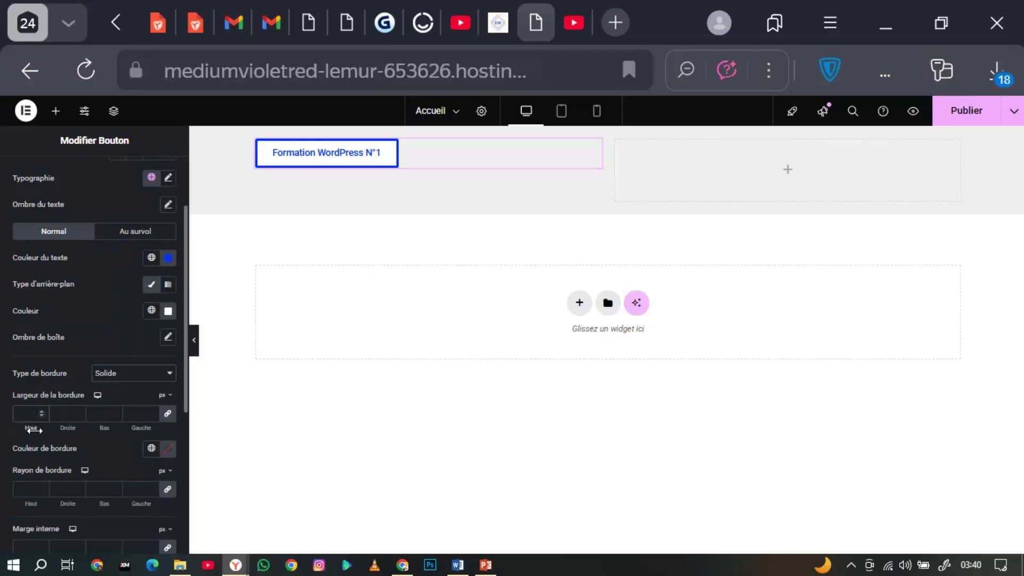
{"action": "mouse_move", "coordinate": [30, 430]}
{"action": "left_mouse_down"}
{"action": "mouse_move", "coordinate": [51, 435]}
{"action": "mouse_move", "coordinate": [38, 431]}
{"action": "left_mouse_up"}
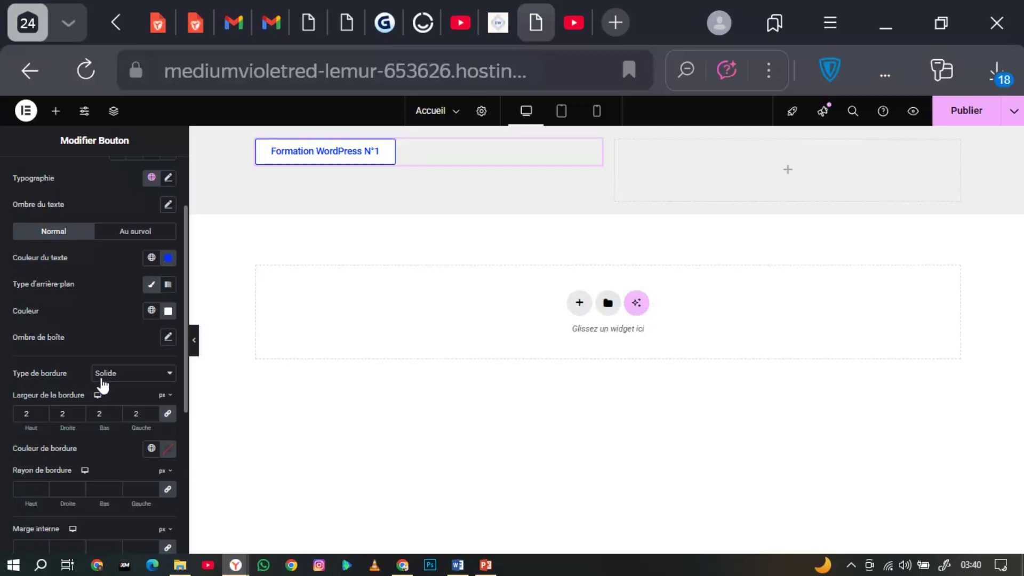
- Compare with the rounded label on the Easy WordPress homepage and set the button's border radius to 34 px on all corners
{"action": "left_click", "coordinate": [498, 37]}
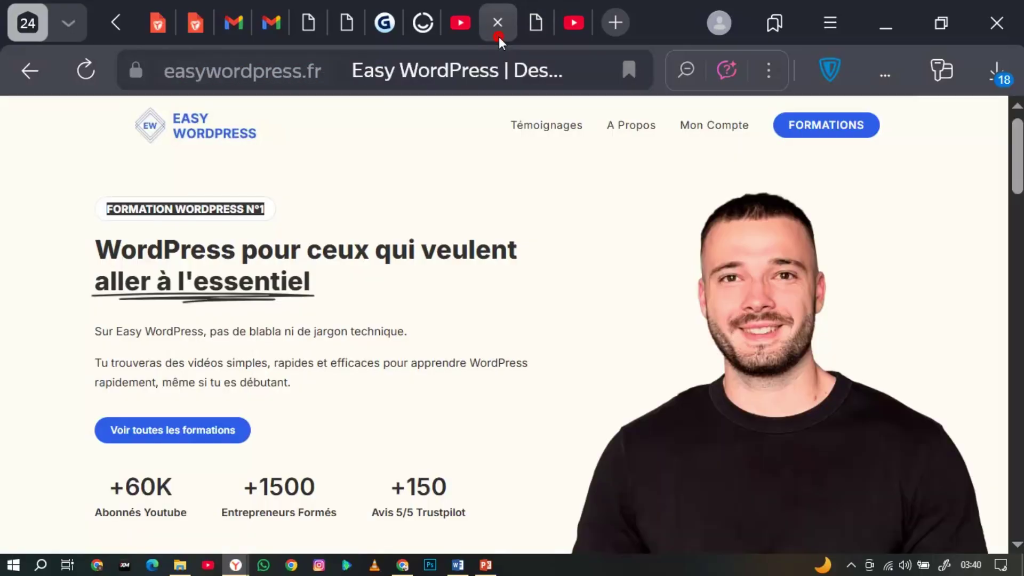
{"action": "left_click", "coordinate": [388, 220]}
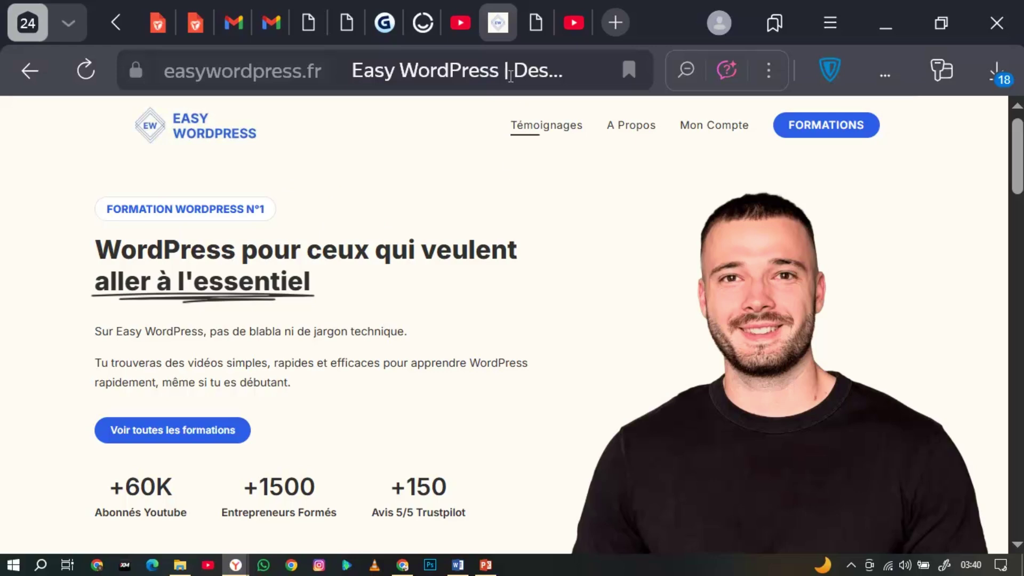
{"action": "left_click", "coordinate": [543, 42]}
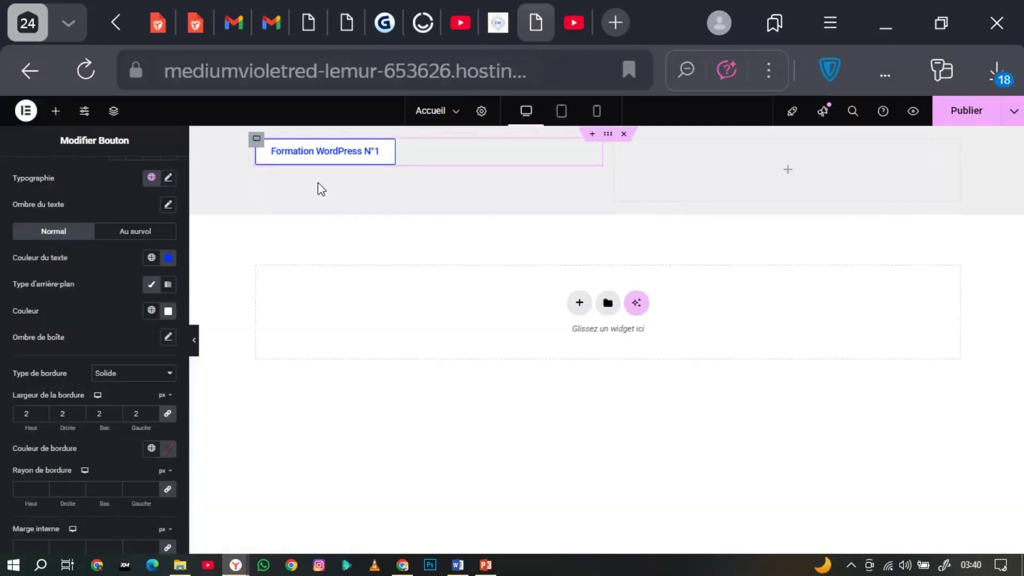
{"action": "left_click", "coordinate": [102, 452]}
{"action": "scroll", "coordinate": [102, 453], "scroll_direction": "down", "scroll_amount": 2}
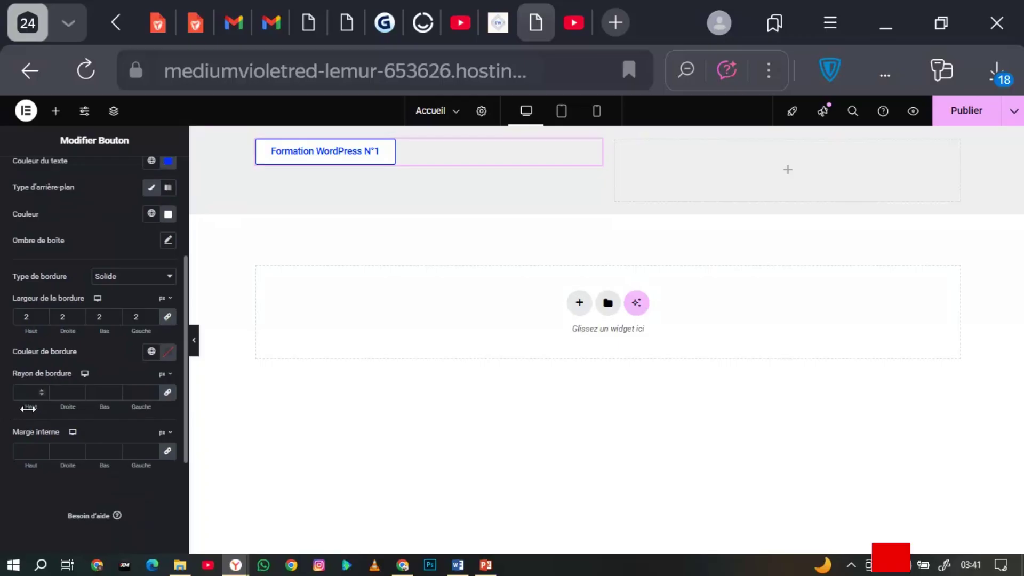
{"action": "left_click_drag", "start_coordinate": [28, 409], "coordinate": [71, 408]}
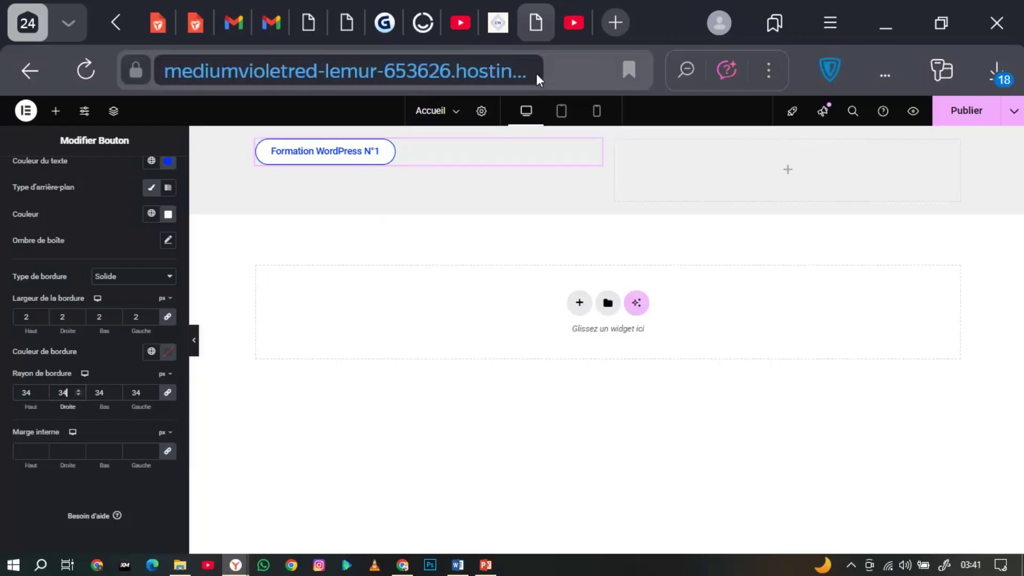
- Compare the button with the Easy WordPress label again and set its typography weight to Gras
{"action": "left_click", "coordinate": [501, 38]}
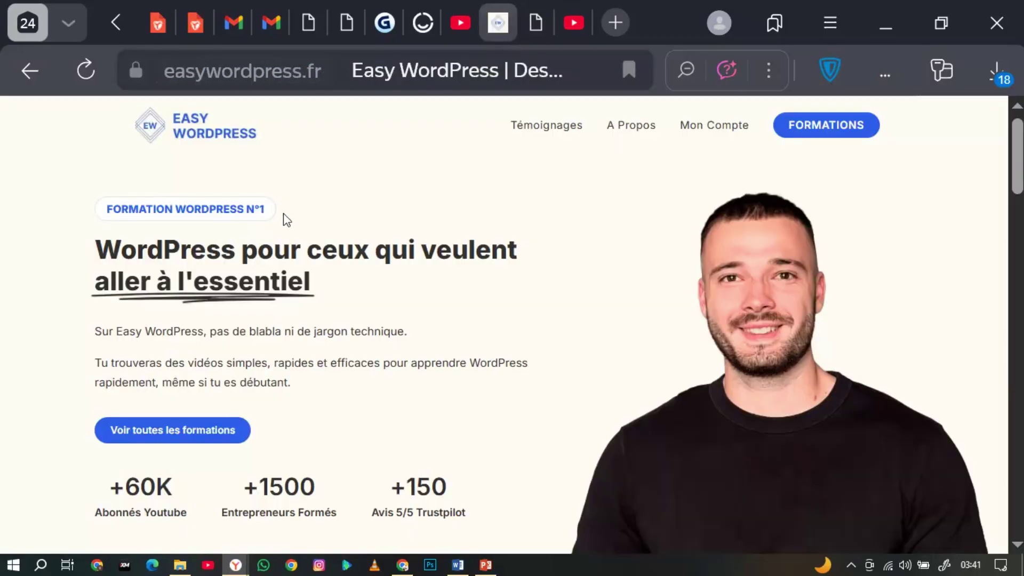
{"action": "left_click", "coordinate": [534, 38]}
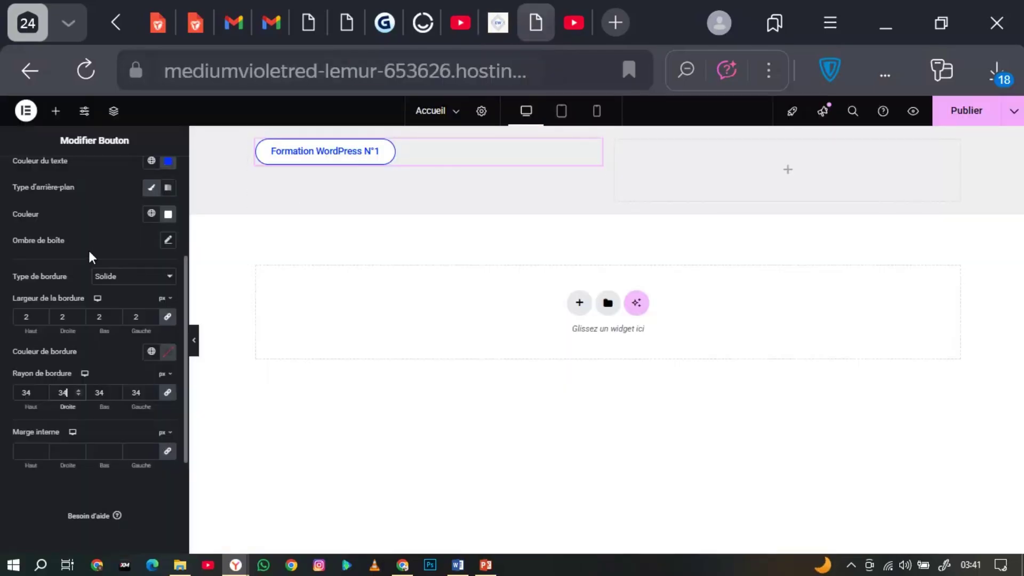
{"action": "scroll", "coordinate": [88, 249], "scroll_direction": "up", "scroll_amount": 4}
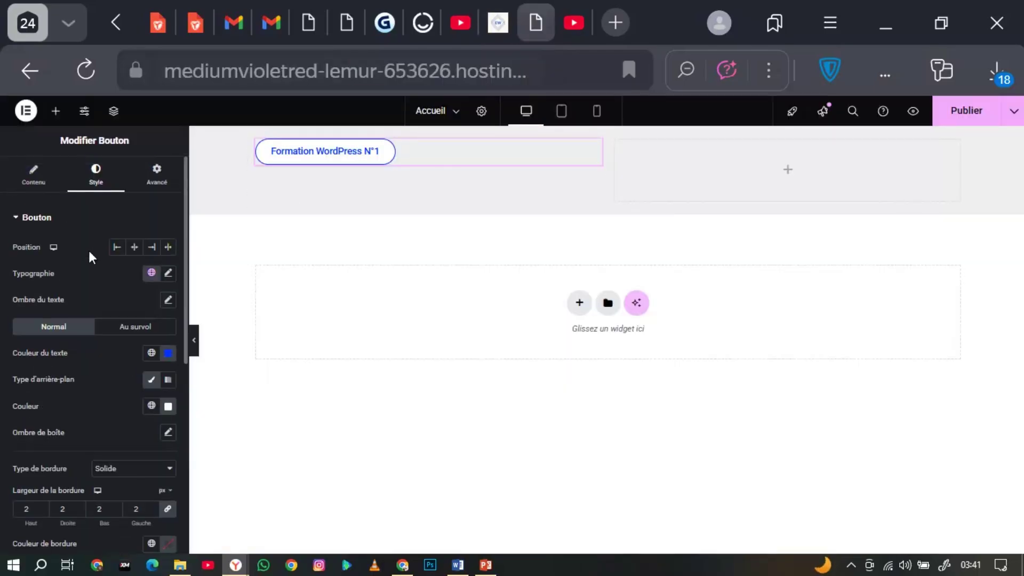
{"action": "left_click", "coordinate": [169, 273]}
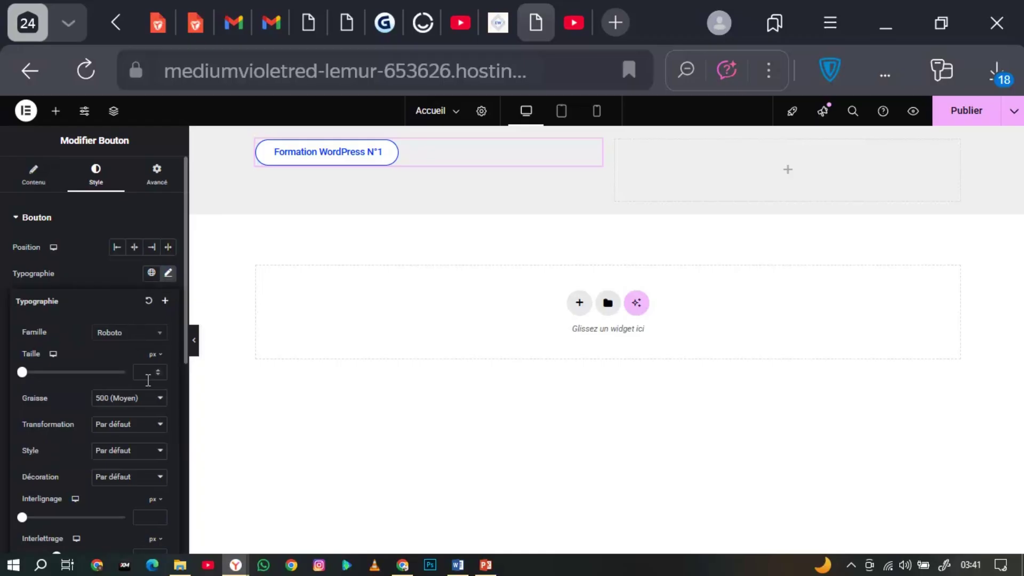
{"action": "left_click", "coordinate": [138, 398]}
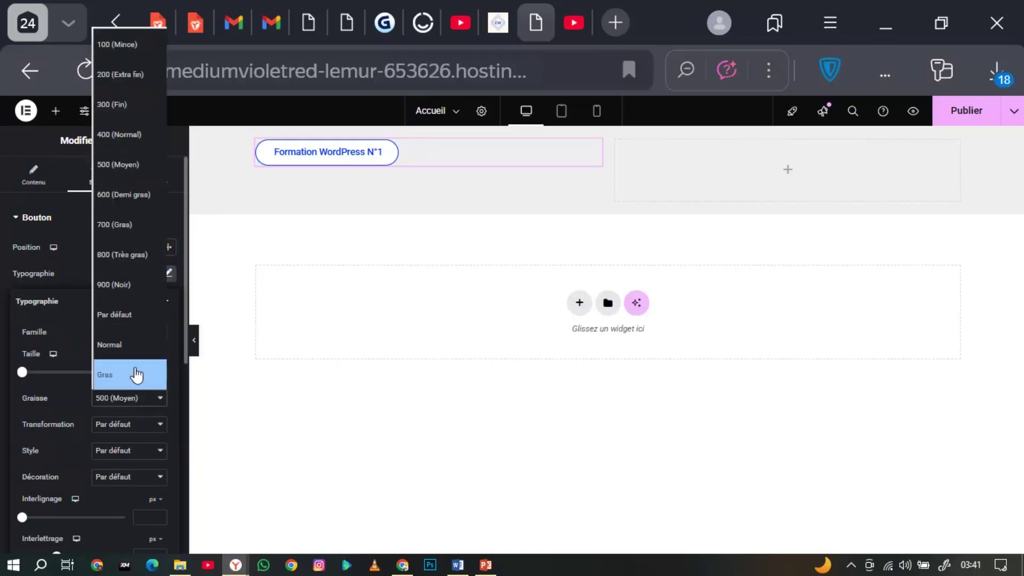
{"action": "left_click", "coordinate": [132, 373]}
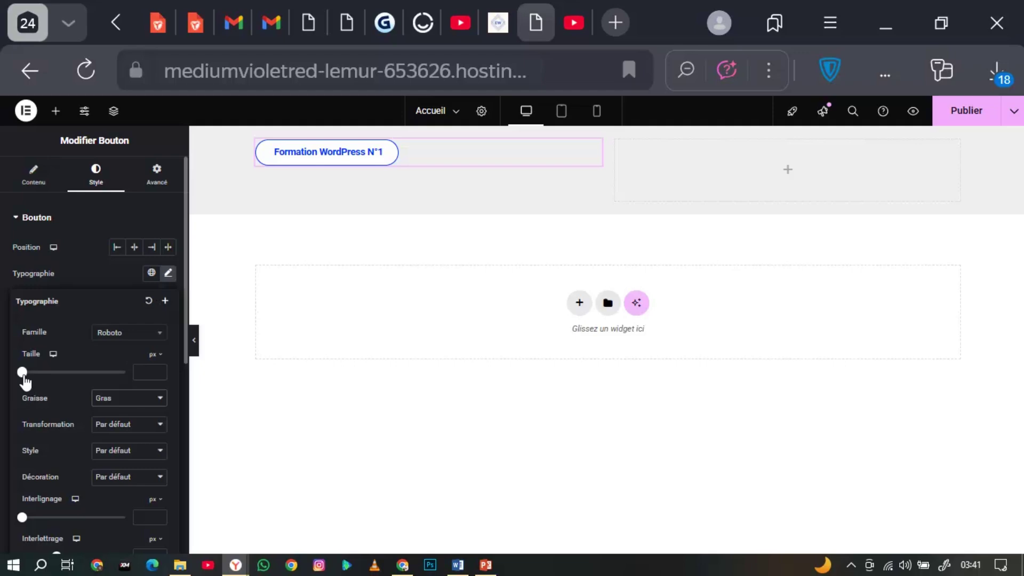
- Set the button's text size to 17 px, checking it against the label on the Easy WordPress homepage
{"action": "left_click_drag", "start_coordinate": [22, 372], "coordinate": [35, 375]}
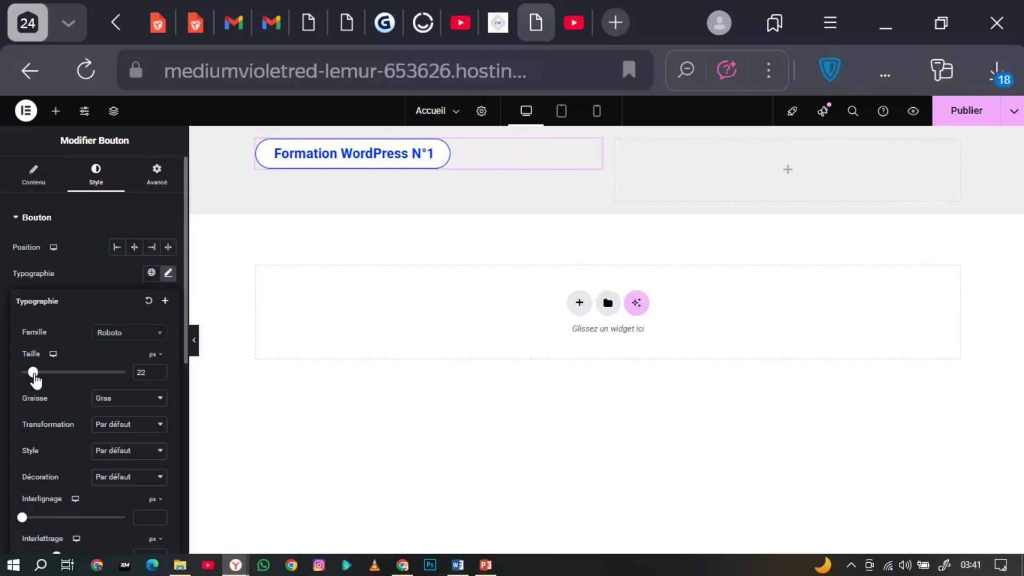
{"action": "left_click", "coordinate": [504, 72]}
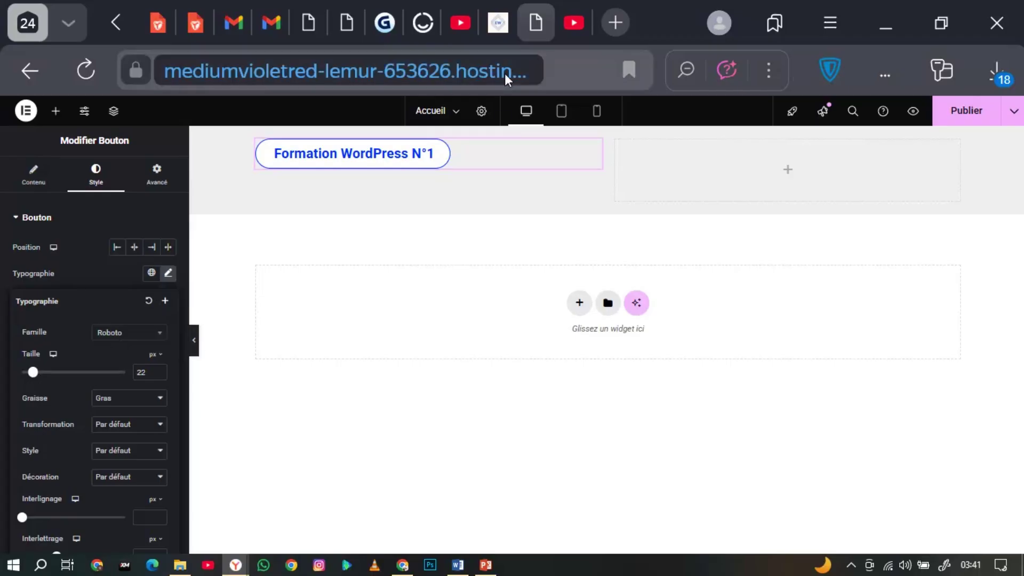
{"action": "left_click", "coordinate": [498, 40]}
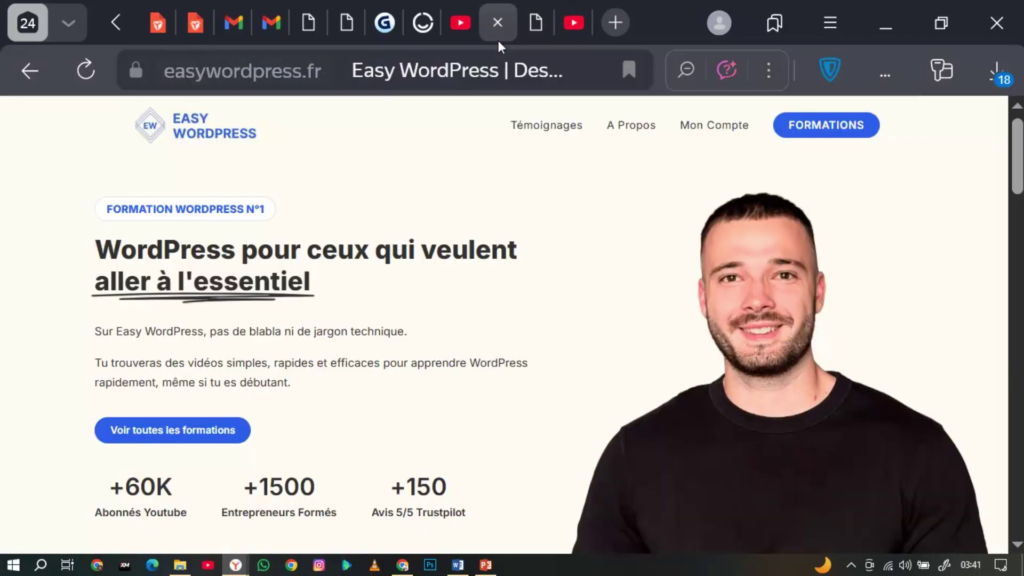
{"action": "left_click", "coordinate": [529, 39]}
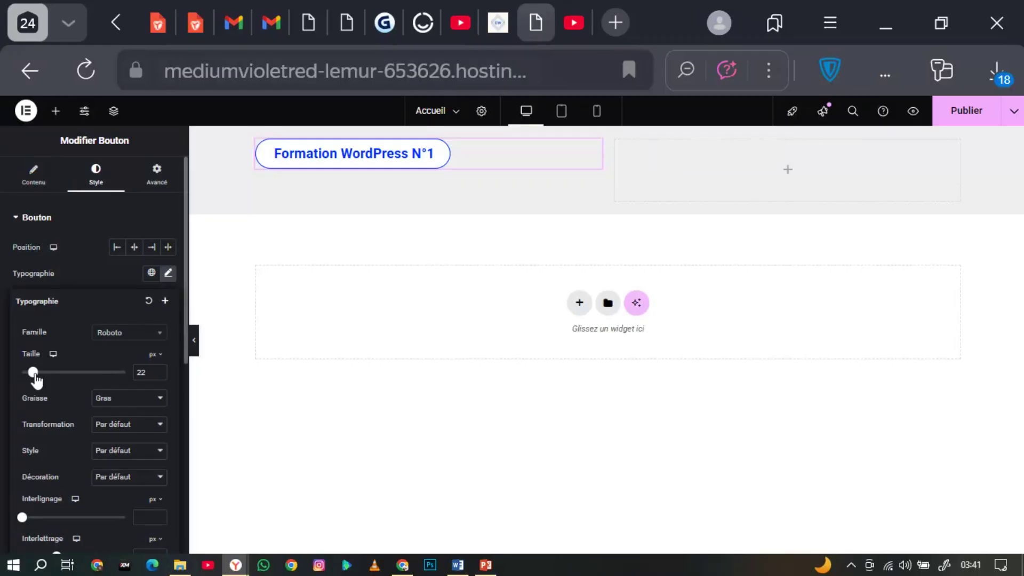
{"action": "left_click_drag", "start_coordinate": [36, 373], "coordinate": [32, 374]}
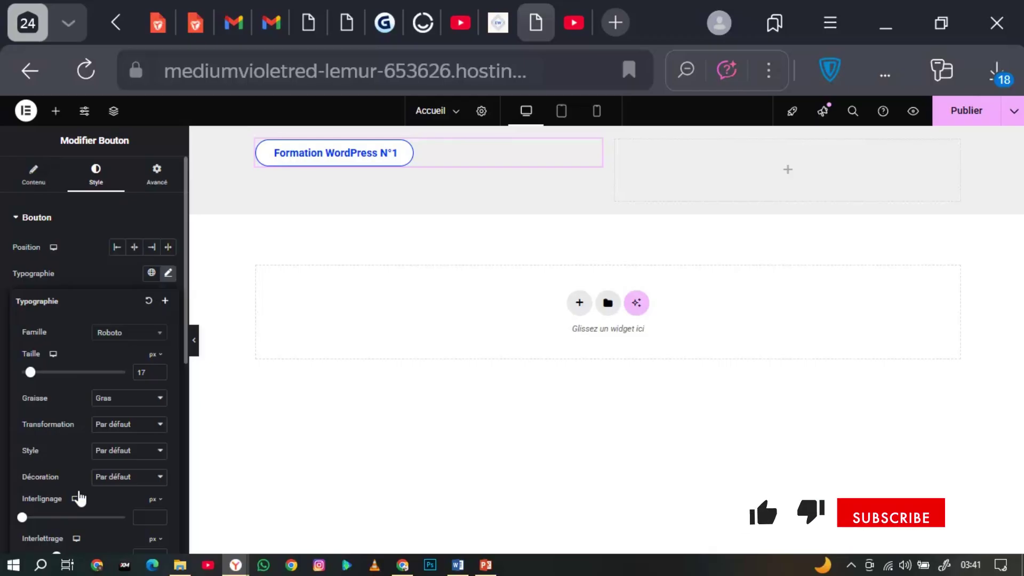
{"action": "scroll", "coordinate": [79, 491], "scroll_direction": "down", "scroll_amount": 4}
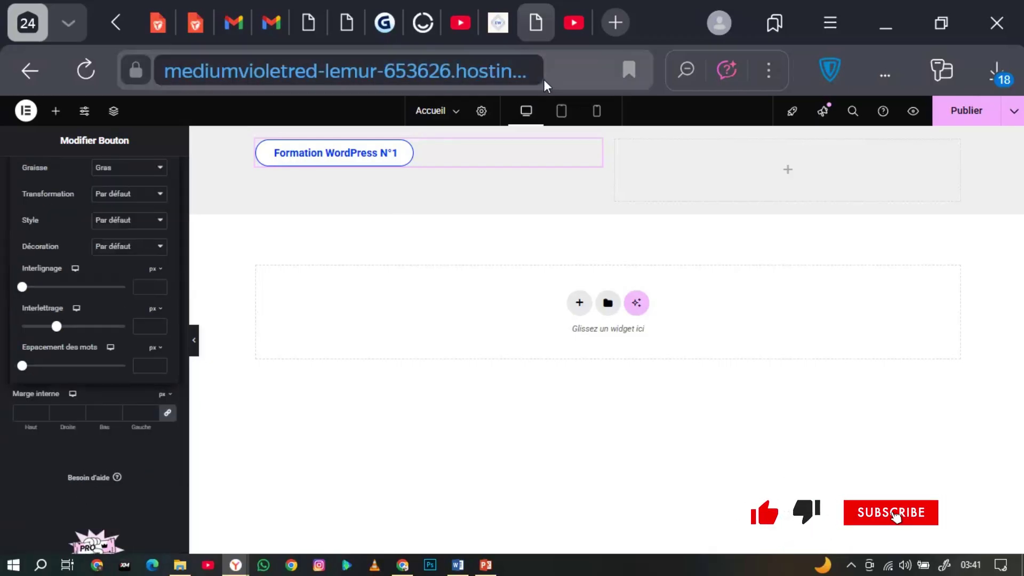
- Copy the main headline "WordPress pour ceux qui veulent aller à l'essentiel" from the Easy WordPress homepage
{"action": "left_click", "coordinate": [497, 37]}
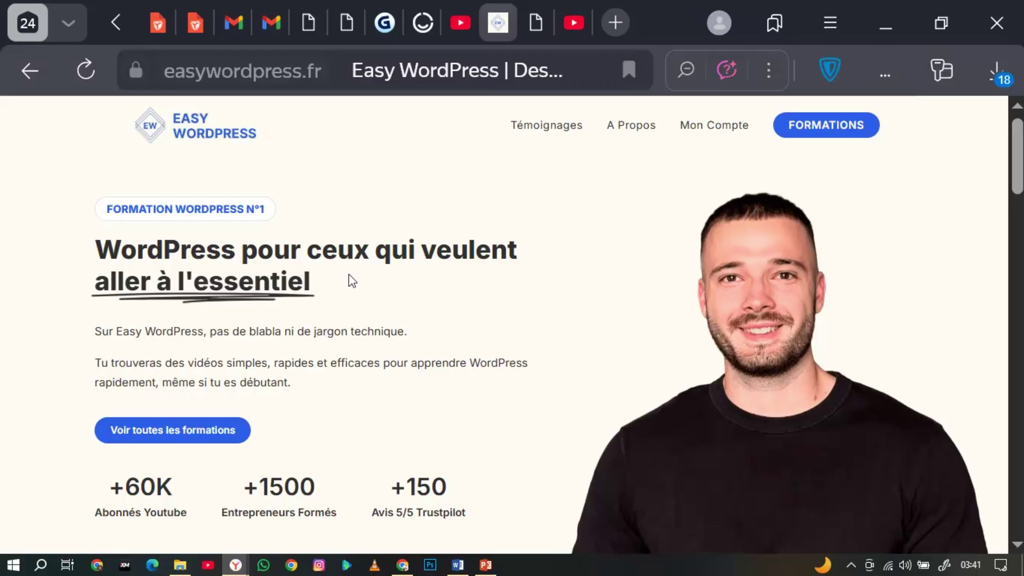
{"action": "left_click_drag", "start_coordinate": [97, 250], "coordinate": [315, 288]}
{"action": "left_click", "coordinate": [322, 288]}
{"action": "triple_click", "coordinate": [287, 265]}
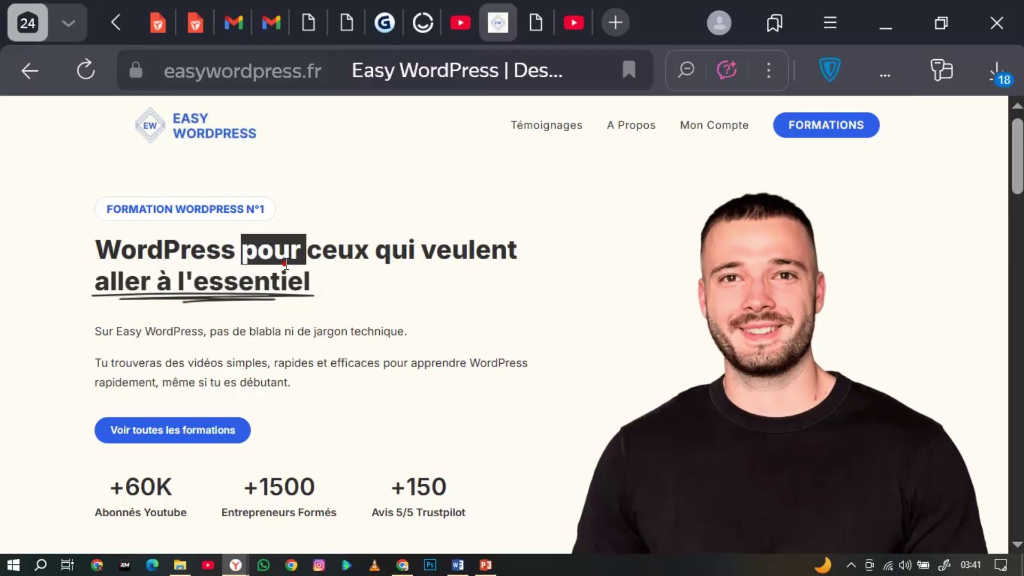
{"action": "right_click", "coordinate": [284, 264]}
{"action": "left_click", "coordinate": [338, 250]}
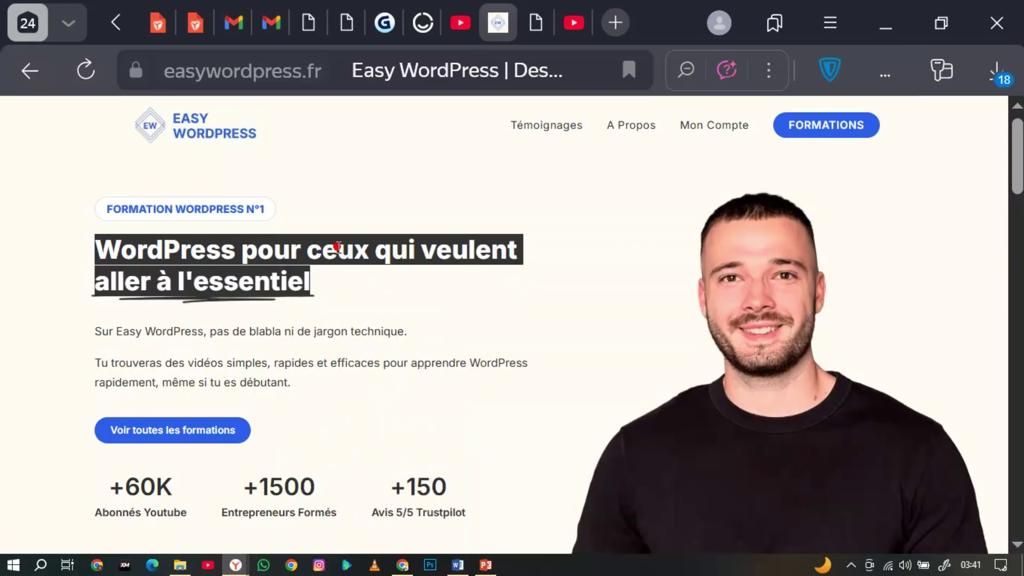
- Add a Titre widget below the Formation WordPress N°1 button in Elementor and replace its placeholder with the copied headline
{"action": "left_click", "coordinate": [536, 23]}
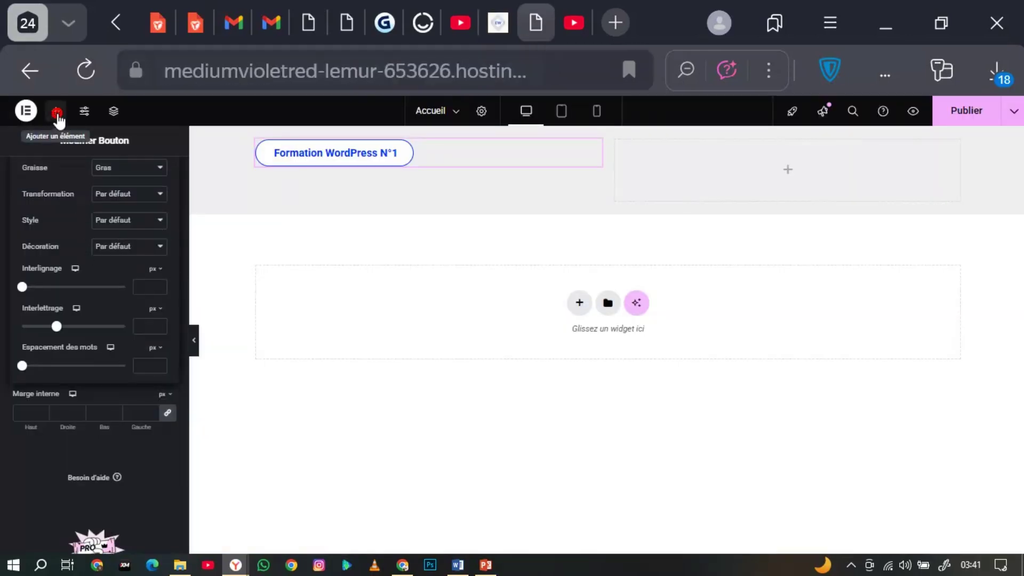
{"action": "left_click", "coordinate": [55, 111]}
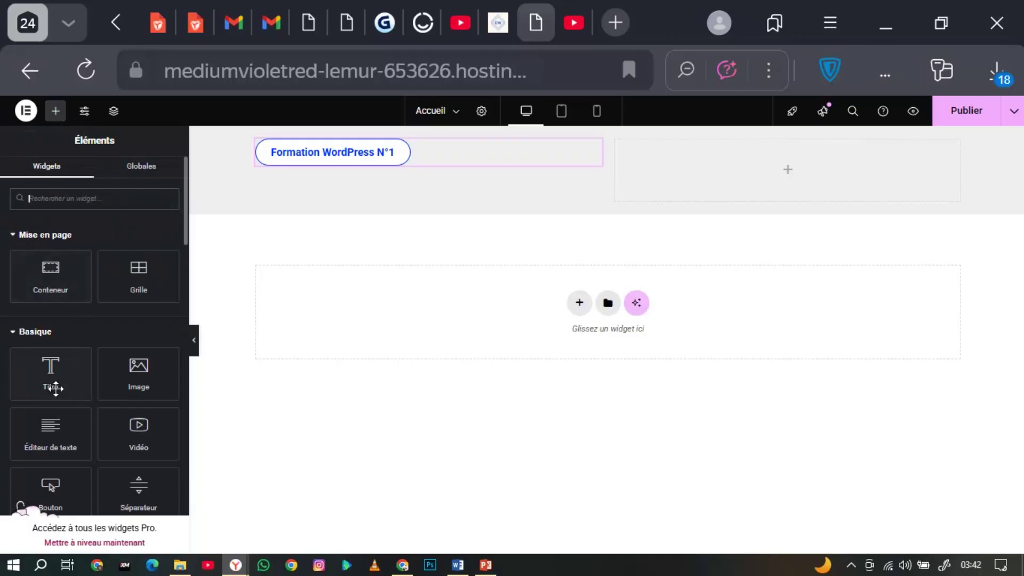
{"action": "left_click_drag", "start_coordinate": [103, 363], "coordinate": [385, 161]}
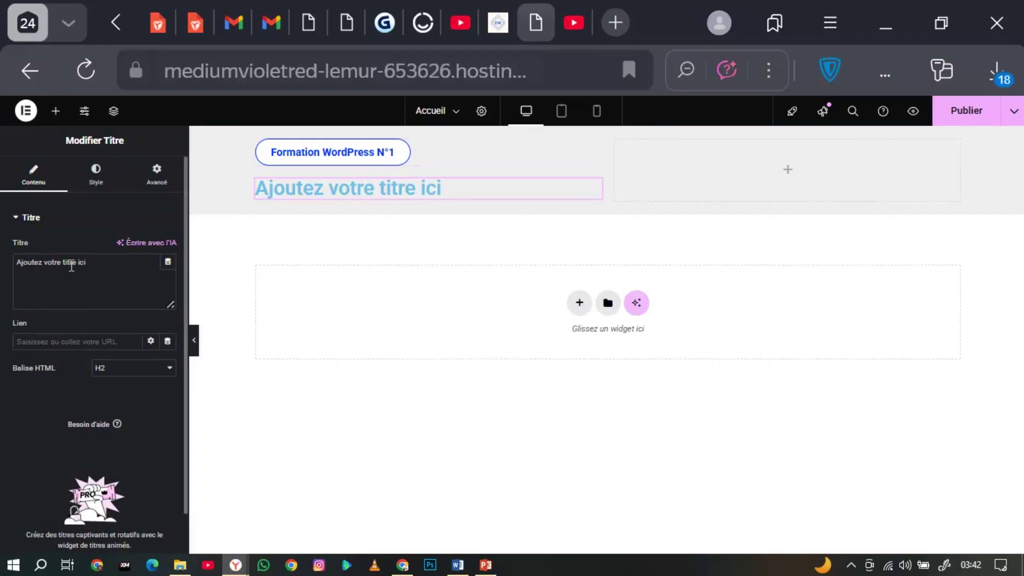
{"action": "triple_click", "coordinate": [71, 264]}
{"action": "key", "text": "BackSpace"}
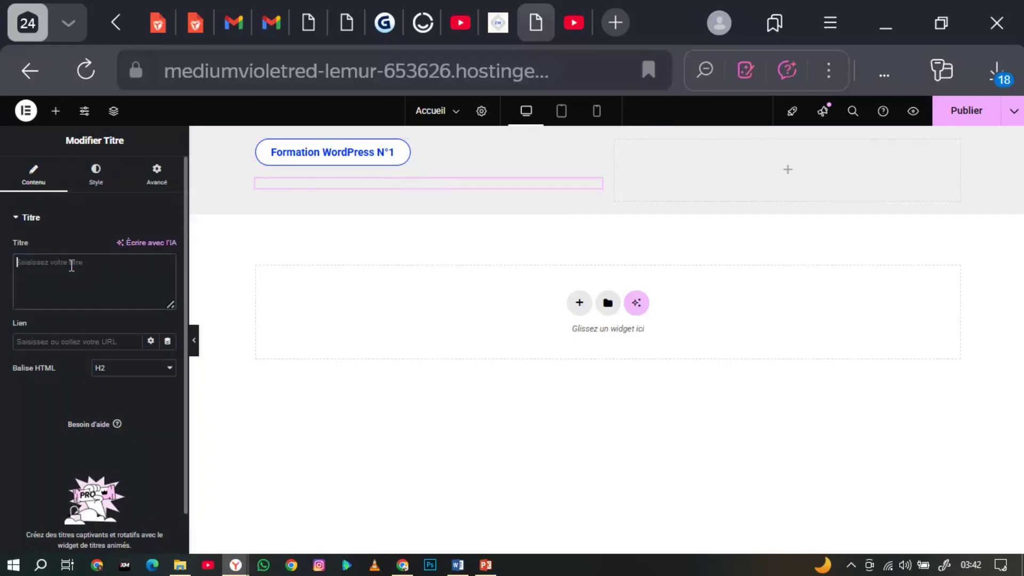
{"action": "key", "text": "ctrl+v"}
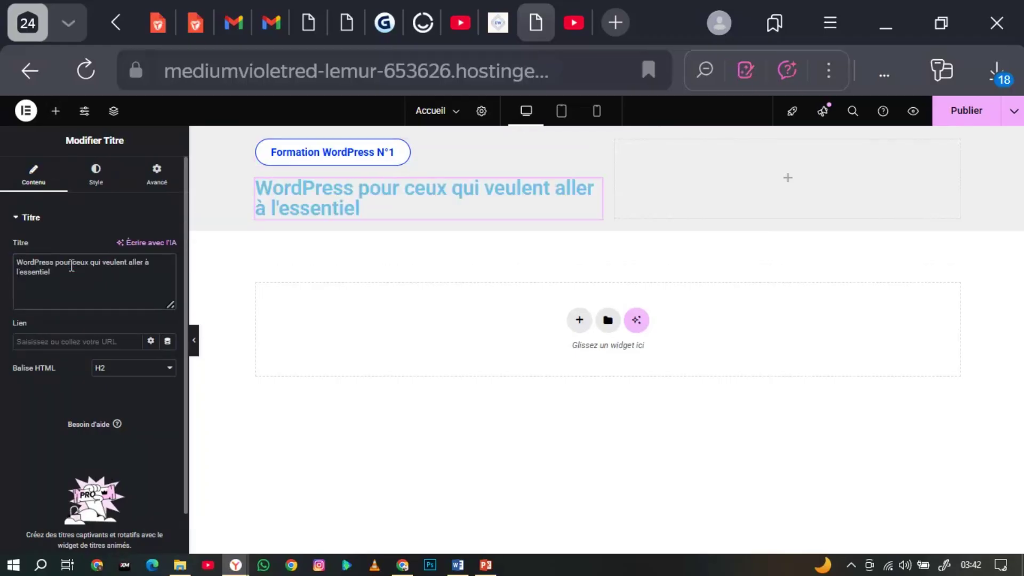
- Compare the title with the Easy WordPress headline and set its text colour to black
{"action": "left_click", "coordinate": [501, 37]}
{"action": "left_click", "coordinate": [522, 286]}
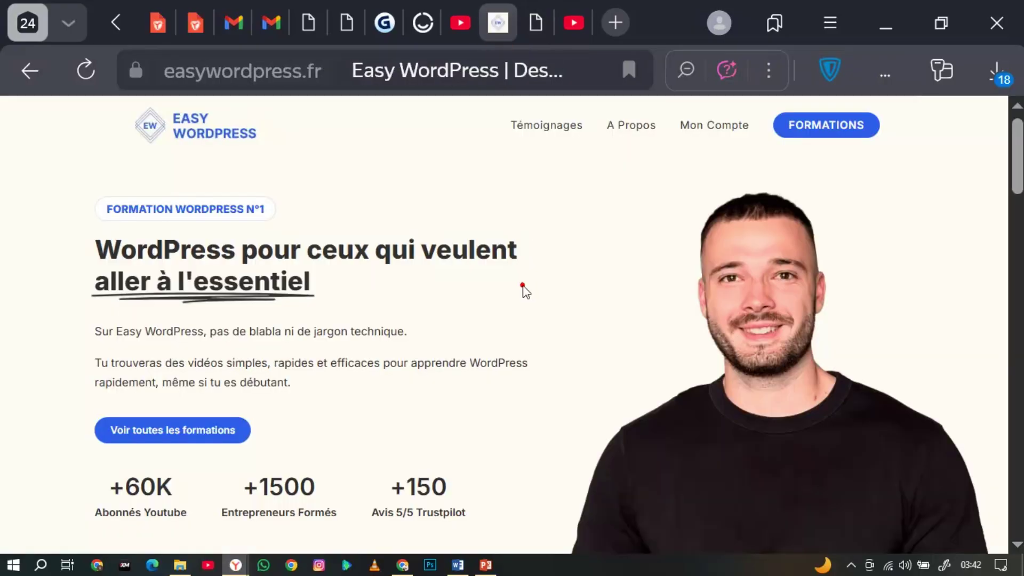
{"action": "left_click", "coordinate": [535, 23]}
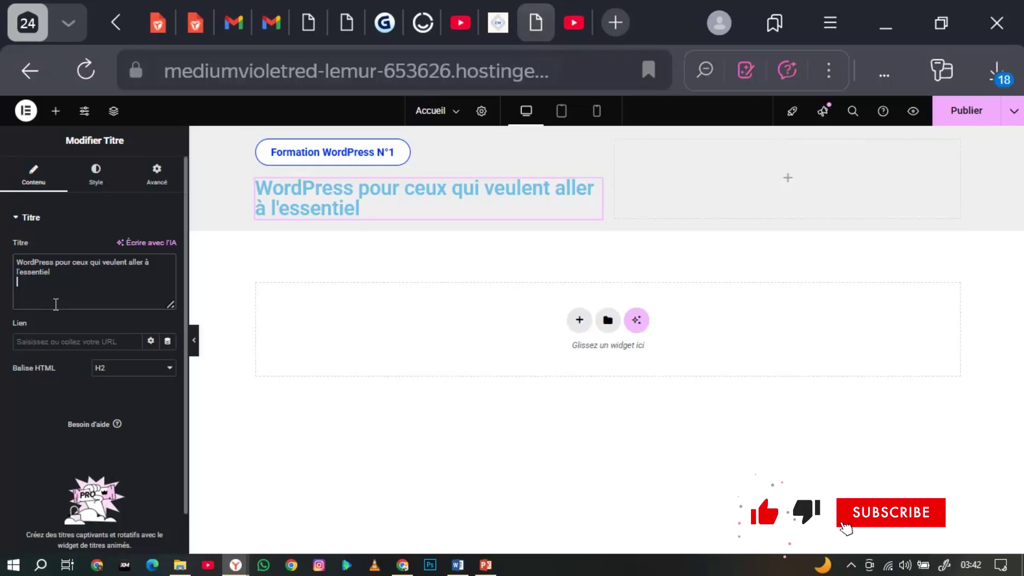
{"action": "left_click", "coordinate": [97, 179]}
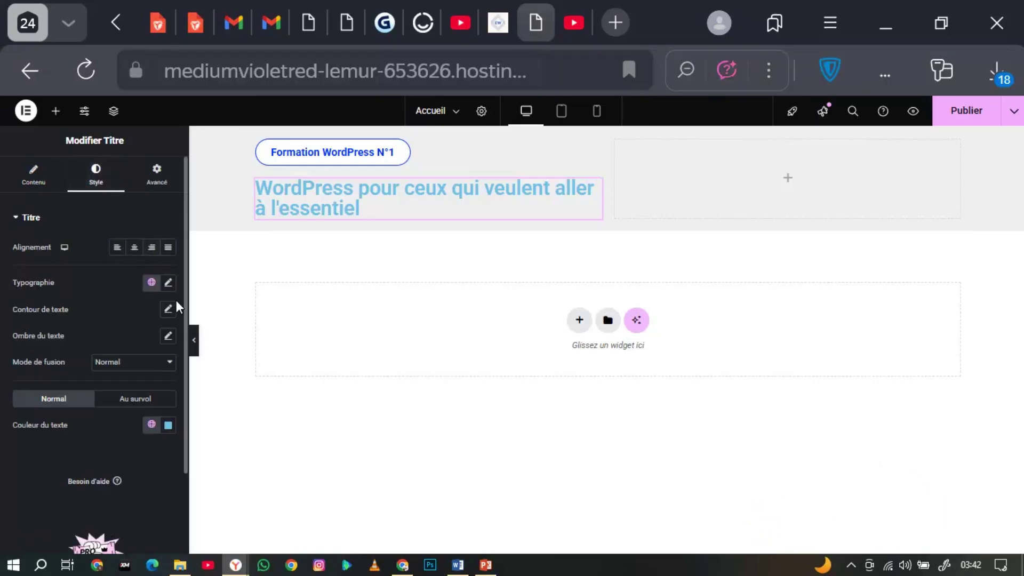
{"action": "left_click", "coordinate": [168, 282]}
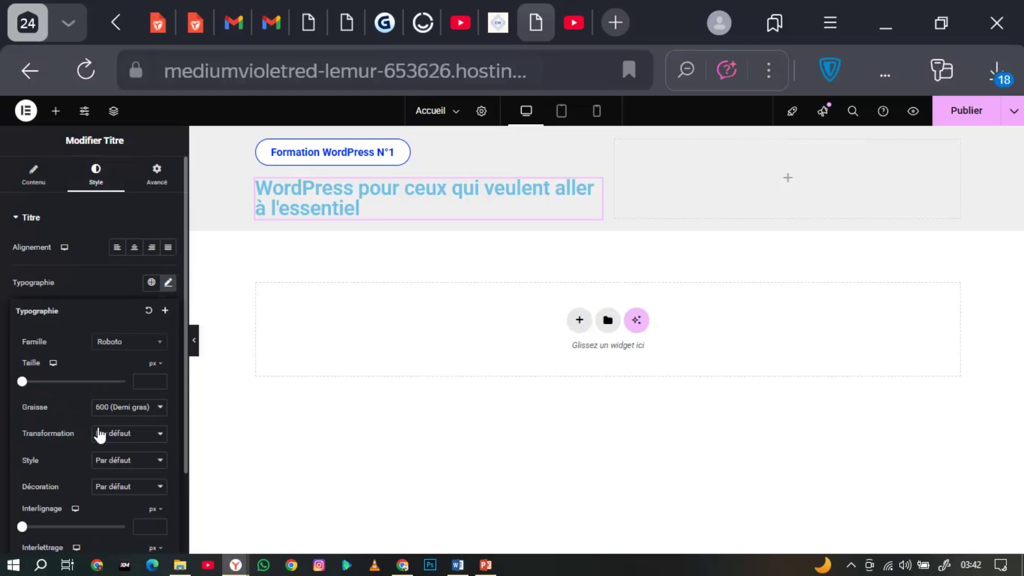
{"action": "left_click", "coordinate": [92, 281]}
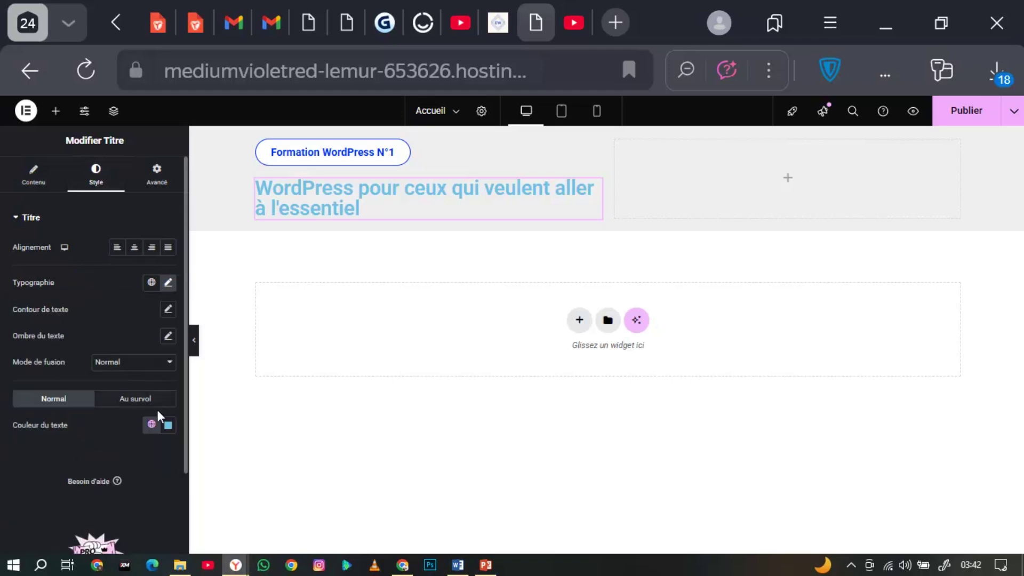
{"action": "left_click", "coordinate": [168, 425]}
{"action": "left_click_drag", "start_coordinate": [118, 304], "coordinate": [87, 371]}
{"action": "left_click", "coordinate": [50, 472]}
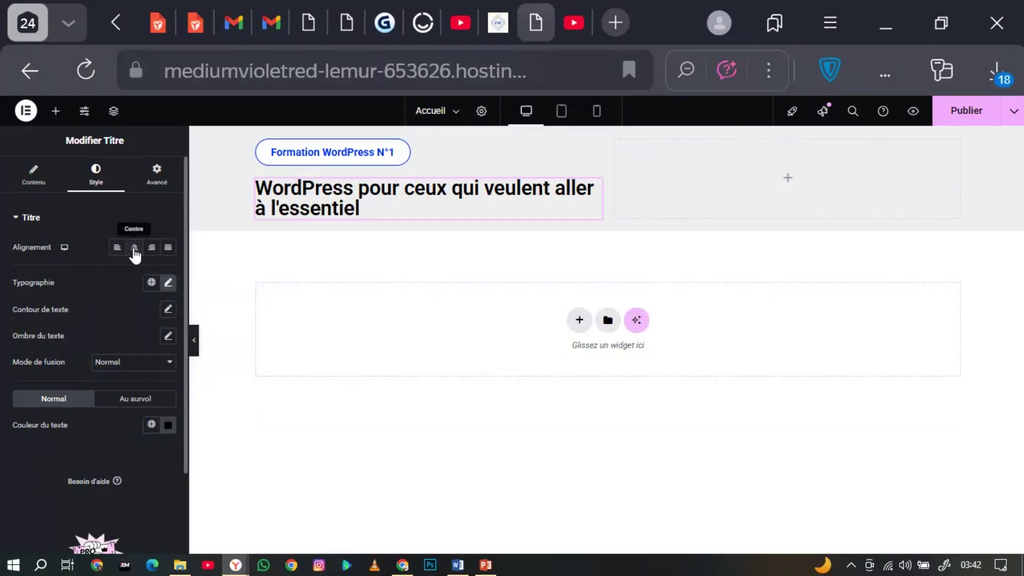
- Check the headline on the Easy WordPress homepage again and set the title's text size to 35 px
{"action": "left_click", "coordinate": [497, 22]}
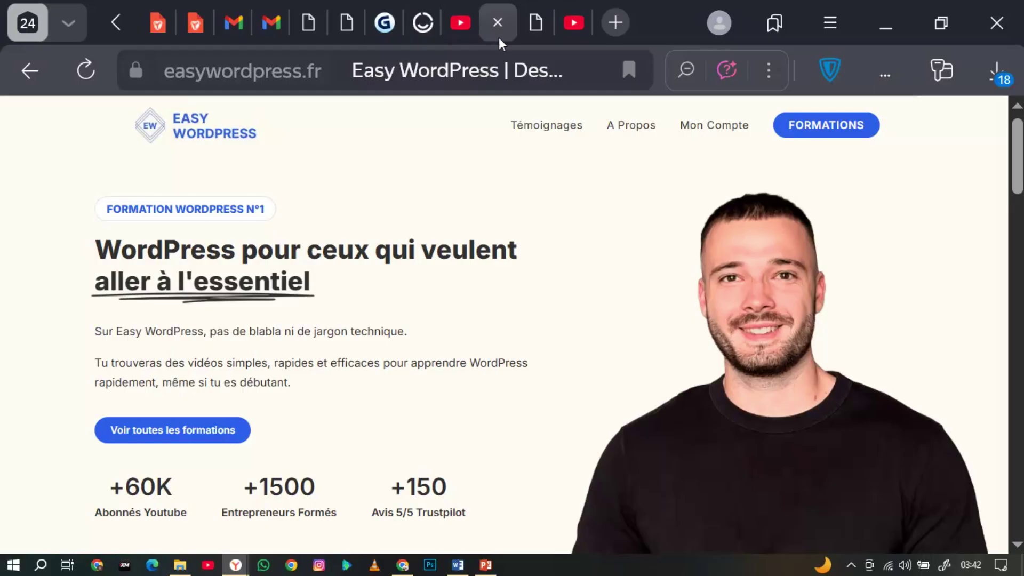
{"action": "left_click", "coordinate": [526, 33]}
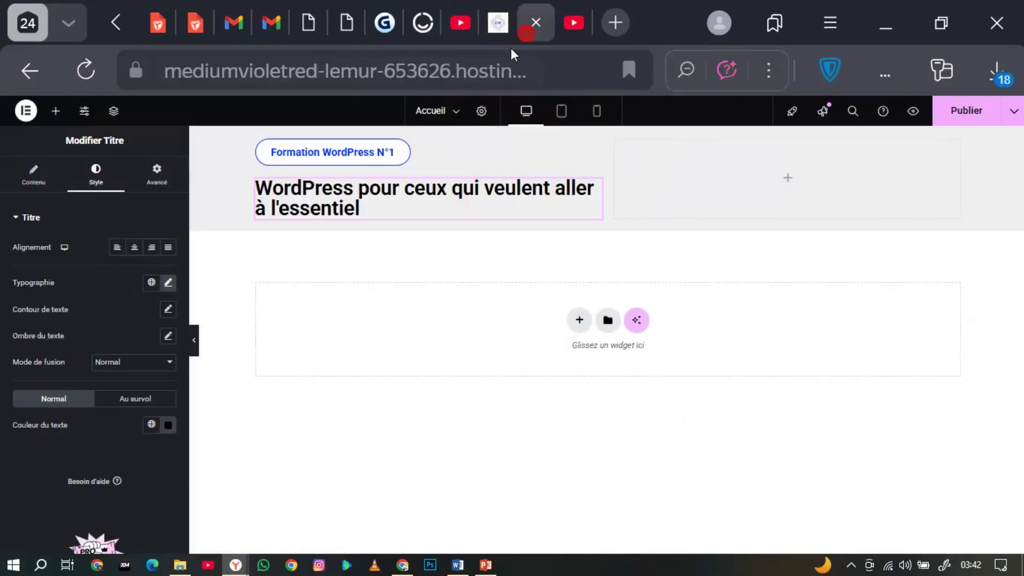
{"action": "left_click", "coordinate": [168, 286]}
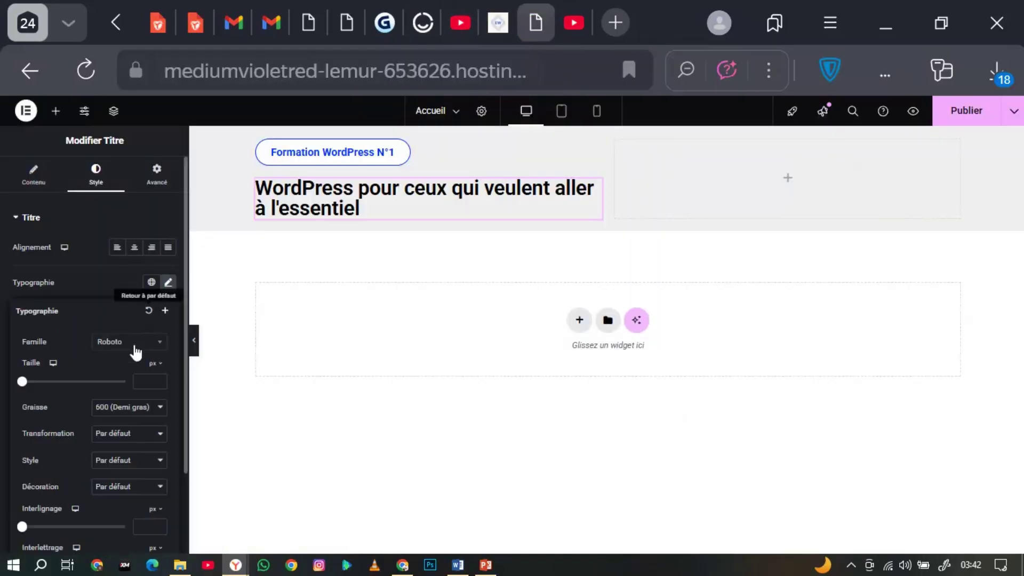
{"action": "left_click_drag", "start_coordinate": [22, 383], "coordinate": [41, 394]}
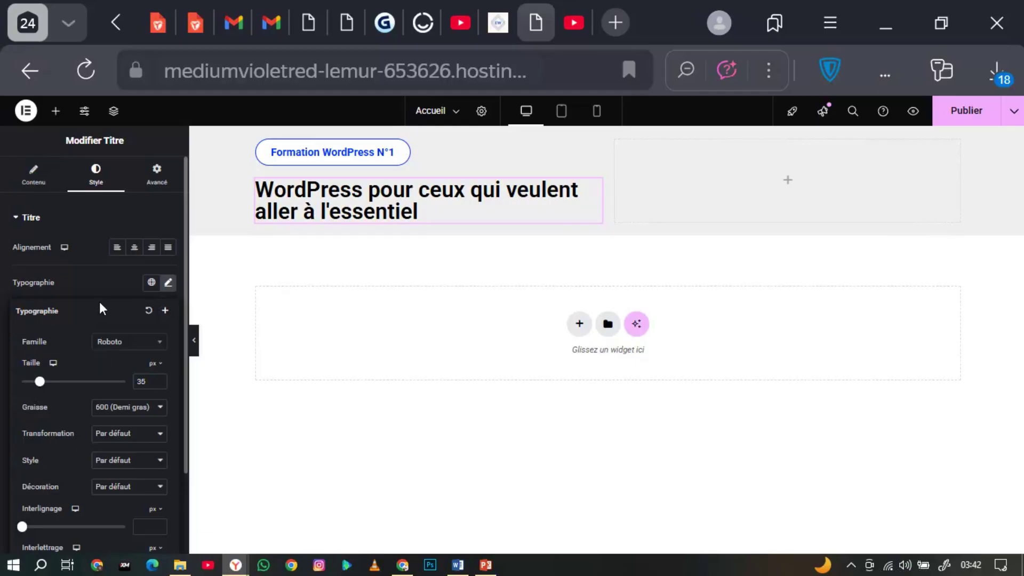
{"action": "left_click", "coordinate": [110, 274]}
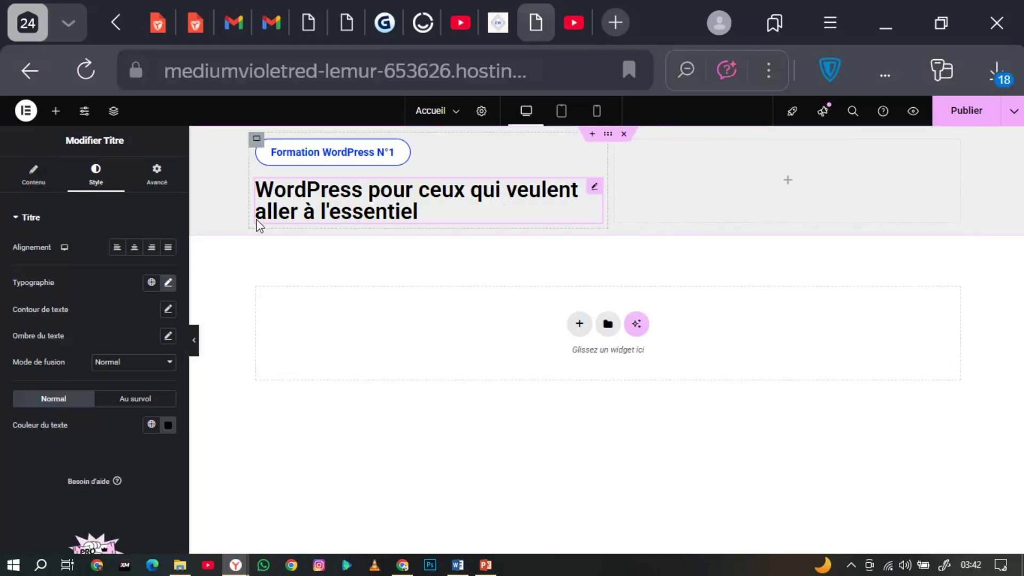
- Add an Image widget to the empty column beside the title and fill it with photo-pro.webp from the media library
{"action": "left_click", "coordinate": [56, 111]}
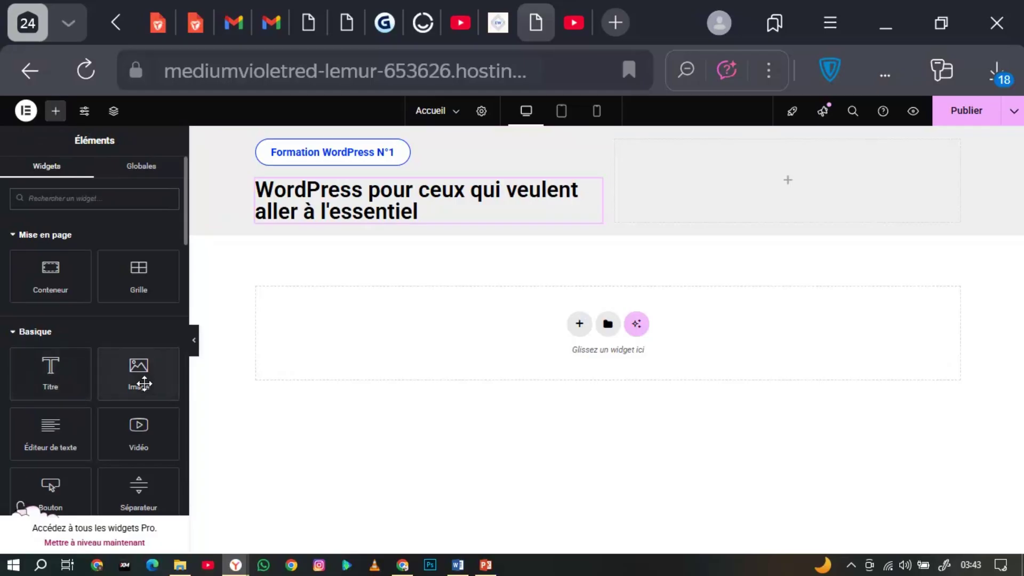
{"action": "left_click_drag", "start_coordinate": [140, 380], "coordinate": [823, 175]}
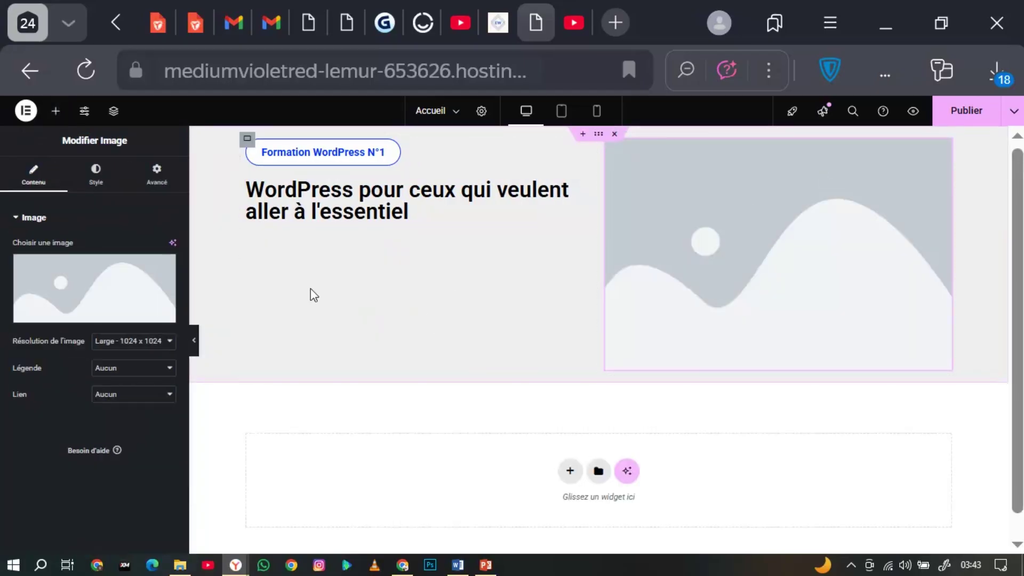
{"action": "mouse_move", "coordinate": [176, 268]}
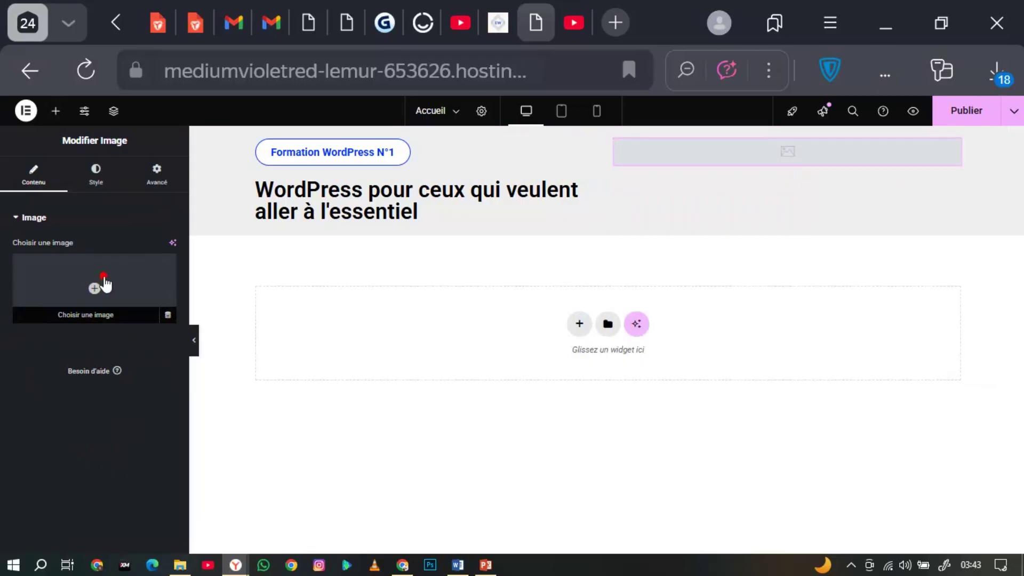
{"action": "left_click", "coordinate": [101, 285]}
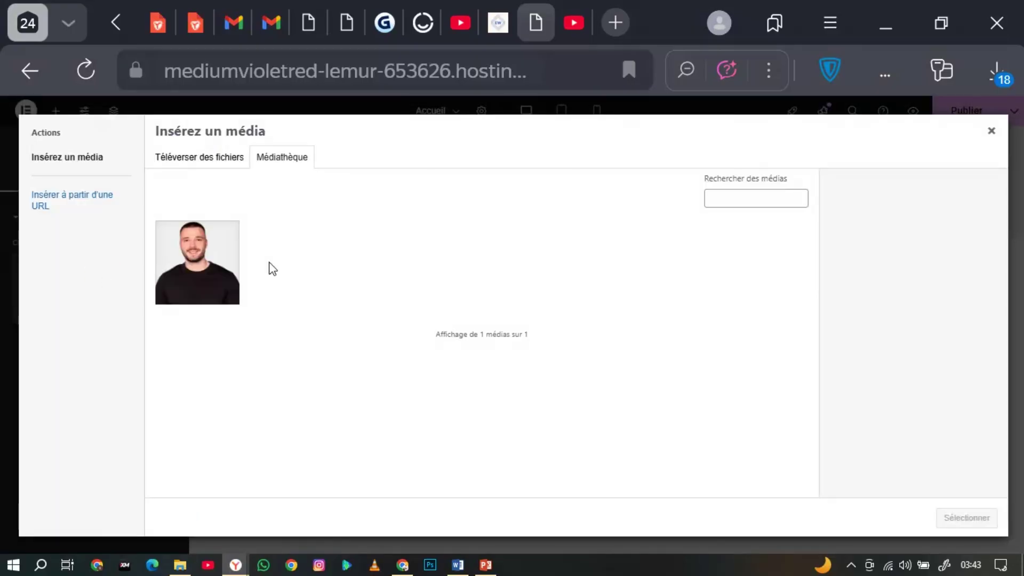
{"action": "left_click", "coordinate": [201, 274]}
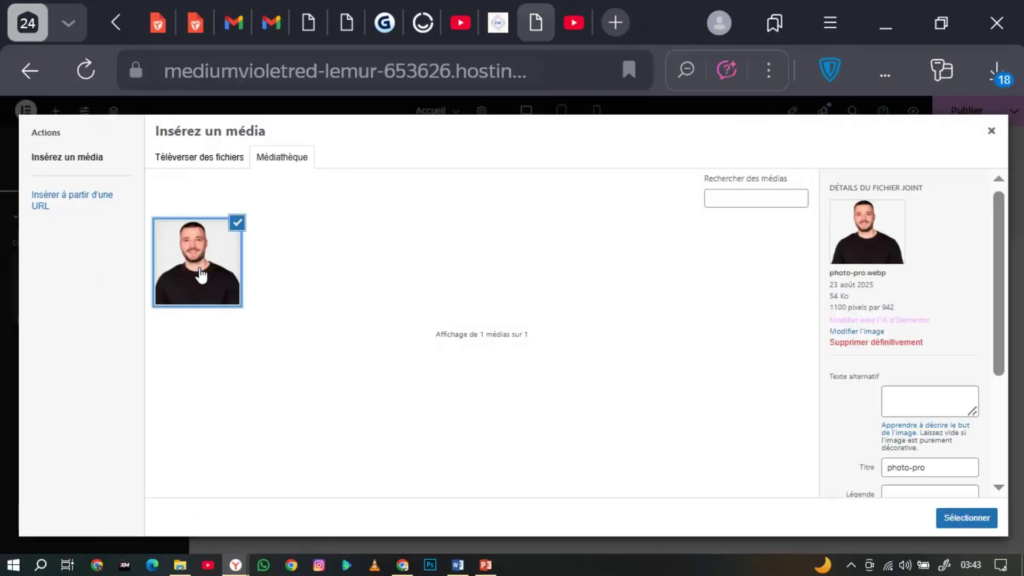
{"action": "left_click", "coordinate": [974, 520]}
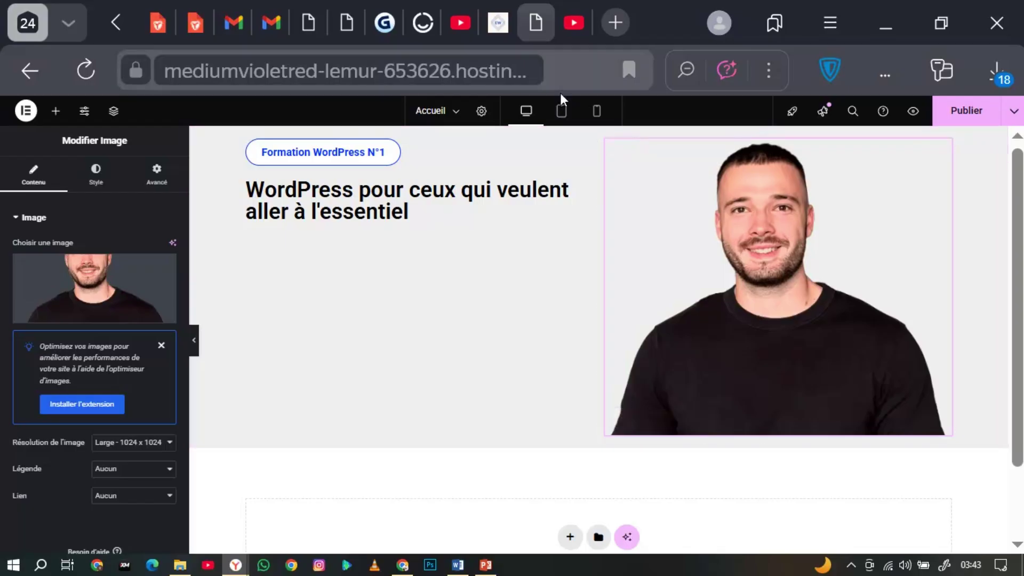
- Copy the two introductory paragraphs below the headline on the Easy WordPress homepage, from "Sur Easy WordPress" to "même si tu es débutant."
{"action": "left_click", "coordinate": [505, 35]}
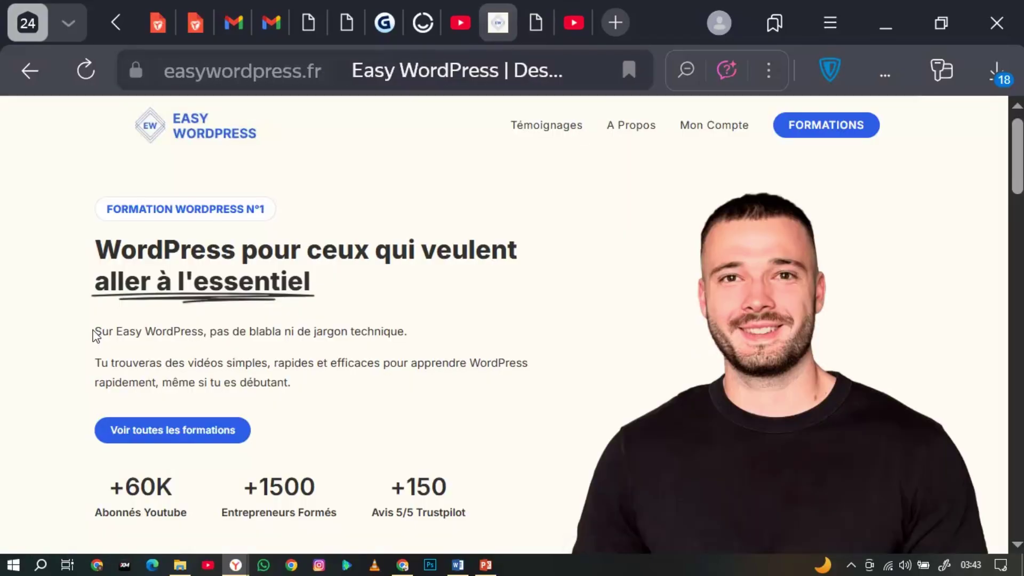
{"action": "left_click_drag", "start_coordinate": [122, 339], "coordinate": [287, 380]}
{"action": "left_click", "coordinate": [293, 380]}
{"action": "left_click_drag", "start_coordinate": [96, 336], "coordinate": [299, 383]}
{"action": "key", "text": "ctrl+c"}
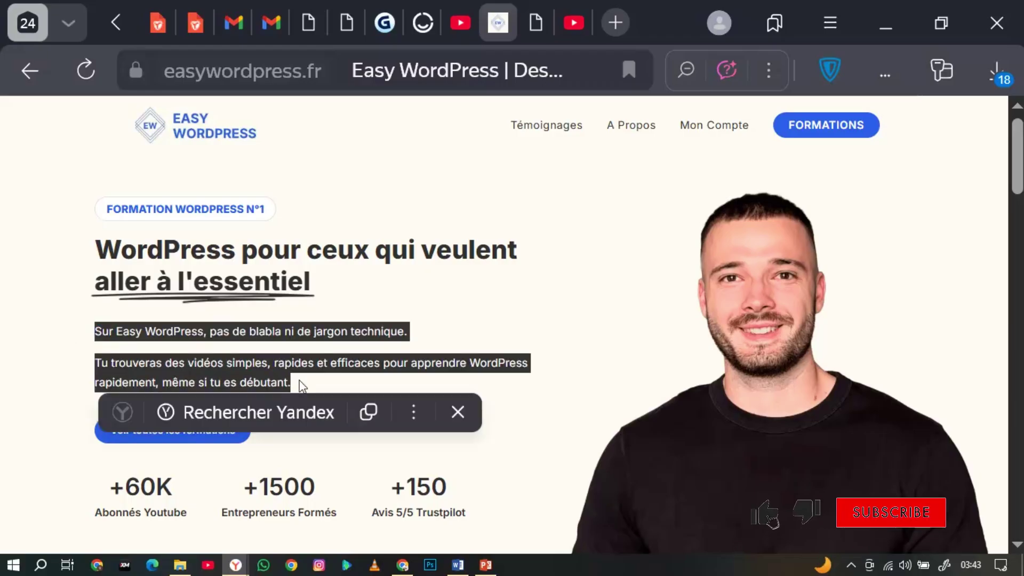
{"action": "right_click", "coordinate": [266, 257]}
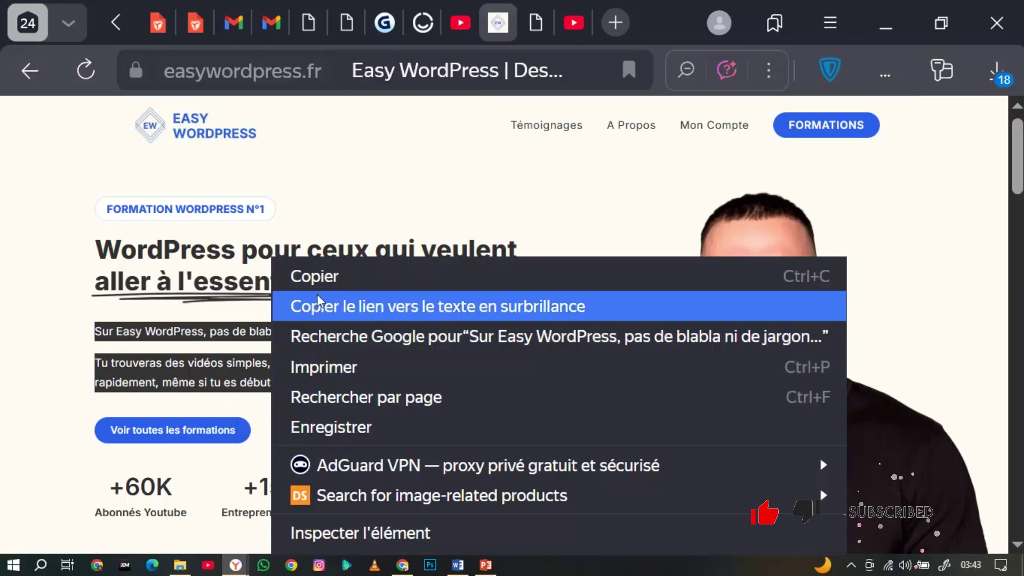
{"action": "left_click", "coordinate": [329, 275]}
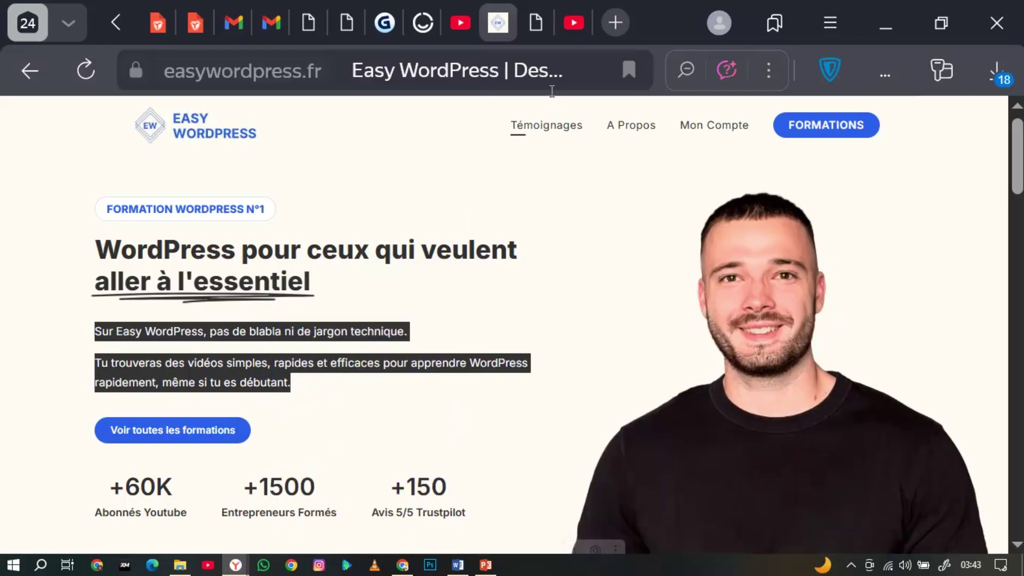
- Add an Éditeur de texte widget below the title in Elementor and replace its placeholder text with the two copied paragraphs
{"action": "left_click", "coordinate": [536, 38]}
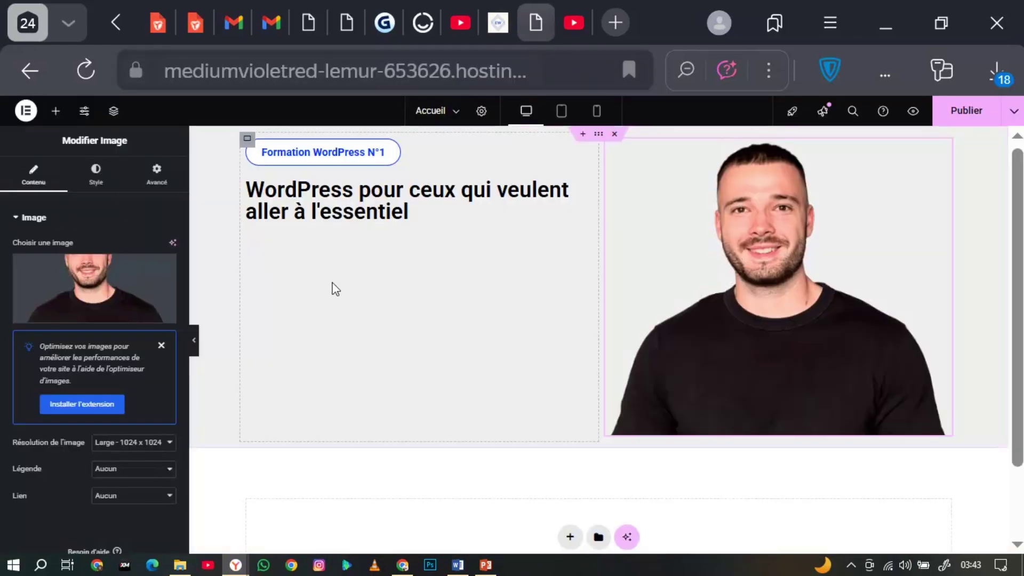
{"action": "left_click", "coordinate": [55, 113]}
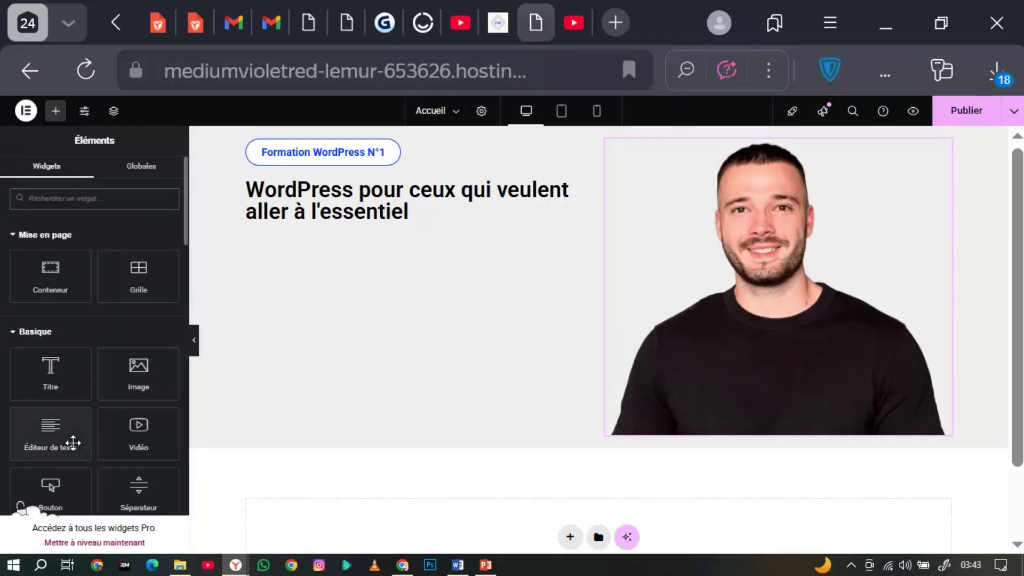
{"action": "scroll", "coordinate": [73, 440], "scroll_direction": "down", "scroll_amount": 2}
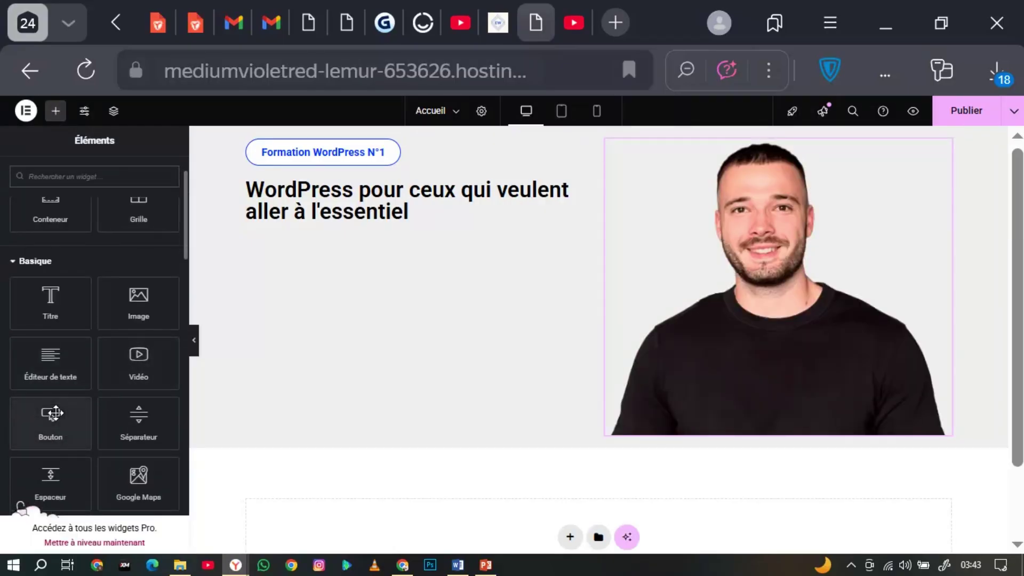
{"action": "left_click_drag", "start_coordinate": [50, 361], "coordinate": [341, 209]}
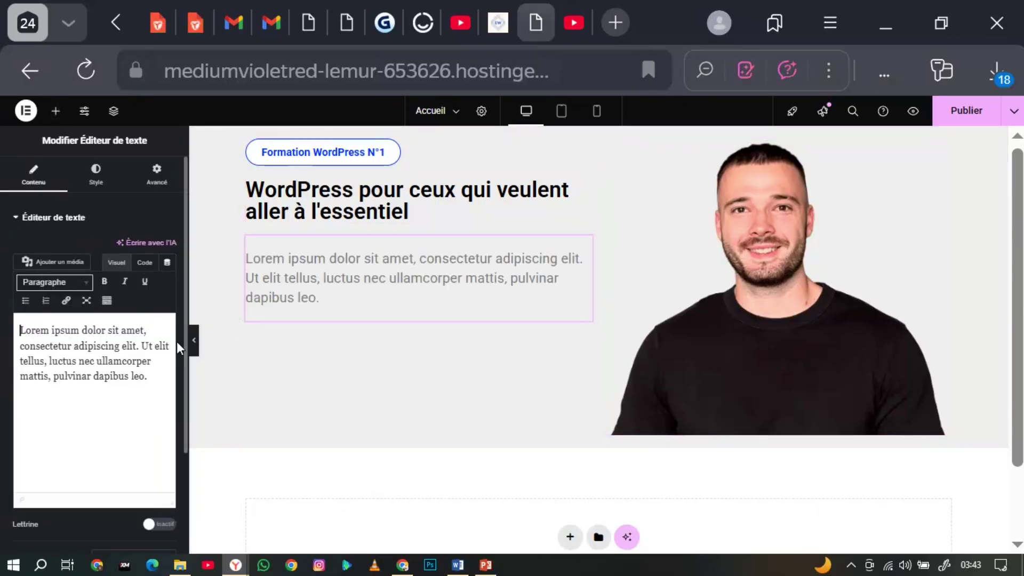
{"action": "triple_click", "coordinate": [163, 370]}
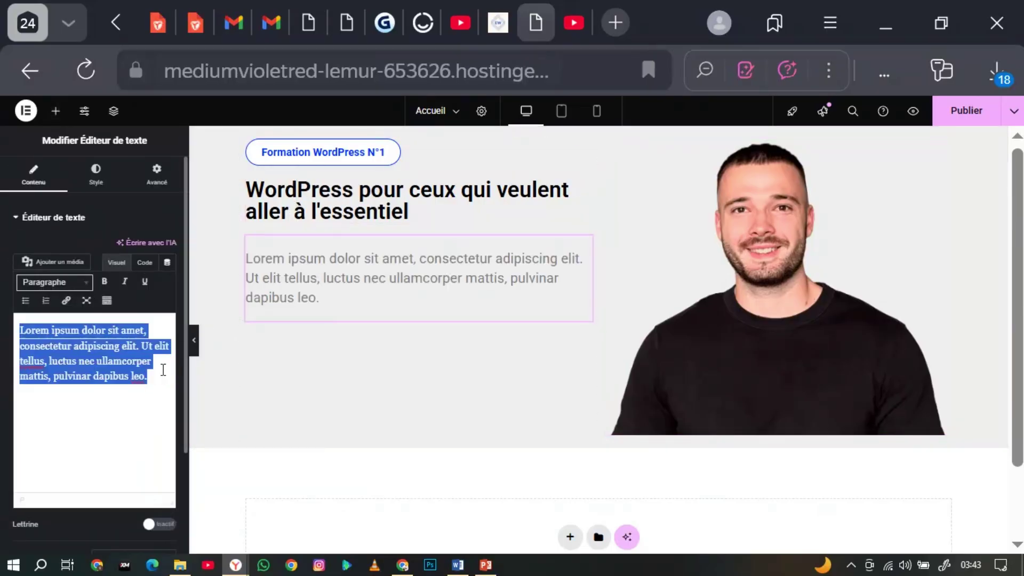
{"action": "key", "text": "BackSpace"}
{"action": "key", "text": "ctrl+v"}
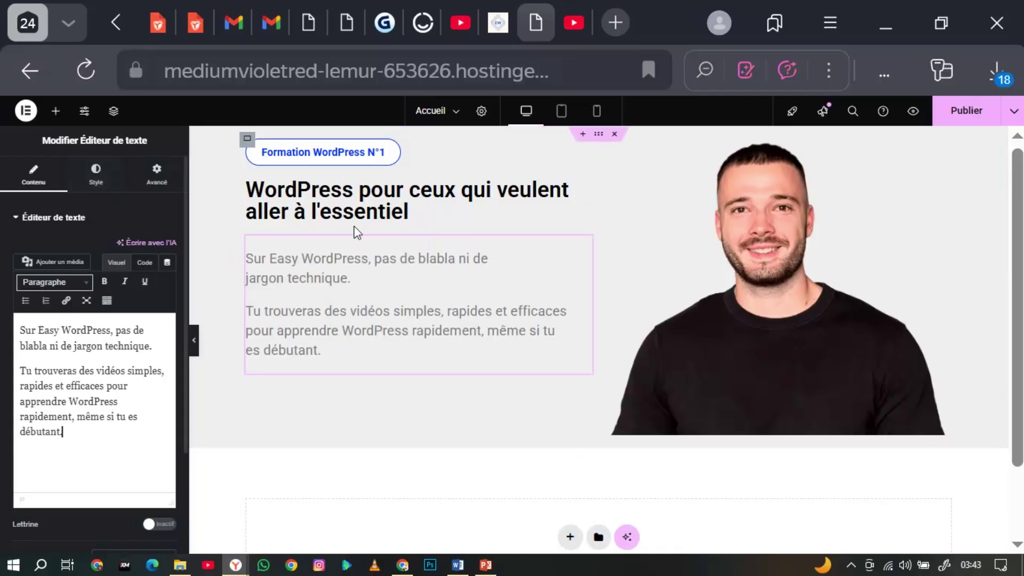
- Open the style settings of the intro text widget
{"action": "left_click", "coordinate": [96, 177]}
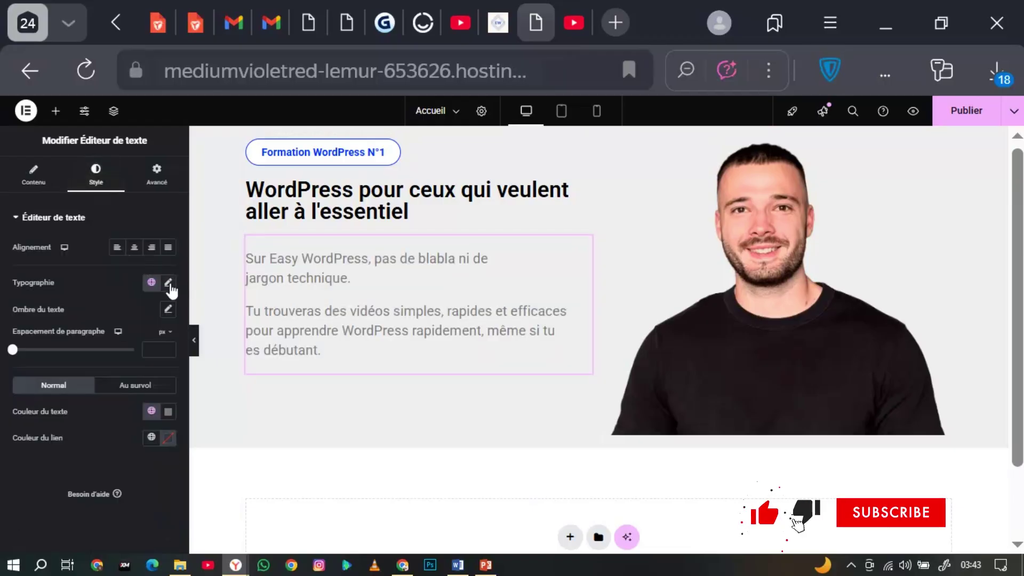
{"action": "left_click", "coordinate": [168, 438]}
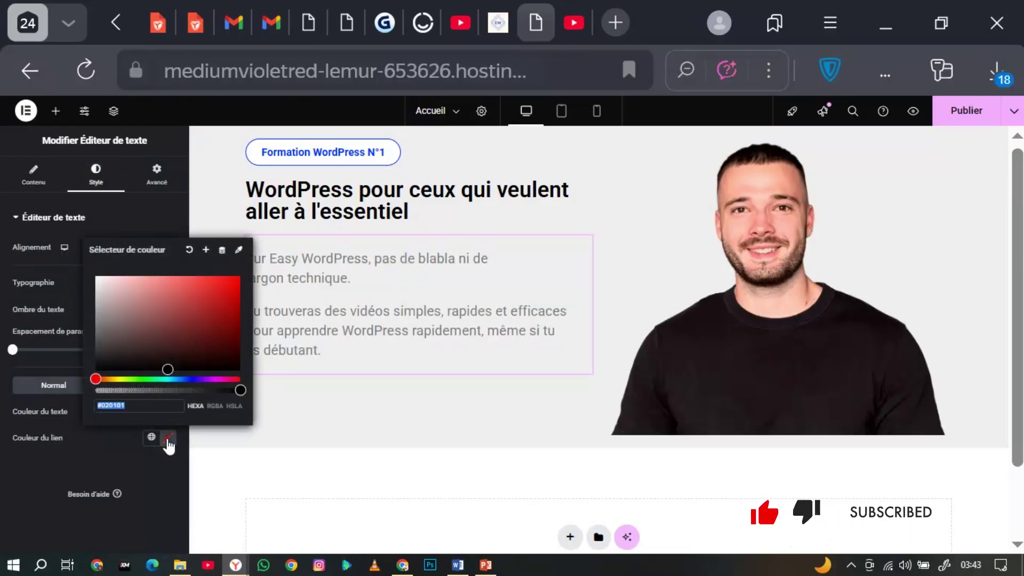
{"action": "left_click", "coordinate": [166, 440]}
{"action": "left_click", "coordinate": [167, 440]}
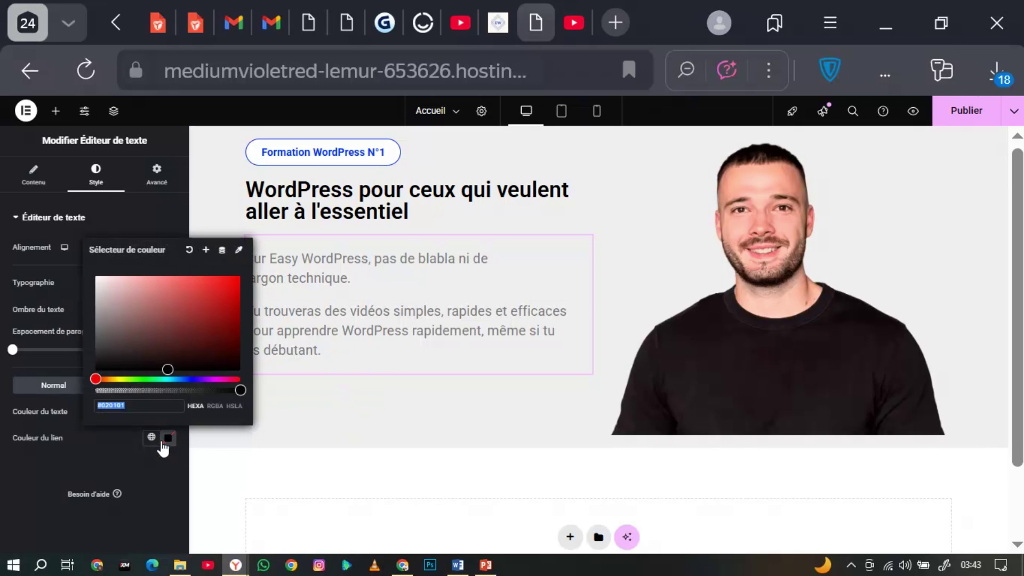
{"action": "left_click", "coordinate": [190, 252]}
{"action": "left_click", "coordinate": [122, 454]}
- Set the intro text's colour to black, #000000
{"action": "left_click", "coordinate": [168, 411]}
{"action": "left_click_drag", "start_coordinate": [165, 311], "coordinate": [79, 358]}
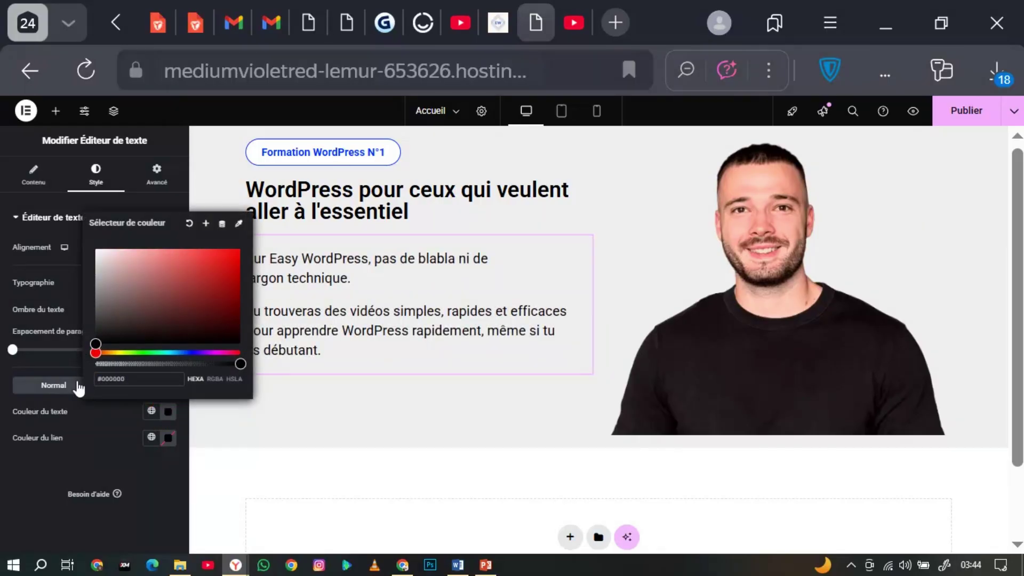
{"action": "left_click", "coordinate": [80, 492]}
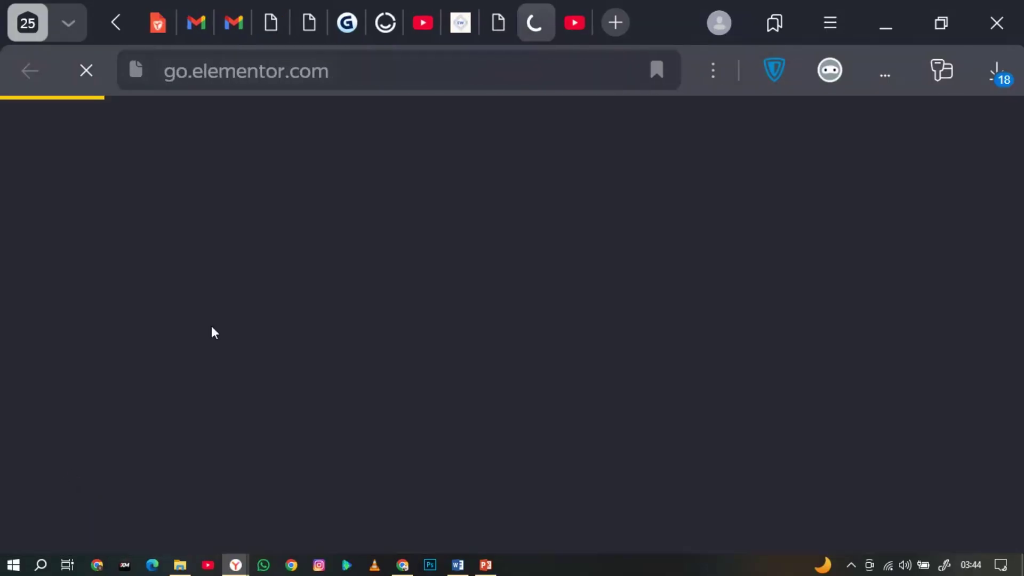
{"action": "left_click", "coordinate": [503, 35]}
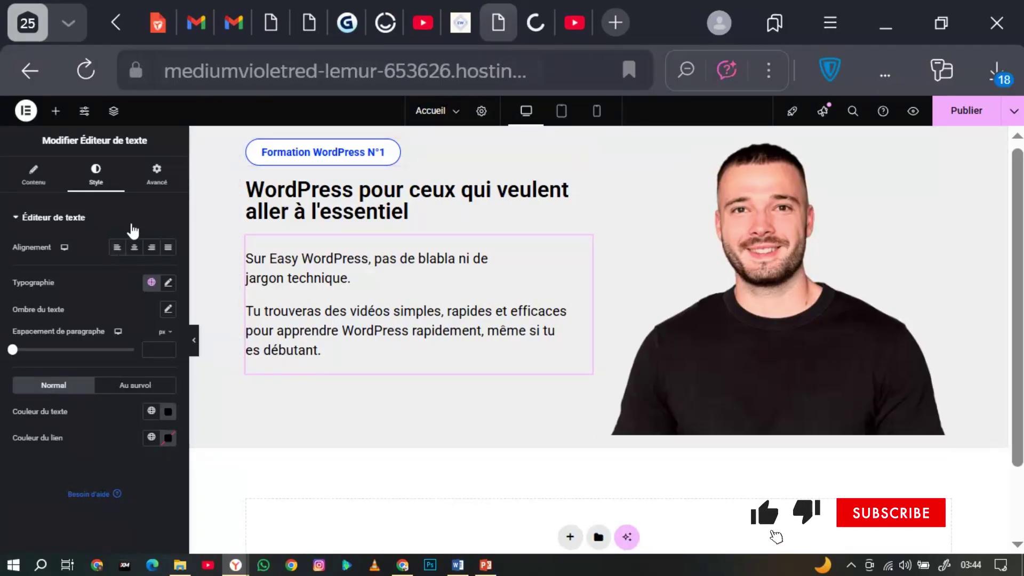
- Align the intro text to the left and set its font size to 22 px
{"action": "left_click", "coordinate": [163, 247]}
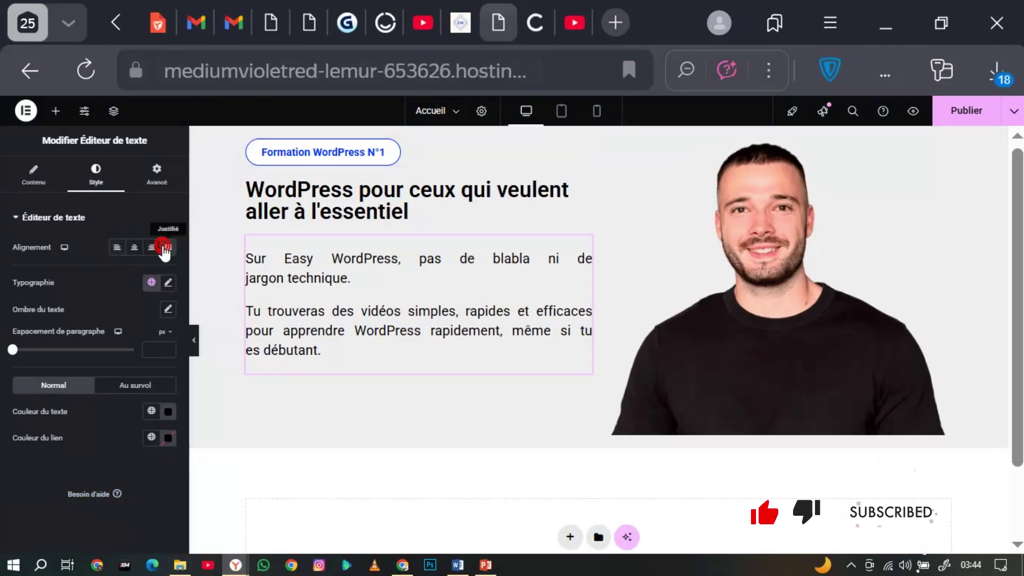
{"action": "left_click", "coordinate": [117, 247]}
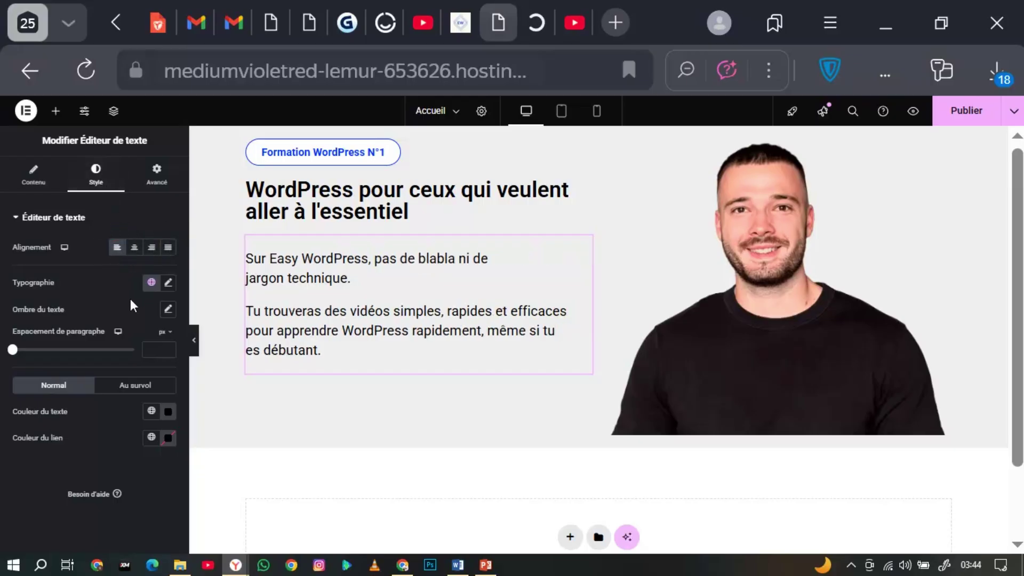
{"action": "left_click", "coordinate": [168, 283]}
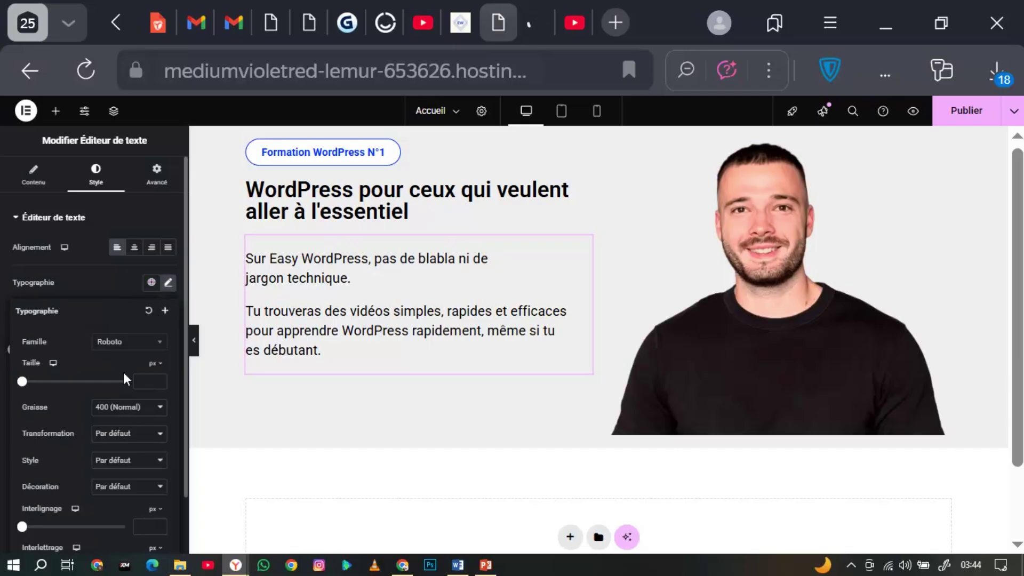
{"action": "left_click", "coordinate": [159, 379]}
{"action": "left_click", "coordinate": [159, 379]}
{"action": "left_click", "coordinate": [159, 380]}
{"action": "left_click", "coordinate": [158, 379]}
{"action": "left_click", "coordinate": [159, 380]}
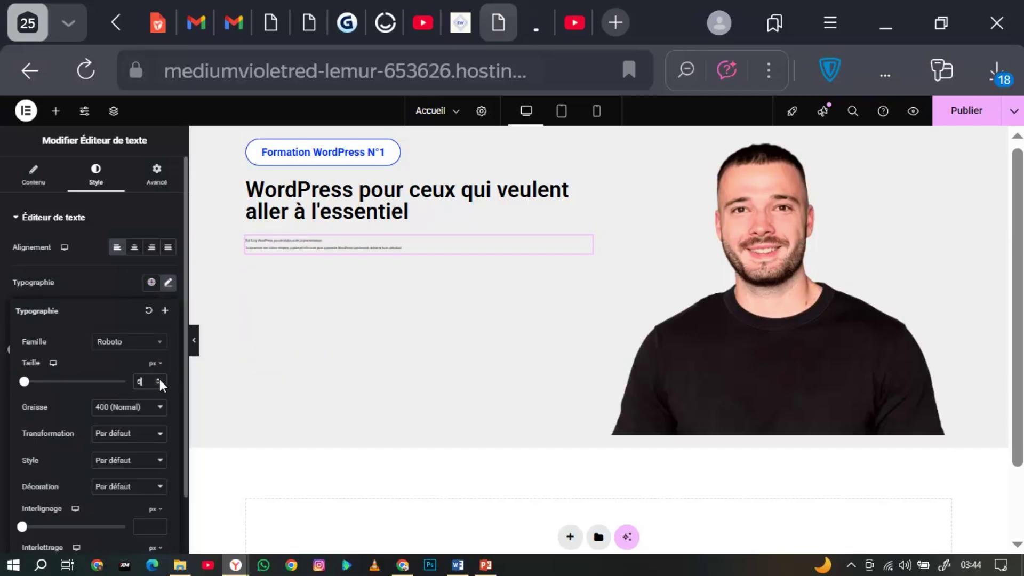
{"action": "left_click", "coordinate": [159, 379]}
{"action": "left_click", "coordinate": [159, 380]}
{"action": "left_click", "coordinate": [159, 379]}
{"action": "left_click", "coordinate": [159, 379]}
{"action": "left_click", "coordinate": [159, 379]}
{"action": "left_click", "coordinate": [159, 379]}
{"action": "left_click", "coordinate": [159, 379]}
{"action": "left_click", "coordinate": [159, 379]}
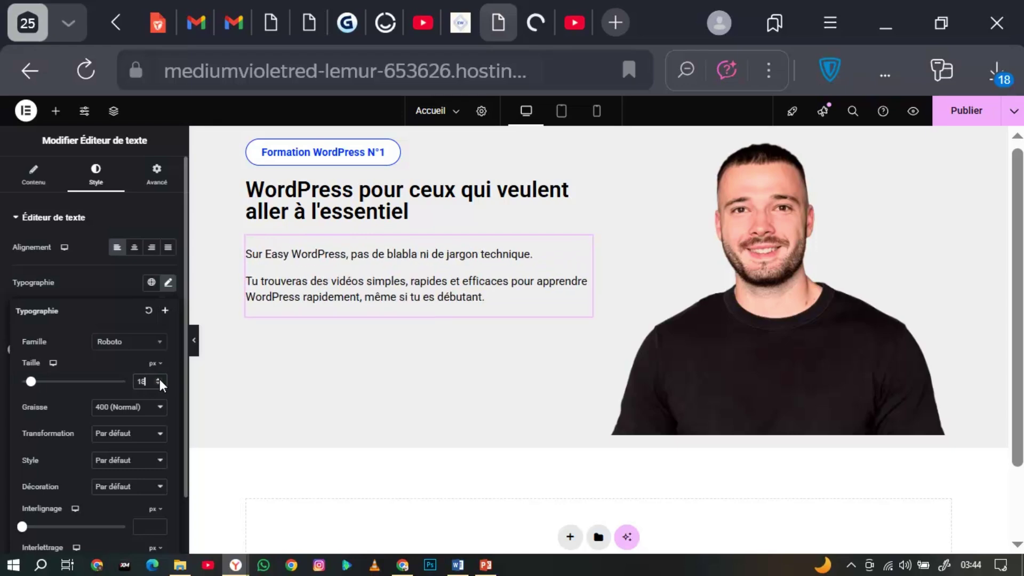
{"action": "left_click", "coordinate": [159, 379]}
{"action": "left_click", "coordinate": [159, 379]}
{"action": "left_click", "coordinate": [159, 379]}
{"action": "left_click", "coordinate": [159, 379]}
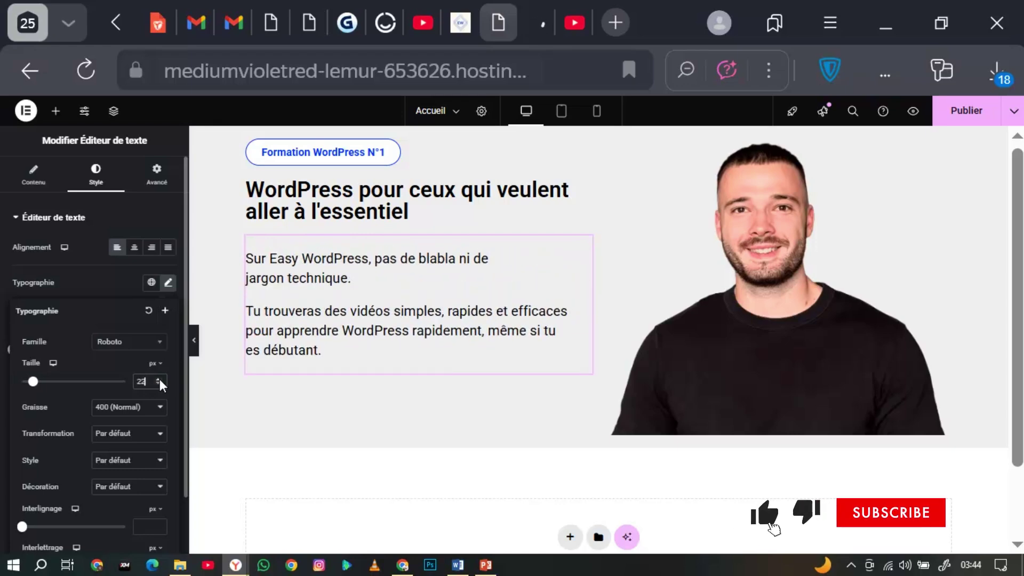
- Try the Gras and 500 (Moyen) font weights on the intro text
{"action": "left_click", "coordinate": [139, 410]}
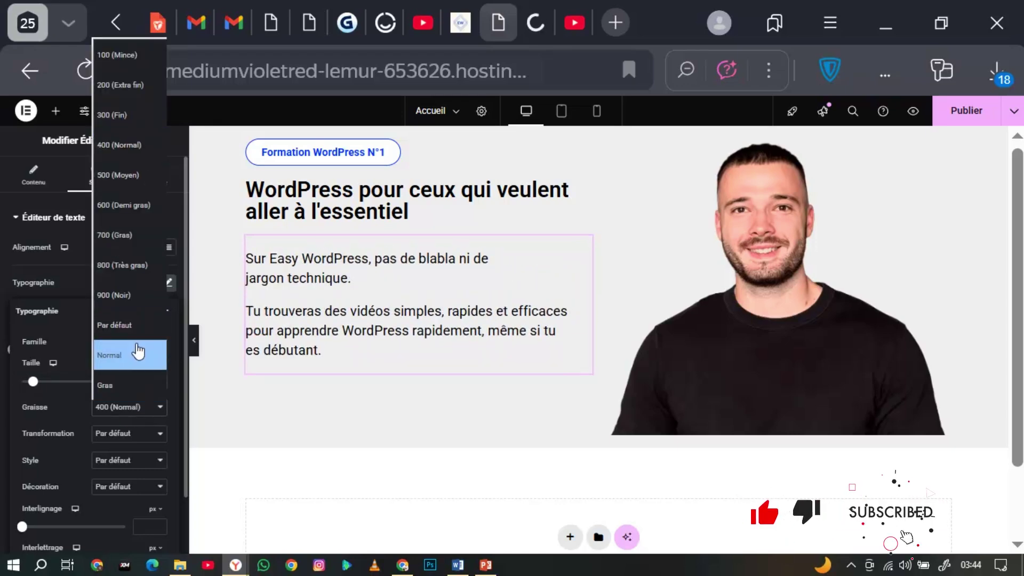
{"action": "left_click", "coordinate": [130, 383]}
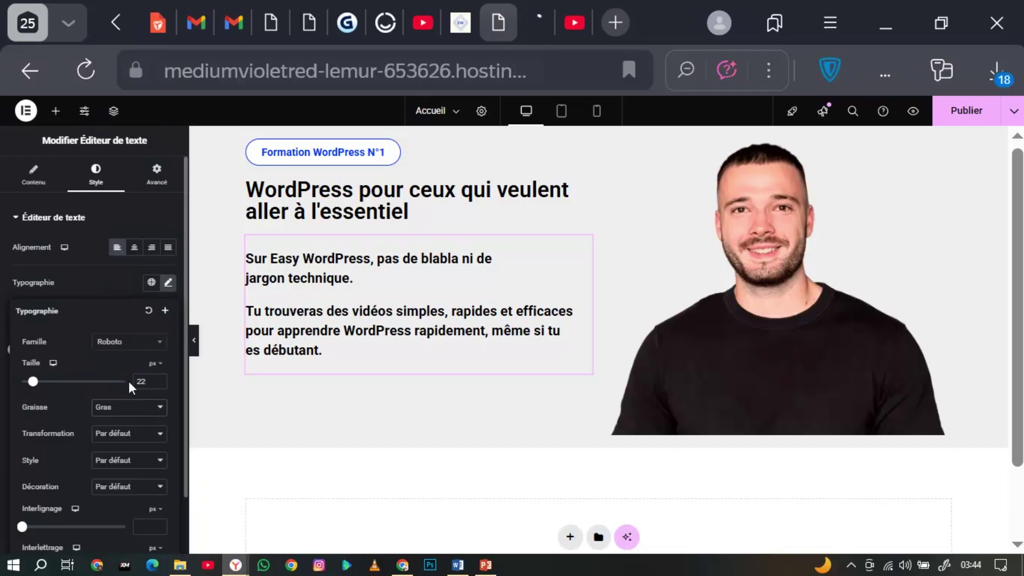
{"action": "left_click", "coordinate": [156, 406]}
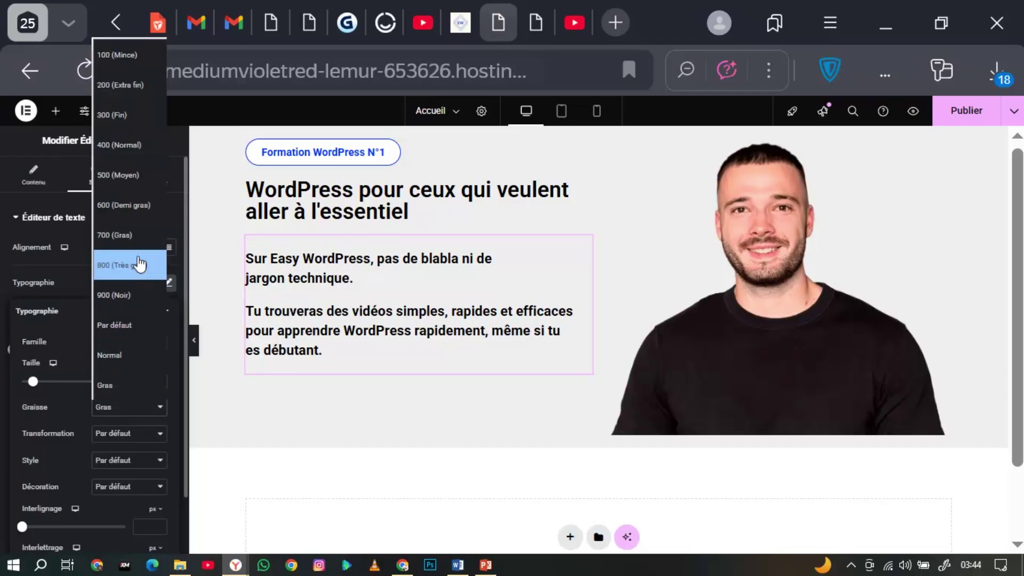
{"action": "left_click", "coordinate": [130, 174]}
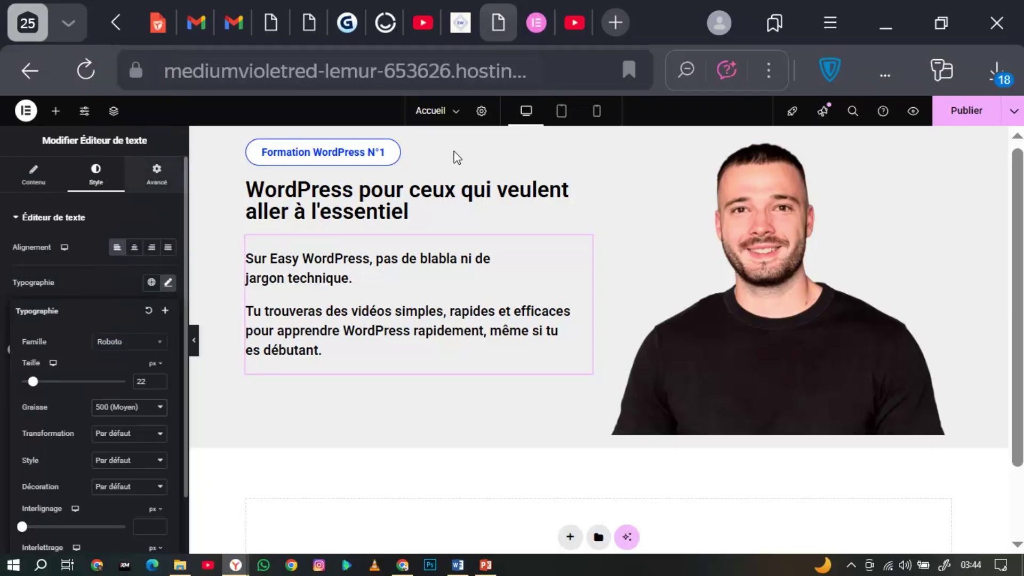
- Compare the intro paragraphs with those on the Easy WordPress homepage and set the intro text's font weight to Normal
{"action": "left_click", "coordinate": [458, 36]}
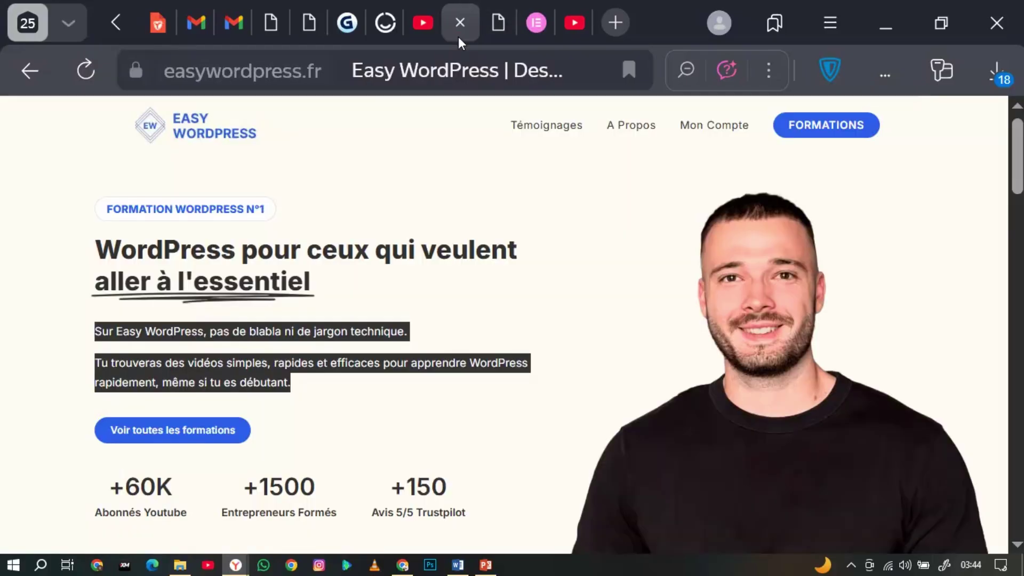
{"action": "left_click", "coordinate": [459, 265]}
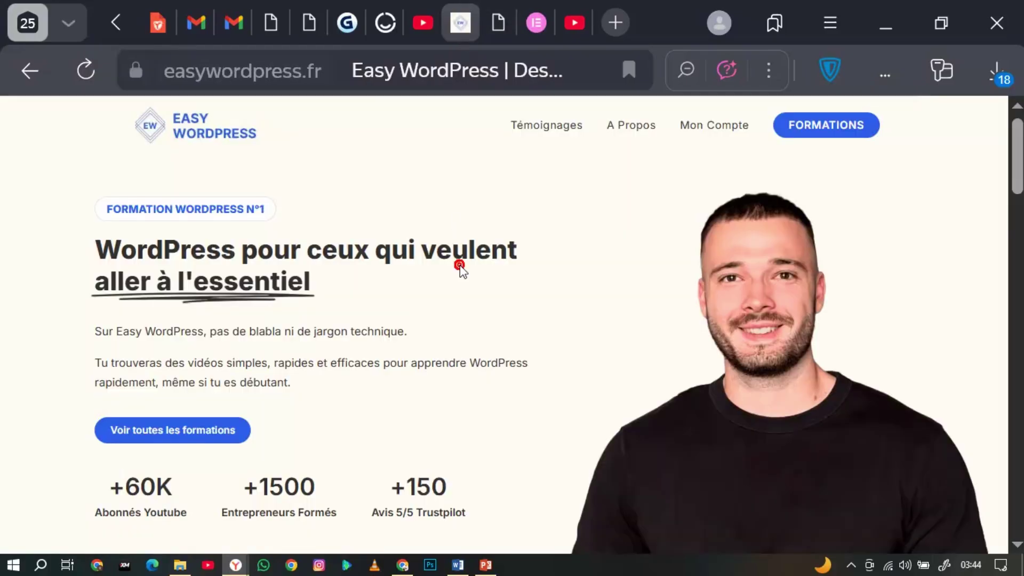
{"action": "left_click", "coordinate": [496, 31]}
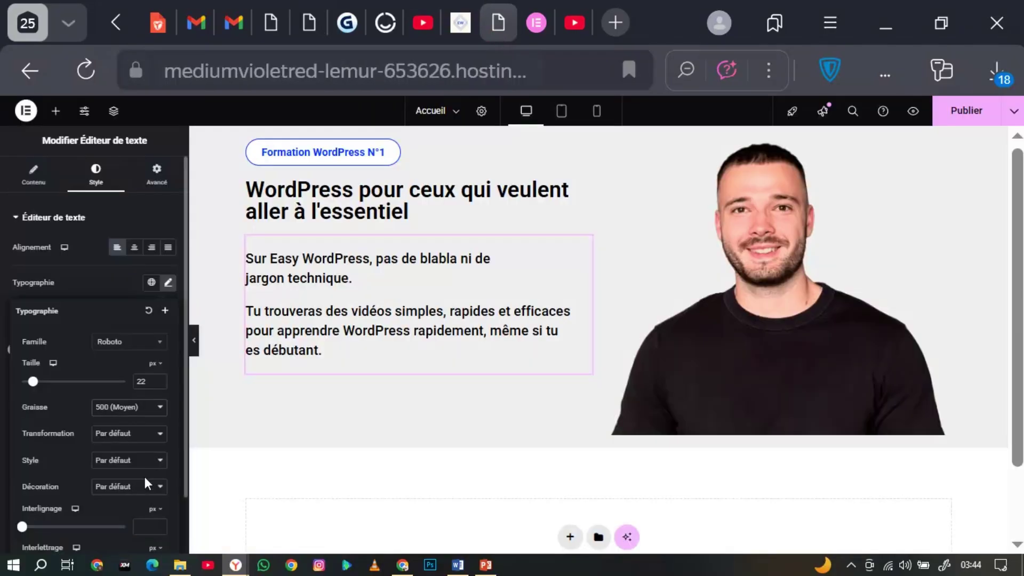
{"action": "left_click", "coordinate": [138, 419]}
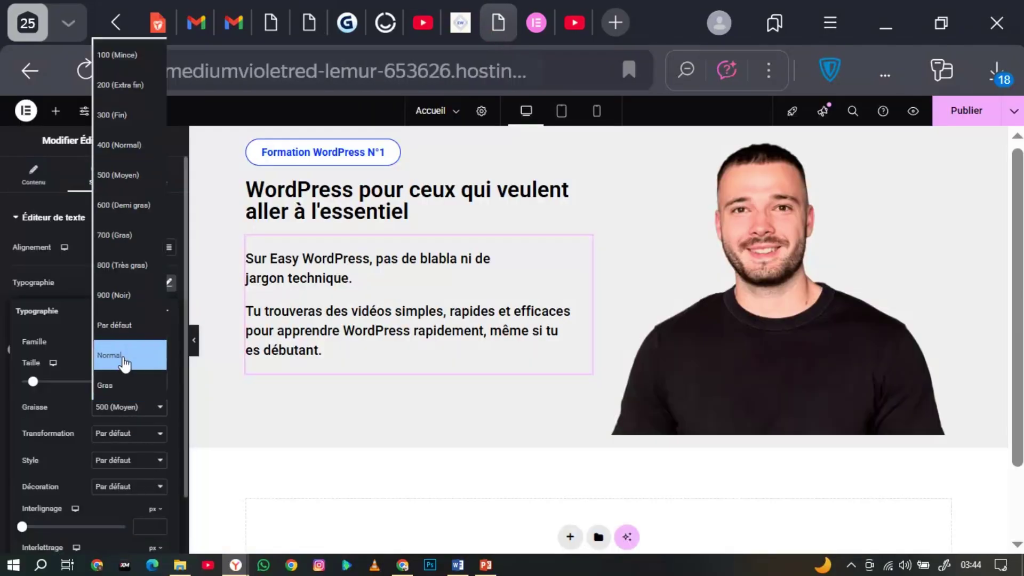
{"action": "left_click", "coordinate": [122, 356]}
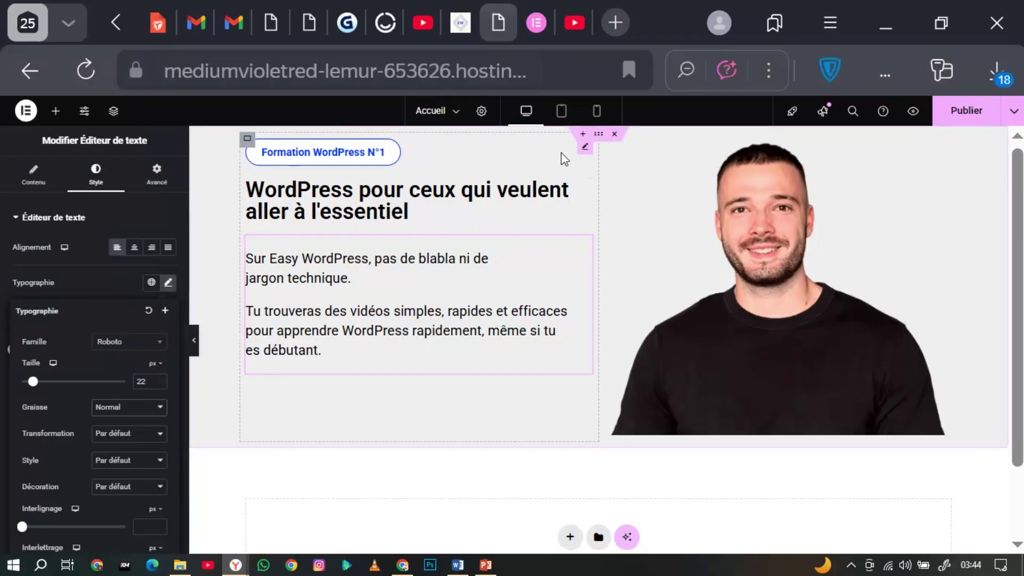
- Check the Easy WordPress homepage's opening section, then duplicate the "Formation WordPress N°1" button and move the copy below the intro text
{"action": "left_click", "coordinate": [463, 33]}
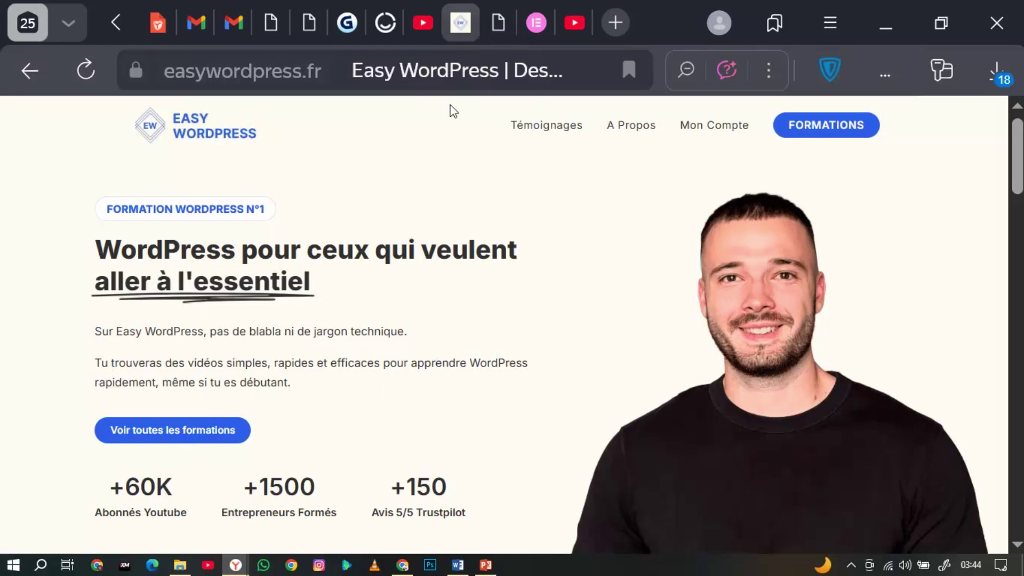
{"action": "left_click", "coordinate": [498, 40]}
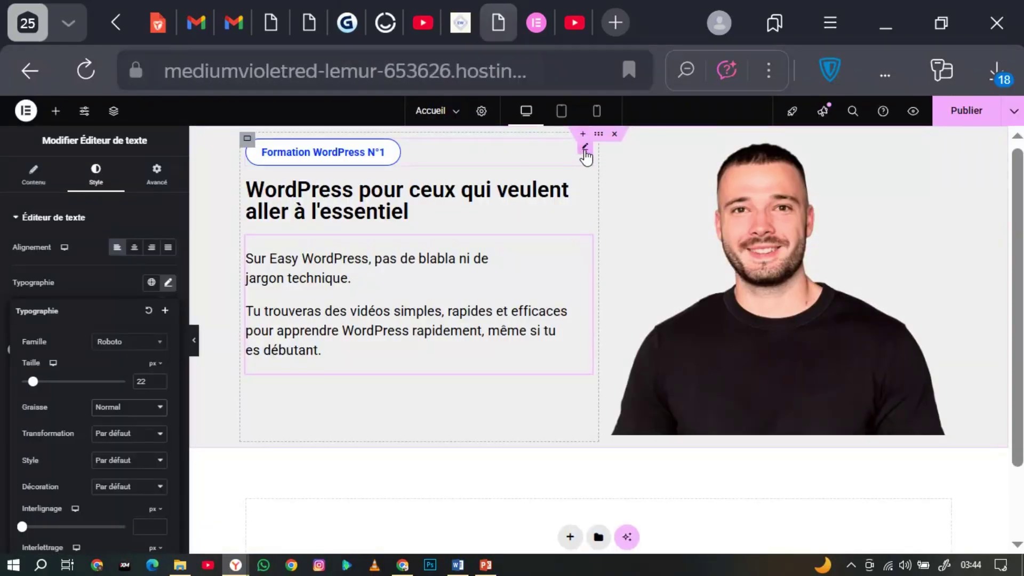
{"action": "right_click", "coordinate": [584, 150]}
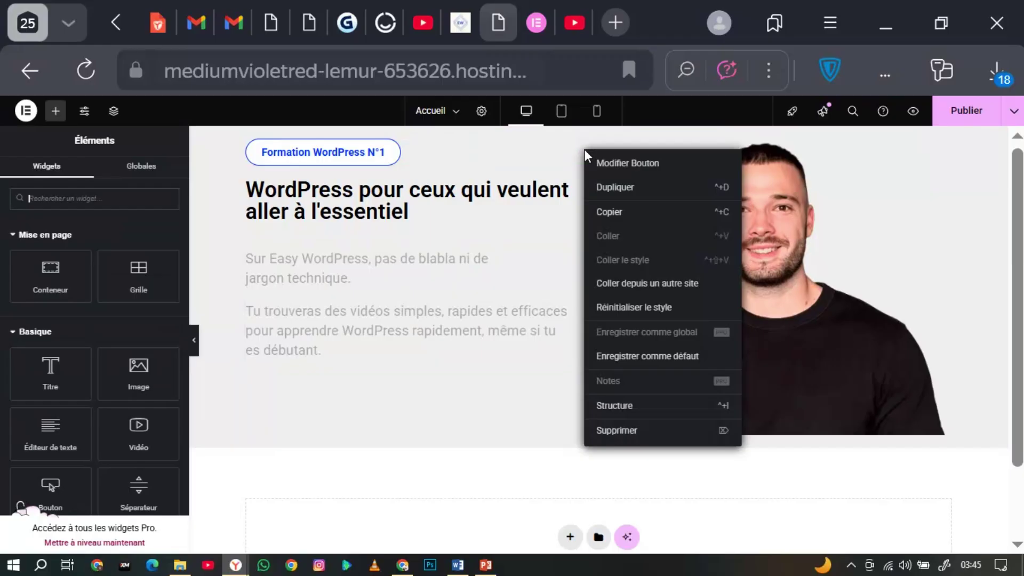
{"action": "left_click", "coordinate": [613, 190]}
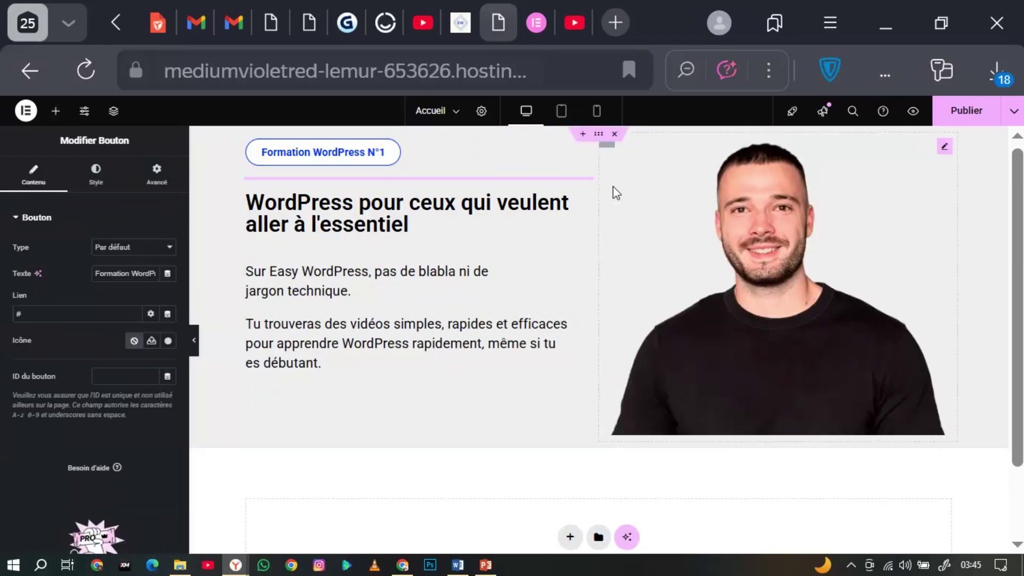
{"action": "left_click_drag", "start_coordinate": [585, 193], "coordinate": [381, 401]}
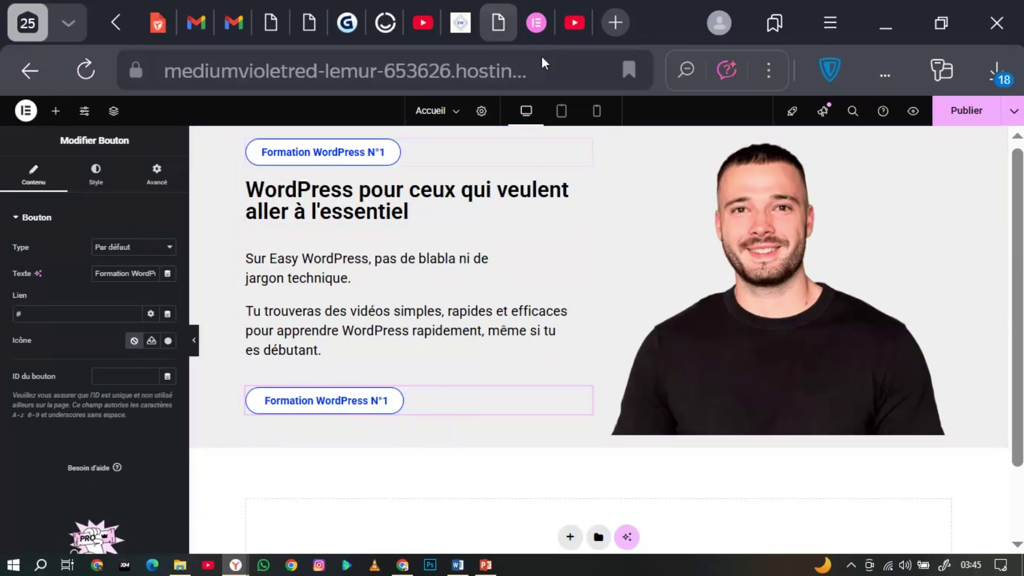
- Check the call-to-action button on the Easy WordPress homepage and set the copied button's text colour to white
{"action": "left_click", "coordinate": [461, 40]}
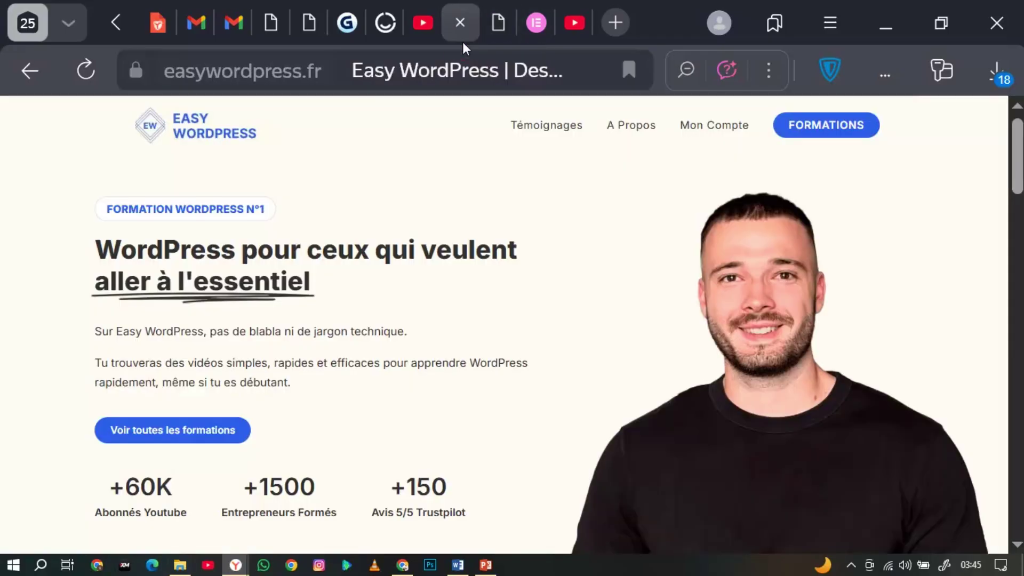
{"action": "left_click", "coordinate": [501, 40]}
{"action": "mouse_move", "coordinate": [501, 40]}
{"action": "left_mouse_down"}
{"action": "mouse_move", "coordinate": [217, 372]}
{"action": "mouse_move", "coordinate": [343, 393]}
{"action": "mouse_move", "coordinate": [276, 380]}
{"action": "mouse_move", "coordinate": [475, 24]}
{"action": "mouse_move", "coordinate": [542, 27]}
{"action": "mouse_move", "coordinate": [500, 28]}
{"action": "left_mouse_up"}
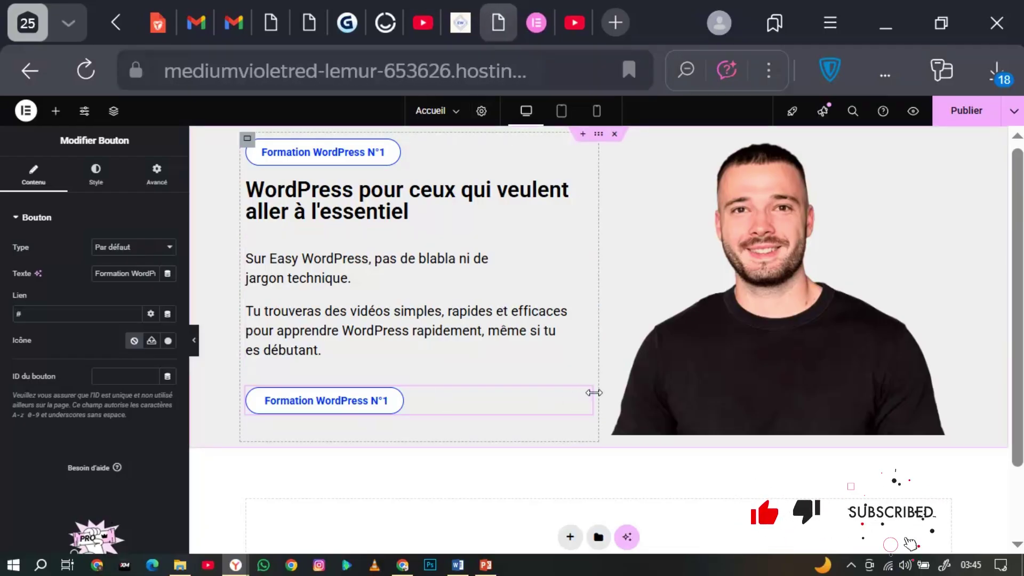
{"action": "left_click", "coordinate": [583, 397]}
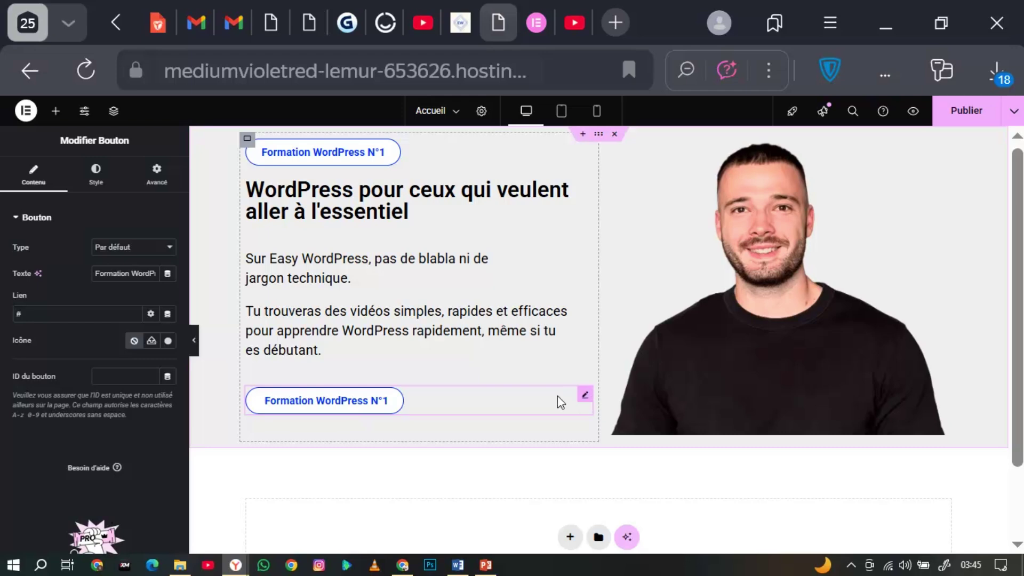
{"action": "left_click", "coordinate": [96, 182]}
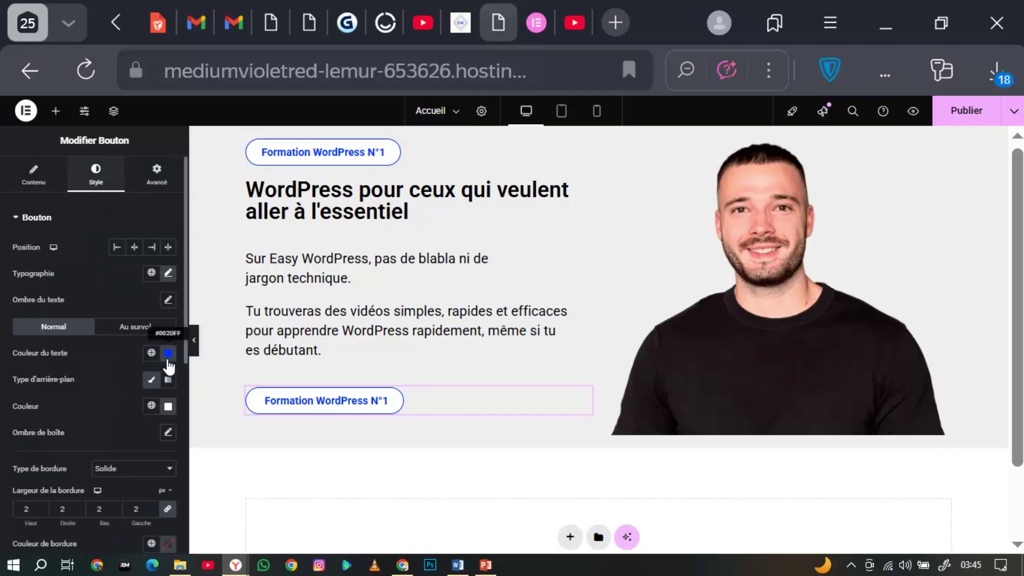
{"action": "left_click", "coordinate": [168, 353]}
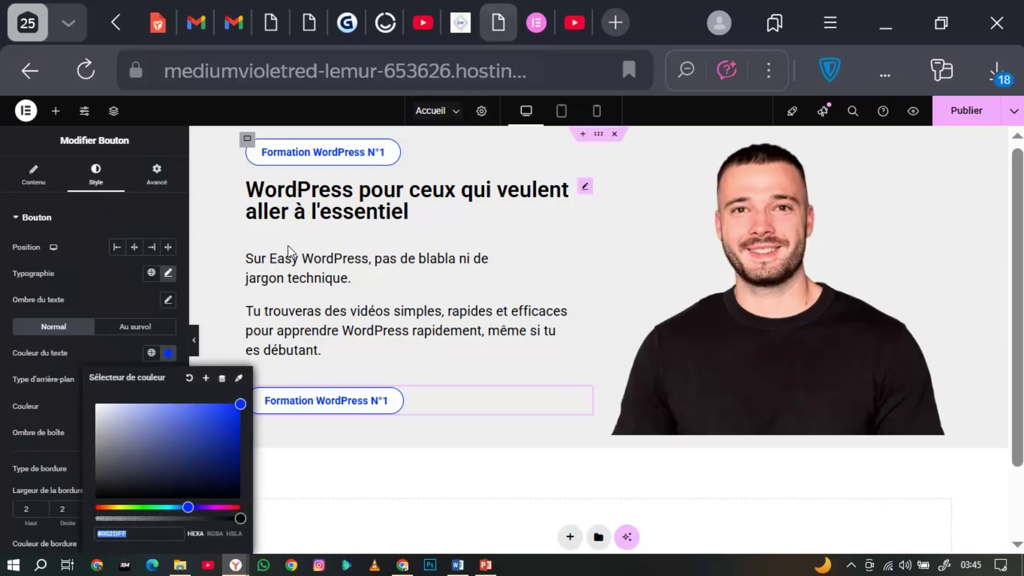
{"action": "left_click", "coordinate": [129, 427]}
{"action": "left_click", "coordinate": [78, 384]}
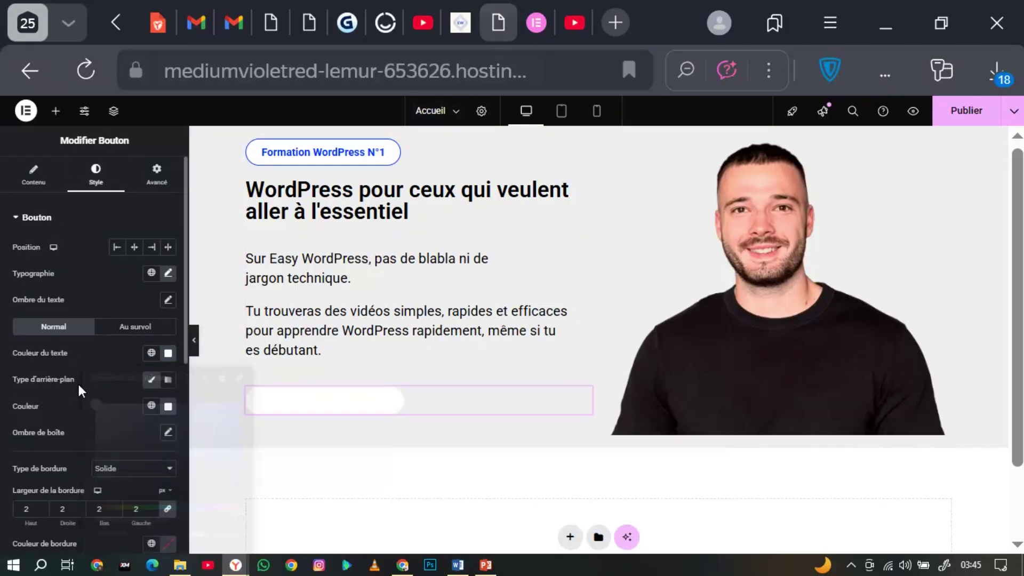
- Set the copied button's background colour to blue, #1500FD
{"action": "left_click", "coordinate": [168, 407]}
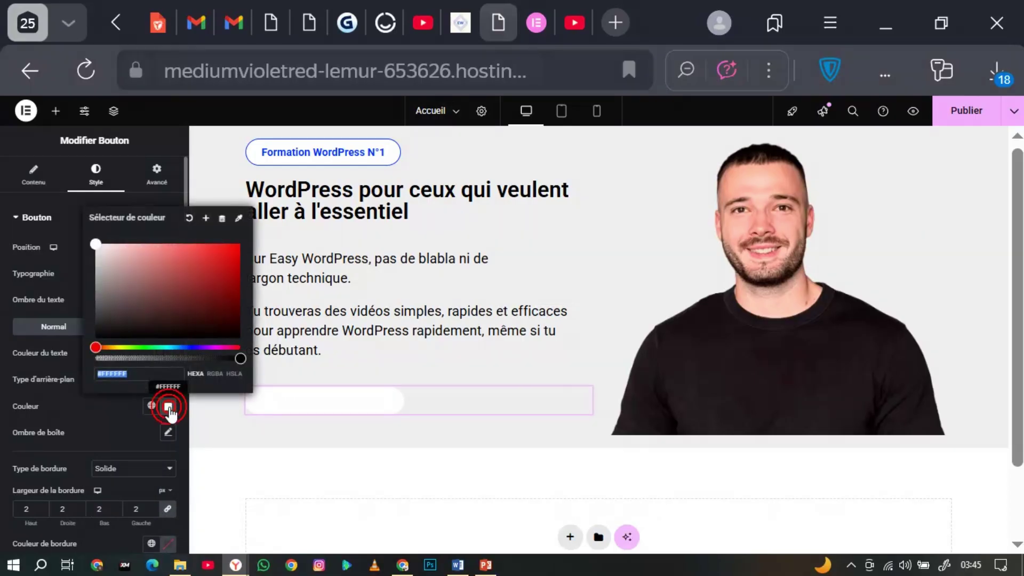
{"action": "left_click", "coordinate": [193, 347]}
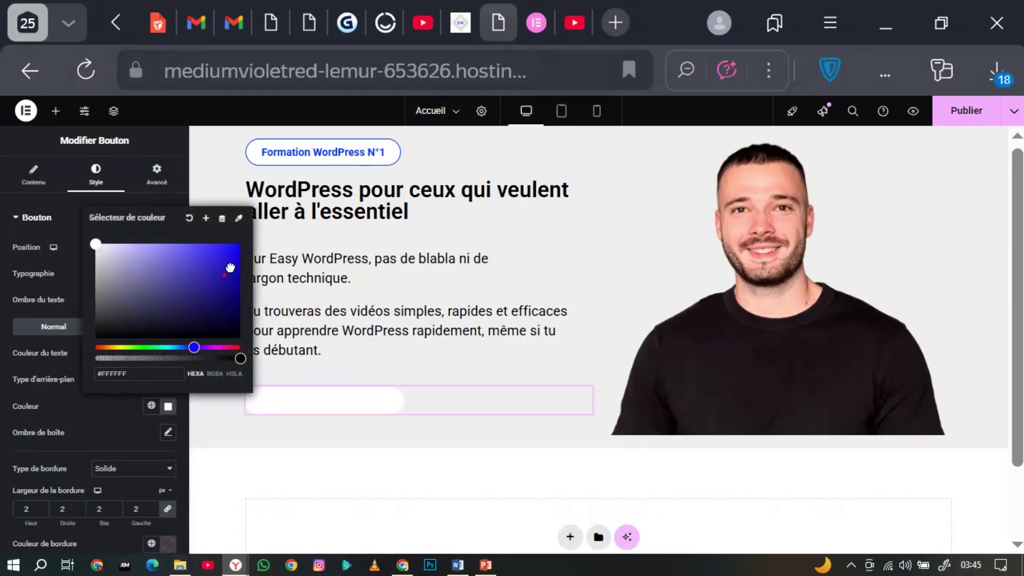
{"action": "left_click_drag", "start_coordinate": [230, 268], "coordinate": [247, 232]}
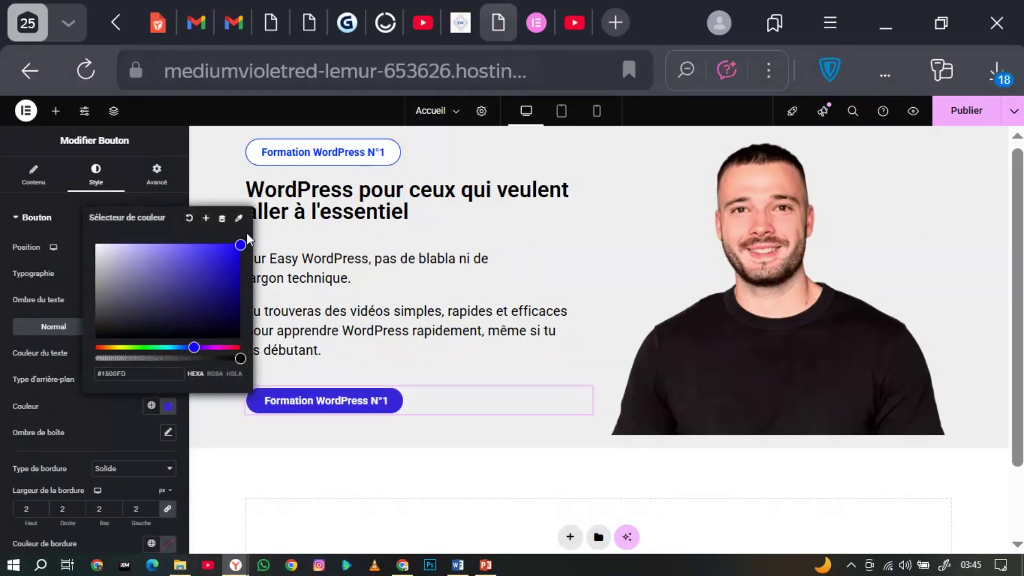
- Check the call-to-action wording on the Easy WordPress homepage and set the blue button's text to "Voir toutes les formations"
{"action": "left_click", "coordinate": [115, 418]}
{"action": "left_click", "coordinate": [462, 39]}
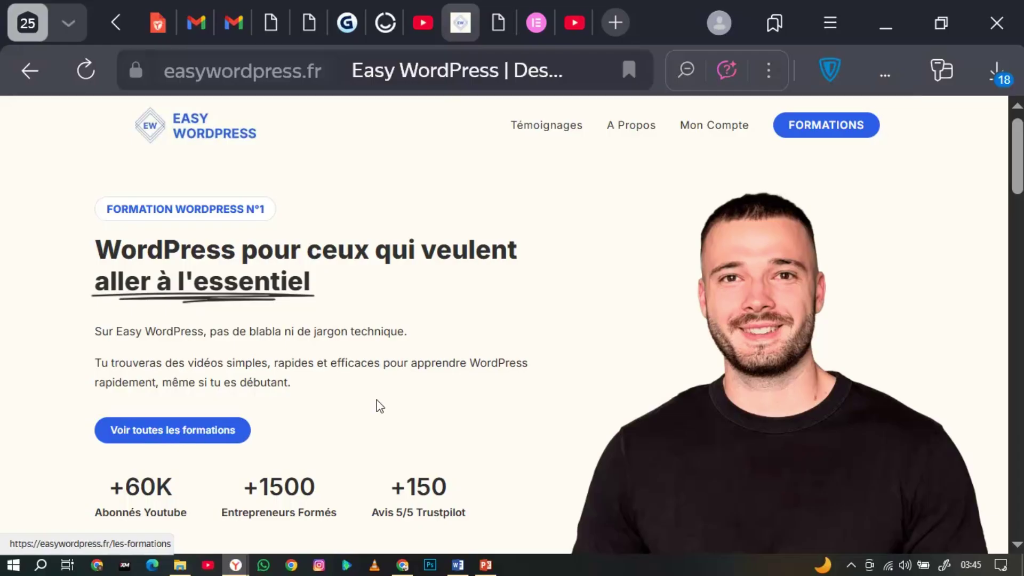
{"action": "left_click", "coordinate": [501, 38]}
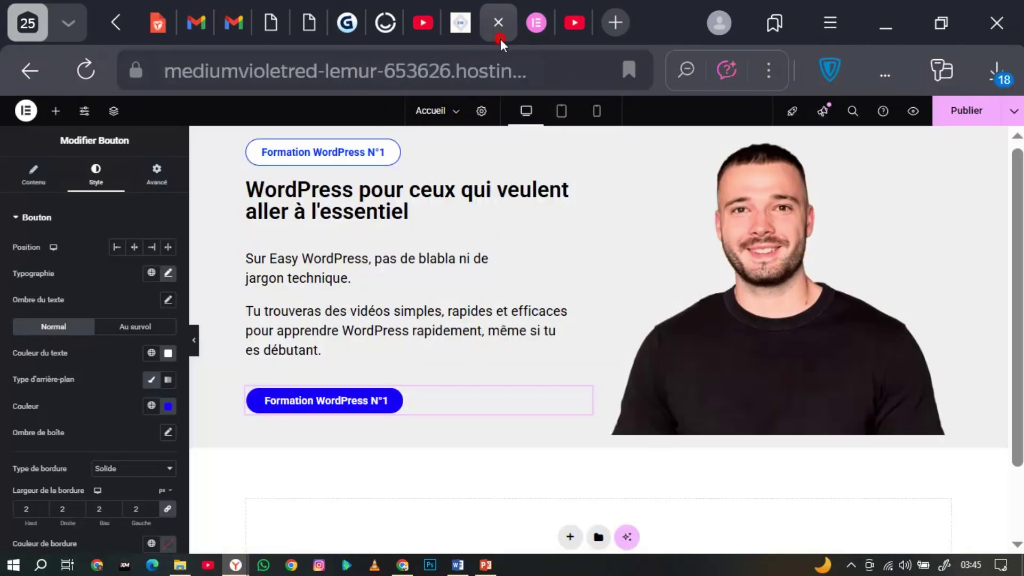
{"action": "left_click", "coordinate": [34, 175]}
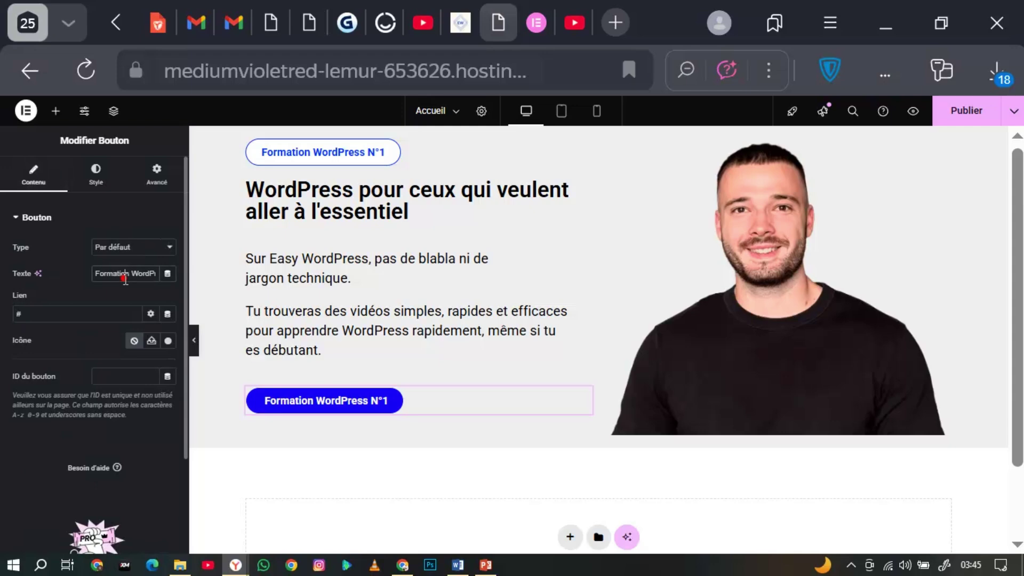
{"action": "double_click", "coordinate": [124, 274]}
{"action": "key", "text": "BackSpace"}
{"action": "type", "text": "V"}
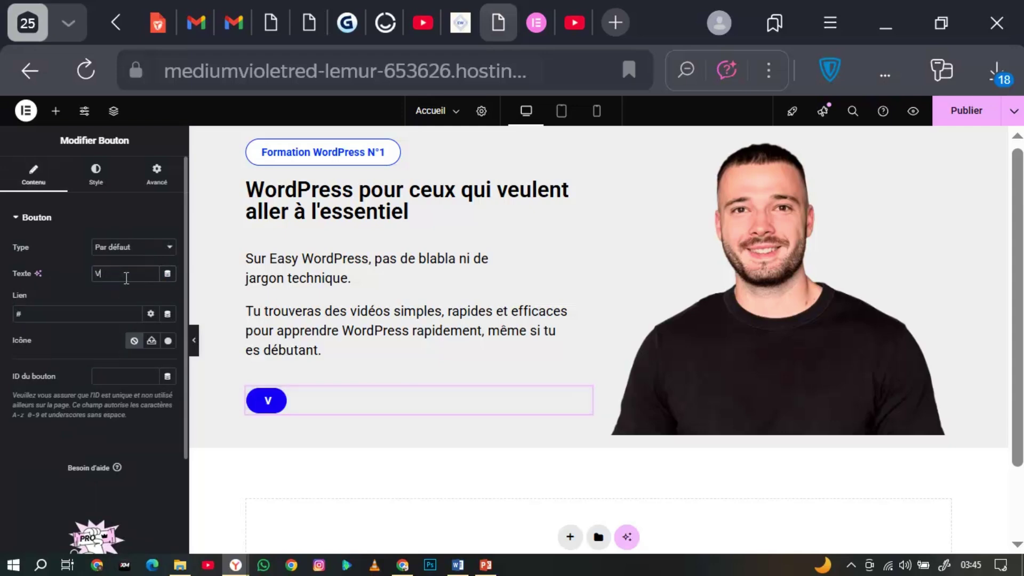
{"action": "type", "text": "oir toutes le"}
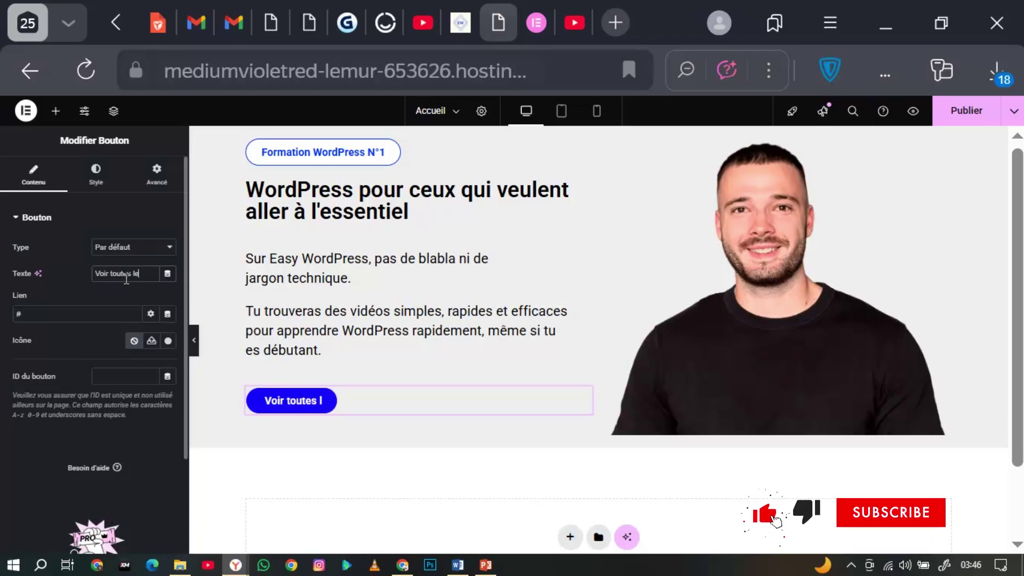
{"action": "type", "text": "s"}
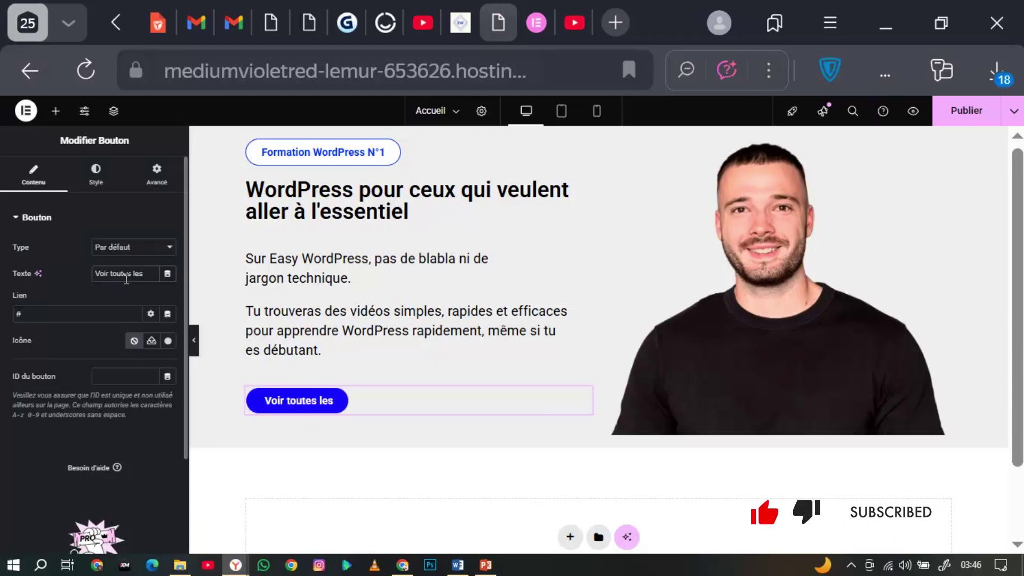
{"action": "type", "text": " format"}
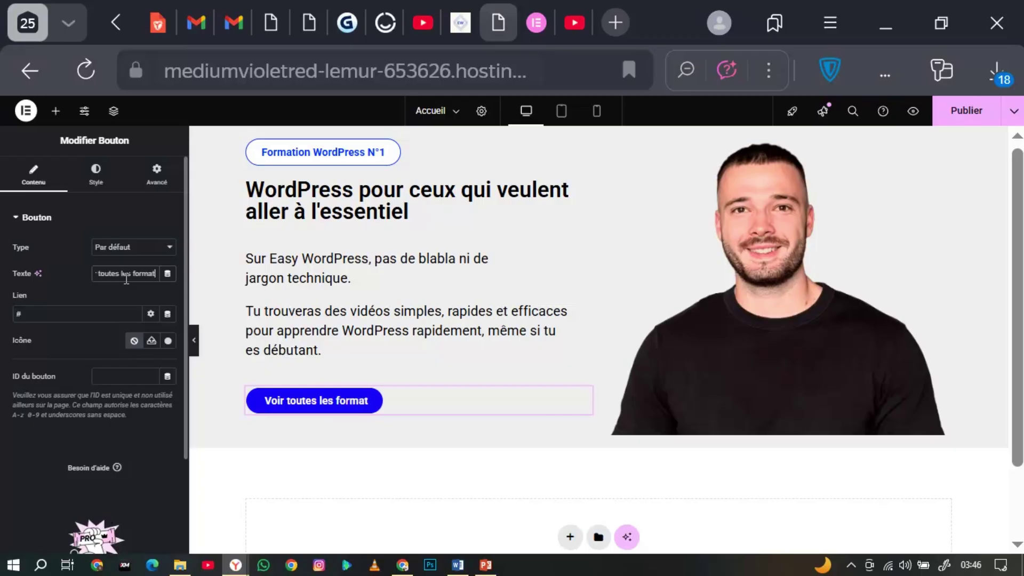
{"action": "type", "text": "ions"}
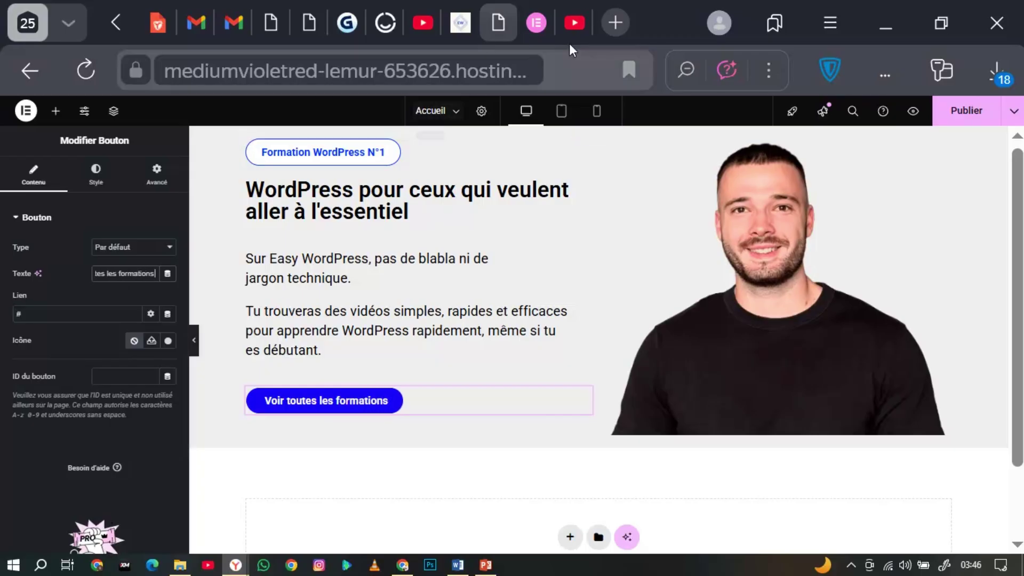
- Compare the opening section with the Easy WordPress homepage and examine the row of statistics below its call-to-action button
{"action": "left_click", "coordinate": [471, 40]}
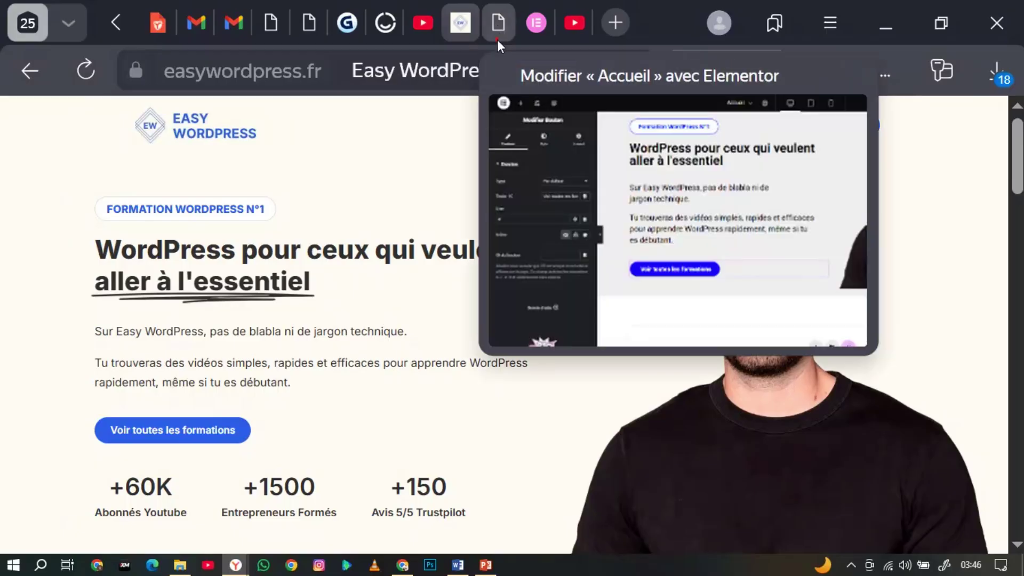
{"action": "left_click", "coordinate": [497, 40]}
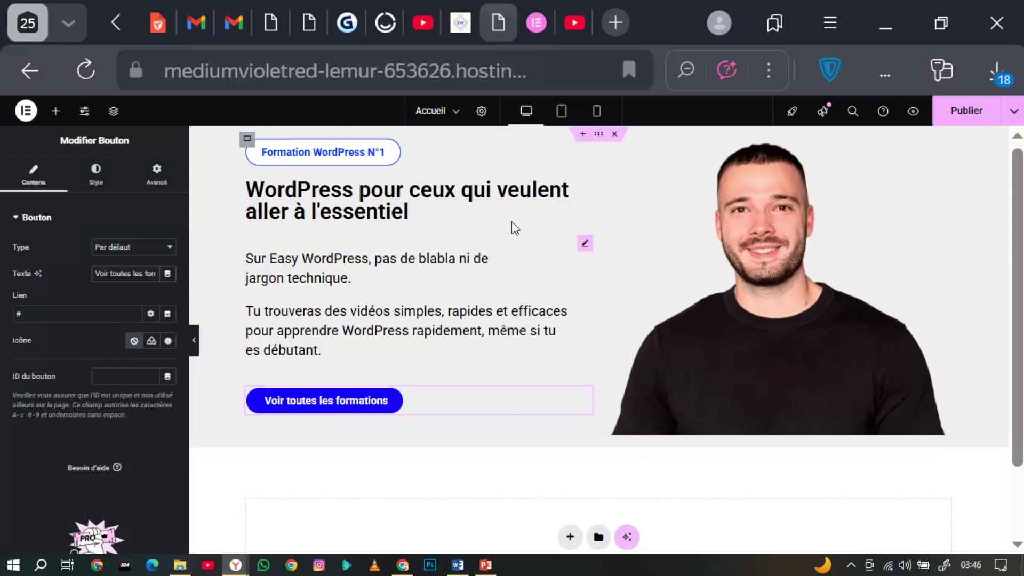
{"action": "left_click", "coordinate": [463, 39]}
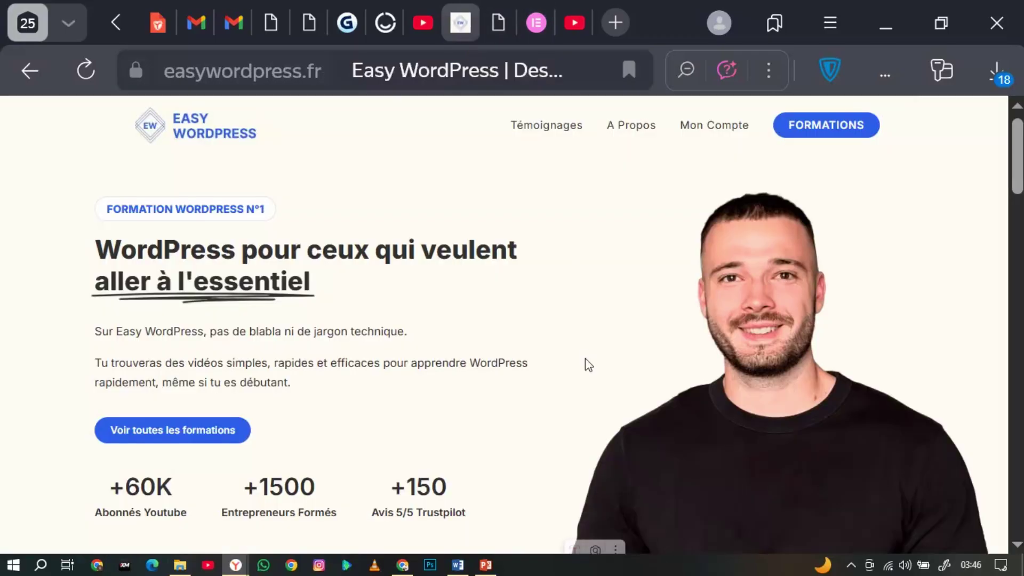
{"action": "scroll", "coordinate": [585, 358], "scroll_direction": "down", "scroll_amount": 2}
{"action": "scroll", "coordinate": [584, 358], "scroll_direction": "down", "scroll_amount": 2}
{"action": "scroll", "coordinate": [533, 346], "scroll_direction": "up", "scroll_amount": 1}
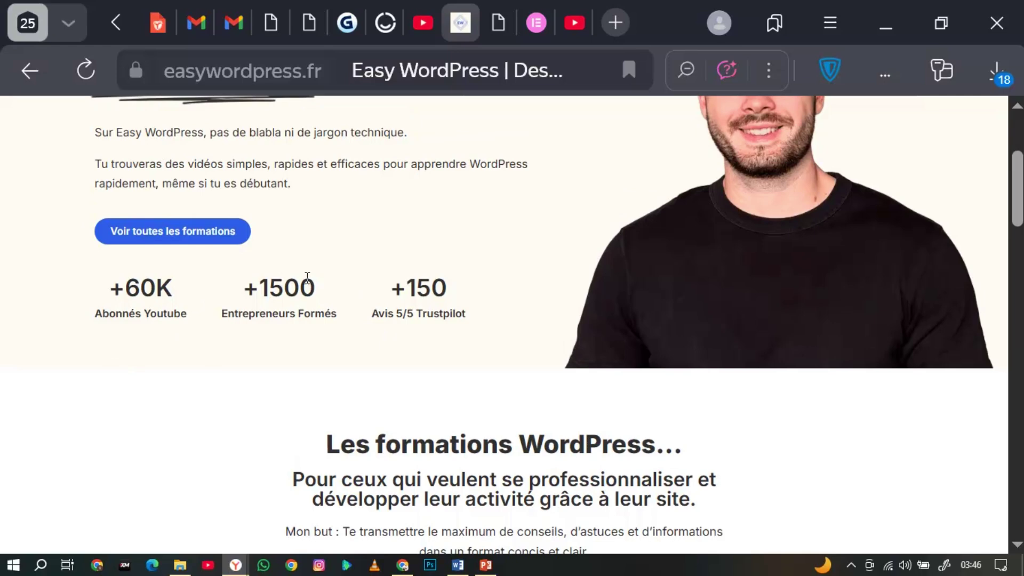
{"action": "scroll", "coordinate": [308, 277], "scroll_direction": "up", "scroll_amount": 3}
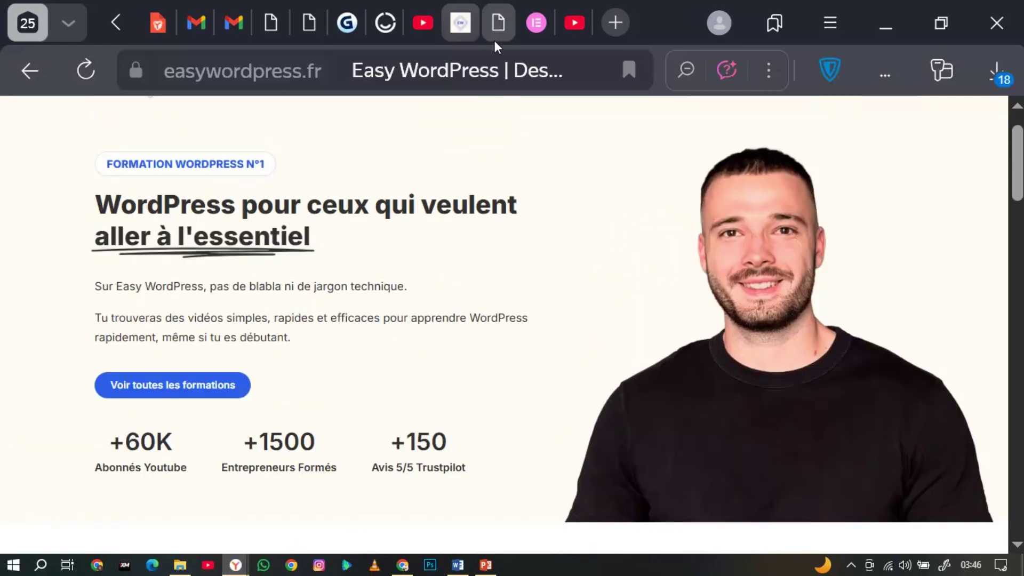
{"action": "left_click", "coordinate": [494, 40]}
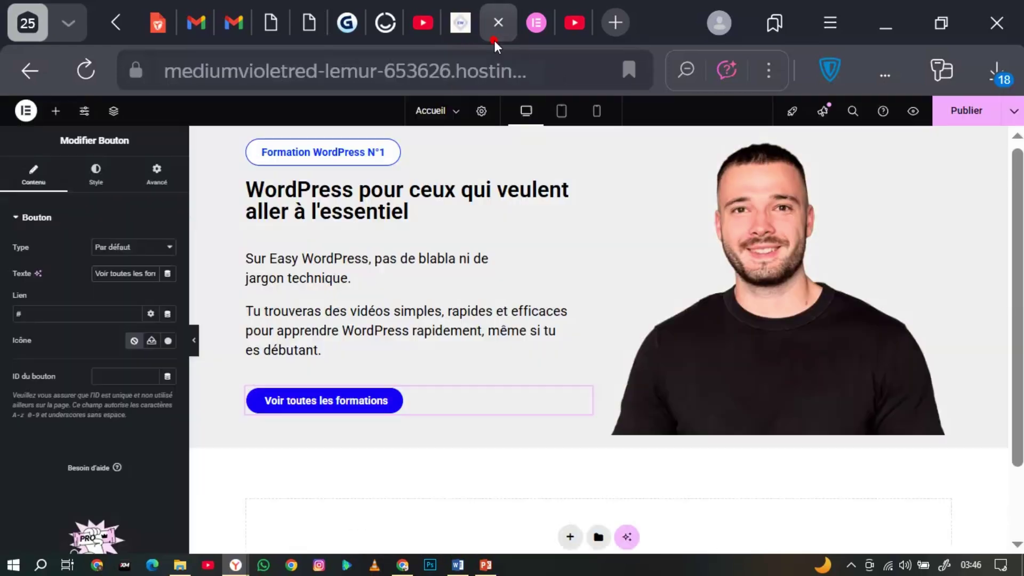
{"action": "left_click", "coordinate": [55, 115]}
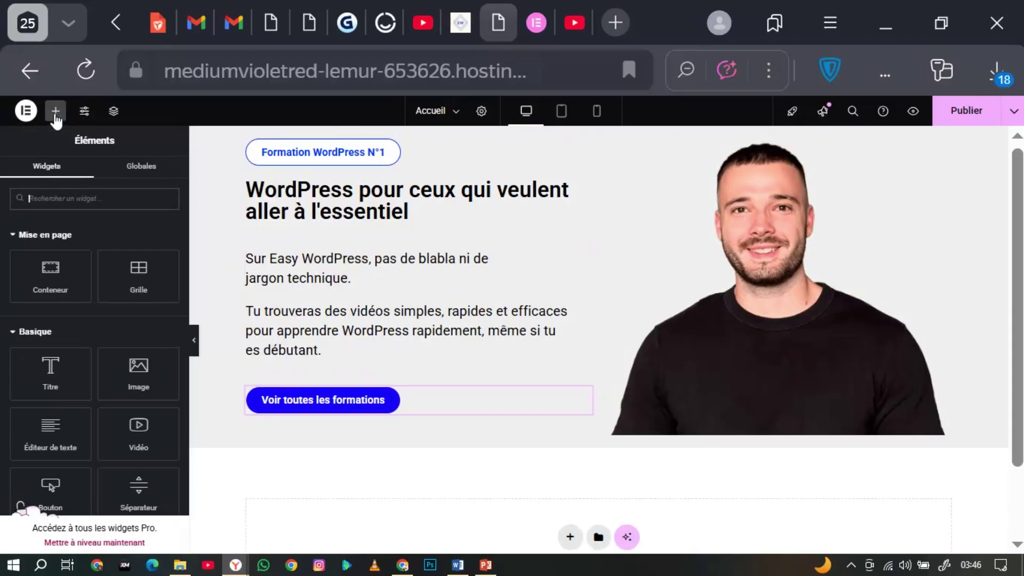
{"action": "scroll", "coordinate": [99, 351], "scroll_direction": "down", "scroll_amount": 3}
{"action": "scroll", "coordinate": [100, 389], "scroll_direction": "up", "scroll_amount": 3}
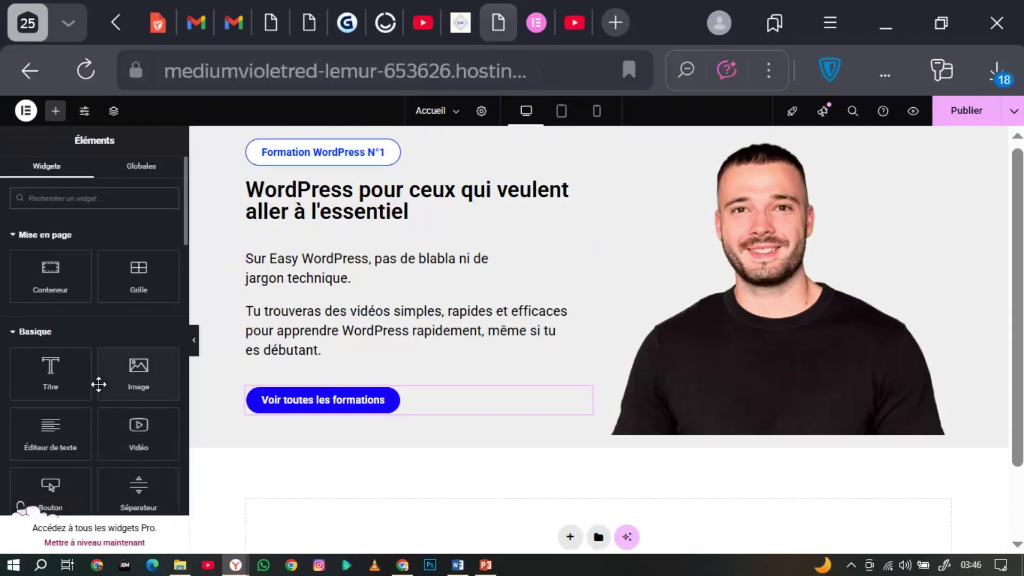
{"action": "type", "text": "cou"}
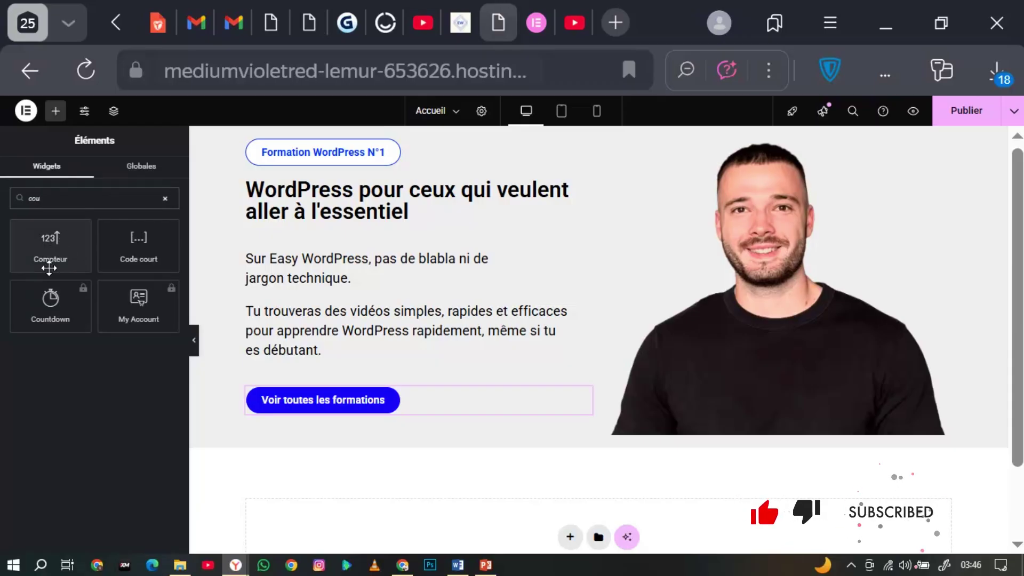
{"action": "left_click", "coordinate": [465, 41]}
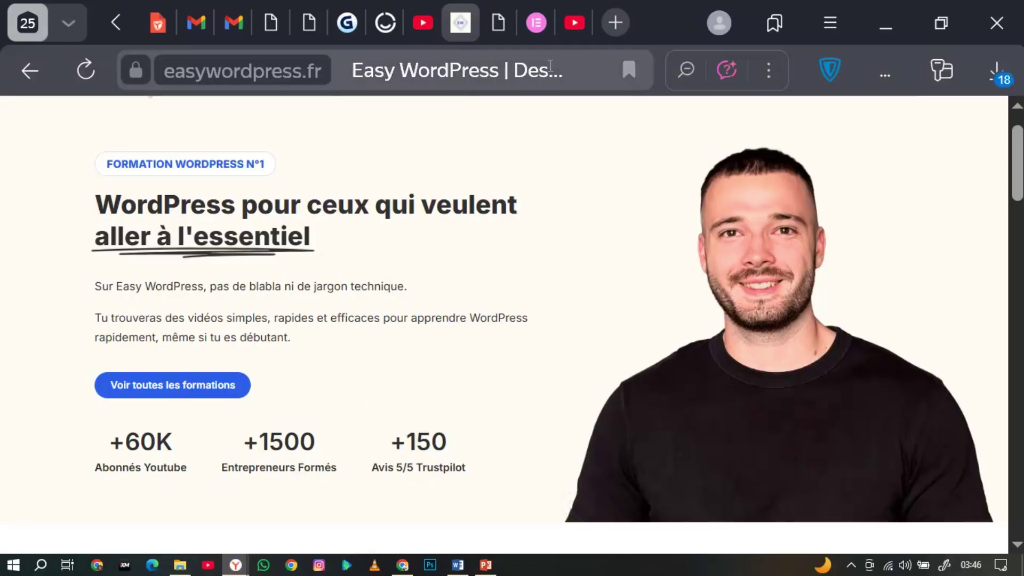
{"action": "left_click", "coordinate": [499, 36]}
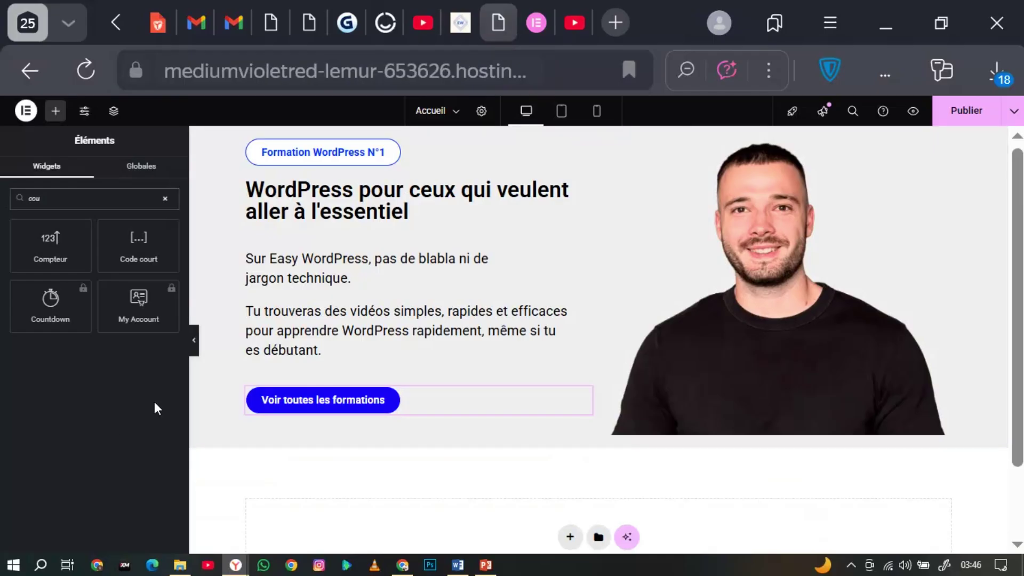
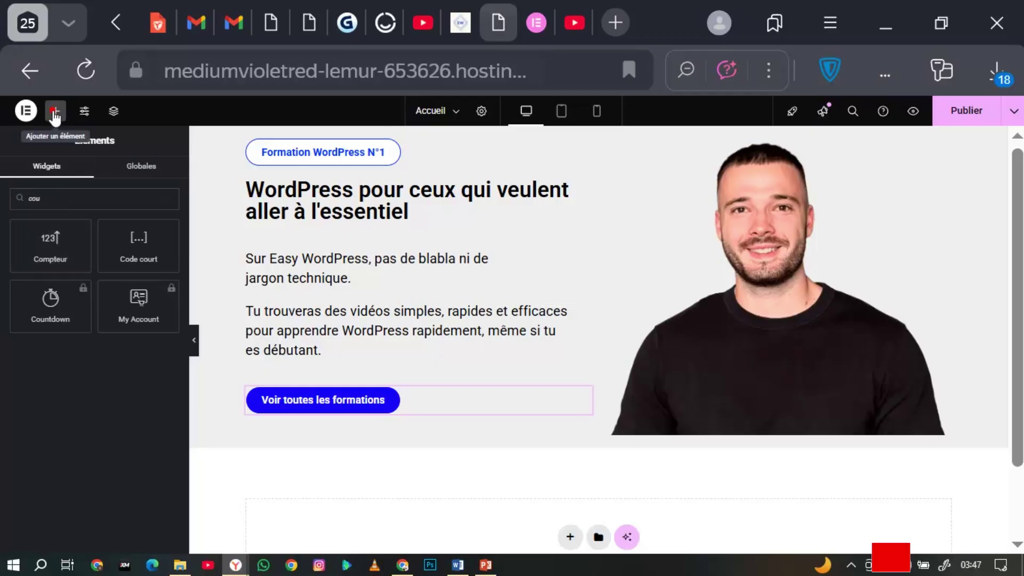
{"action": "left_click", "coordinate": [74, 239]}
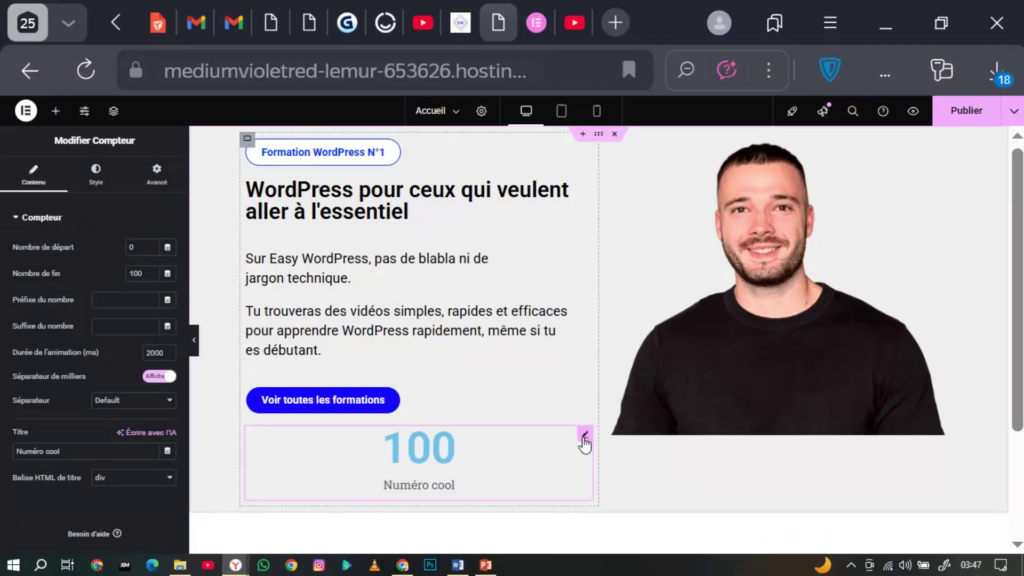
{"action": "key", "text": "Delete"}
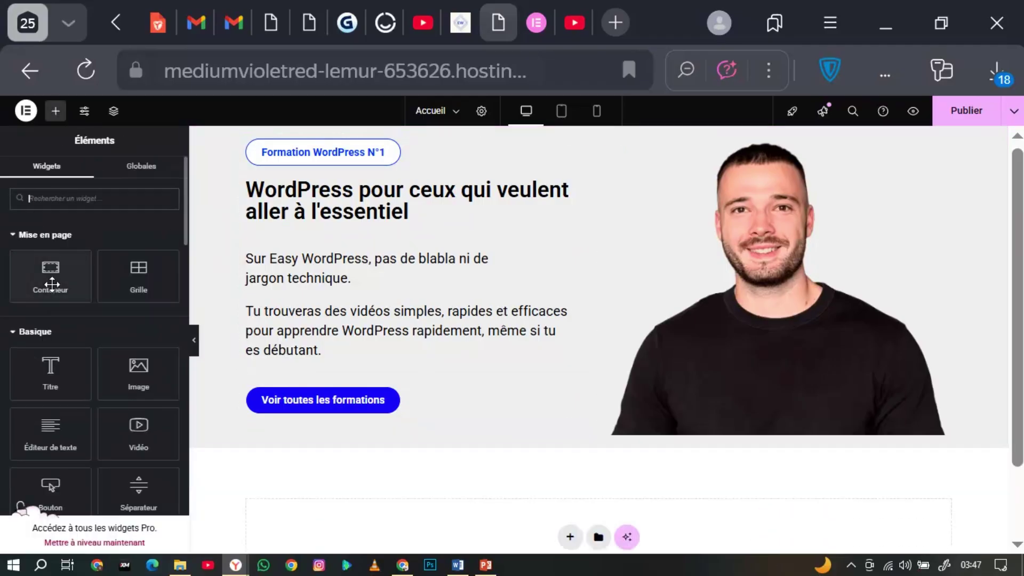
- Add a container below the "Voir toutes les formations" button and nest a second container inside it
{"action": "left_click_drag", "start_coordinate": [50, 273], "coordinate": [347, 415]}
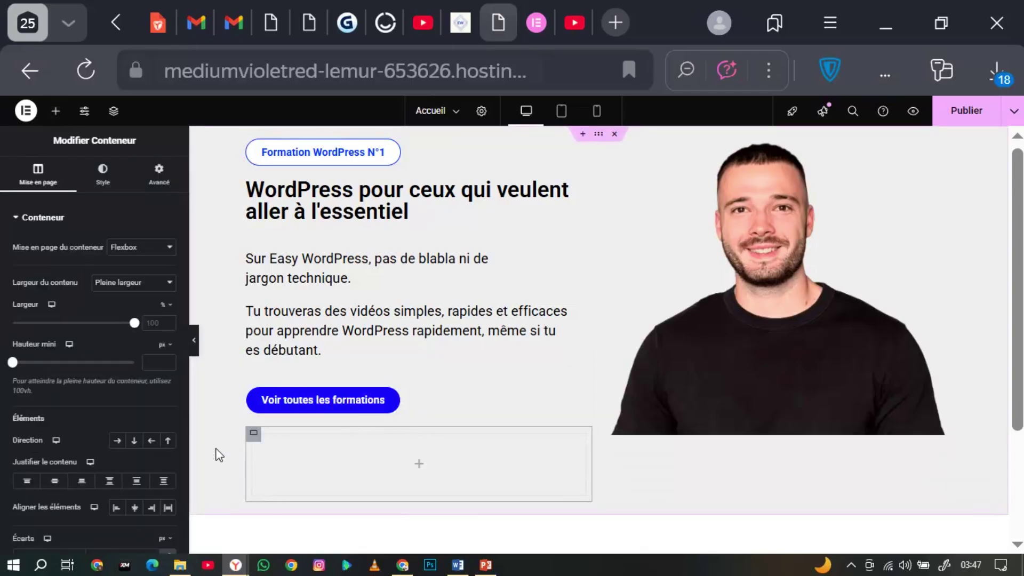
{"action": "left_click", "coordinate": [55, 119]}
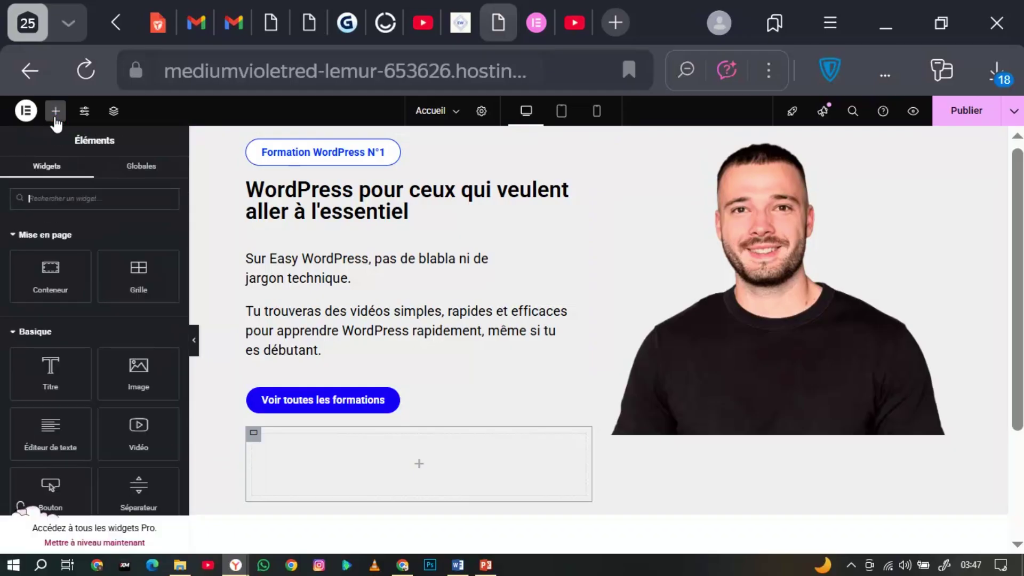
{"action": "left_click_drag", "start_coordinate": [59, 264], "coordinate": [337, 453]}
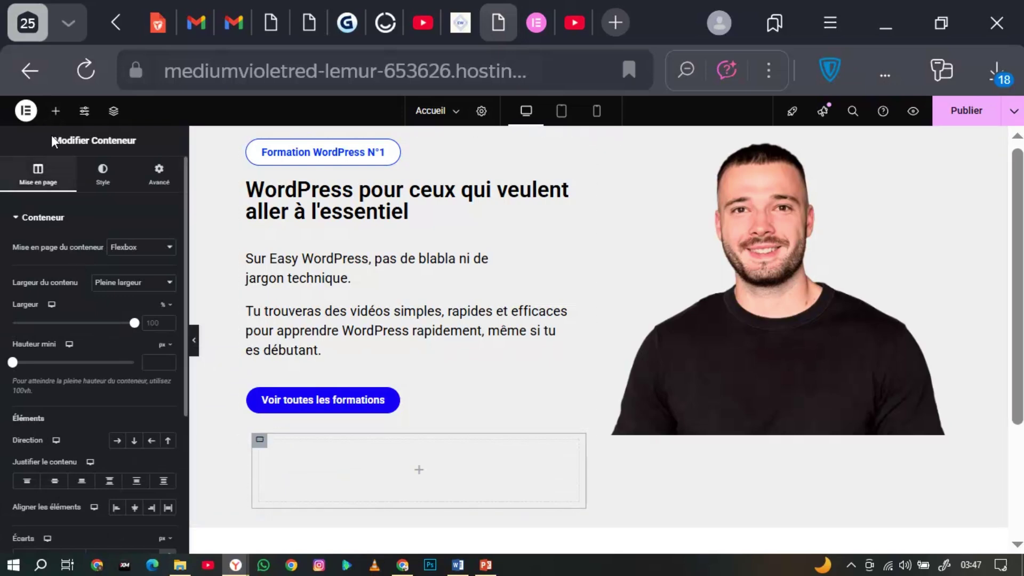
- Insert a Compteur widget in the inner container and set its end number to 3000
{"action": "left_click", "coordinate": [56, 113]}
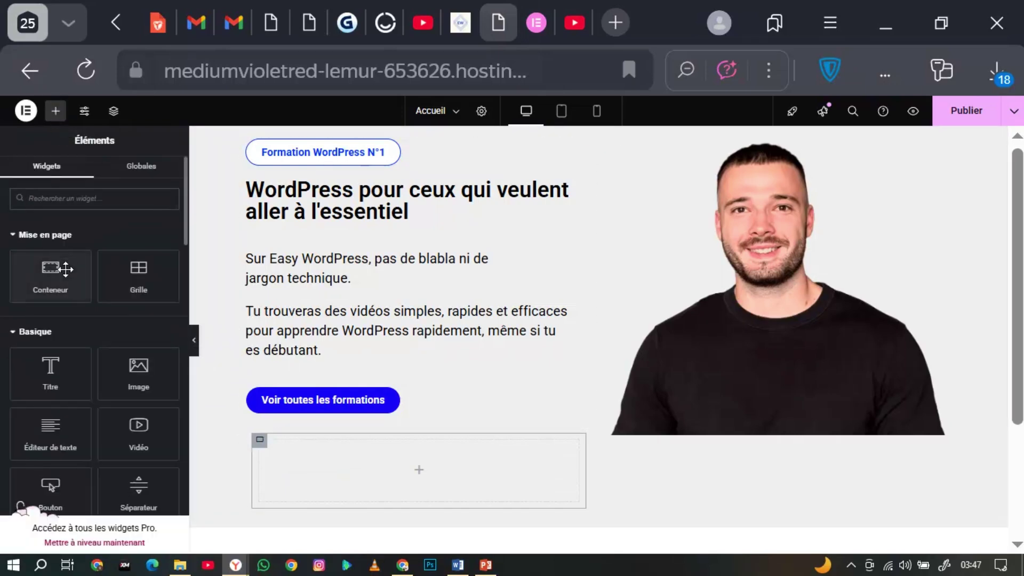
{"action": "type", "text": "coun"}
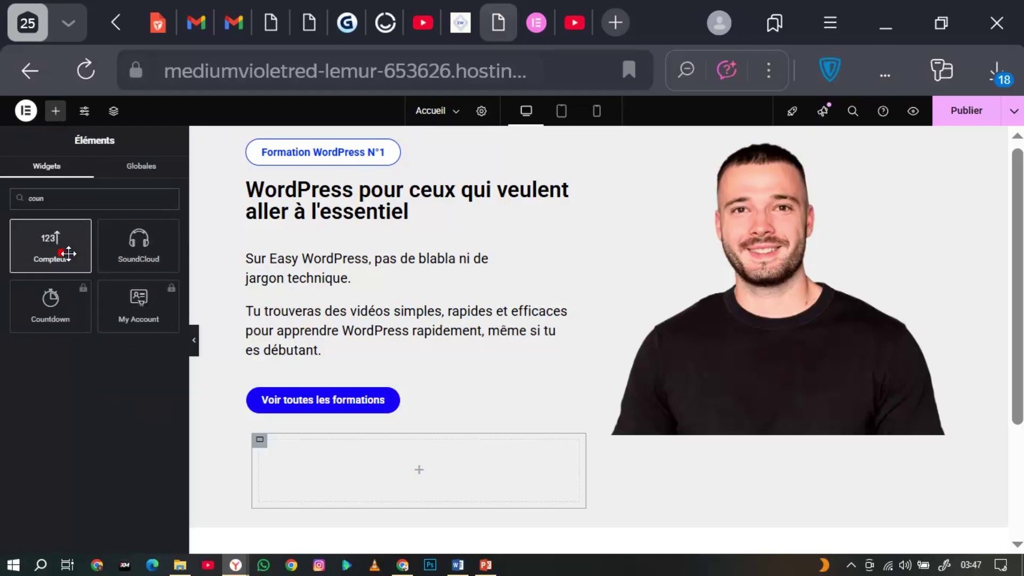
{"action": "left_click_drag", "start_coordinate": [48, 256], "coordinate": [374, 480]}
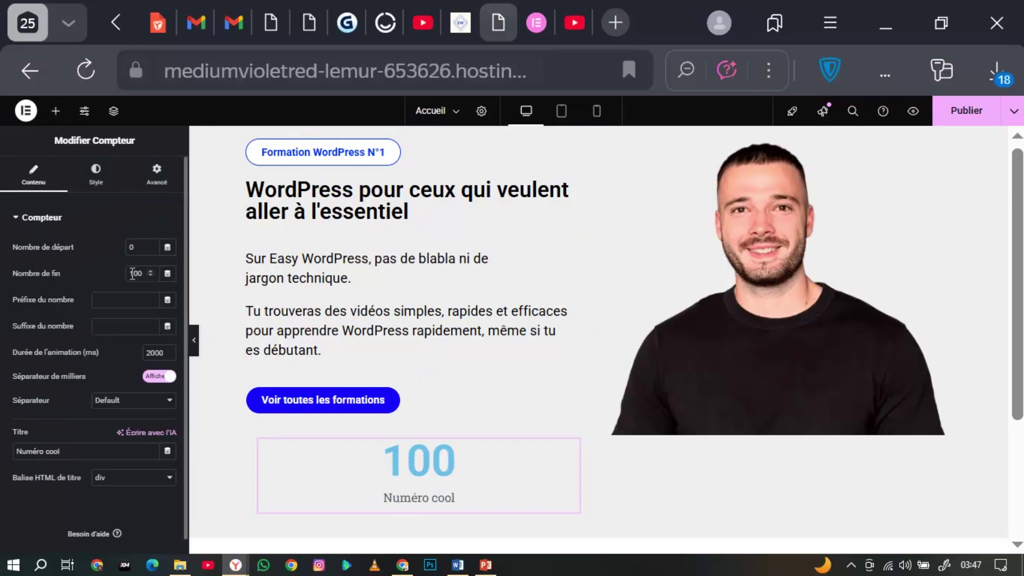
{"action": "key", "text": "BackSpace"}
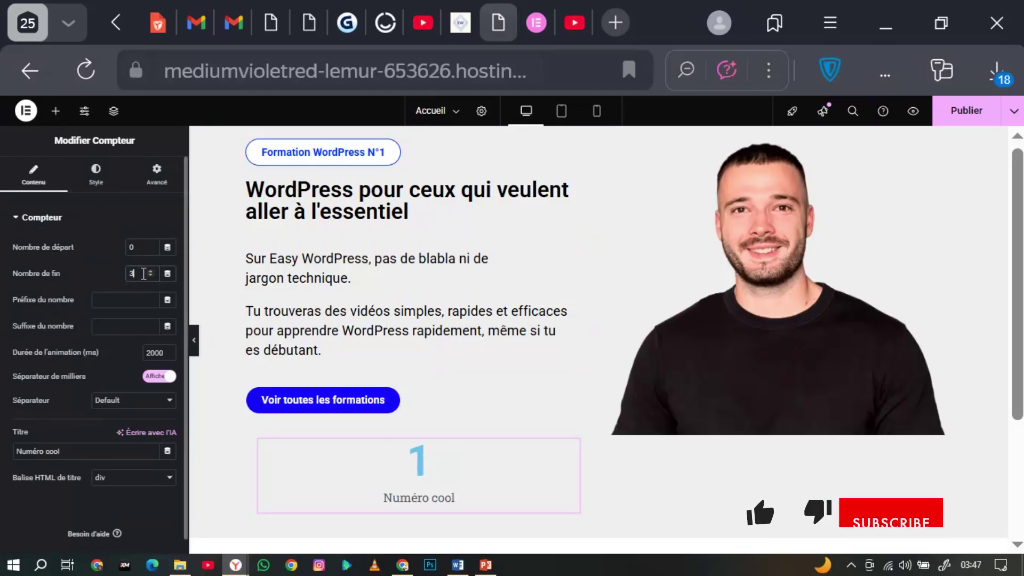
{"action": "type", "text": "3"}
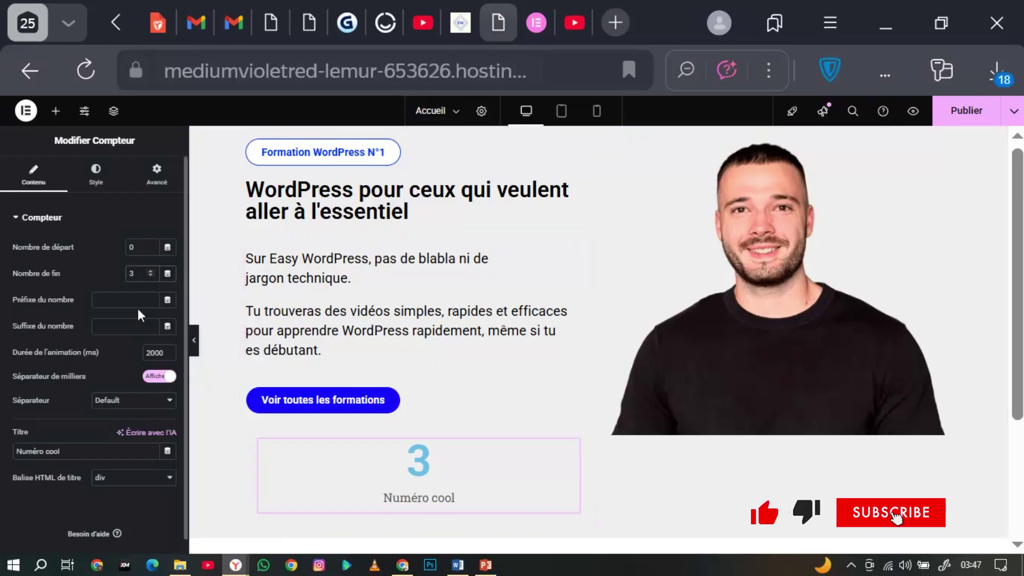
{"action": "type", "text": "000"}
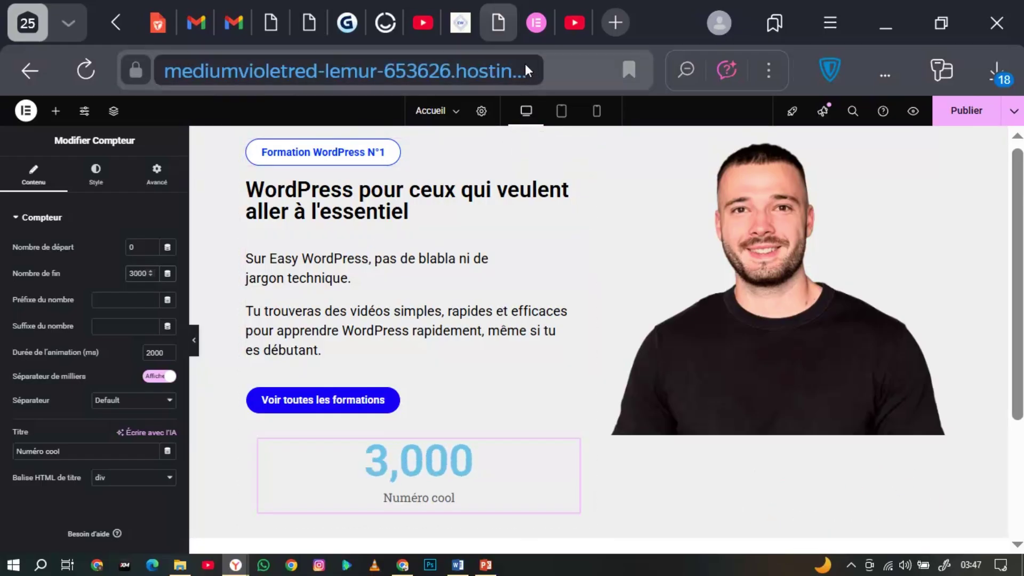
- Check the statistics on the Easy WordPress homepage and set the counter's number prefix to "+"
{"action": "left_click", "coordinate": [461, 24]}
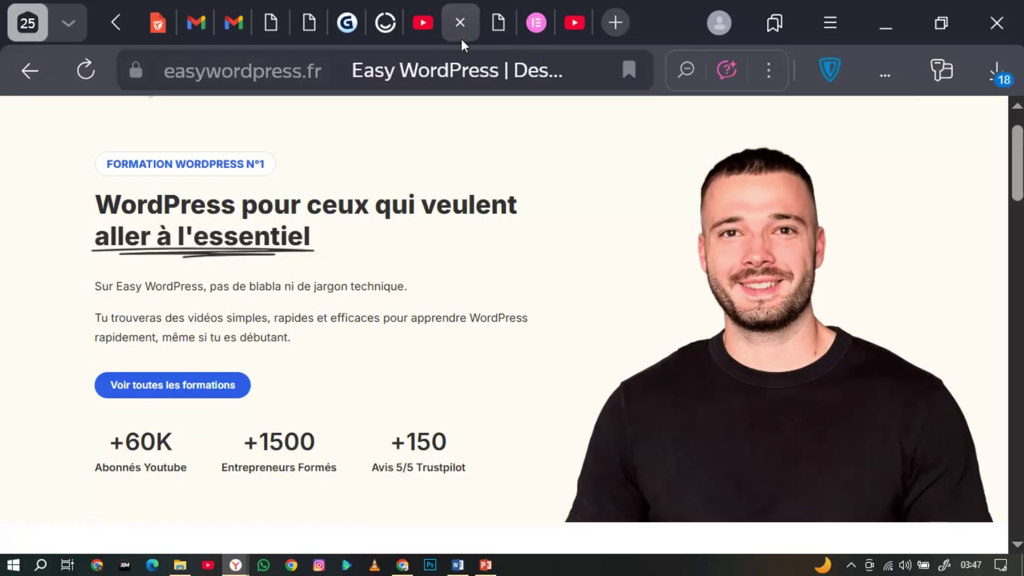
{"action": "left_click", "coordinate": [492, 38]}
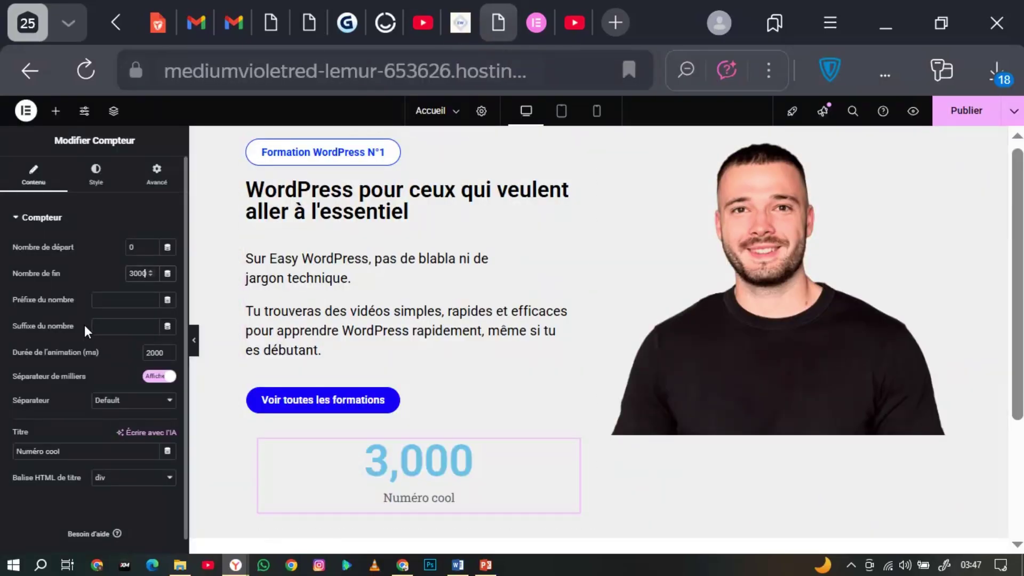
{"action": "left_click", "coordinate": [108, 299]}
{"action": "type", "text": "=+"}
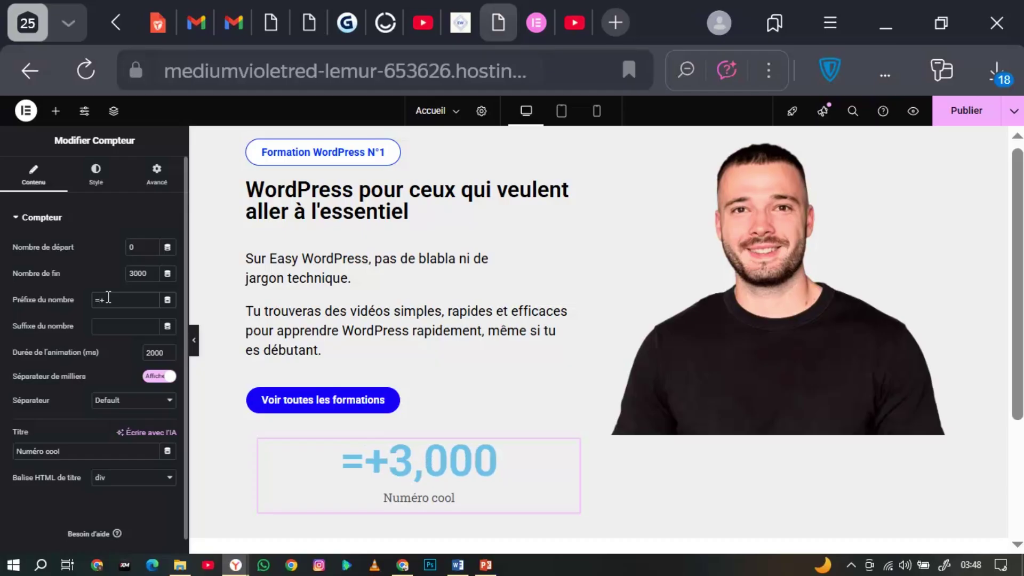
{"action": "key", "text": "BackSpace"}
{"action": "key", "text": "BackSpace"}
{"action": "type", "text": "+"}
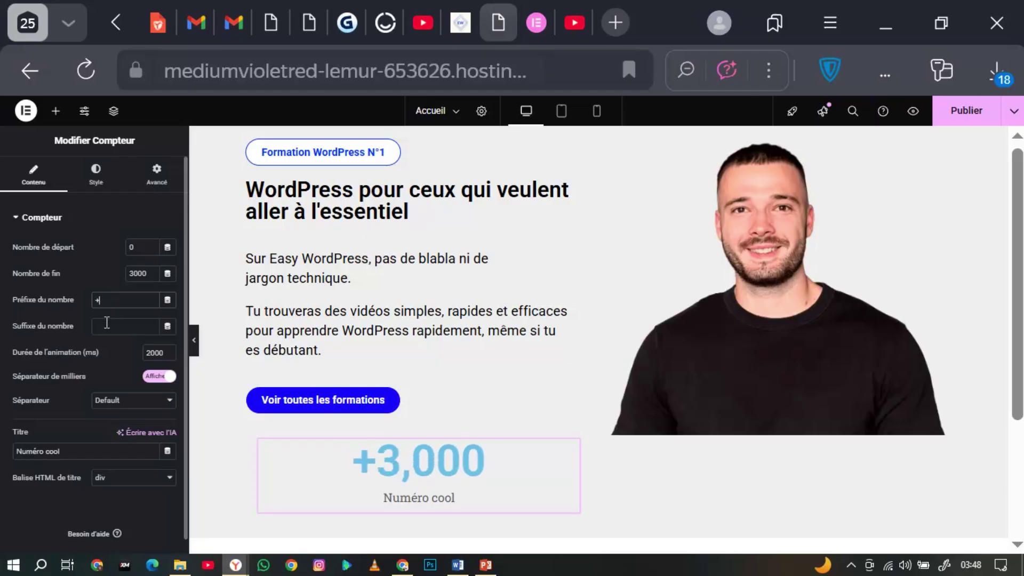
- Set the counter's number suffix to "k" and its end number to 30
{"action": "type", "text": "k"}
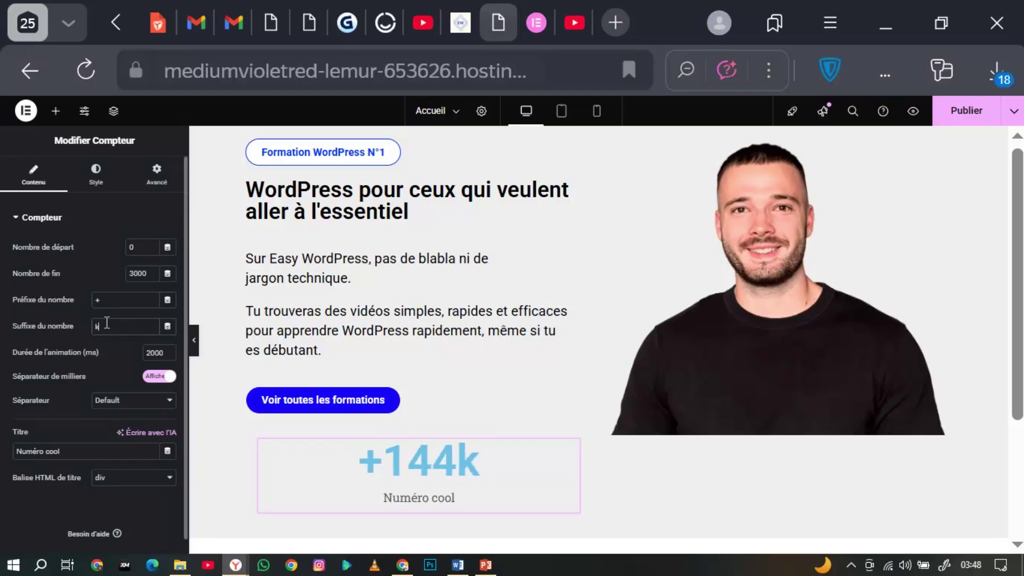
{"action": "left_click", "coordinate": [143, 275]}
{"action": "key", "text": "BackSpace"}
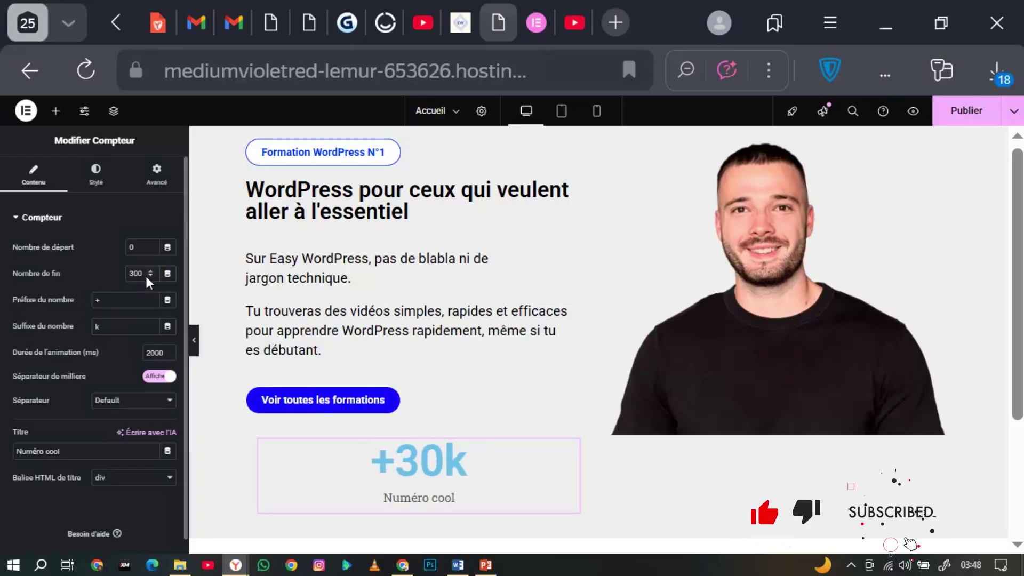
{"action": "key", "text": "BackSpace"}
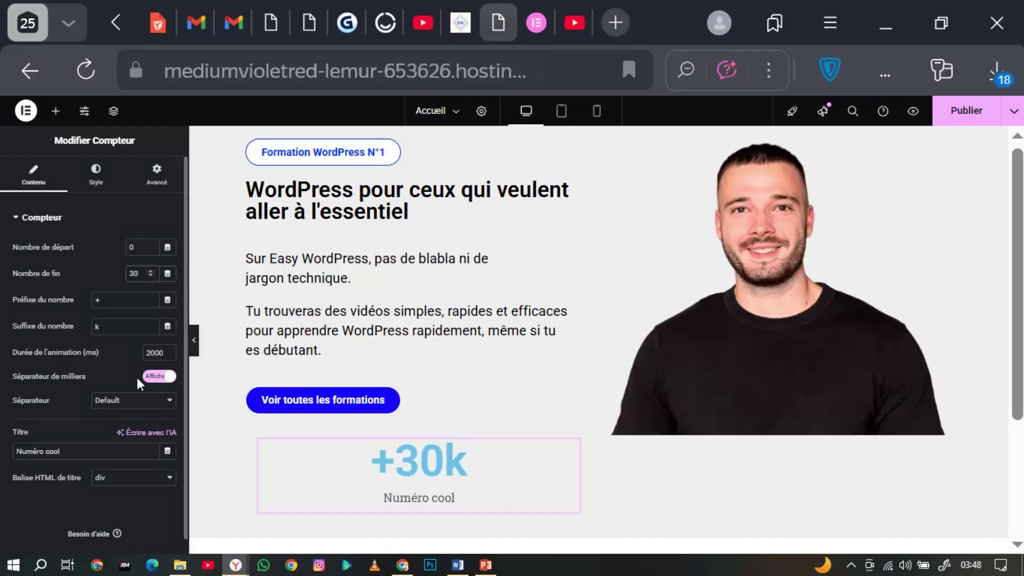
- Copy the "Abonnés Youtube" label from the Easy WordPress homepage and use it as the counter's title in Elementor
{"action": "triple_click", "coordinate": [71, 454]}
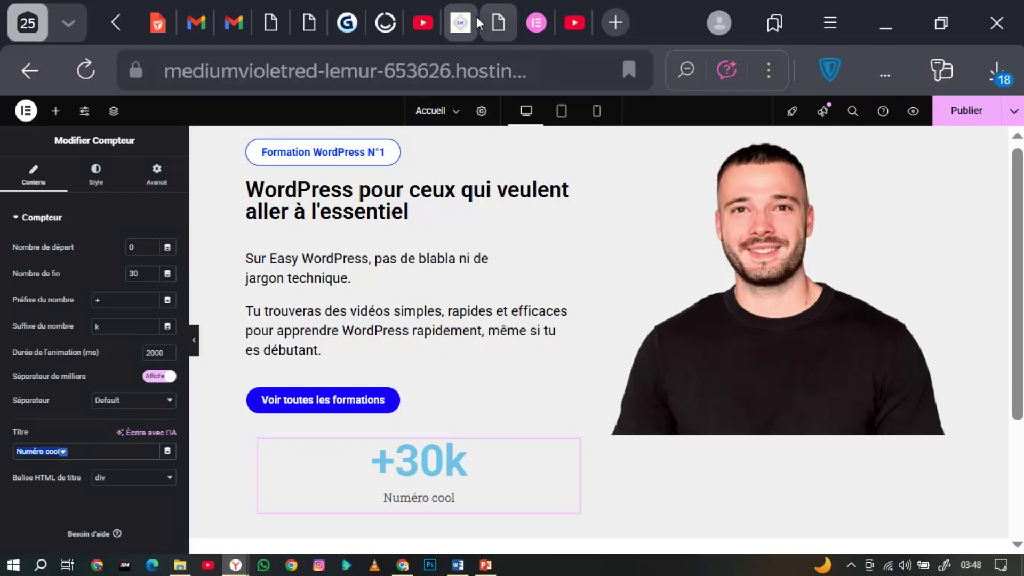
{"action": "left_click", "coordinate": [460, 36]}
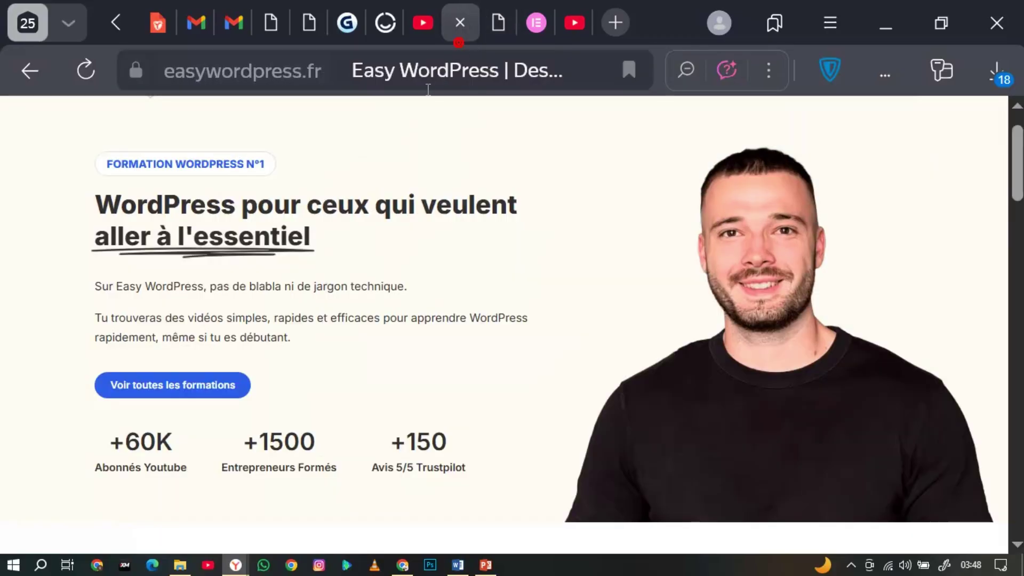
{"action": "triple_click", "coordinate": [142, 467]}
{"action": "key", "text": "ctrl+c"}
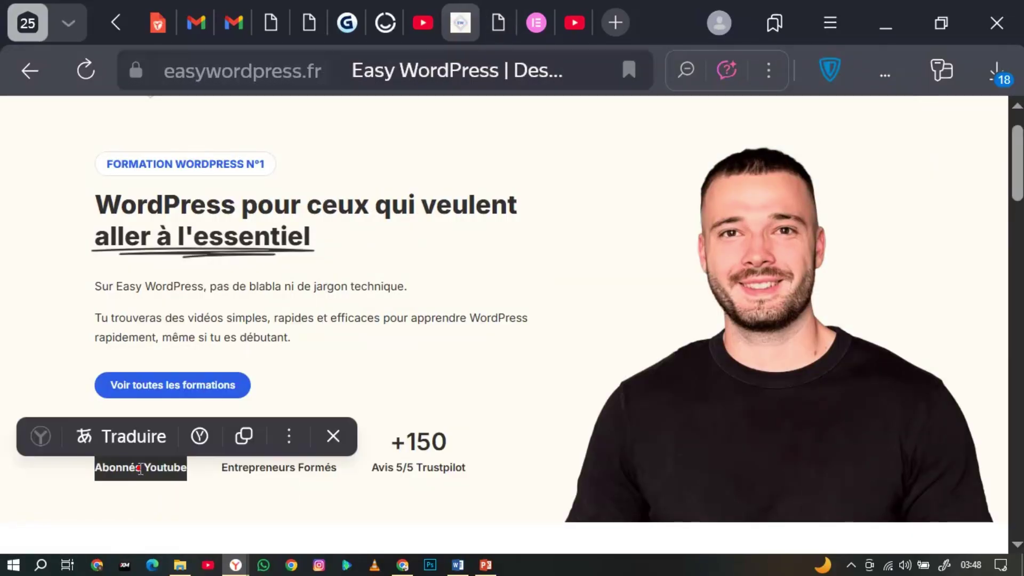
{"action": "right_click", "coordinate": [142, 467]}
{"action": "left_click", "coordinate": [211, 248]}
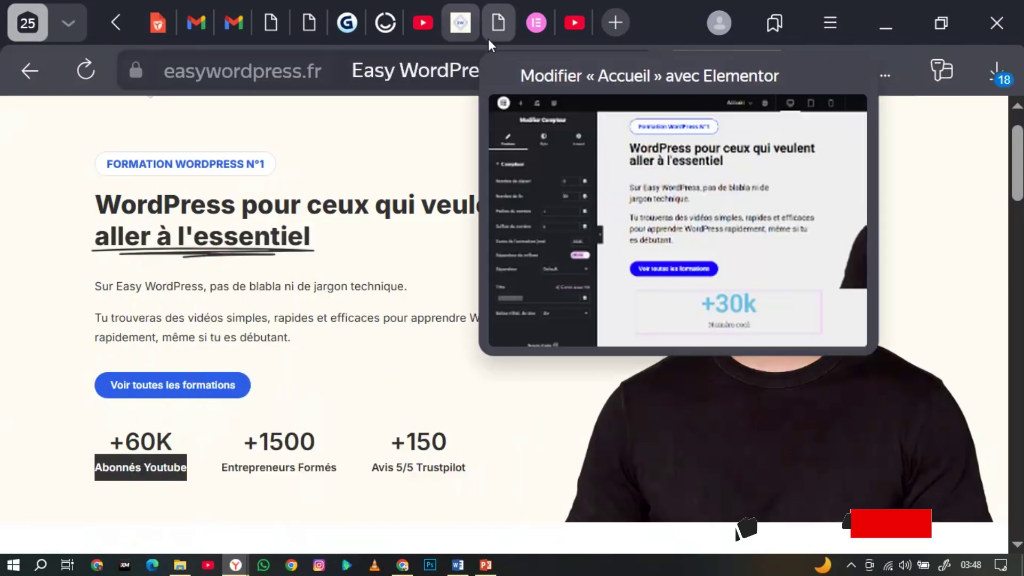
{"action": "left_click", "coordinate": [498, 27]}
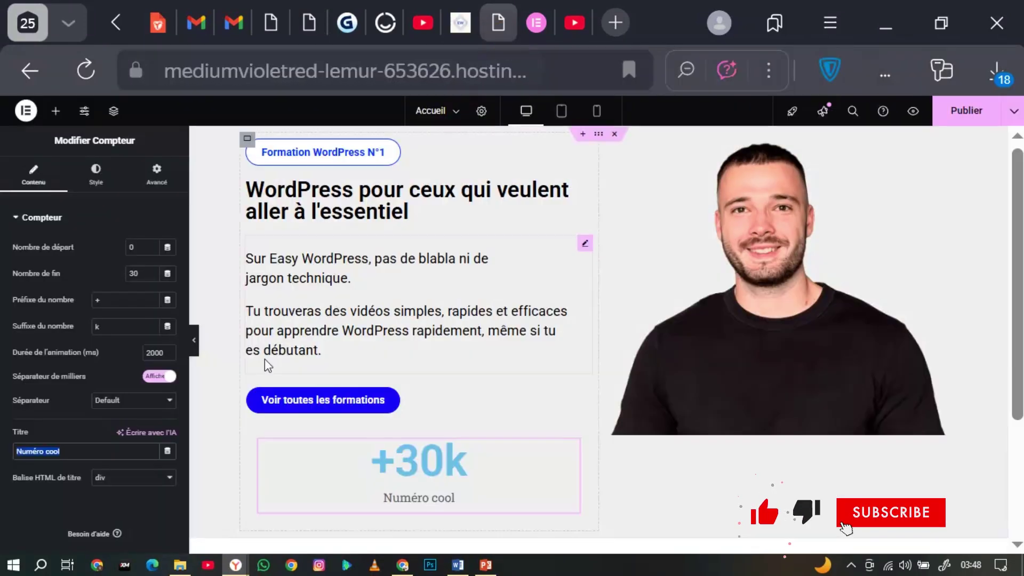
{"action": "triple_click", "coordinate": [115, 450]}
{"action": "key", "text": "ctrl+v"}
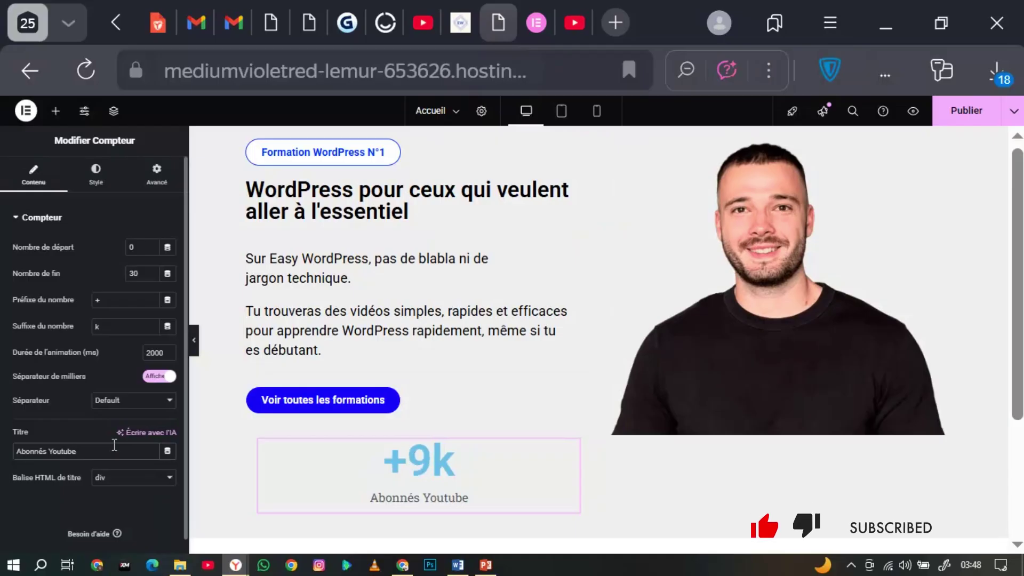
- Duplicate the inner container holding the "Abonnés Youtube" counter twice
{"action": "right_click", "coordinate": [261, 450]}
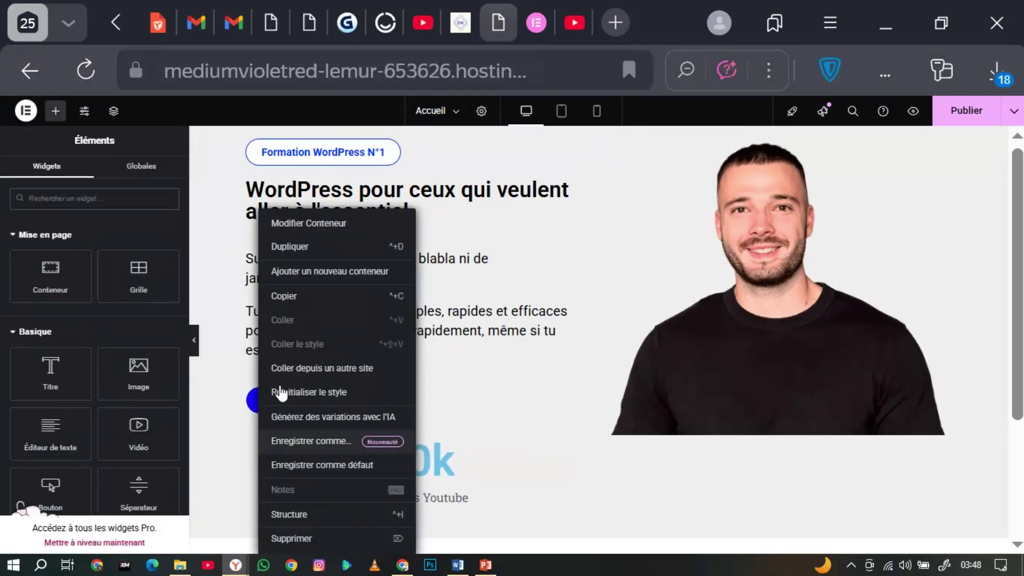
{"action": "left_click", "coordinate": [300, 246]}
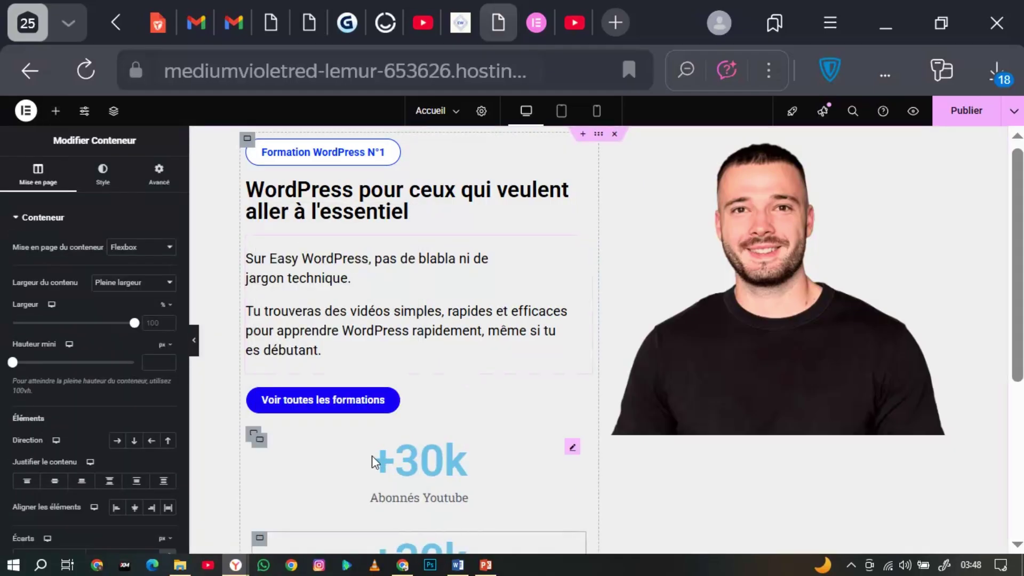
{"action": "right_click", "coordinate": [260, 439]}
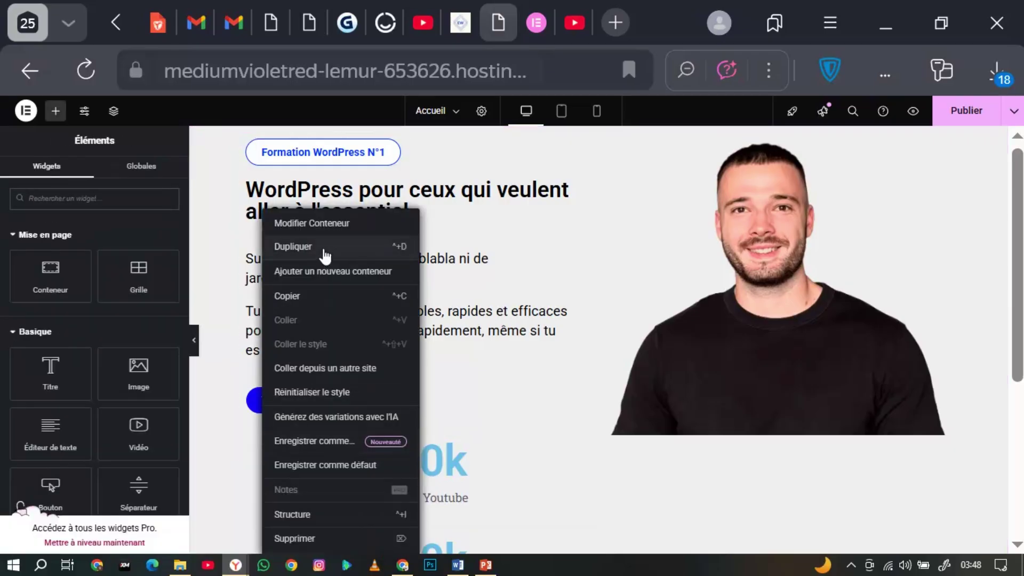
{"action": "left_click", "coordinate": [325, 247]}
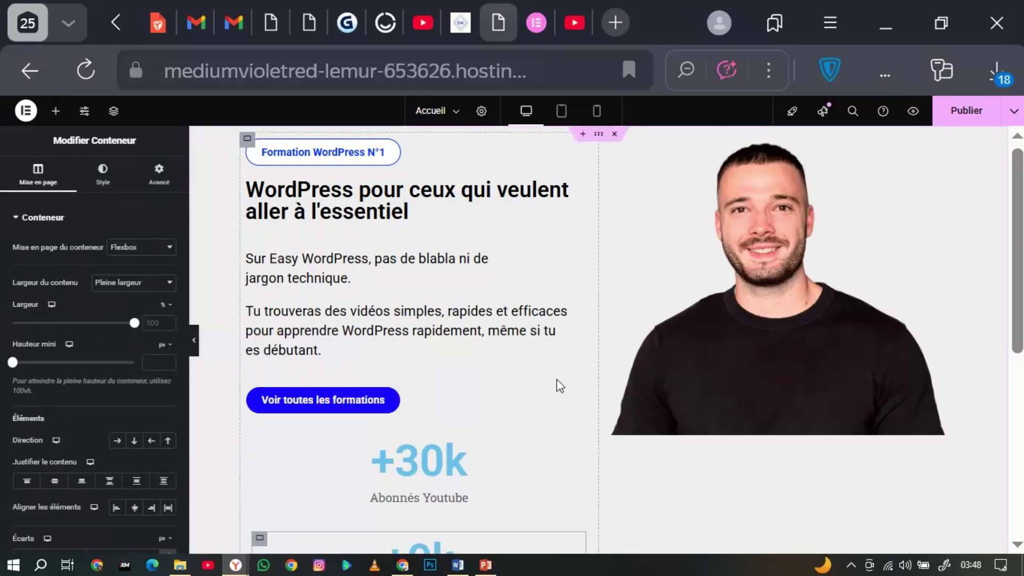
- Compare row and column directions for the outer container around the three counters, and keep the horizontal row direction
{"action": "scroll", "coordinate": [559, 385], "scroll_direction": "up", "scroll_amount": 3}
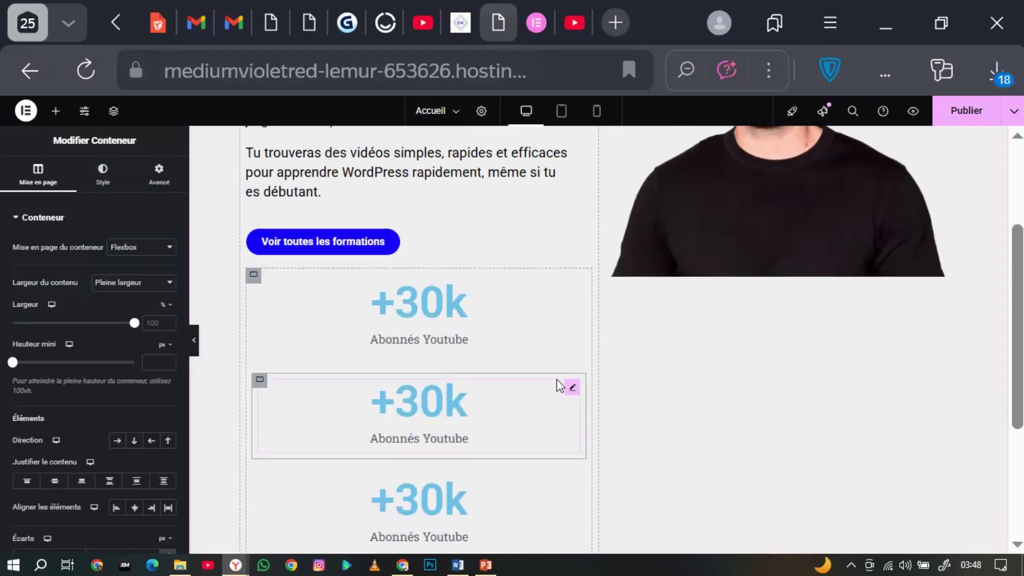
{"action": "left_click", "coordinate": [253, 278]}
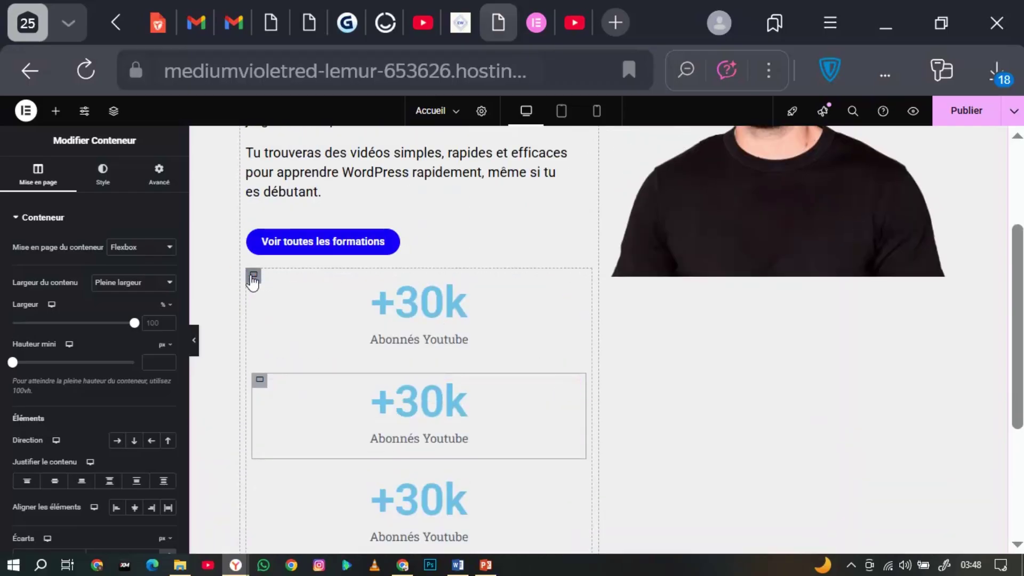
{"action": "left_click", "coordinate": [117, 440]}
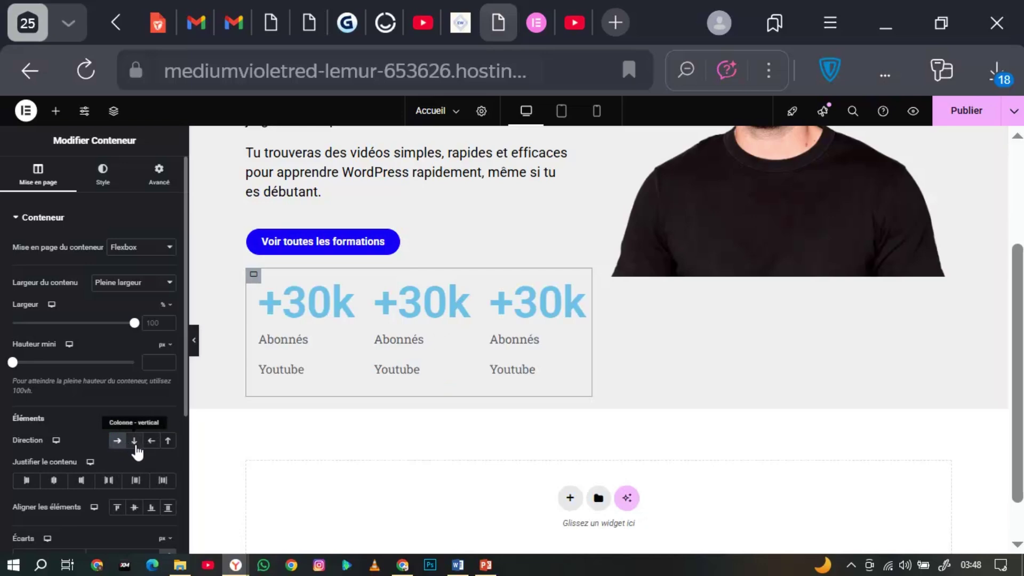
{"action": "left_click", "coordinate": [134, 441]}
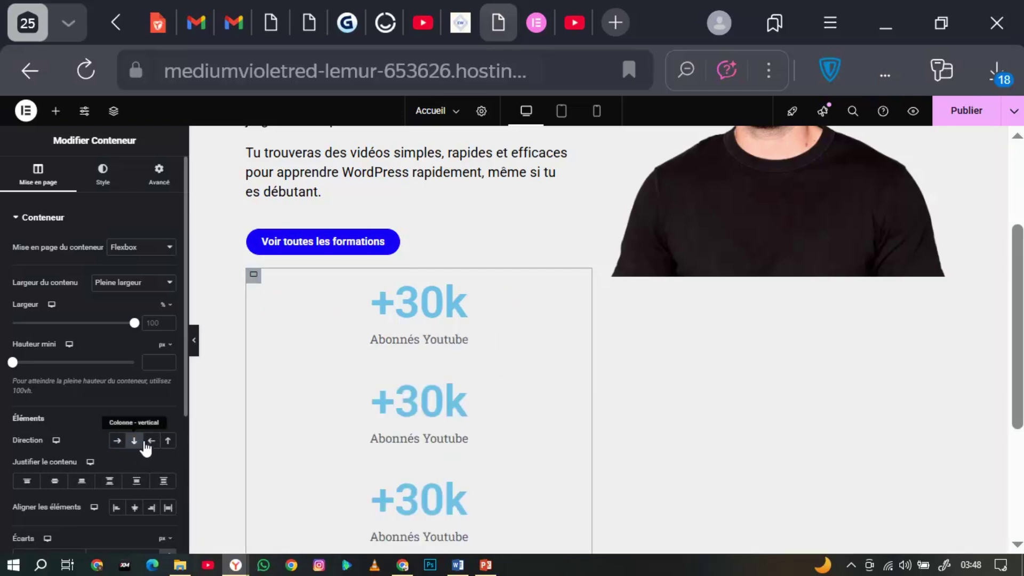
{"action": "scroll", "coordinate": [413, 337], "scroll_direction": "down", "scroll_amount": 3}
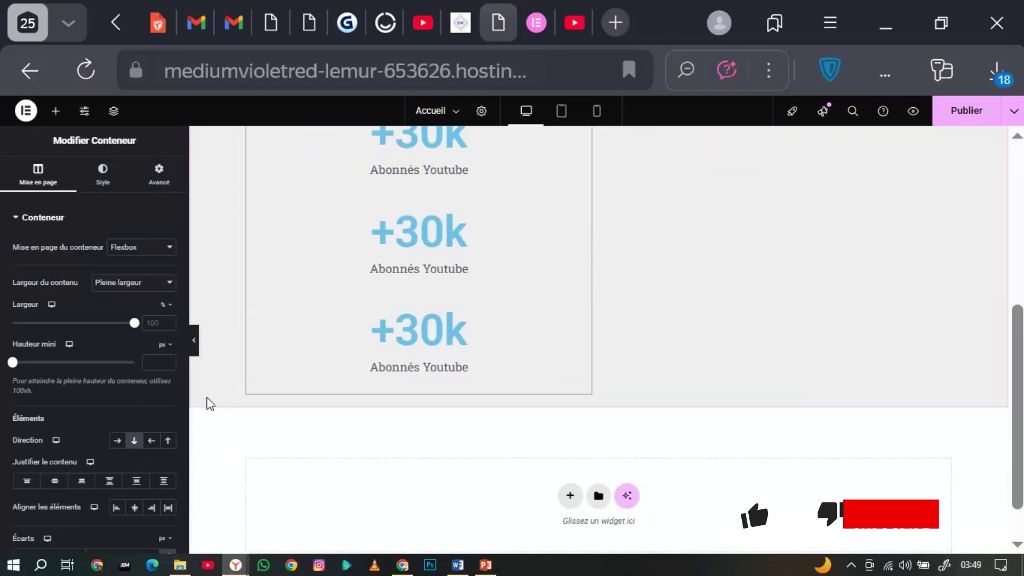
{"action": "left_click", "coordinate": [117, 442]}
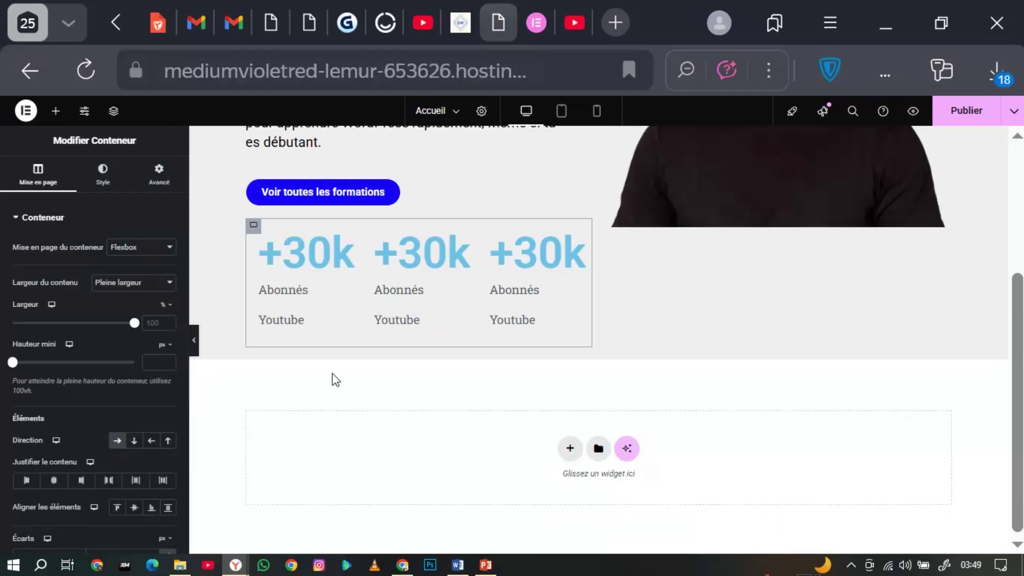
- Try H5 as the HTML tag of the first counter's title and settle on p
{"action": "scroll", "coordinate": [333, 378], "scroll_direction": "up", "scroll_amount": 2}
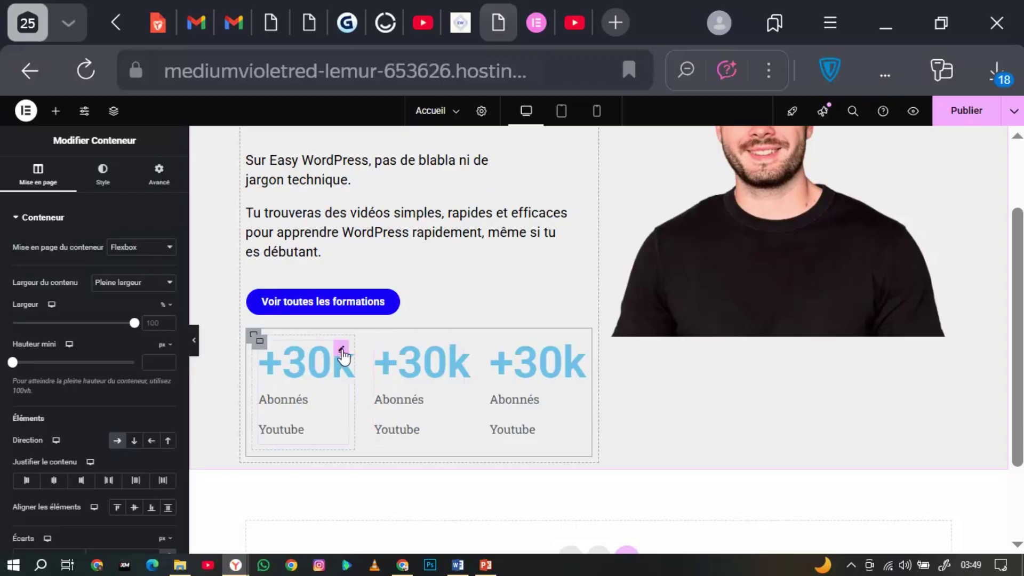
{"action": "left_click", "coordinate": [342, 351]}
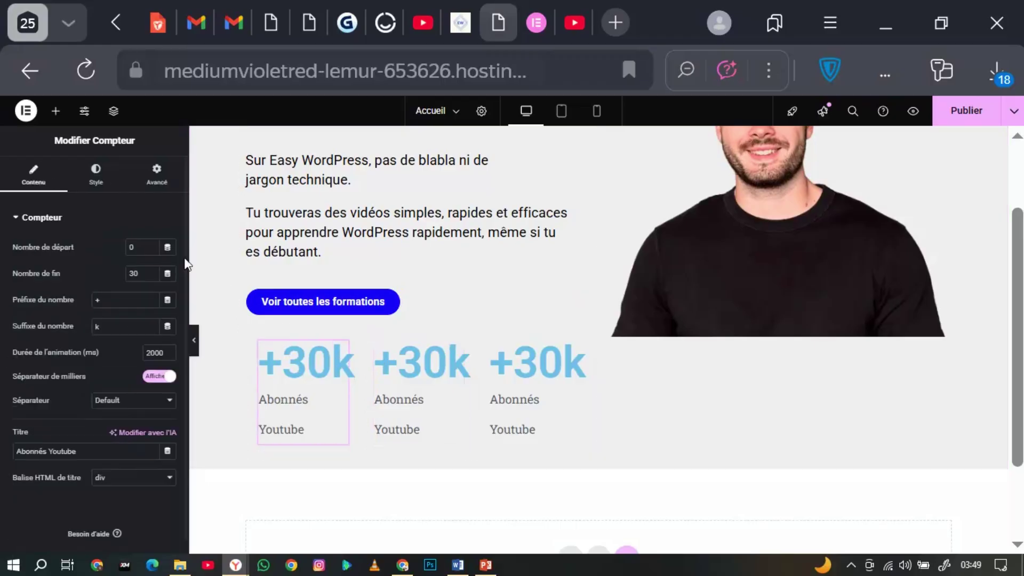
{"action": "left_click", "coordinate": [95, 184]}
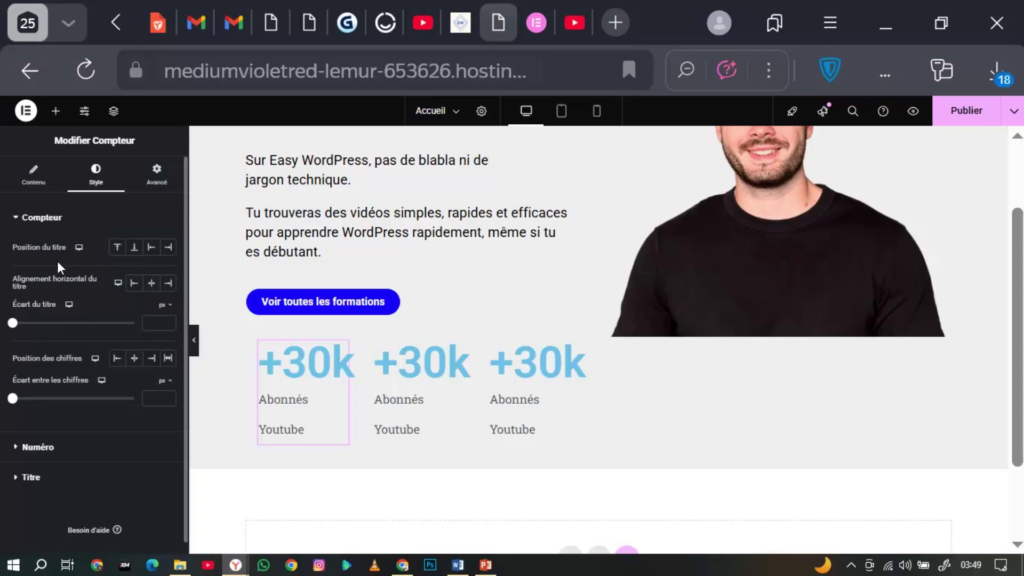
{"action": "left_click", "coordinate": [16, 218]}
{"action": "left_click", "coordinate": [33, 176]}
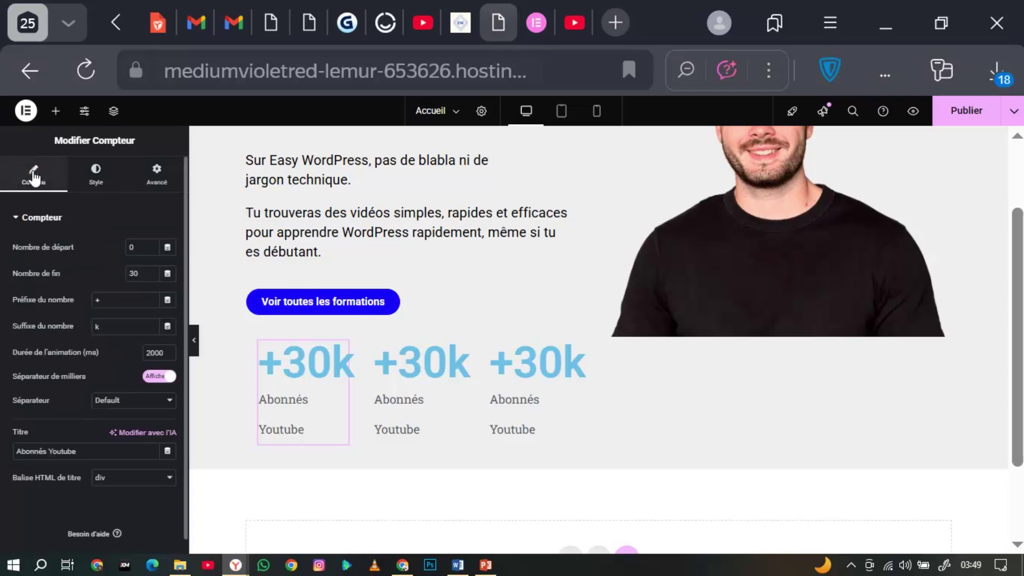
{"action": "scroll", "coordinate": [60, 404], "scroll_direction": "down", "scroll_amount": 1}
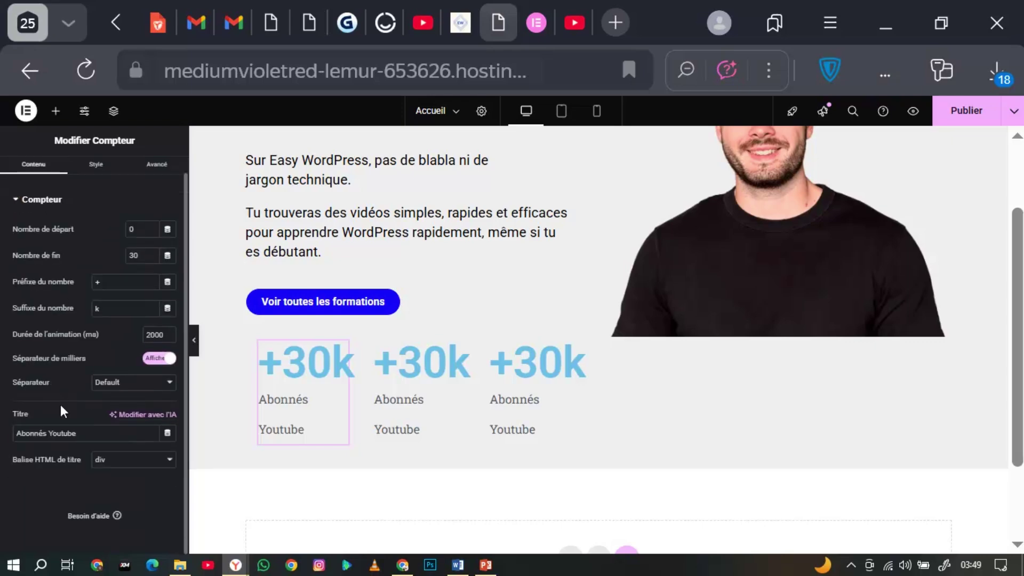
{"action": "left_click", "coordinate": [115, 461]}
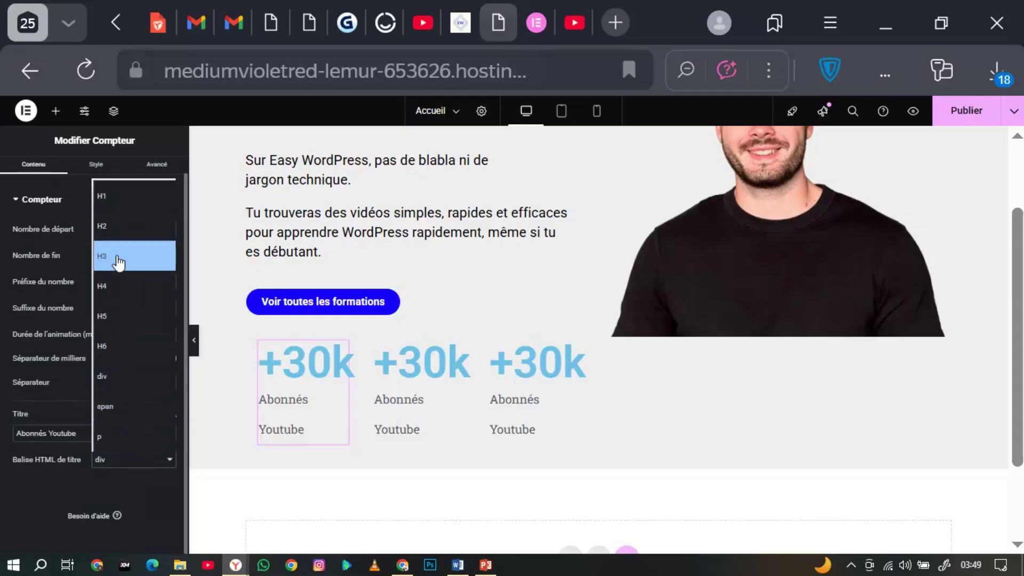
{"action": "left_click", "coordinate": [119, 320]}
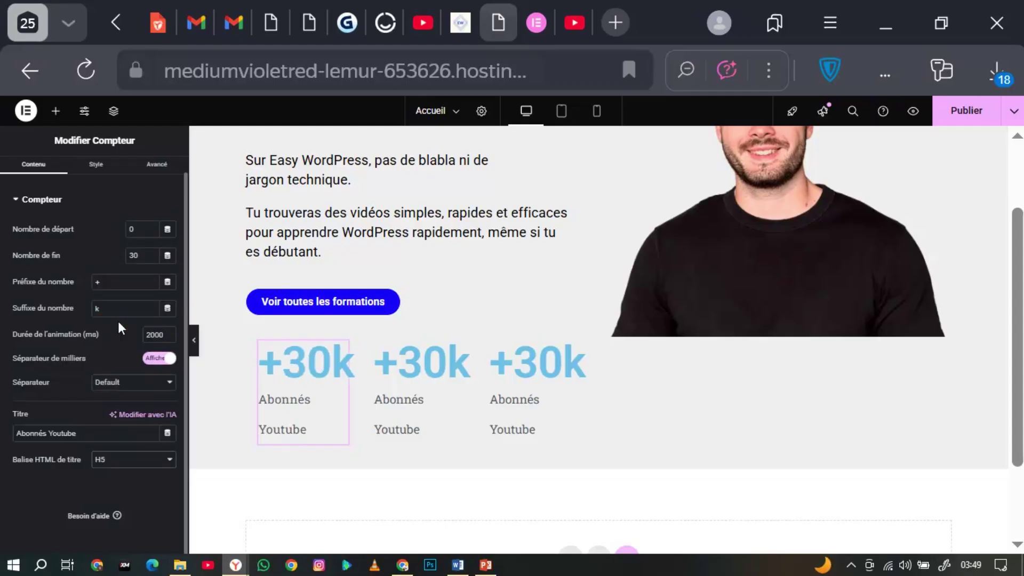
{"action": "left_click", "coordinate": [128, 460]}
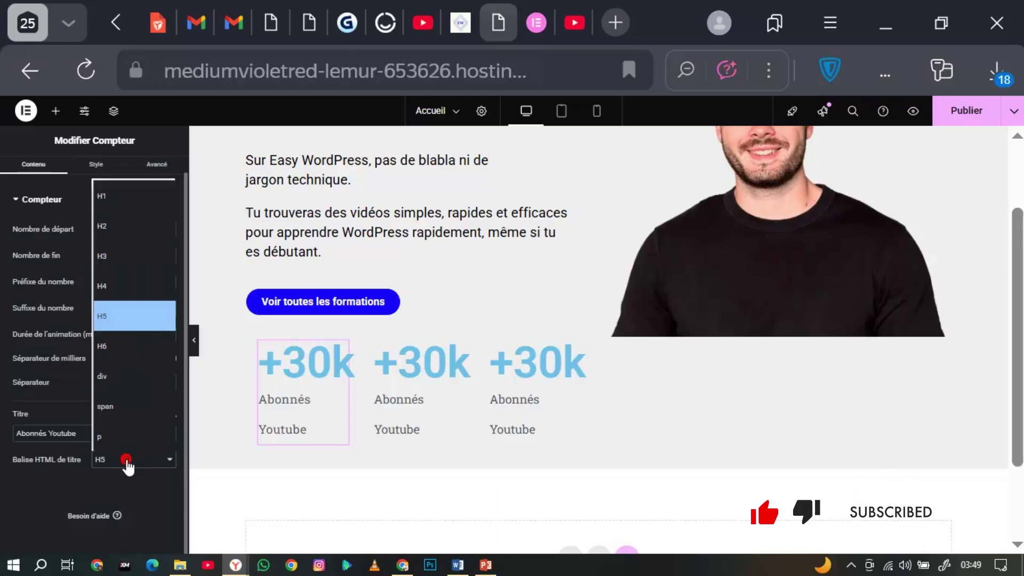
{"action": "left_click", "coordinate": [121, 450]}
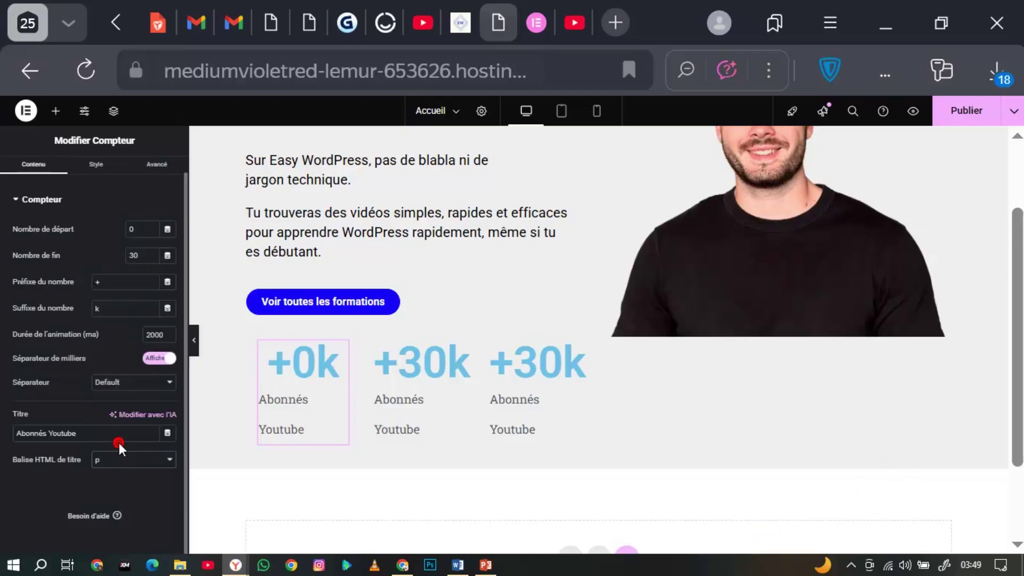
- Set the font size of the first counter's number to 50 px
{"action": "left_click", "coordinate": [101, 166]}
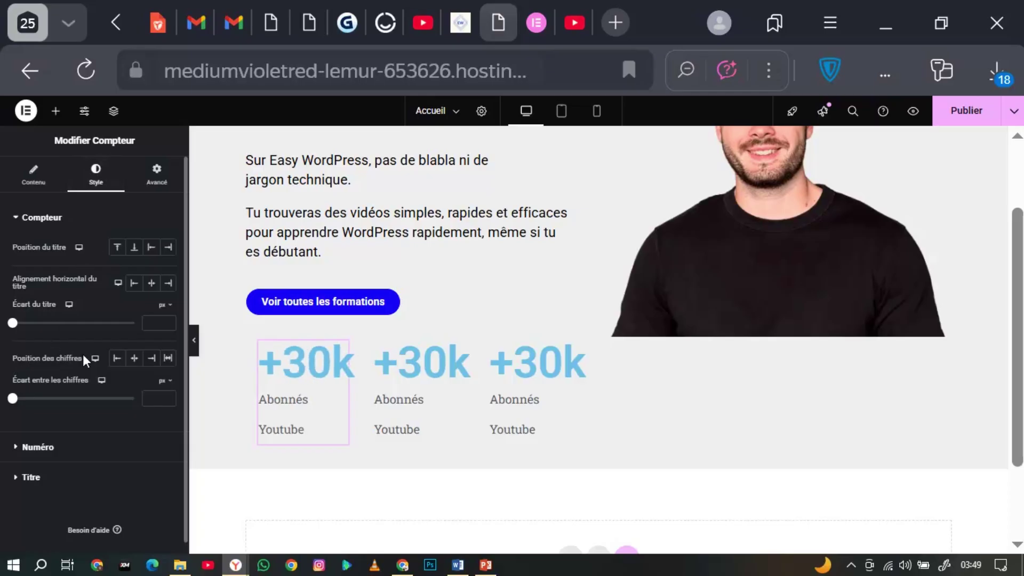
{"action": "left_click", "coordinate": [23, 451]}
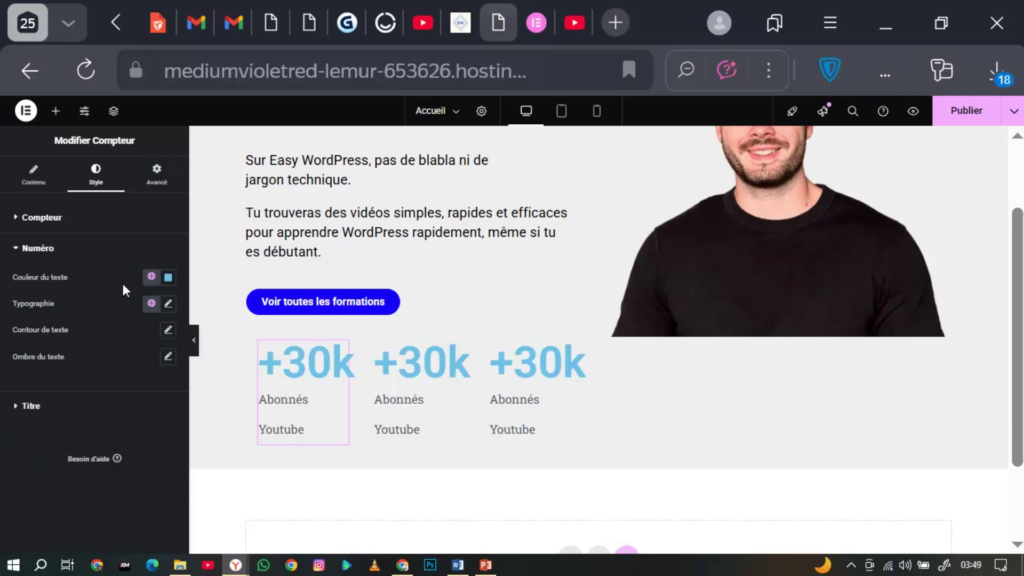
{"action": "left_click", "coordinate": [169, 305]}
{"action": "left_click_drag", "start_coordinate": [23, 402], "coordinate": [49, 408]}
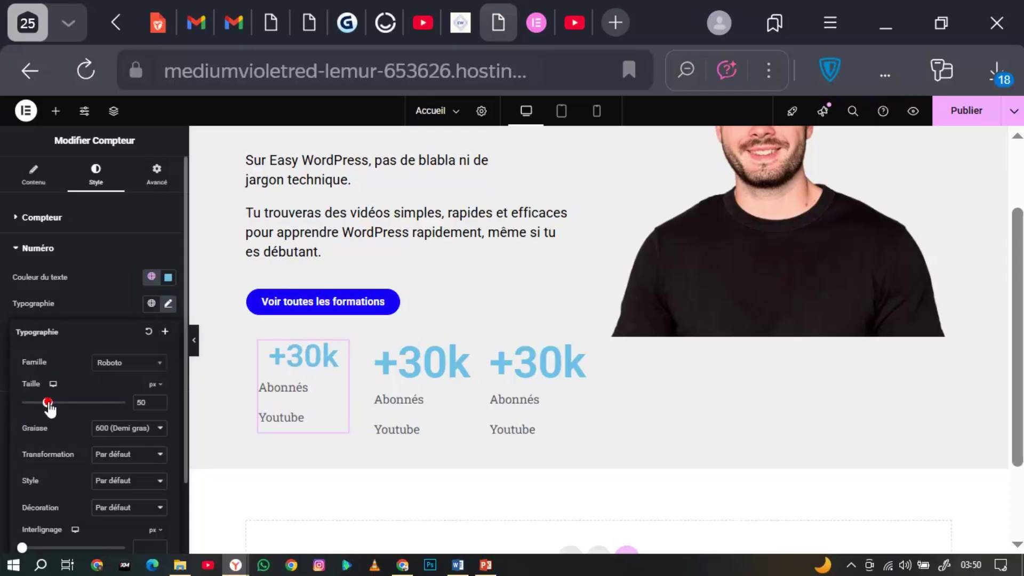
{"action": "left_click", "coordinate": [78, 300]}
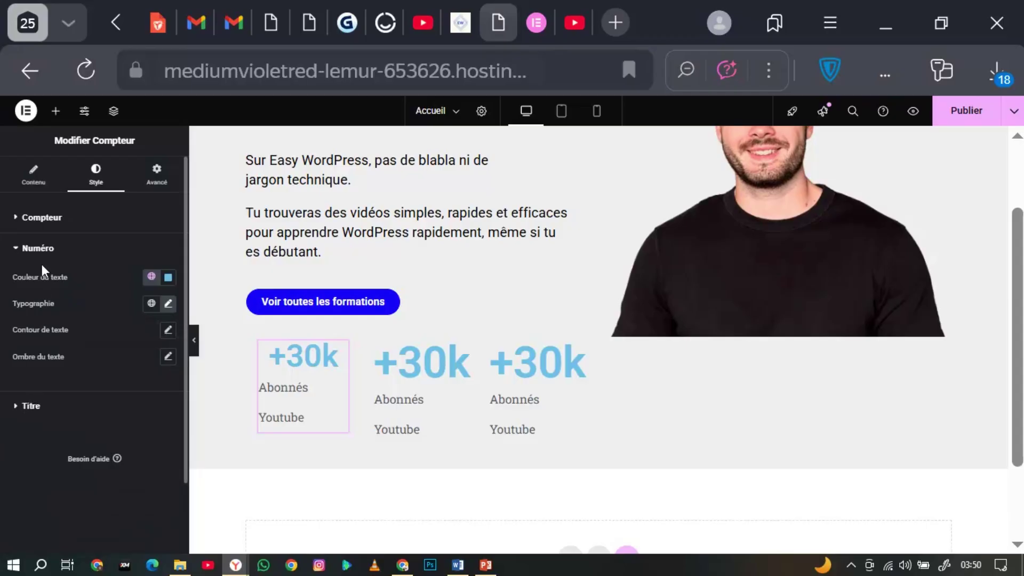
- Set the font size of the first counter's "Abonnés Youtube" title to 17 px
{"action": "left_click", "coordinate": [17, 220]}
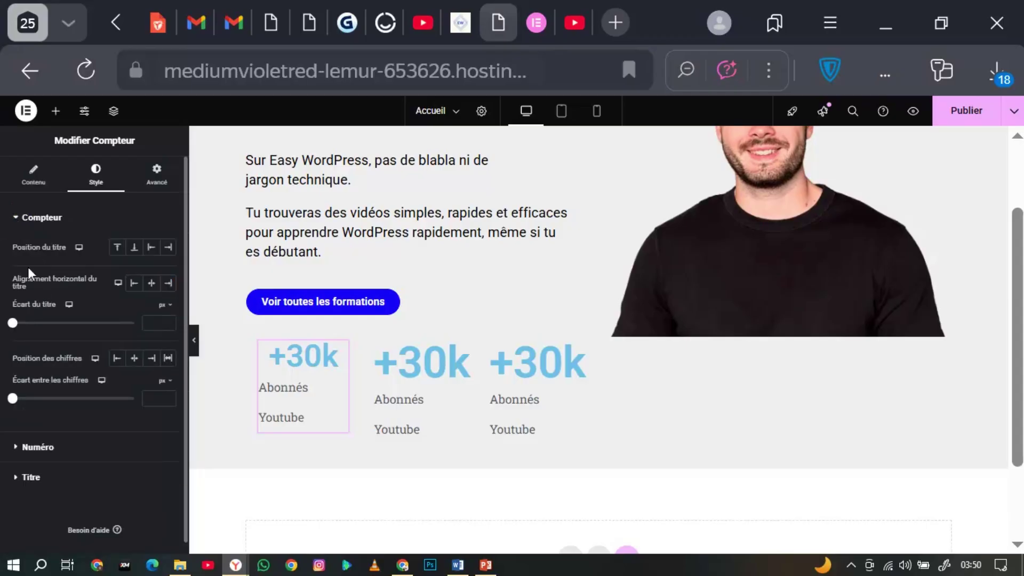
{"action": "mouse_move", "coordinate": [12, 321]}
{"action": "left_mouse_down"}
{"action": "mouse_move", "coordinate": [30, 327]}
{"action": "mouse_move", "coordinate": [3, 330]}
{"action": "left_mouse_up"}
{"action": "left_click", "coordinate": [34, 482]}
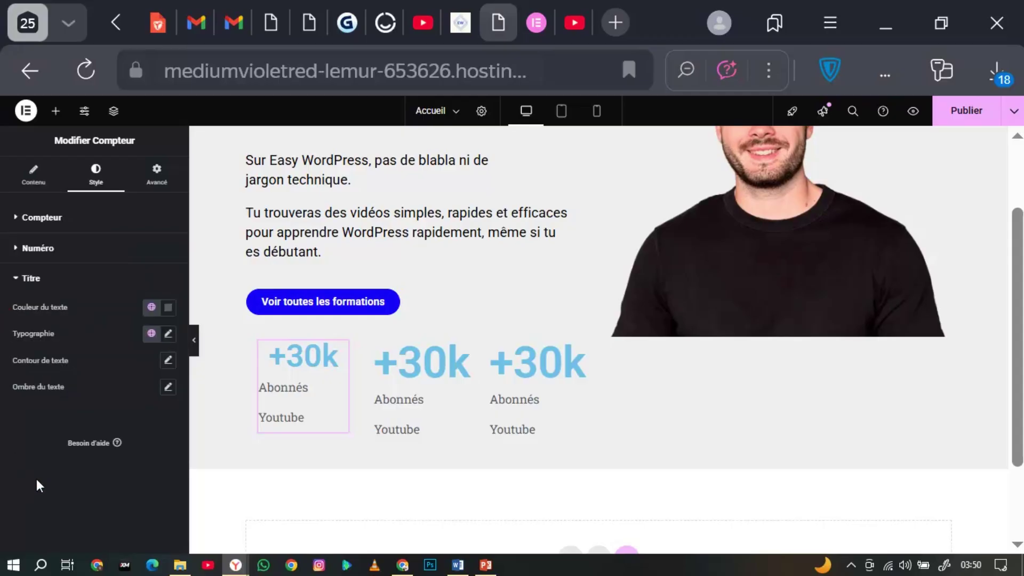
{"action": "left_click", "coordinate": [167, 335]}
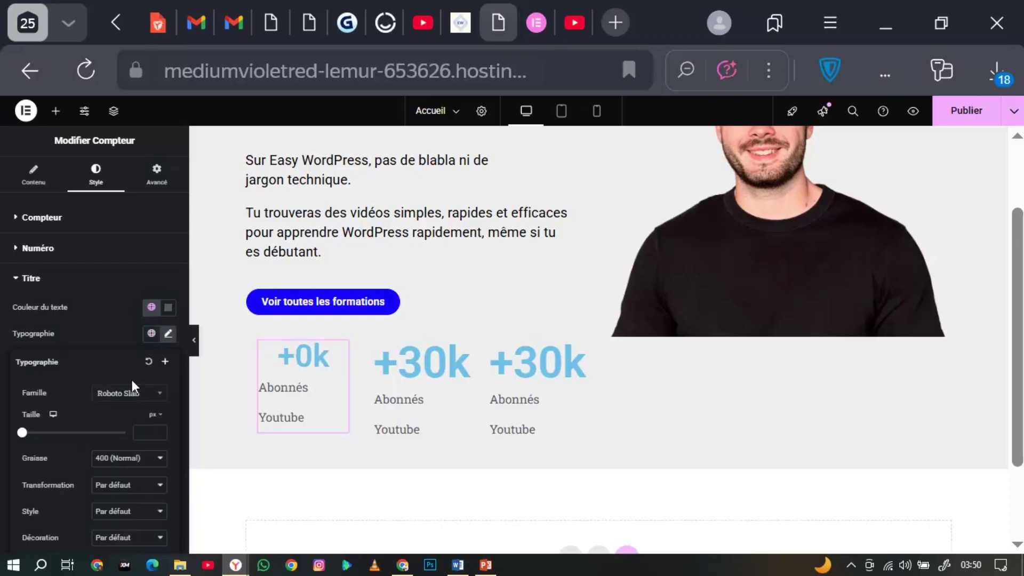
{"action": "left_click_drag", "start_coordinate": [22, 433], "coordinate": [30, 433]}
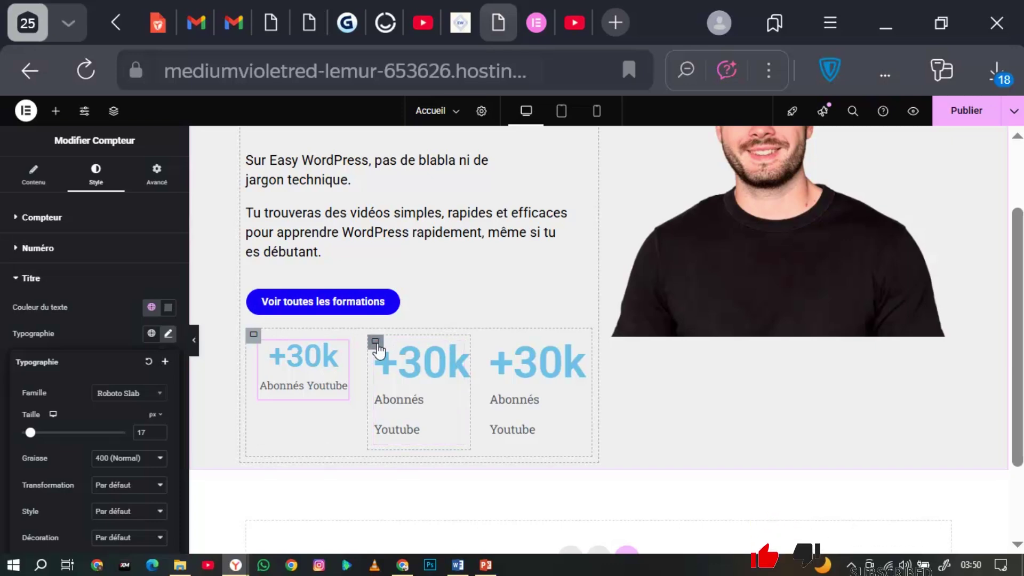
- Delete the second and third counter containers, keeping only the restyled first one
{"action": "left_click", "coordinate": [376, 344]}
{"action": "key", "text": "Delete"}
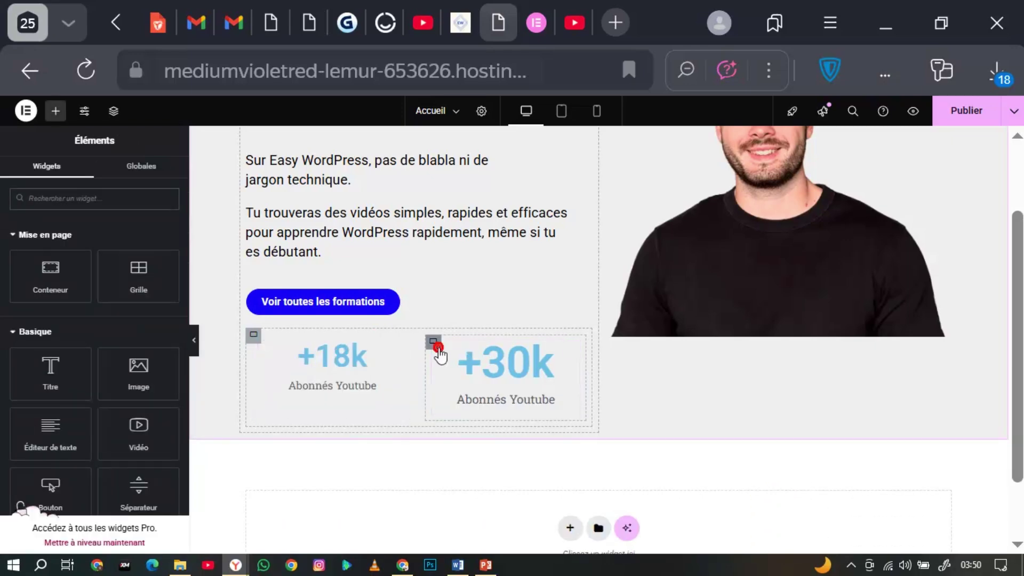
{"action": "left_click", "coordinate": [433, 341]}
{"action": "key", "text": "Delete"}
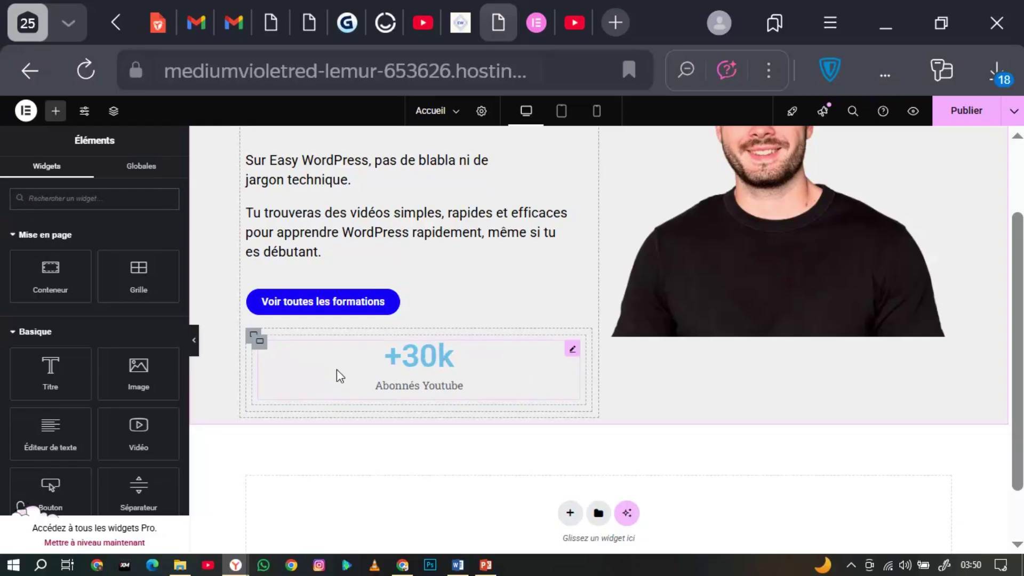
- Duplicate the restyled "Abonnés Youtube" counter container twice to make a row of three
{"action": "right_click", "coordinate": [262, 352]}
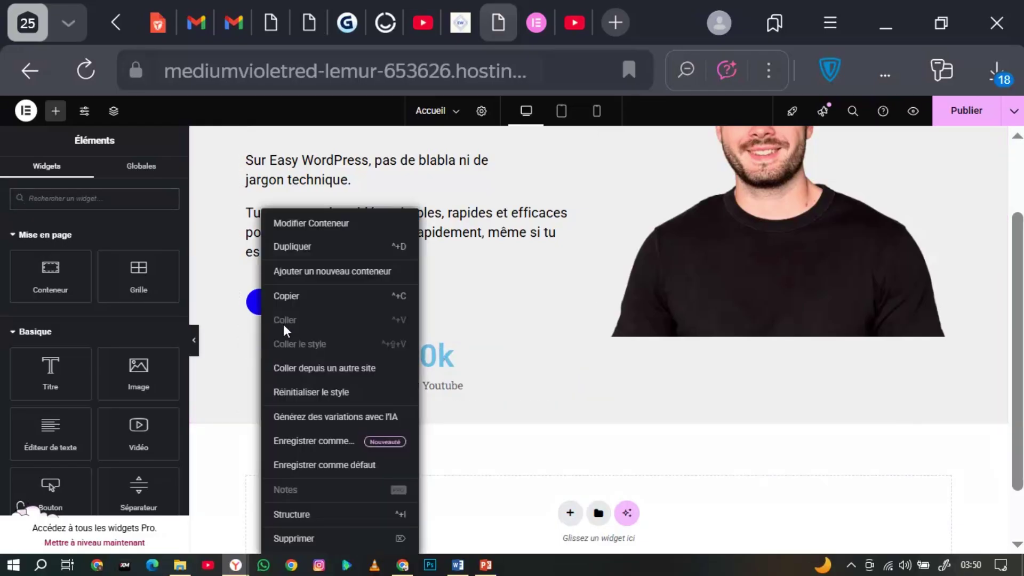
{"action": "left_click", "coordinate": [306, 250]}
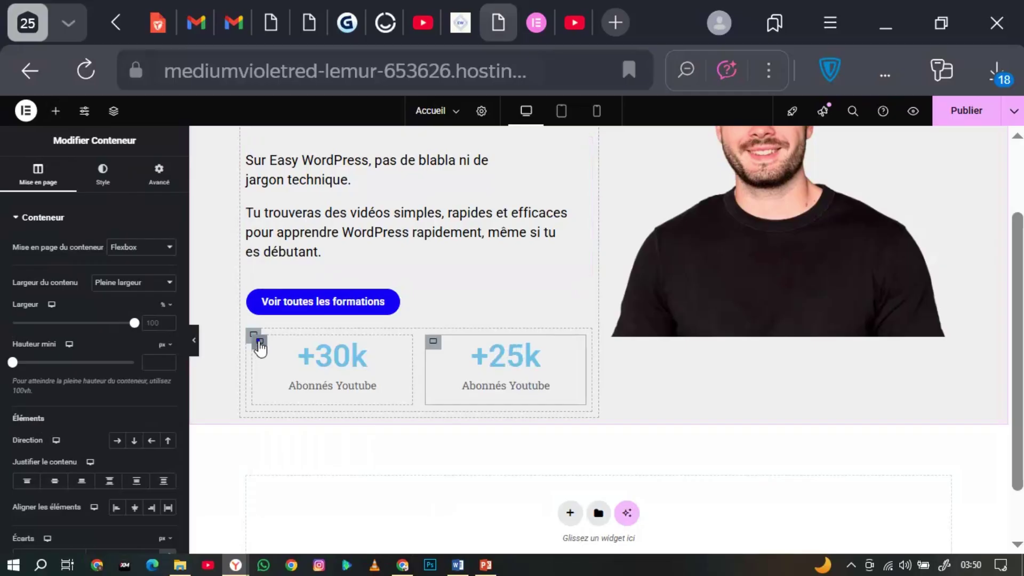
{"action": "right_click", "coordinate": [258, 343]}
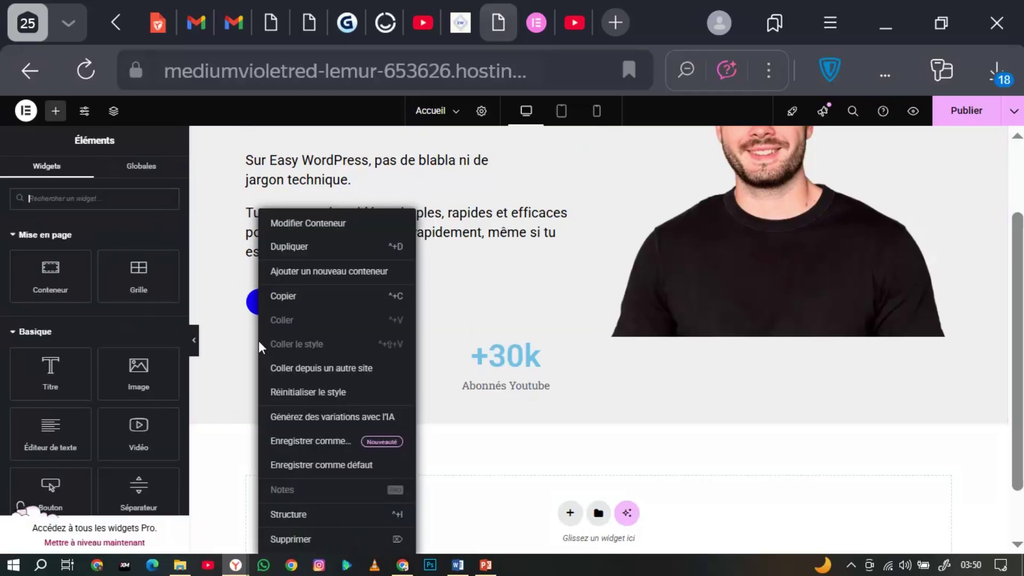
{"action": "left_click", "coordinate": [315, 246]}
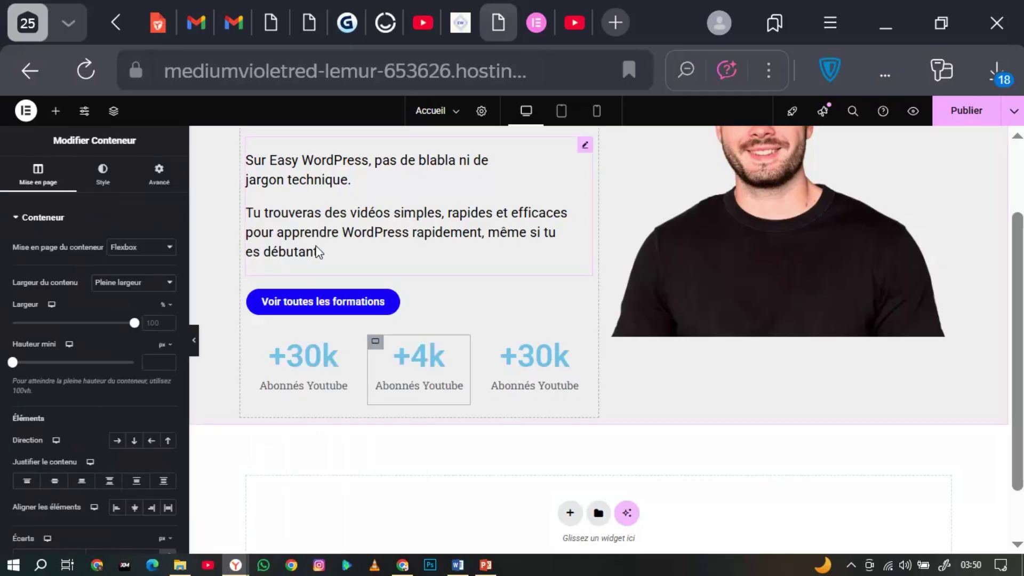
{"action": "scroll", "coordinate": [519, 279], "scroll_direction": "up", "scroll_amount": 2}
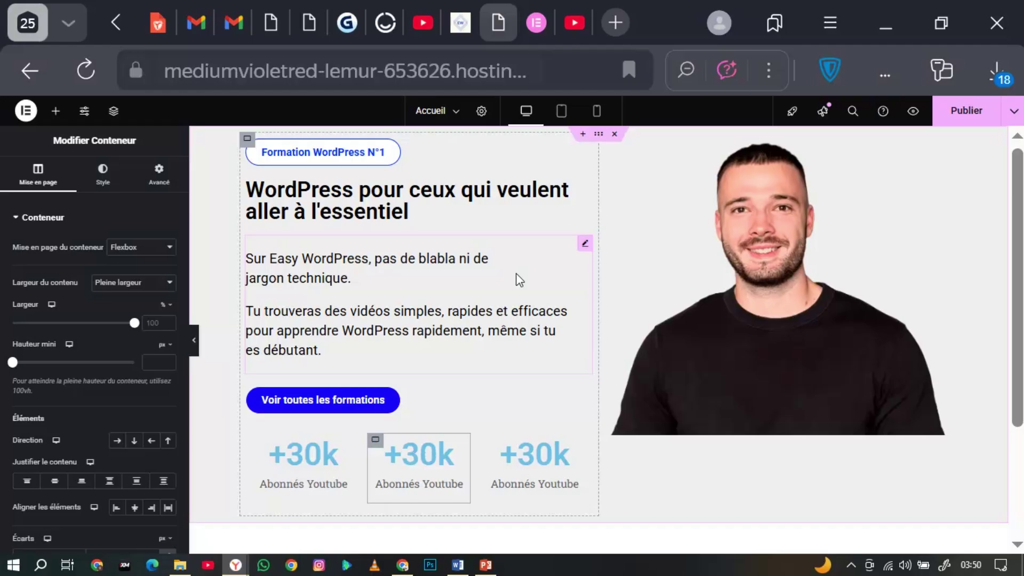
- Copy the label "Entrepreneurs Formés" from the Easy WordPress homepage and return to the Elementor editor
{"action": "left_click", "coordinate": [462, 39]}
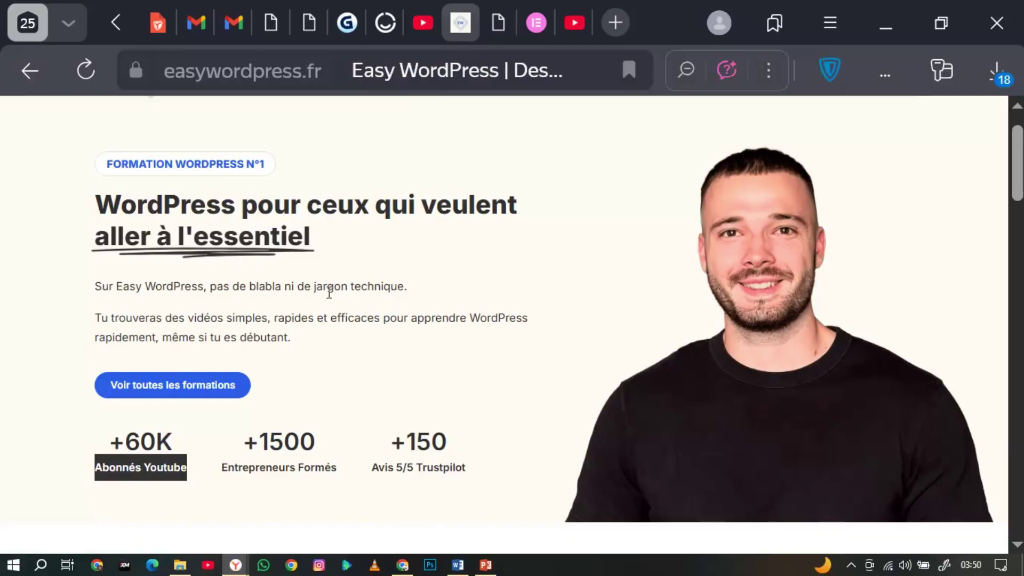
{"action": "triple_click", "coordinate": [279, 469]}
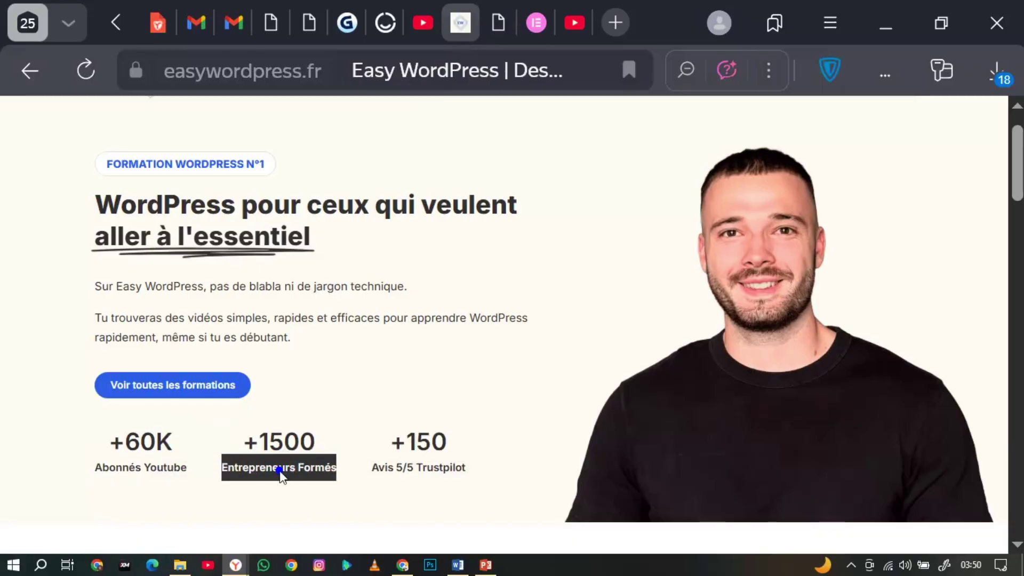
{"action": "right_click", "coordinate": [279, 472]}
{"action": "left_click", "coordinate": [322, 246]}
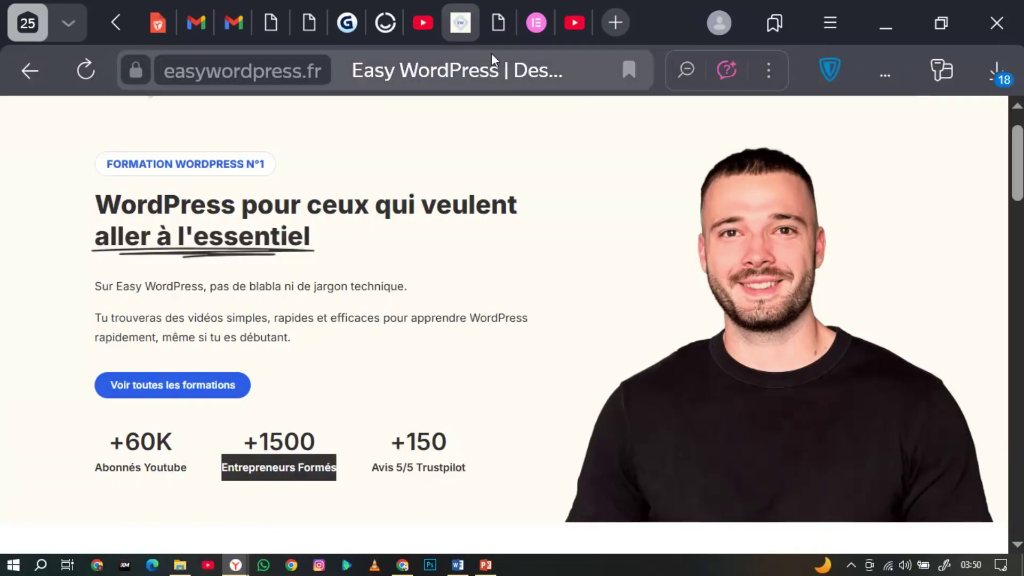
{"action": "left_click", "coordinate": [493, 37]}
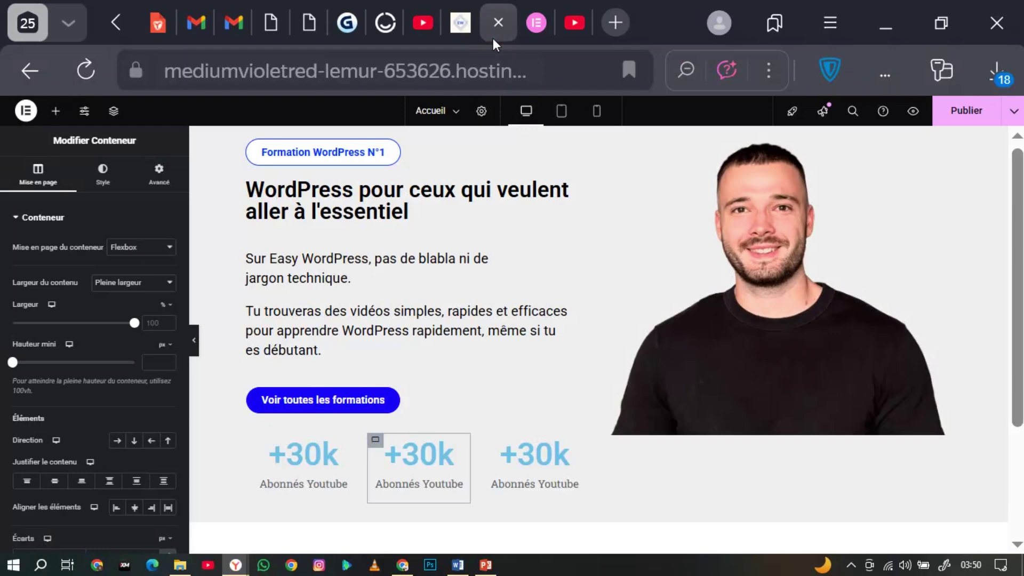